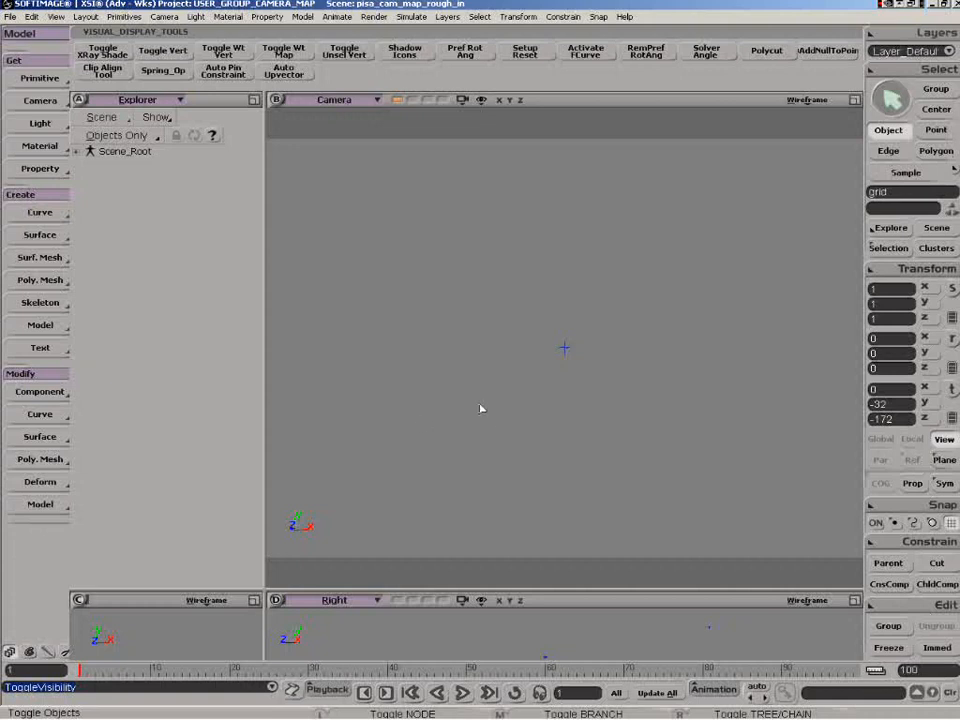
Turn on the Rotoscope background image in the Camera view and unhide the grid.
click(807, 100)
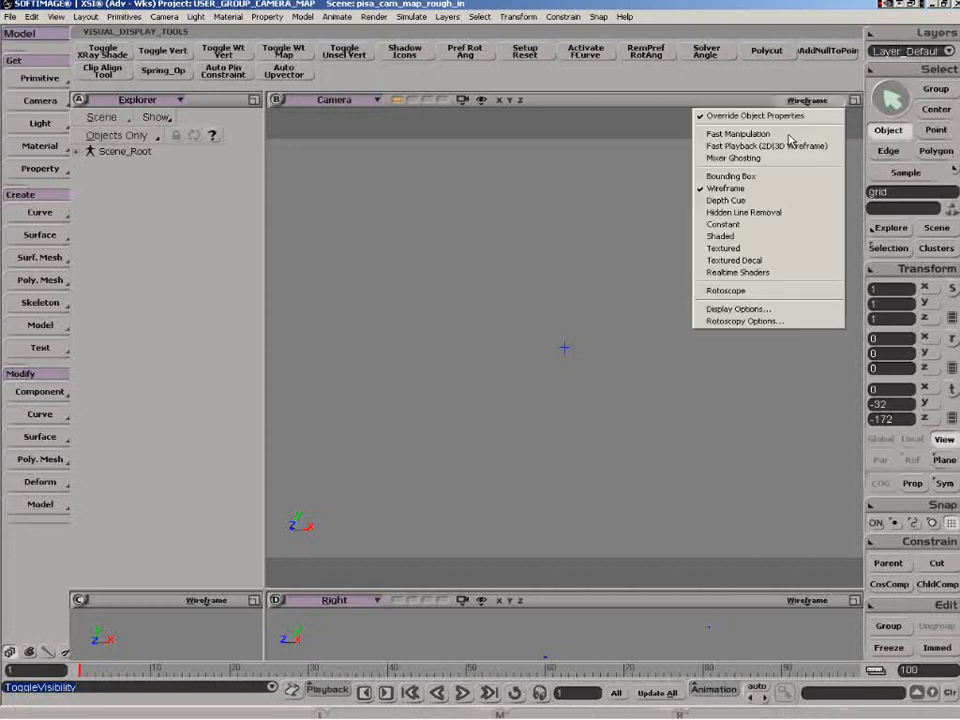
click(729, 287)
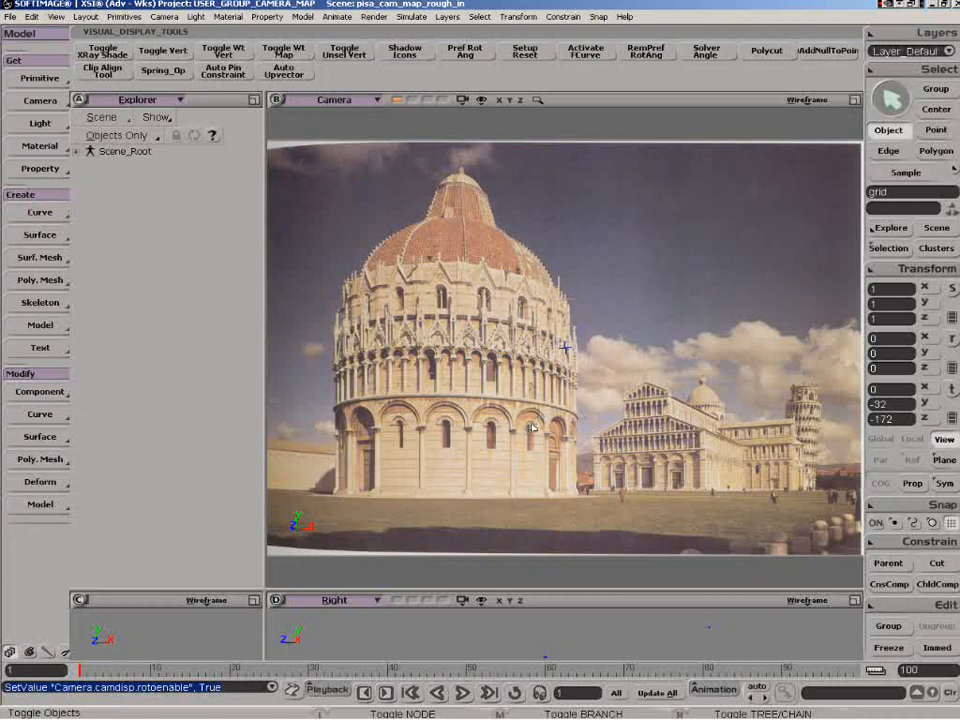
key(h)
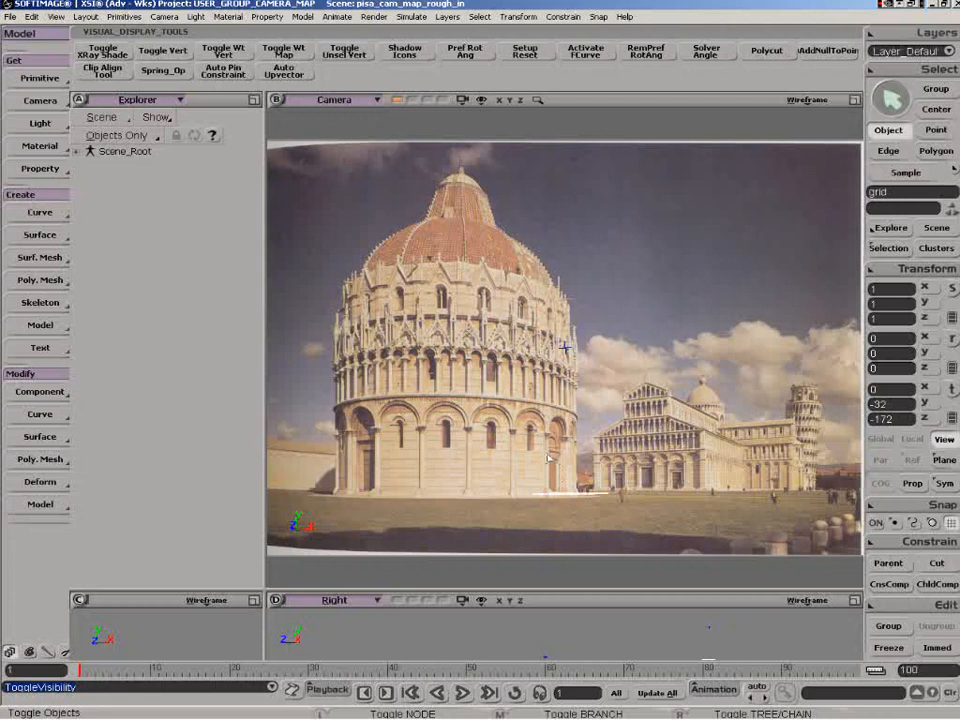
Set the grid's U Length and V Length to 500.
key(Return)
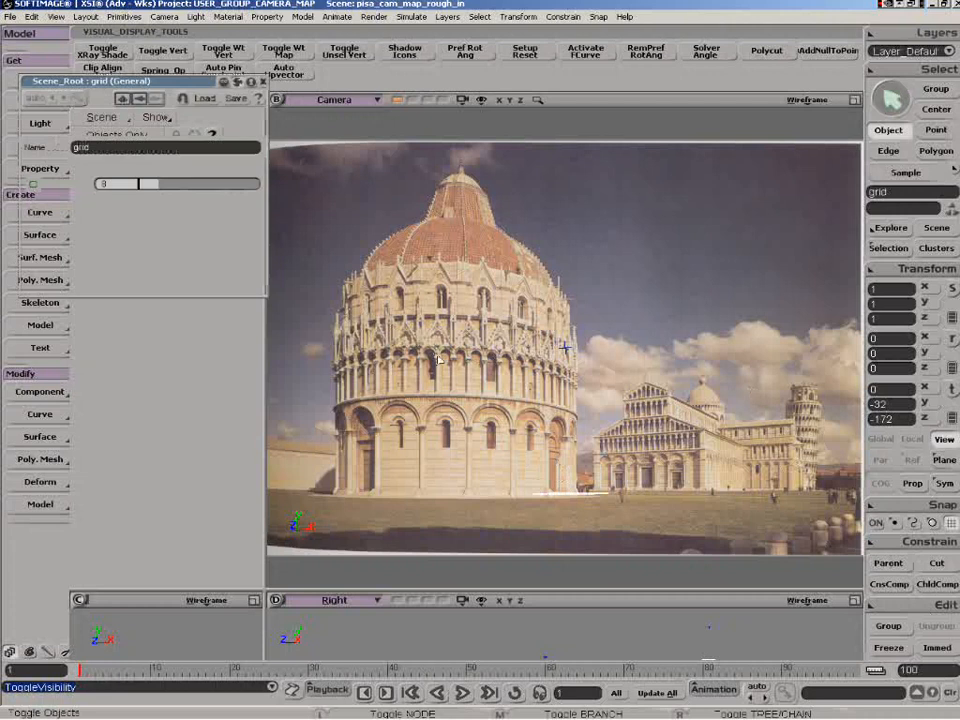
click(104, 184)
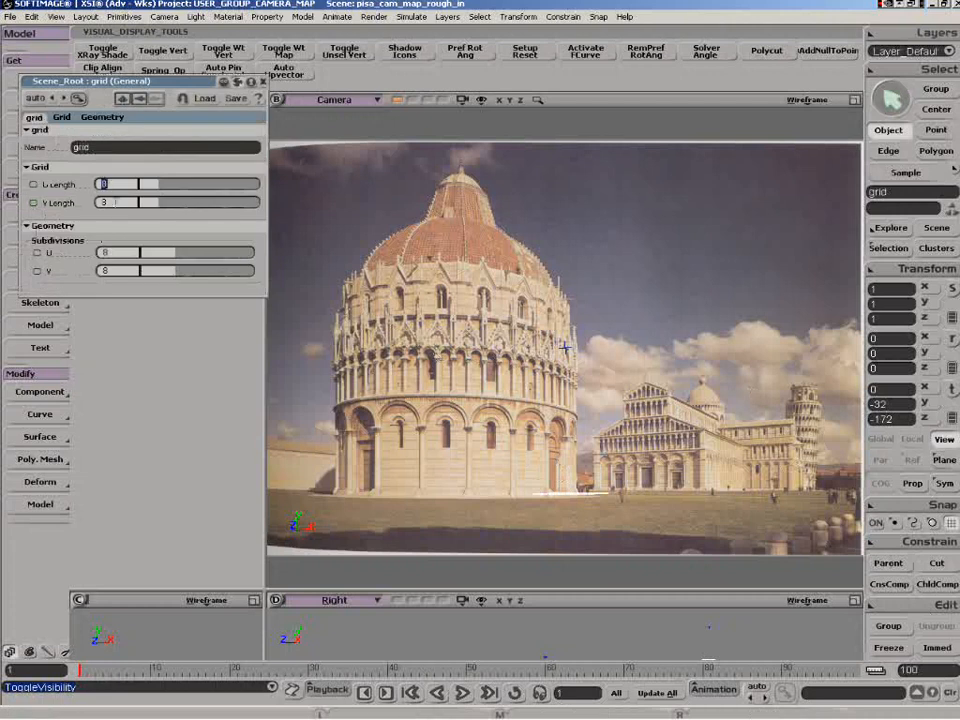
text(500)
click(115, 202)
text(600)
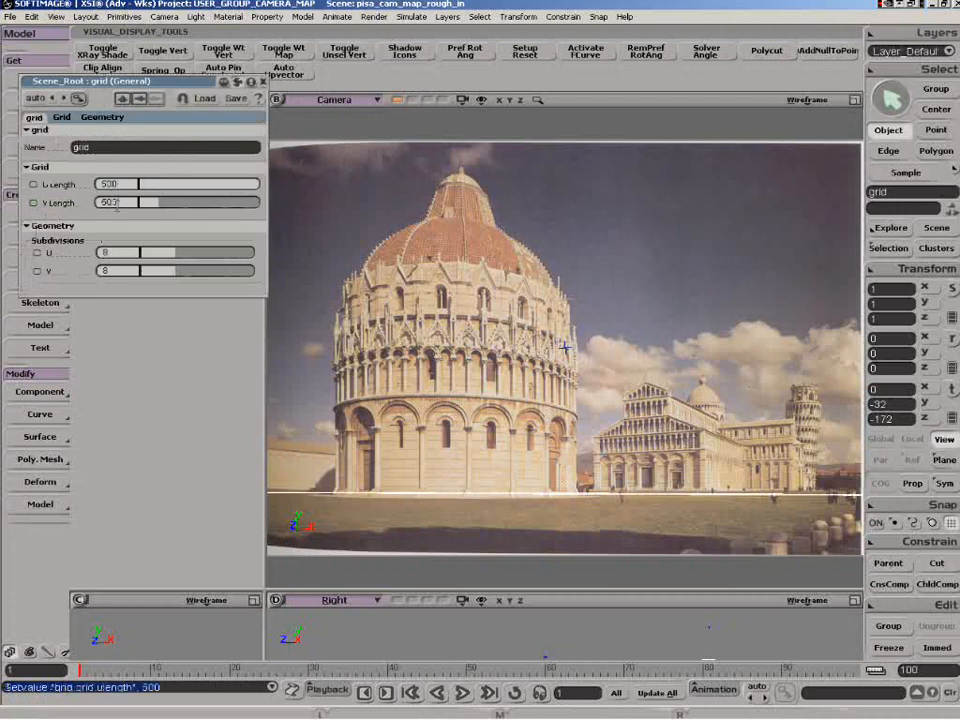
key(Return)
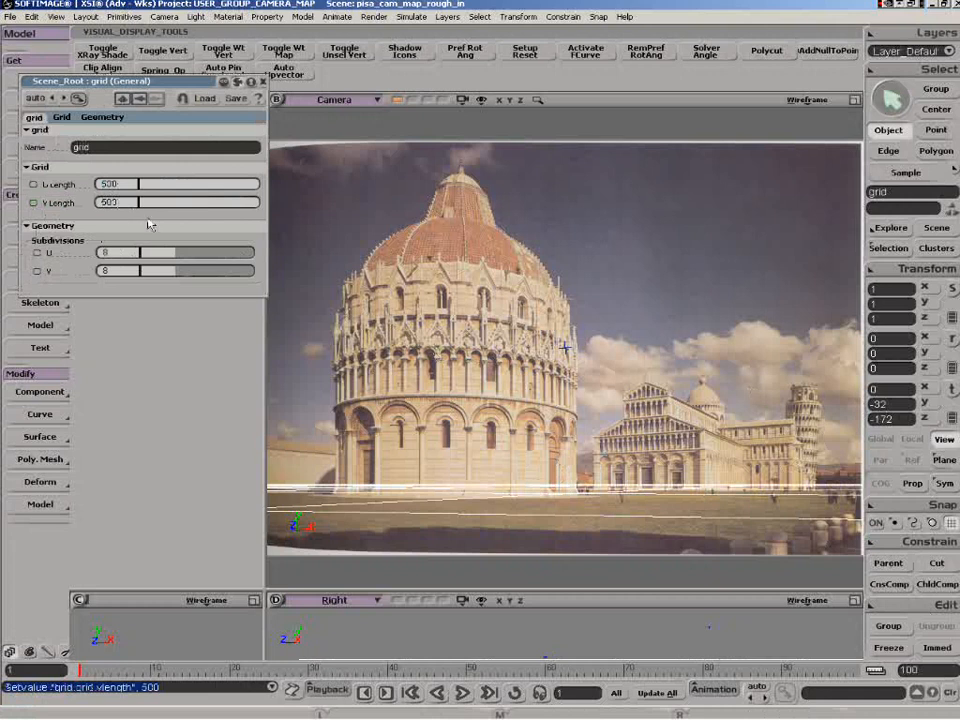
Set the grid's U and V subdivisions to 25, close its properties and deselect it.
drag(180, 259, 212, 253)
click(133, 252)
text(25)
key(Return)
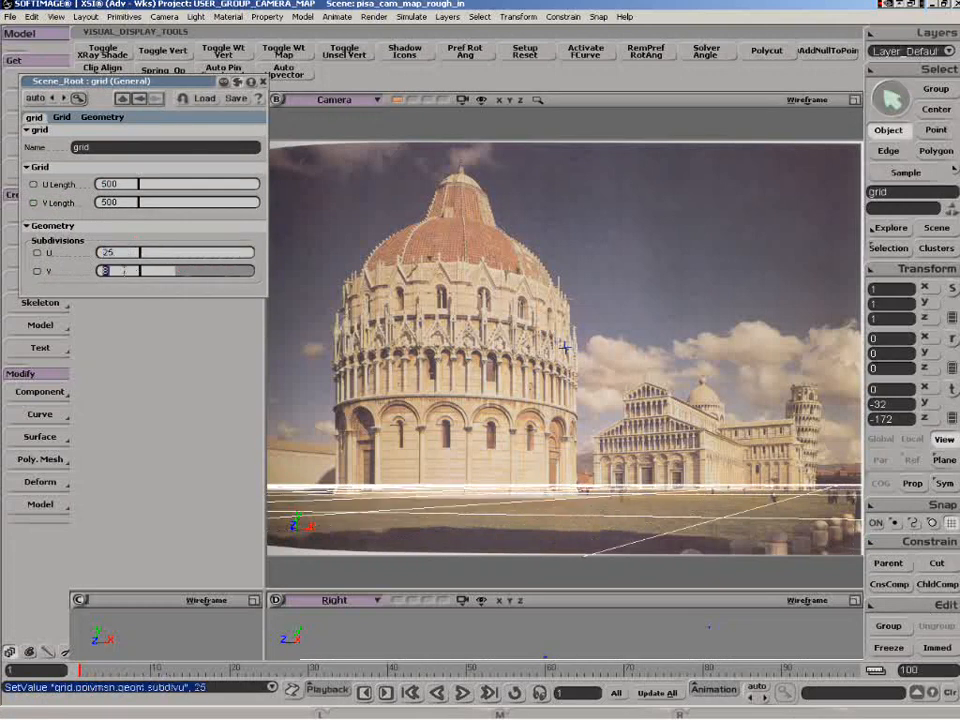
click(123, 271)
text(25)
key(Return)
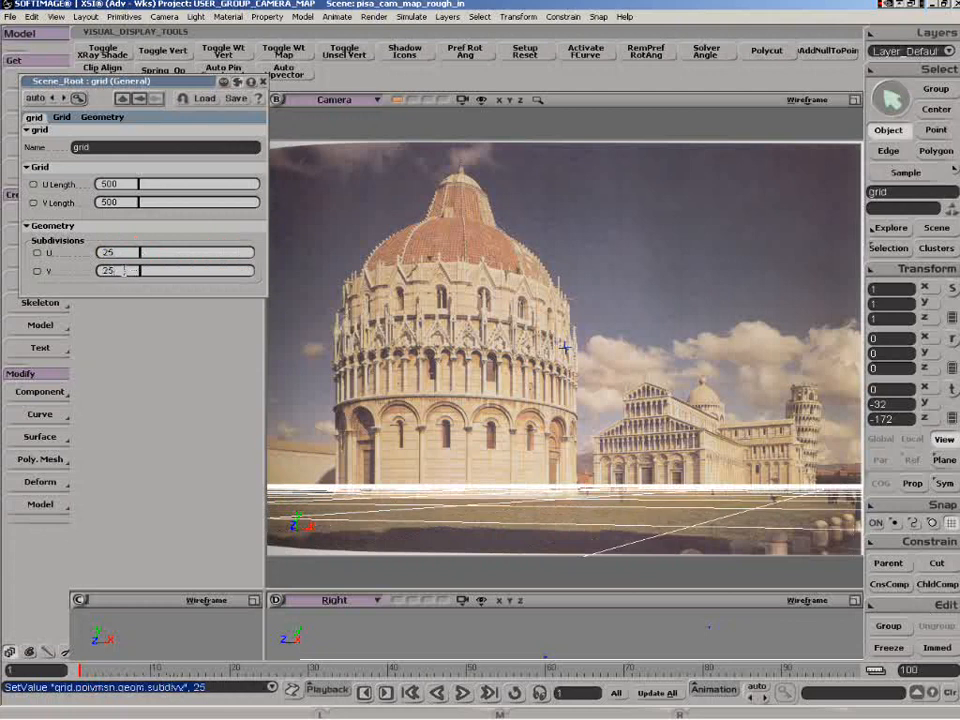
click(264, 82)
click(500, 325)
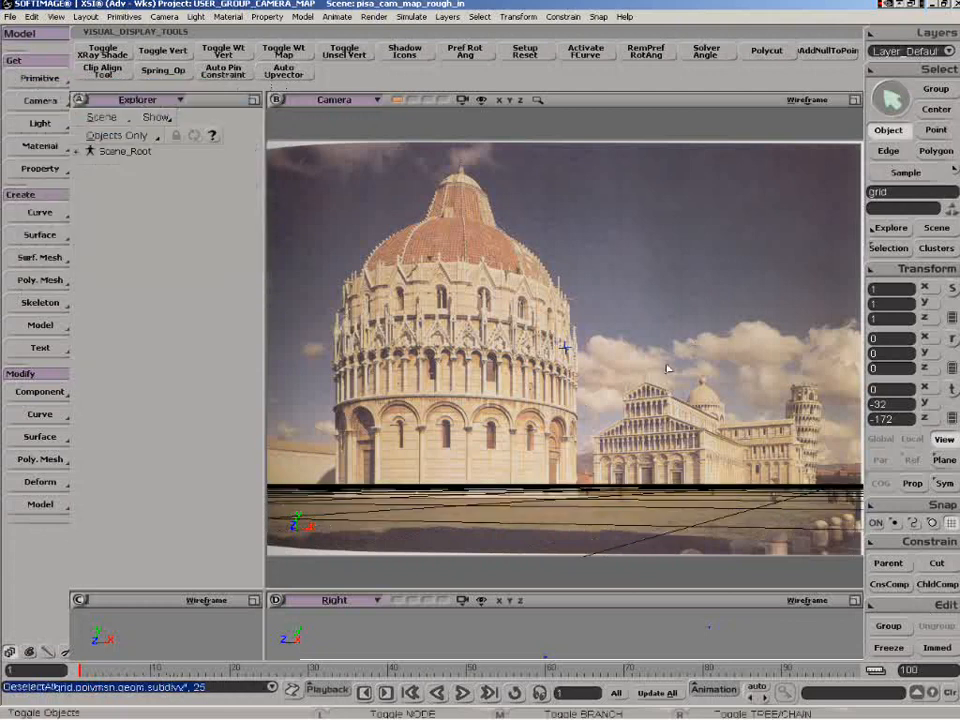
Open the camera's properties, lower its field of view to about 9 degrees and orbit it until the grid's surface shows.
click(462, 100)
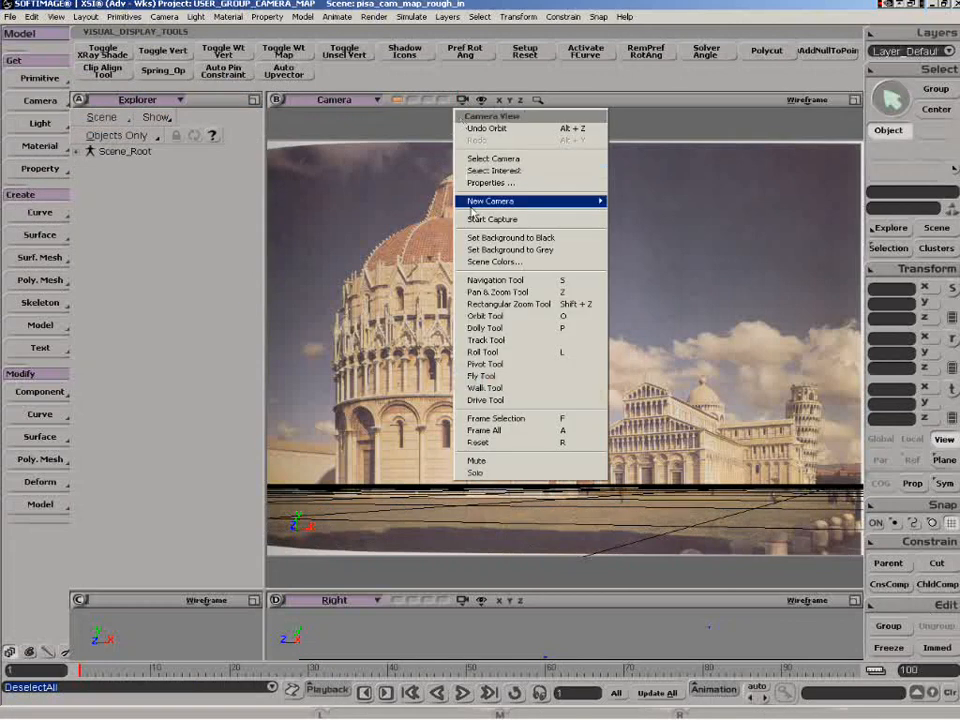
click(471, 187)
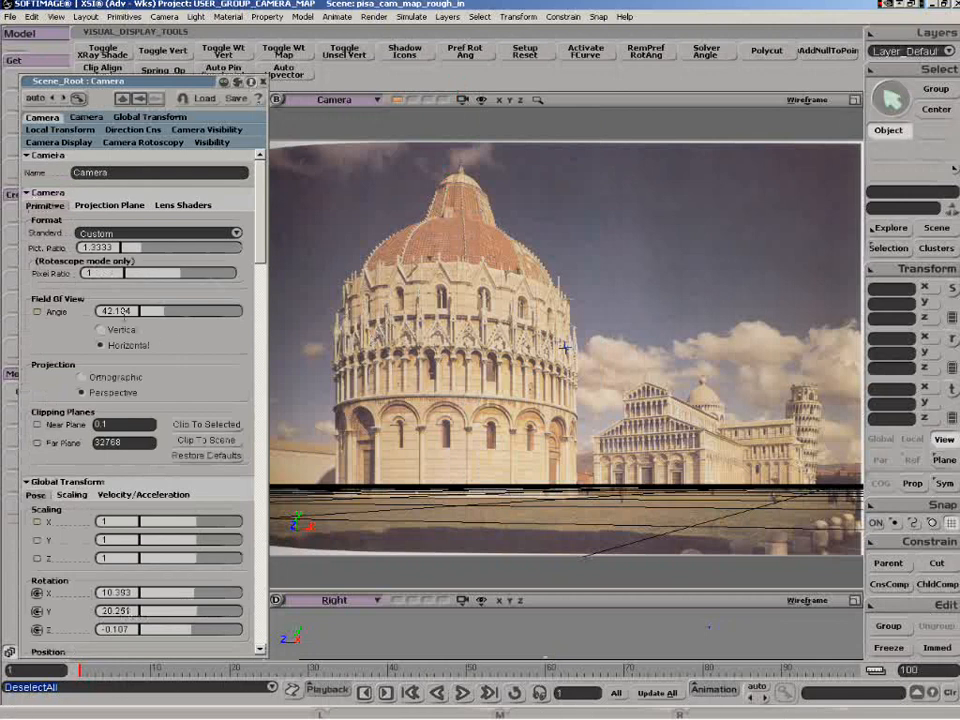
click(112, 311)
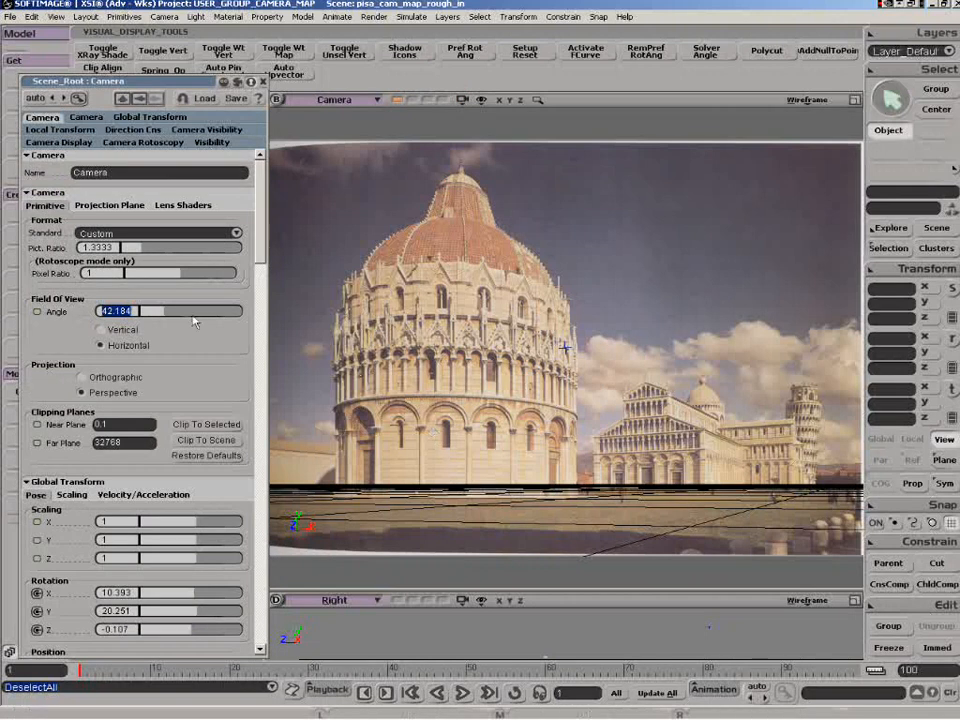
drag(161, 312, 145, 312)
key(z)
drag(488, 490, 492, 390)
key(o)
drag(548, 418, 546, 433)
key(space)
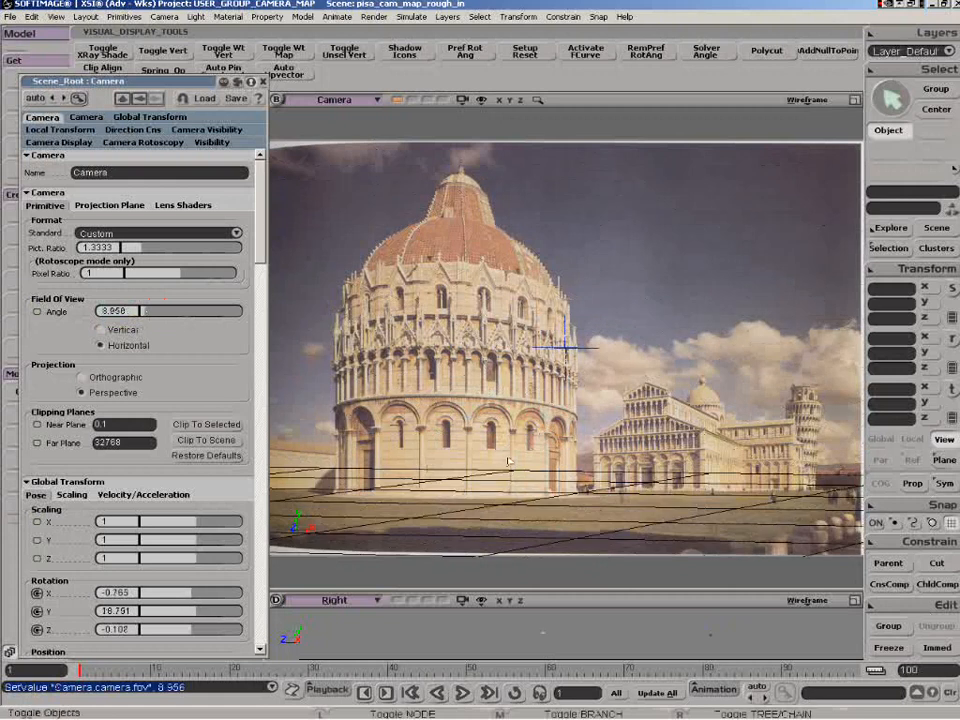
Set the camera's field of view to 1 degree, then dolly back and orbit until the grid faces the camera squarely.
double_click(118, 311)
text(1)
key(Return)
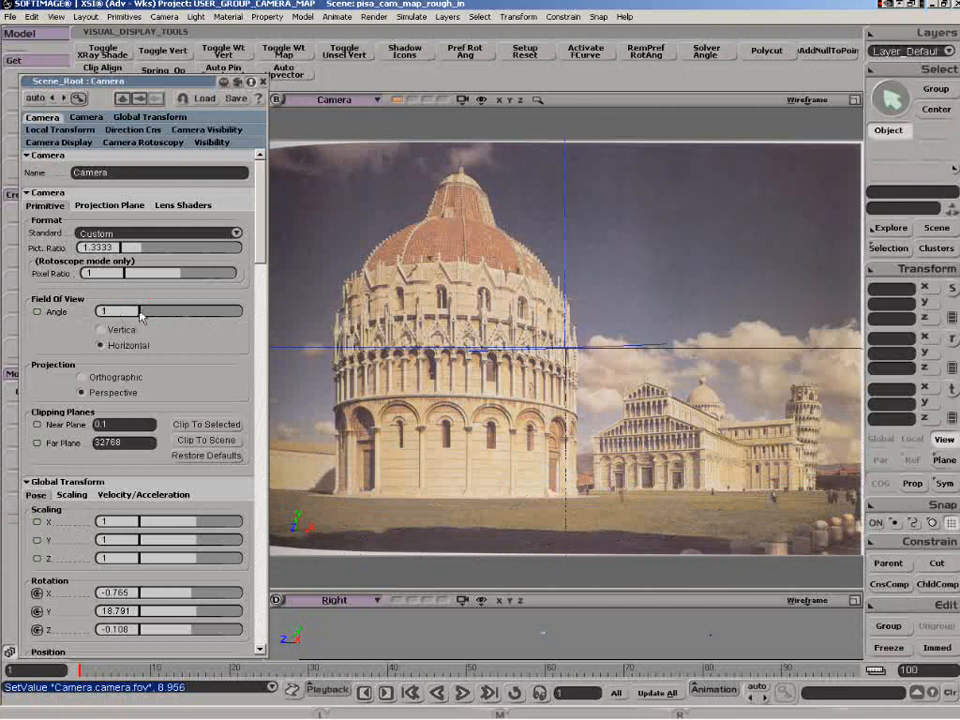
key(p)
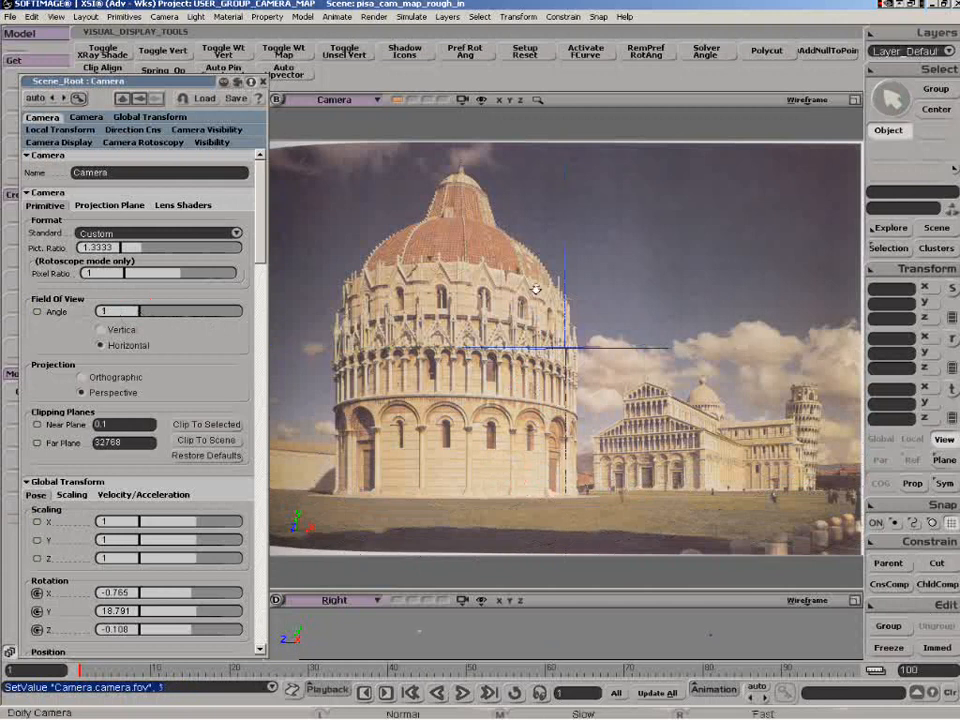
drag(581, 331, 604, 420)
drag(598, 264, 643, 482)
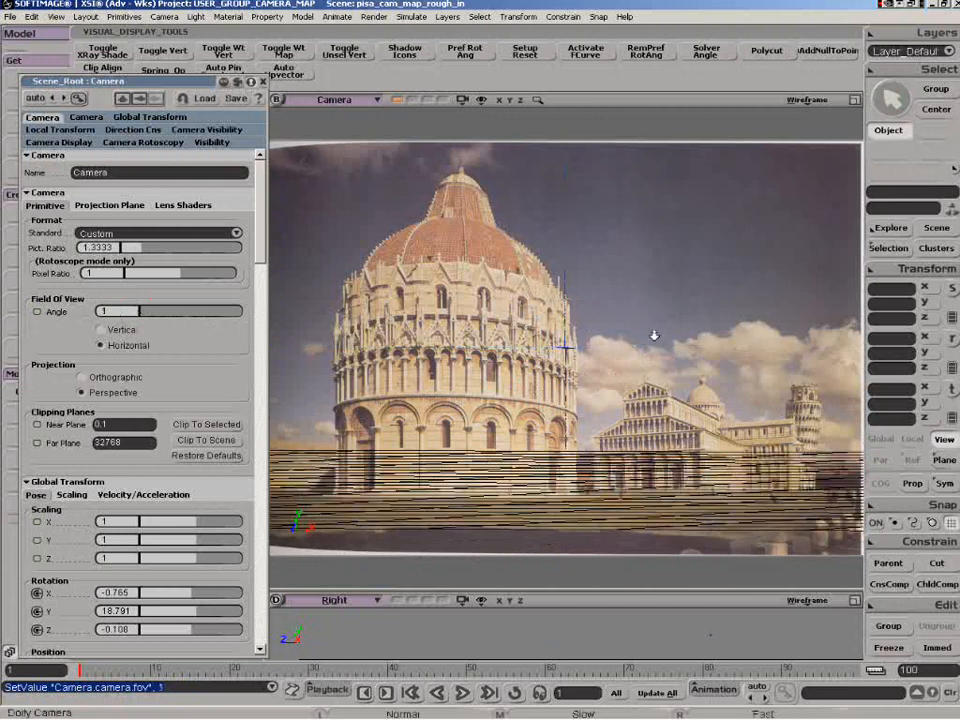
key(o)
drag(654, 334, 686, 461)
key(space)
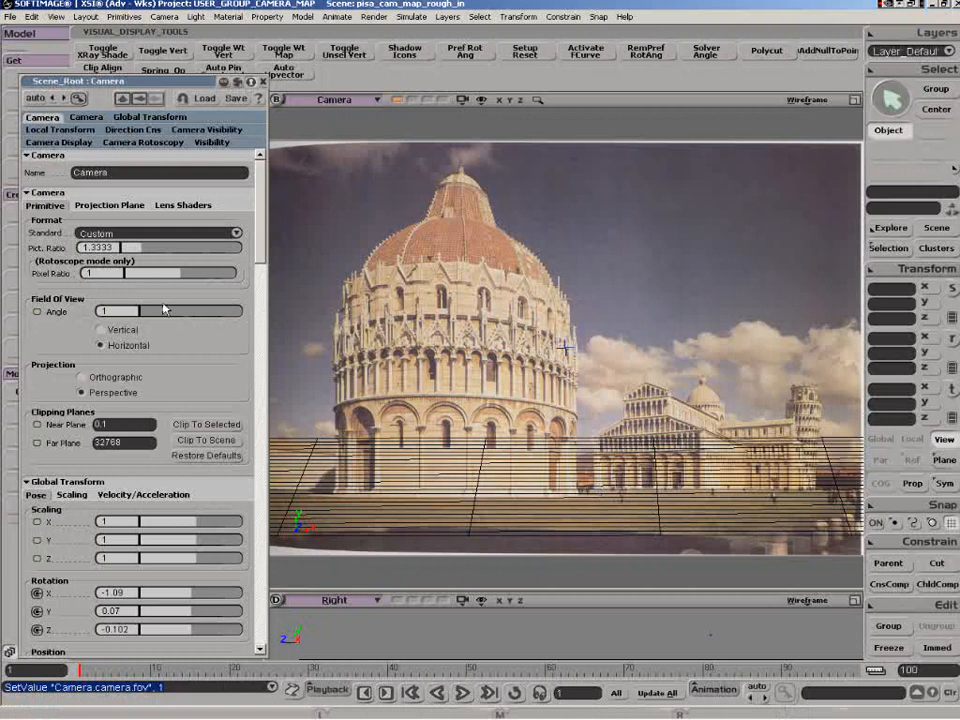
Try a field of view of about 151 degrees, reduce it to about 40.8 and reposition the camera over the grid.
drag(161, 314, 226, 312)
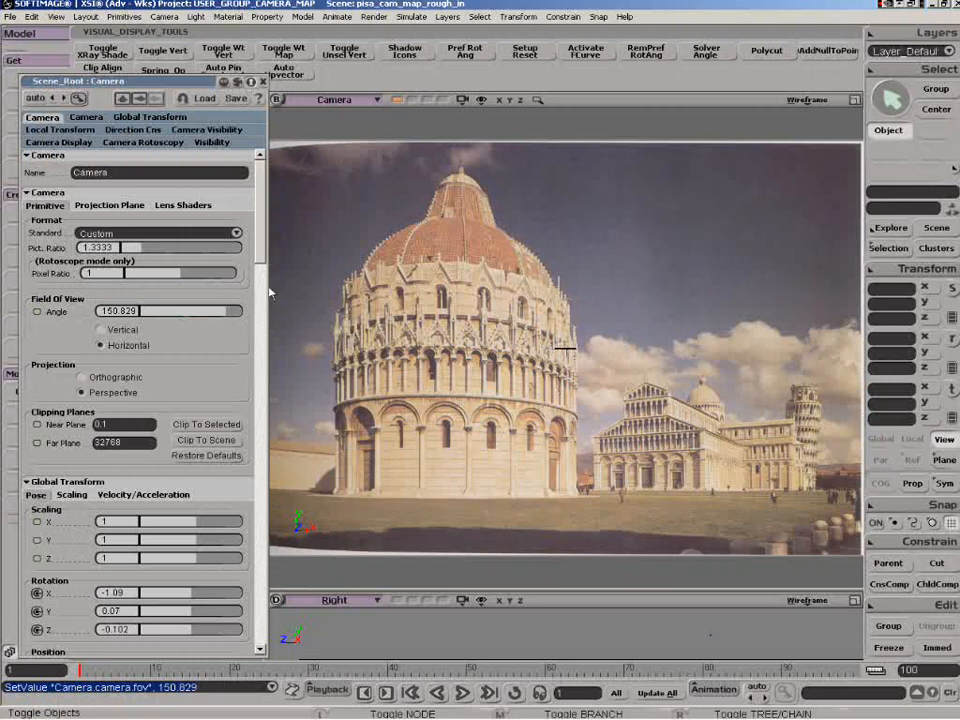
drag(244, 314, 162, 316)
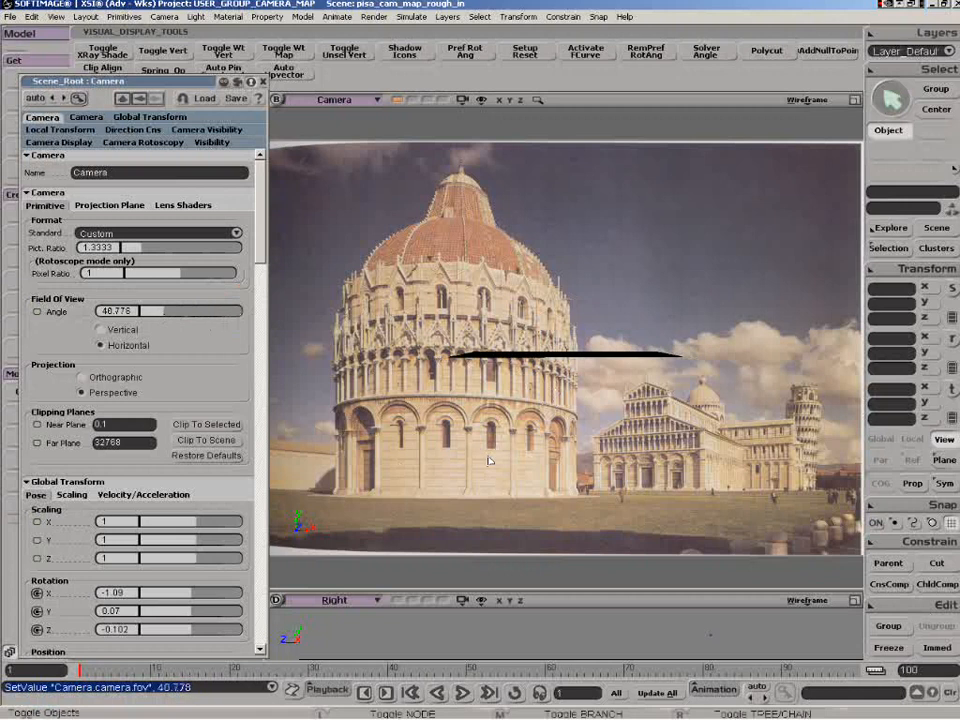
key(z)
drag(529, 431, 533, 458)
key(o)
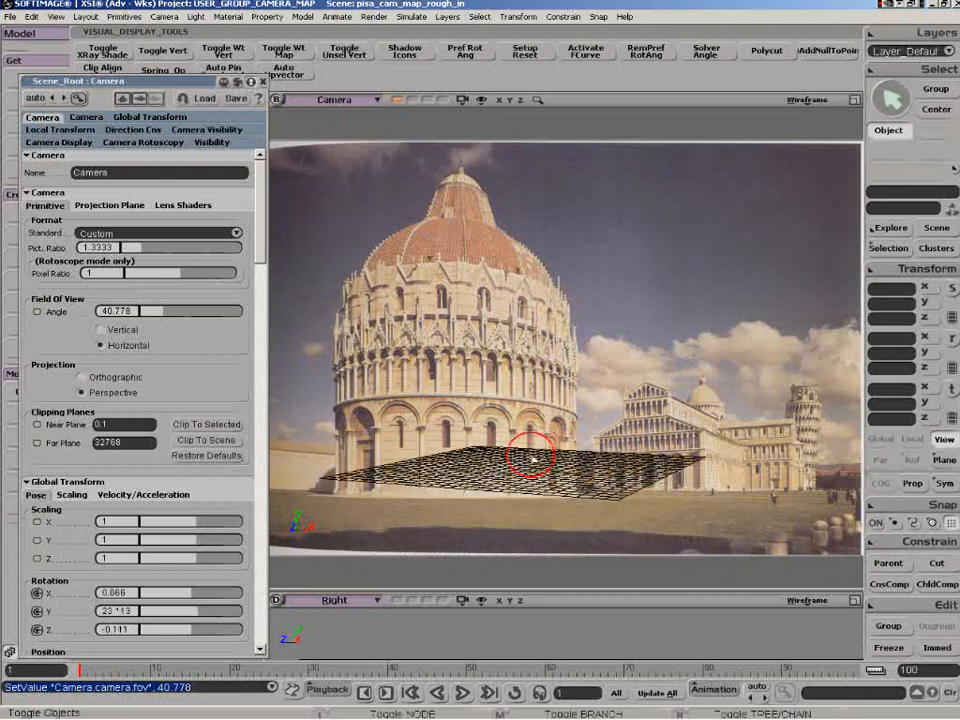
Select the grid, open its properties and move the camera so the grid lies over the lawn in the photo.
click(533, 458)
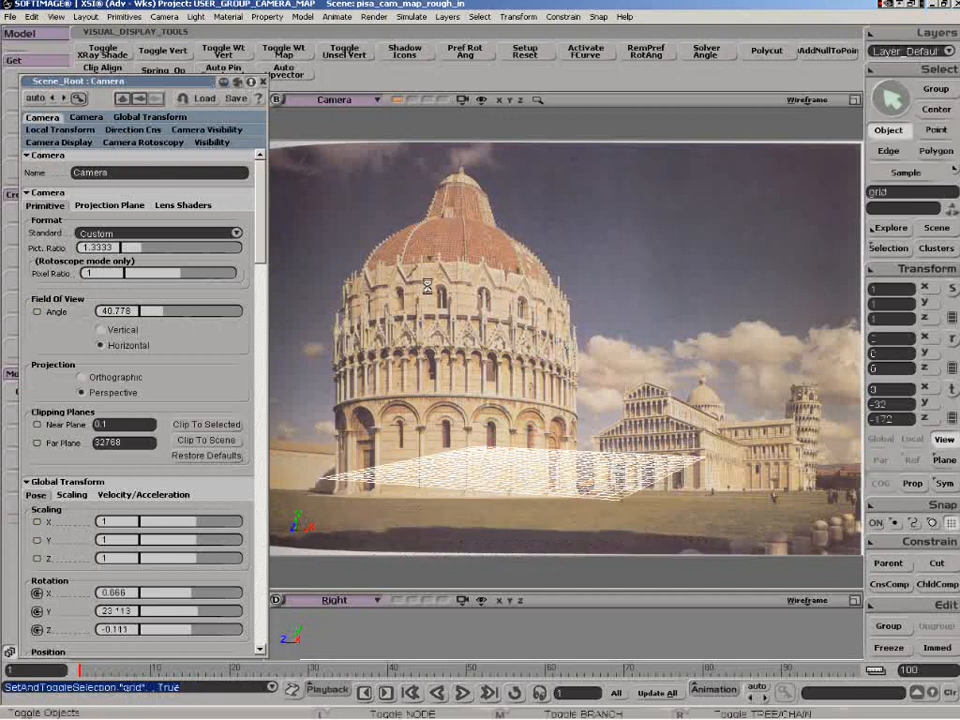
key(Return)
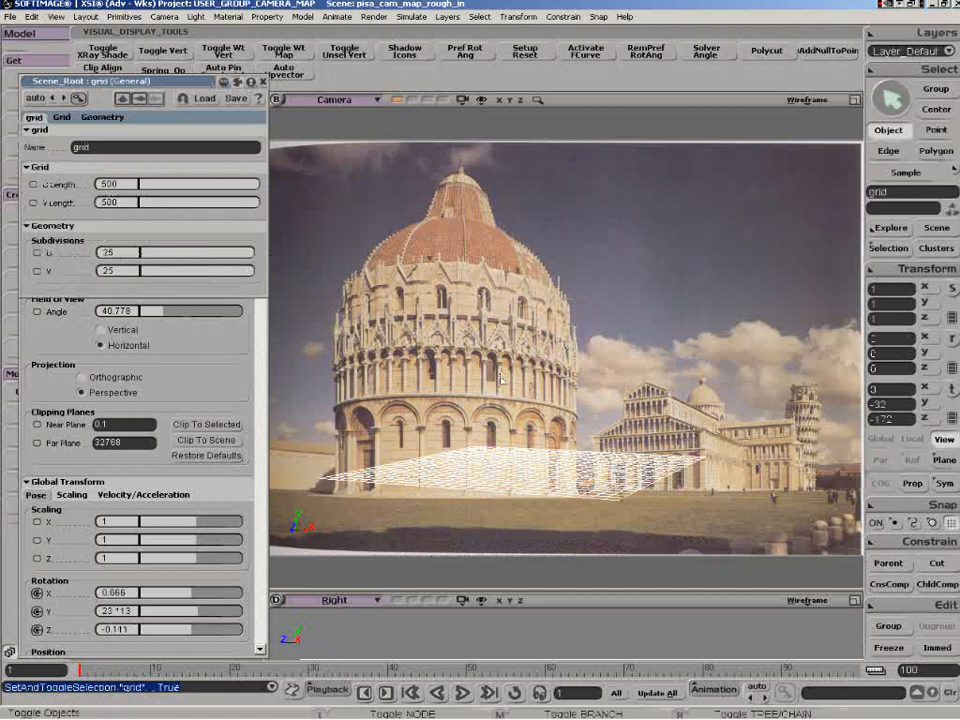
key(f)
key(z)
drag(538, 351, 601, 411)
key(p)
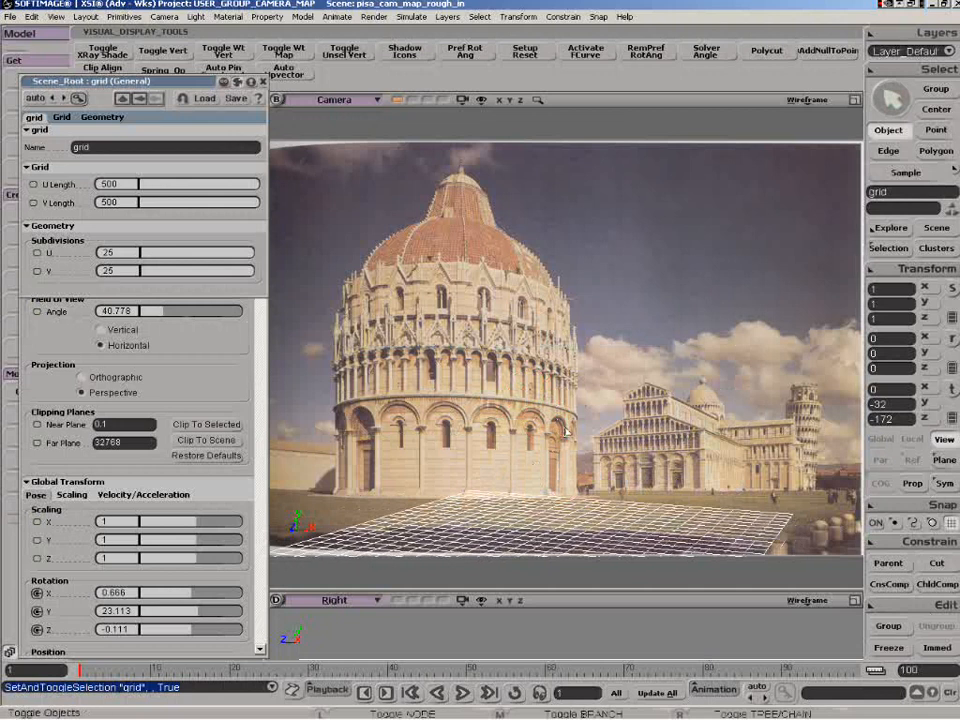
key(o)
key(z)
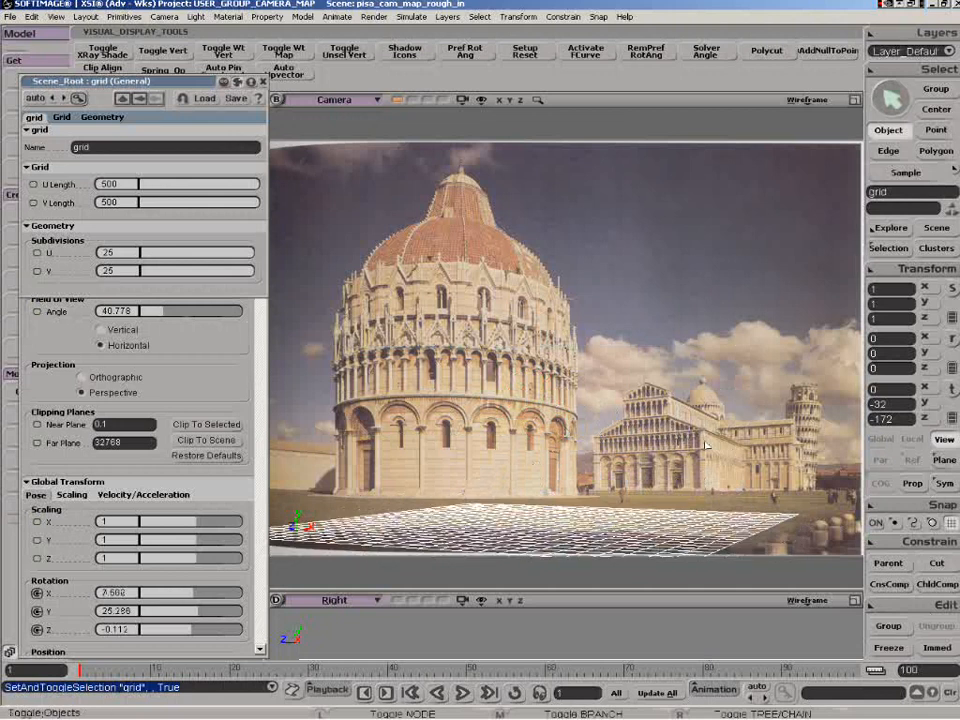
key(o)
drag(638, 454, 641, 462)
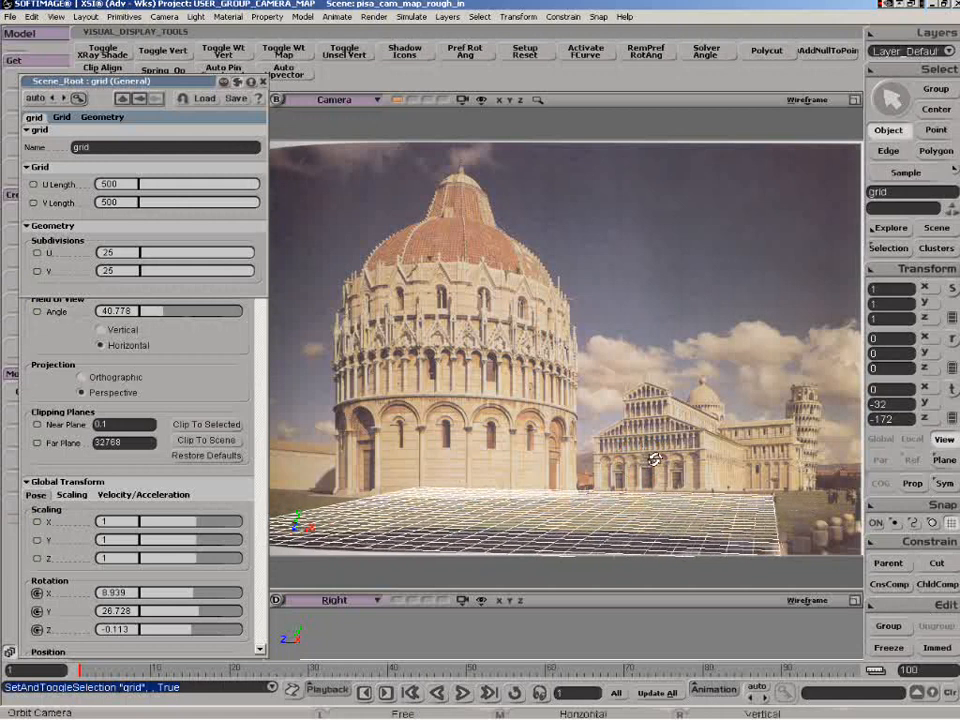
Orbit and pan the camera to align the grid's far edge with the base of the round building.
drag(649, 463, 643, 540)
key(z)
mouse_move(634, 473)
mouse_down()
mouse_move(609, 422)
mouse_move(636, 444)
mouse_move(643, 473)
mouse_move(646, 461)
mouse_move(628, 444)
mouse_move(626, 424)
mouse_move(651, 503)
mouse_move(643, 469)
mouse_move(621, 467)
mouse_move(643, 467)
mouse_move(640, 497)
mouse_up()
key(p)
key(o)
key(z)
key(o)
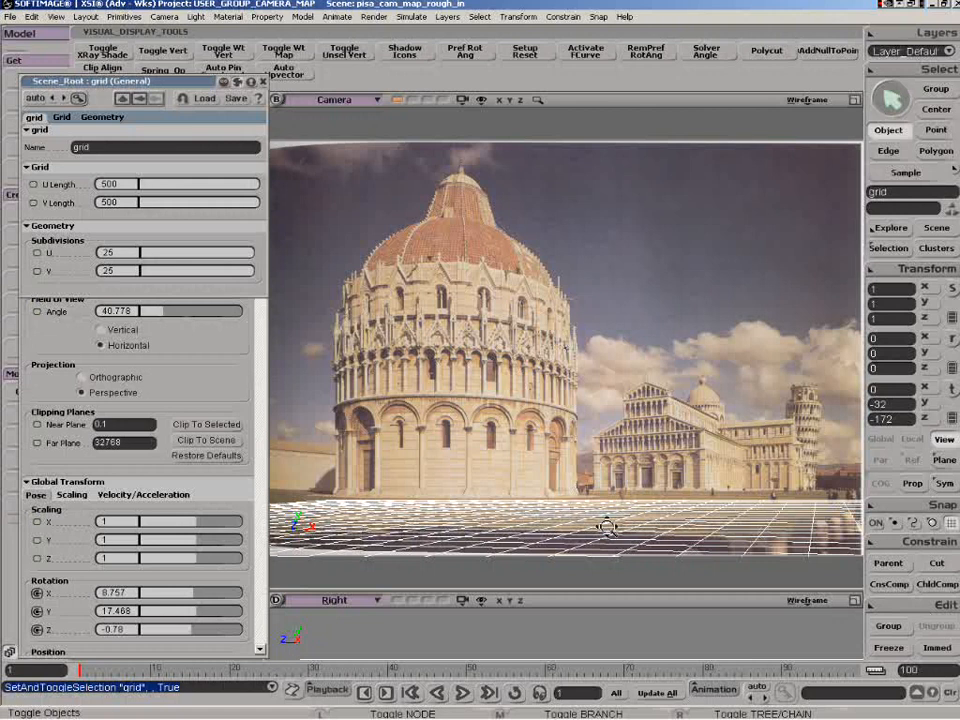
key(z)
drag(607, 527, 607, 517)
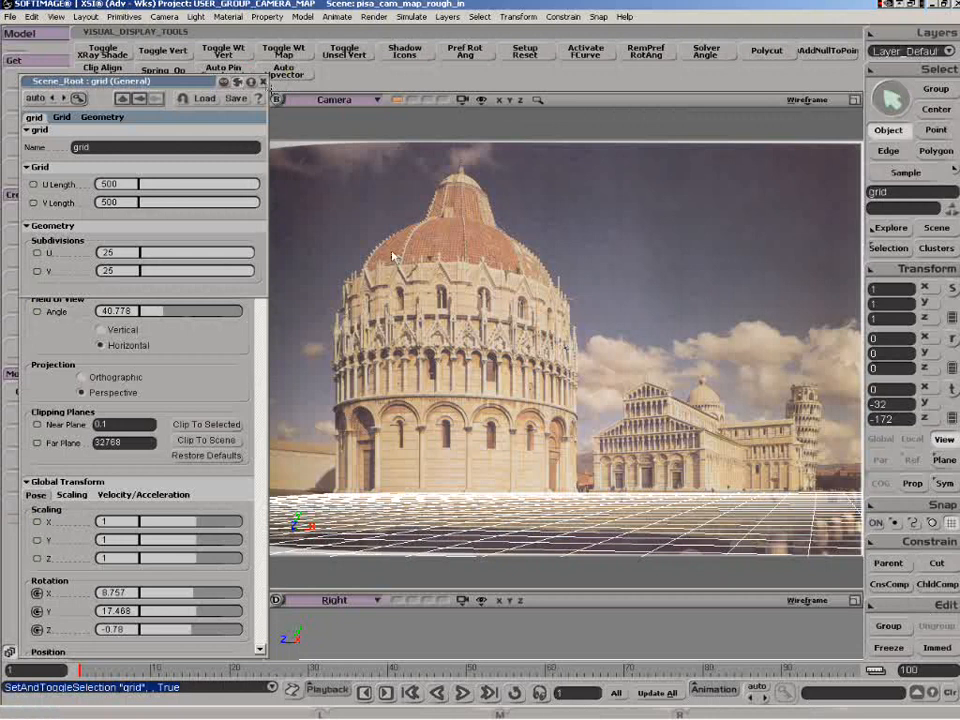
Fine-tune the camera's zoom, pan and orbit to fit the grid to the ground, with a field of view of about 40.
key(z)
right_click(593, 490)
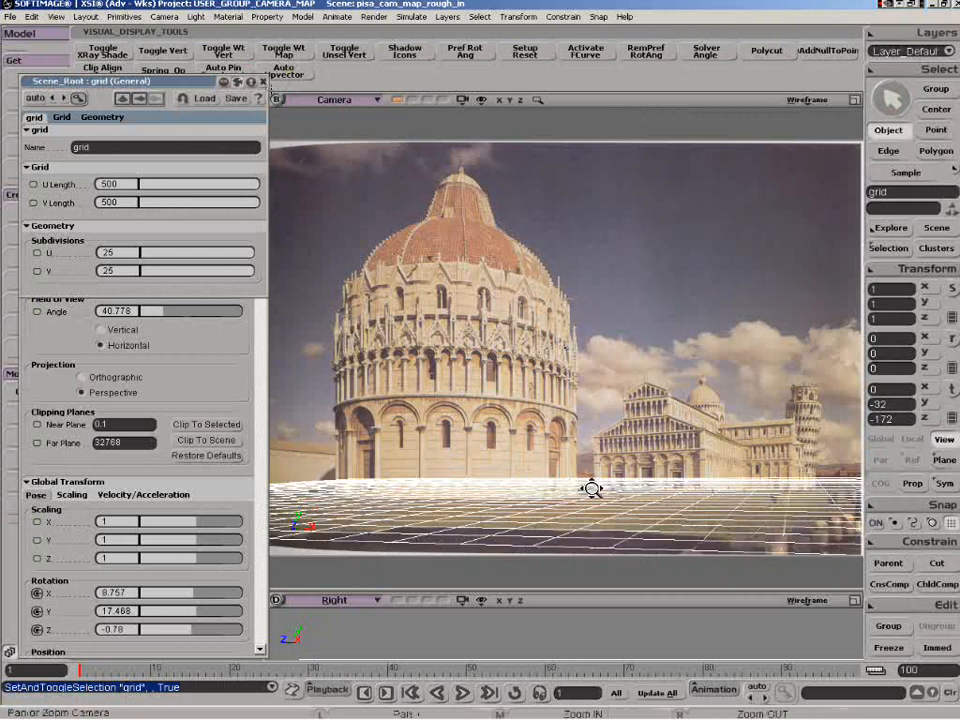
middle_click(593, 490)
right_click(593, 490)
drag(587, 495, 614, 521)
key(o)
key(space)
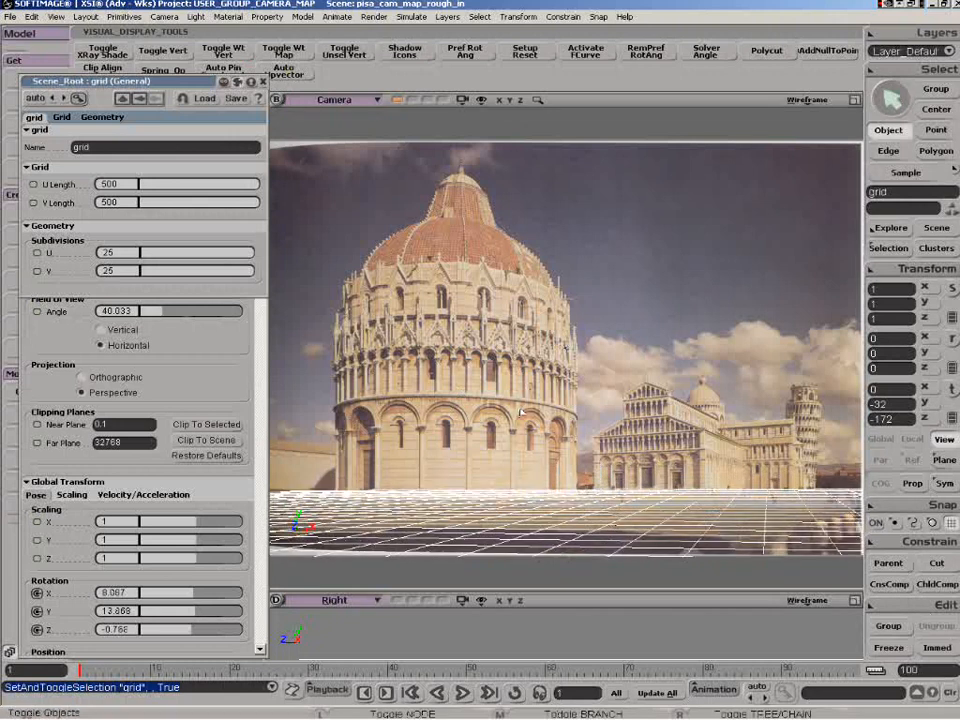
Close the grid's properties, recall the stored camera view and close the camera's properties.
click(263, 82)
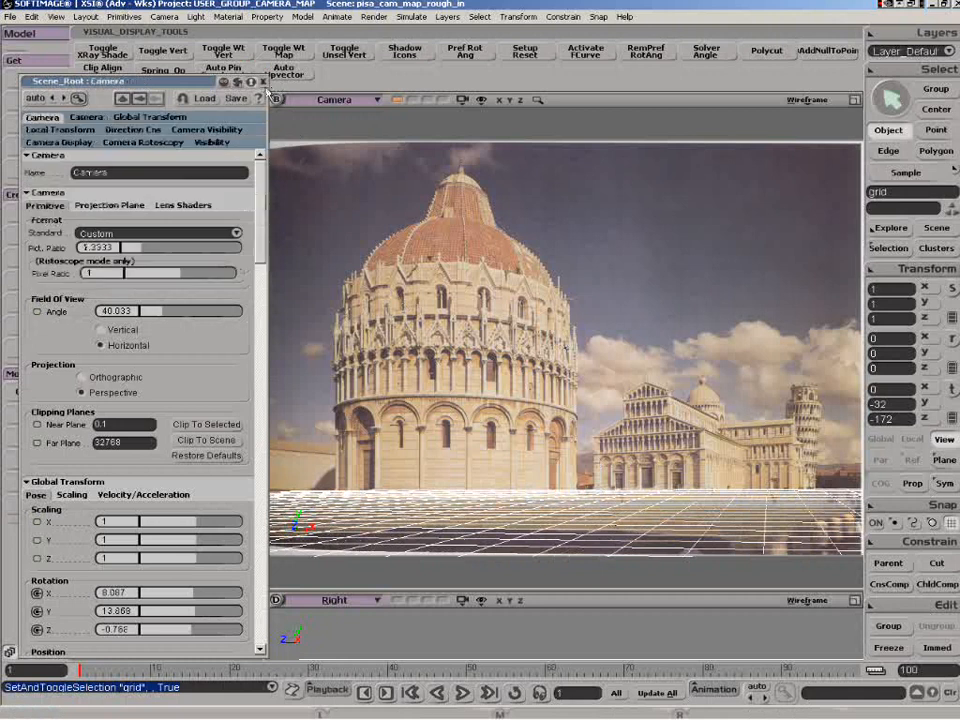
click(398, 106)
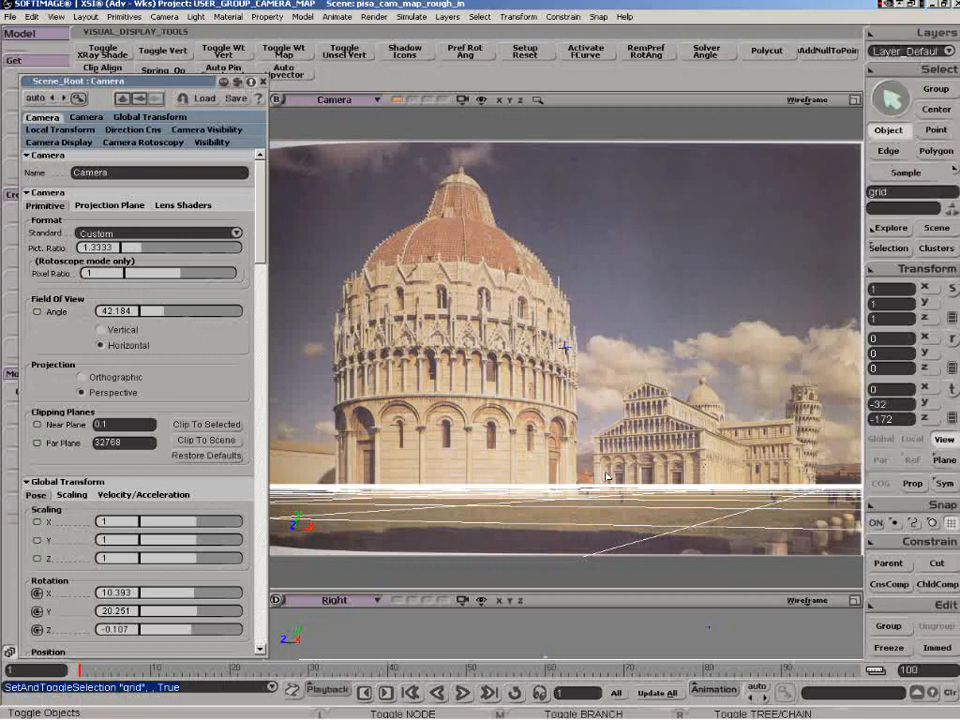
click(262, 81)
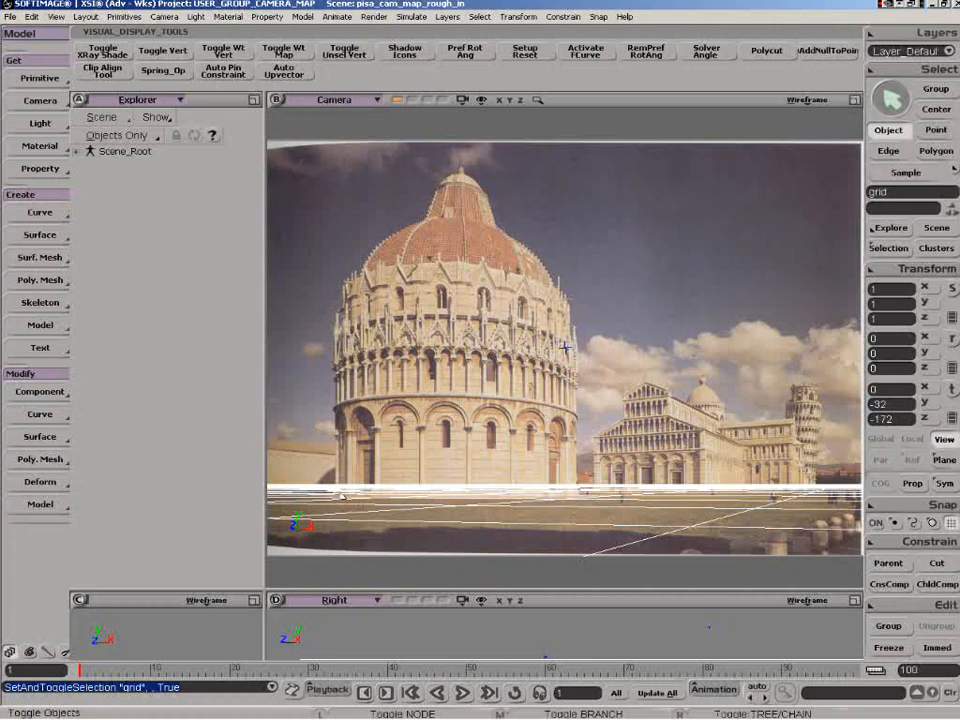
Select the cube on the grid, maximize the Right view and frame the whole scene in it.
click(632, 478)
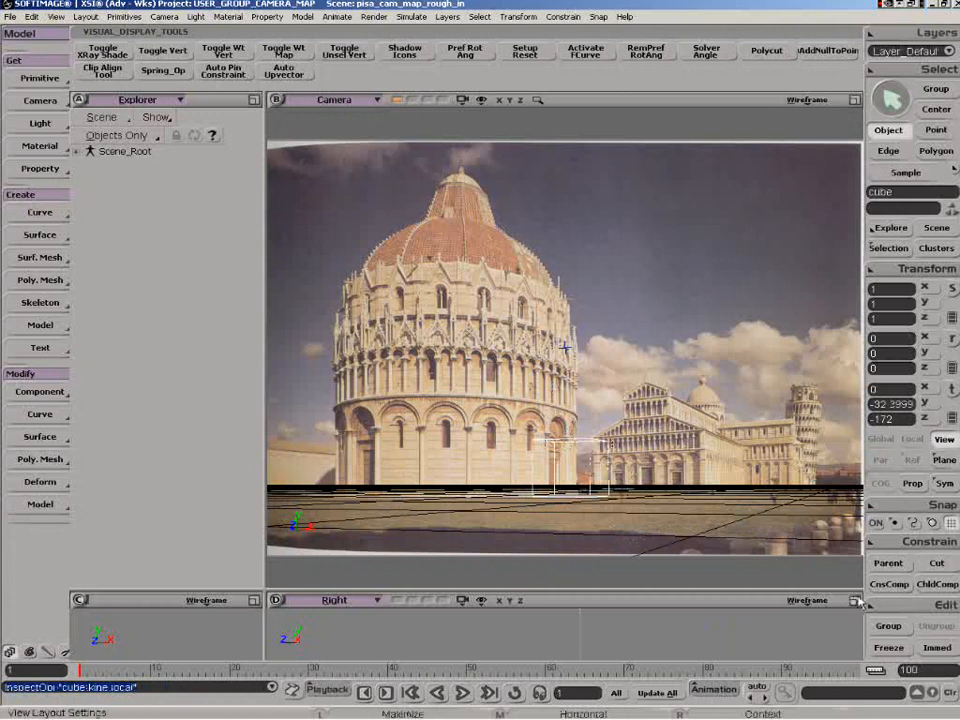
key(F12)
key(z)
drag(497, 410, 418, 336)
key(f)
key(a)
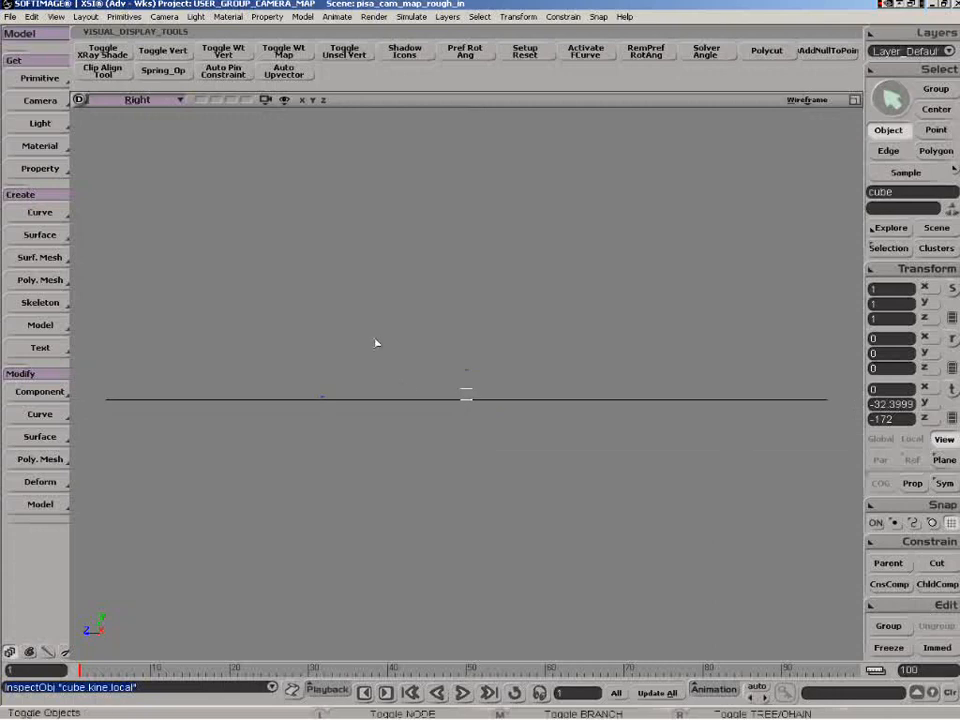
Examine in the Right view how the cube's base and center sit on the grid, and return to the four-view layout.
click(420, 399)
key(z)
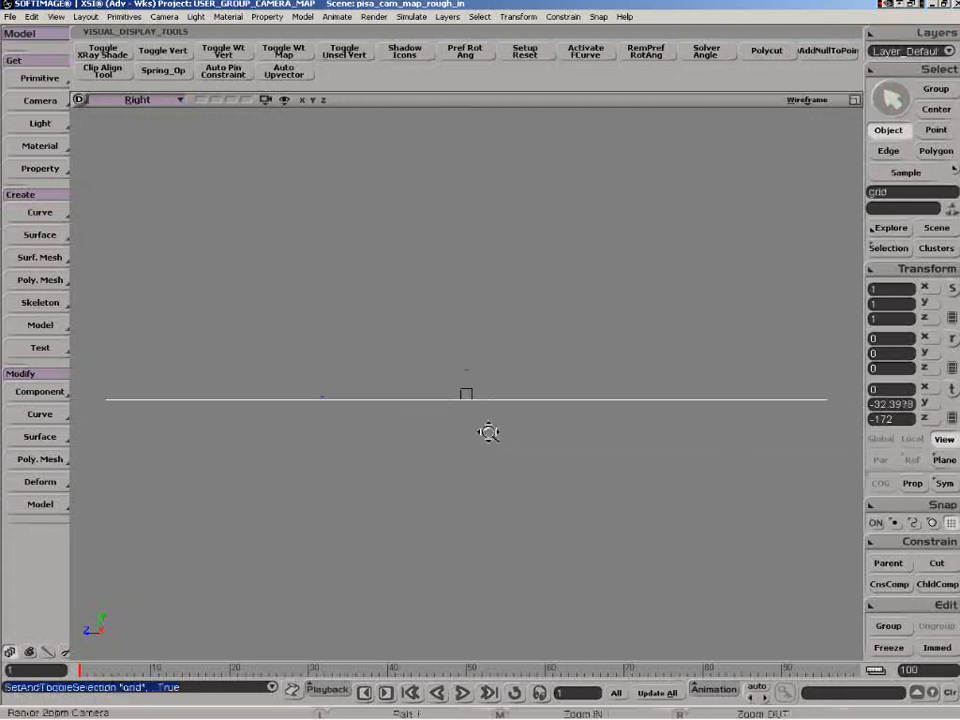
middle_drag(488, 433, 459, 514)
click(448, 412)
key(z)
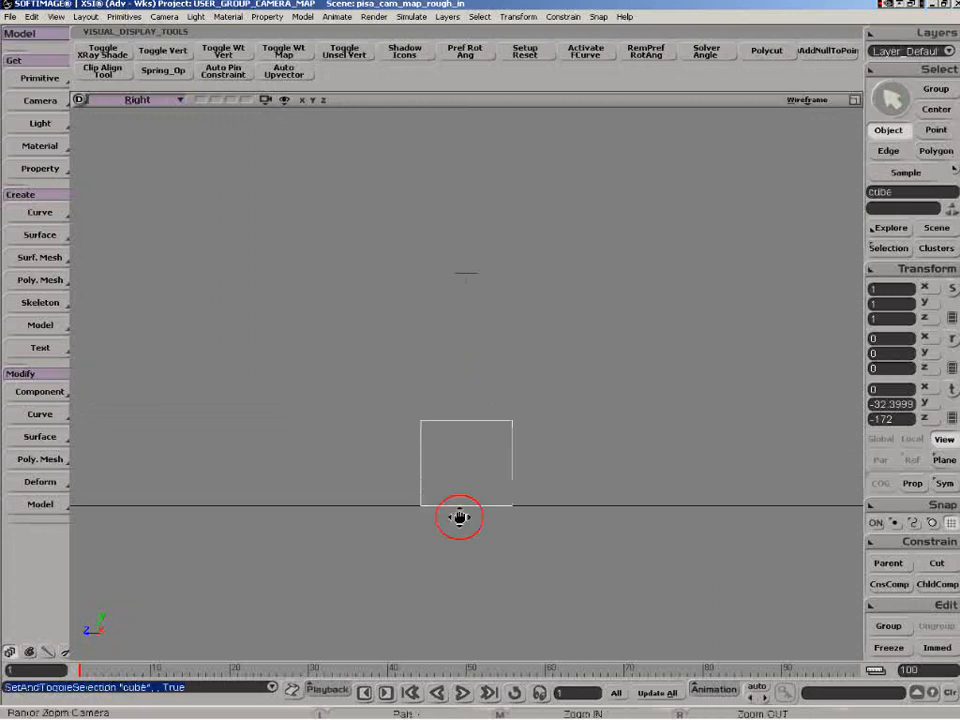
drag(459, 516, 444, 456)
click(926, 114)
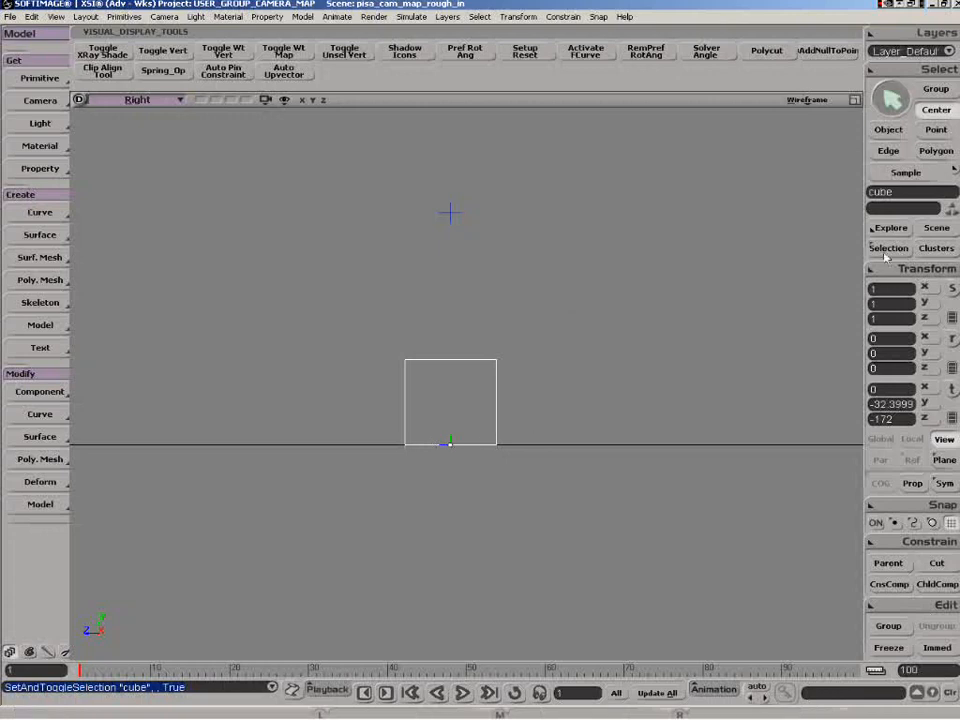
click(888, 130)
click(854, 101)
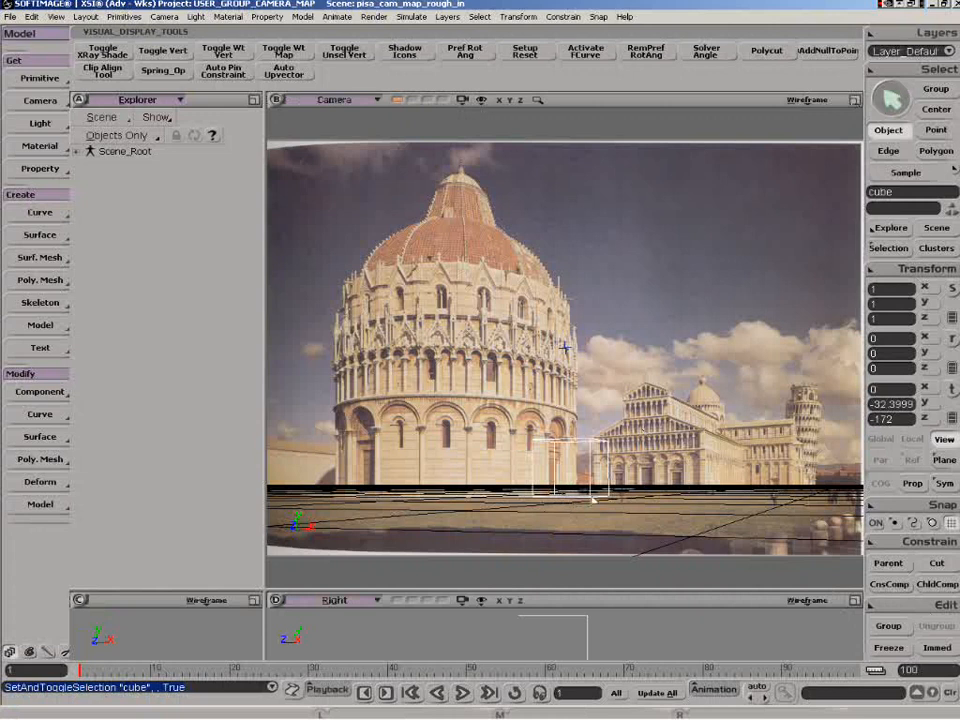
Activate the cube's minimum and maximum Y position limits and set the minimum limit to -32.39.
click(893, 404)
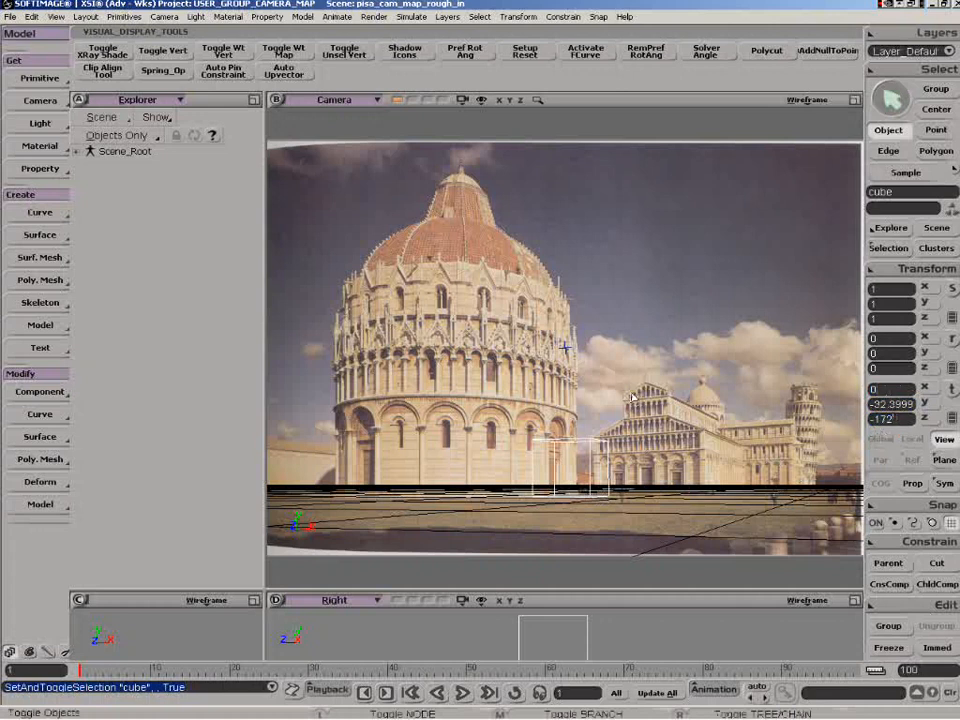
key(ctrl+k)
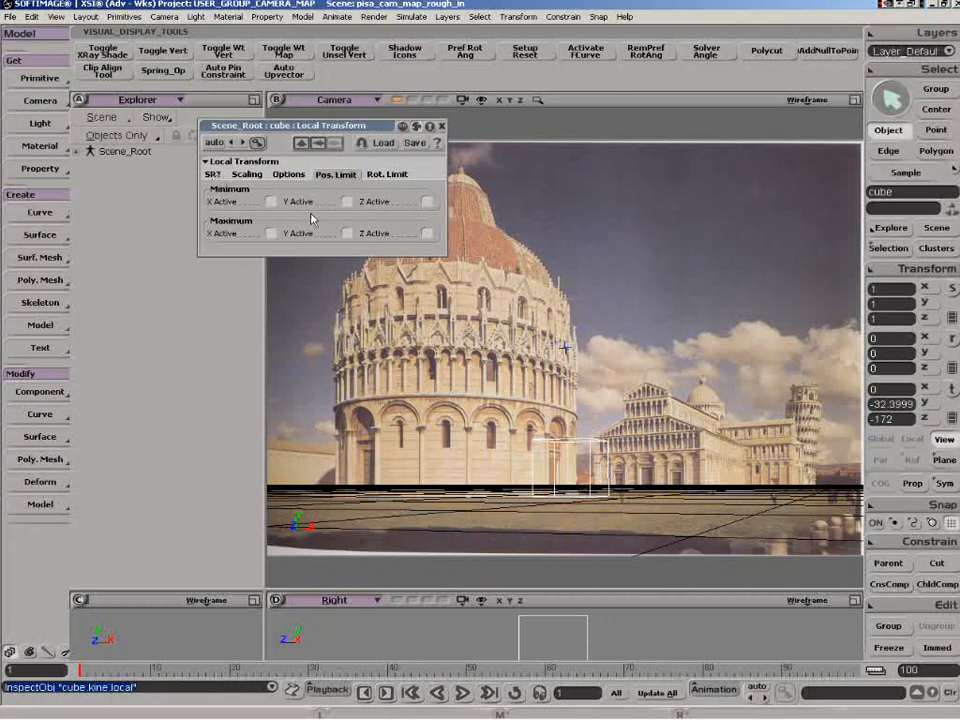
click(347, 202)
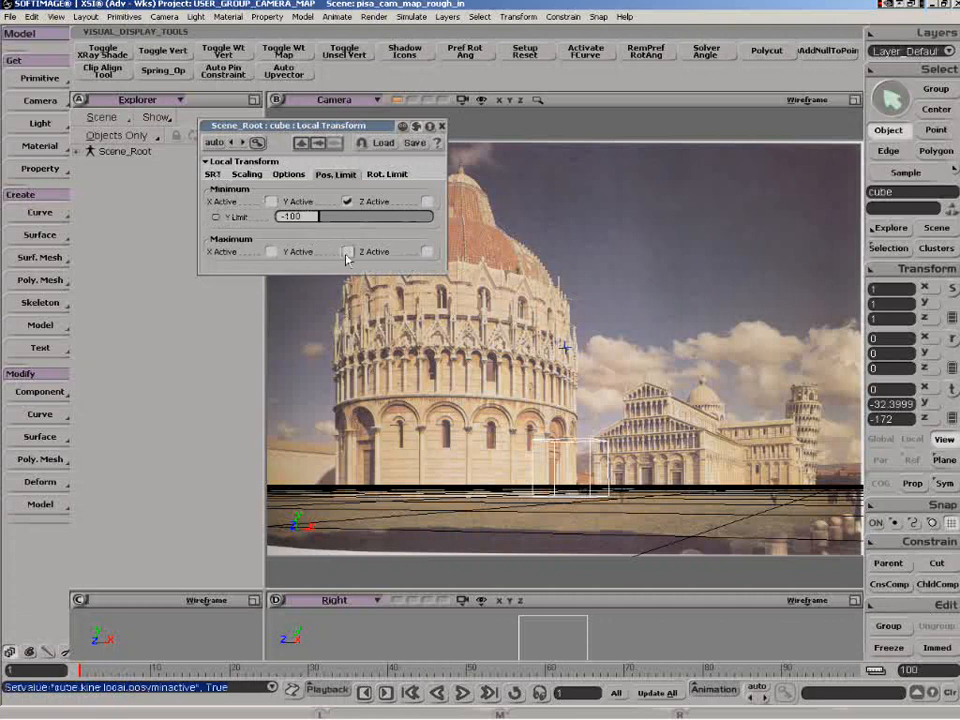
click(347, 252)
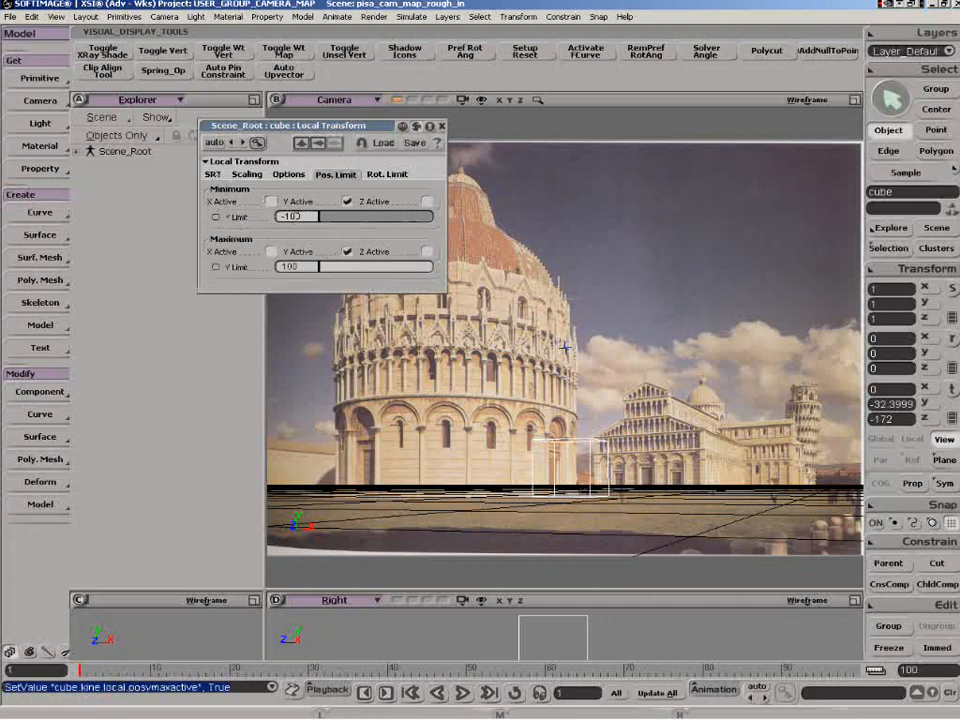
double_click(297, 216)
text(-32.39)
key(Return)
key(Return)
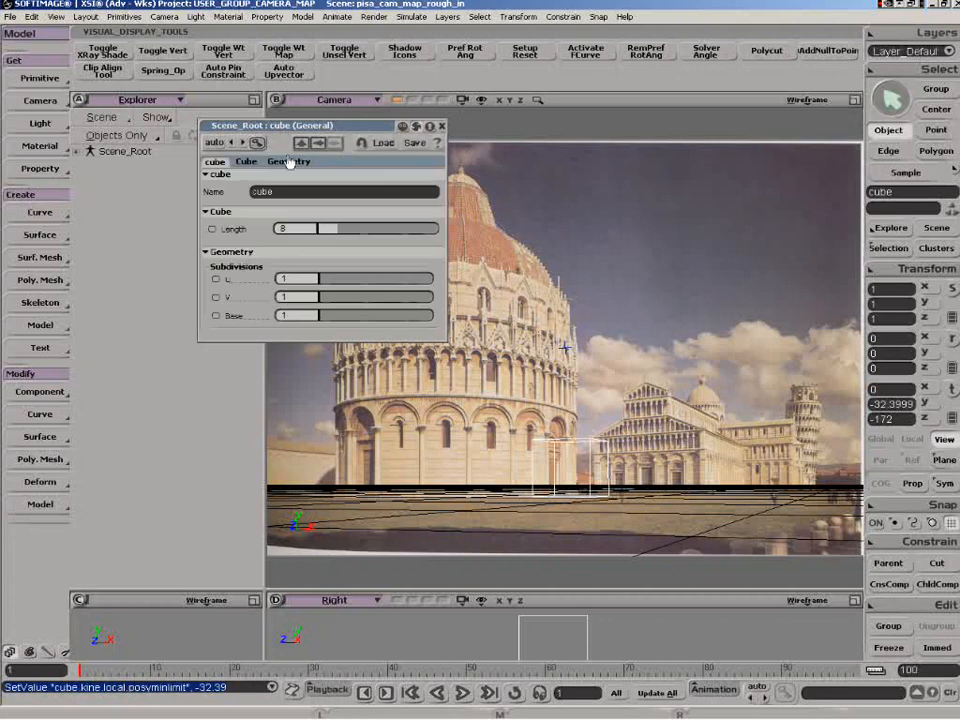
Set the cube's maximum Y position limit to -32.39 and close its transform properties.
click(320, 144)
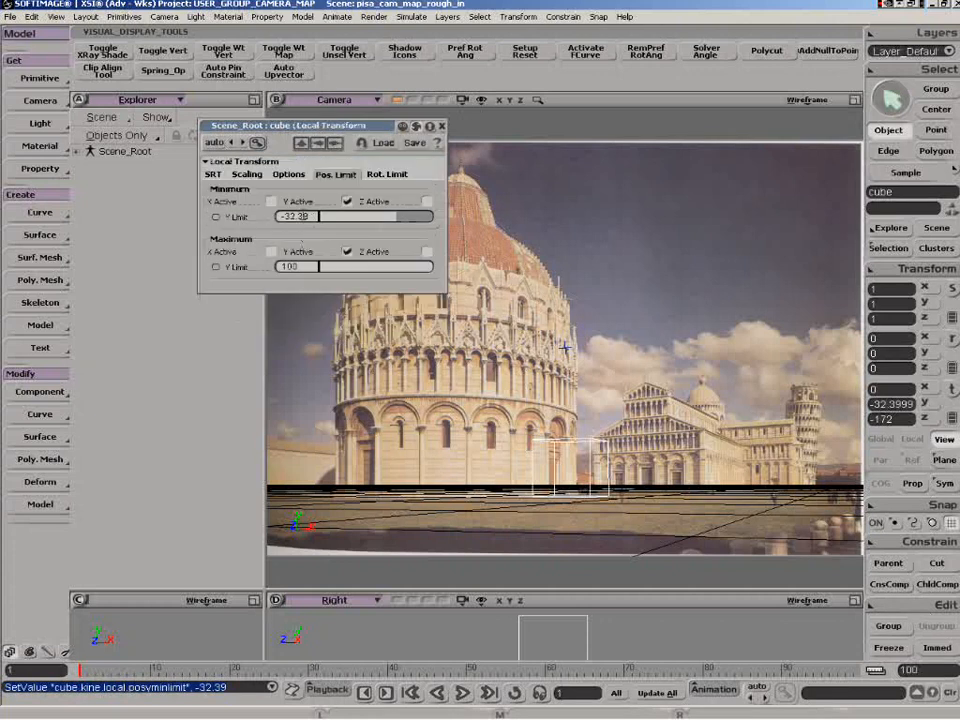
double_click(291, 266)
text(-32.39)
key(Return)
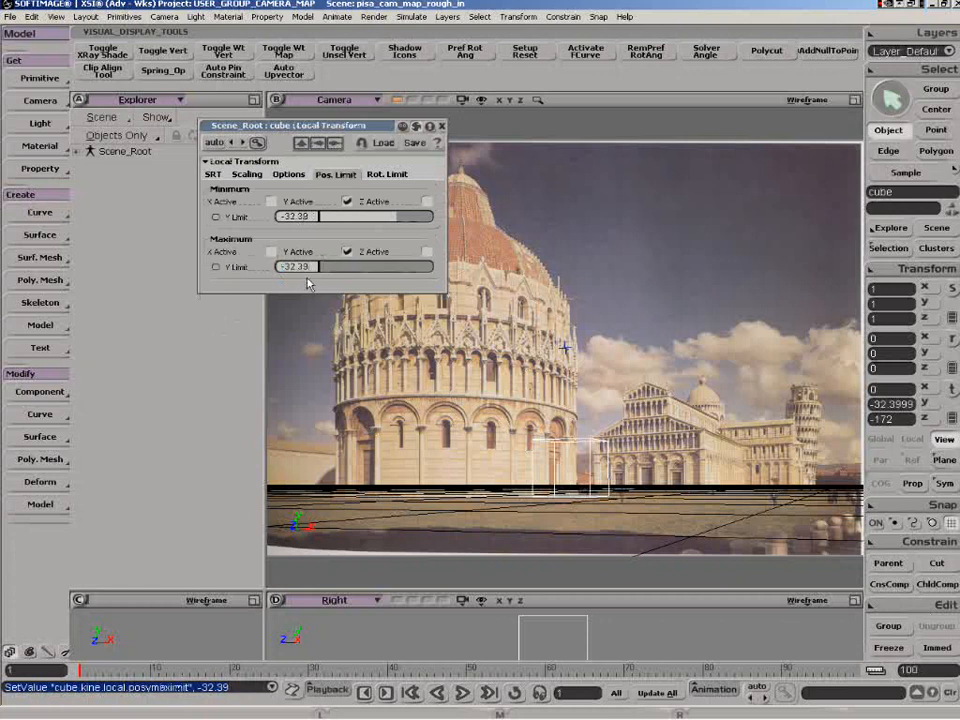
click(441, 126)
Move the cube back along the ground to the cathedral's facade, at about X -25.3 and Z -313.
key(v)
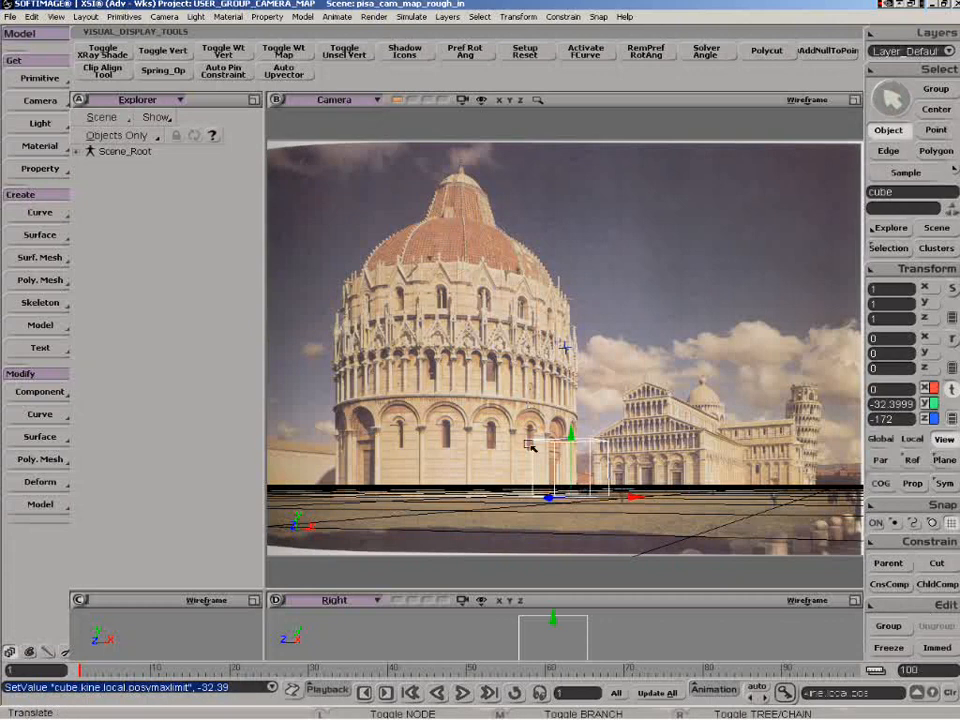
drag(576, 430, 719, 486)
drag(790, 497, 702, 459)
drag(753, 490, 675, 474)
drag(731, 492, 690, 488)
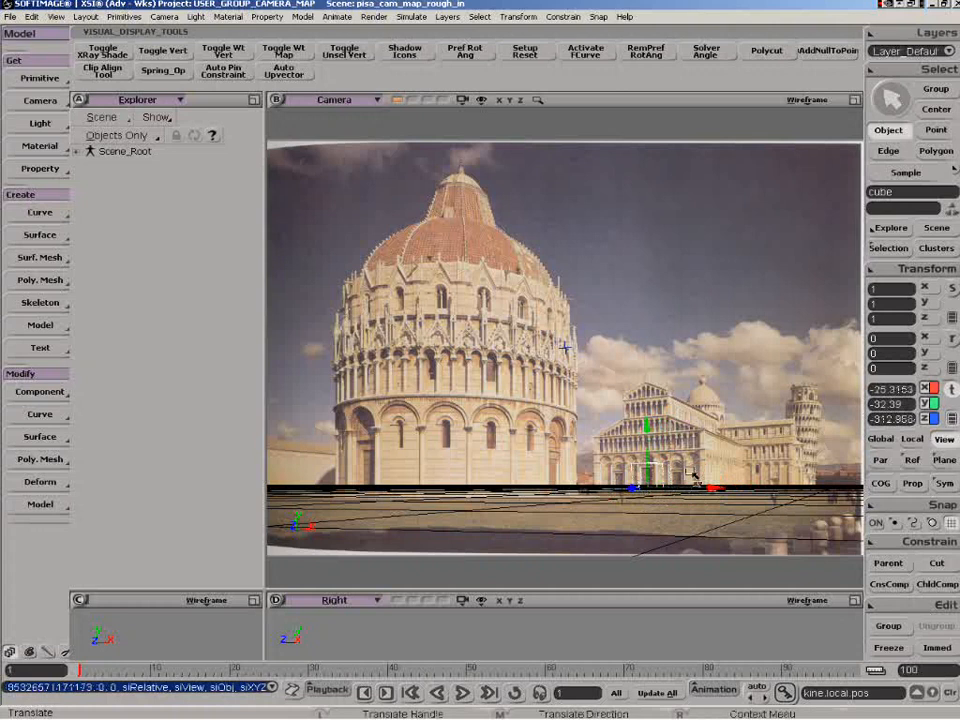
key(space)
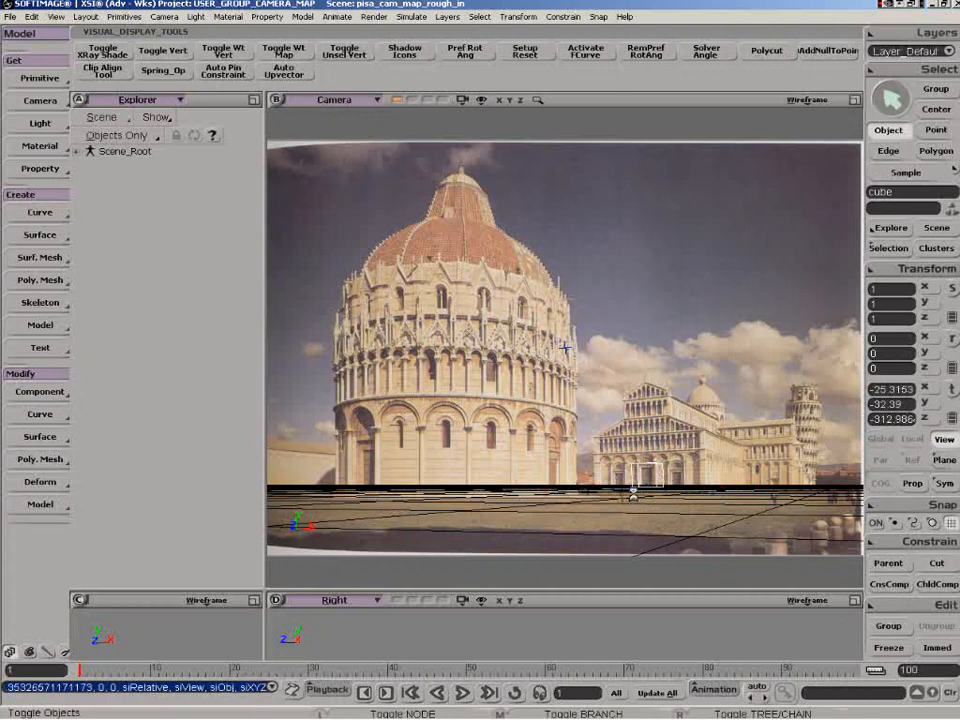
key(Return)
drag(244, 128, 193, 135)
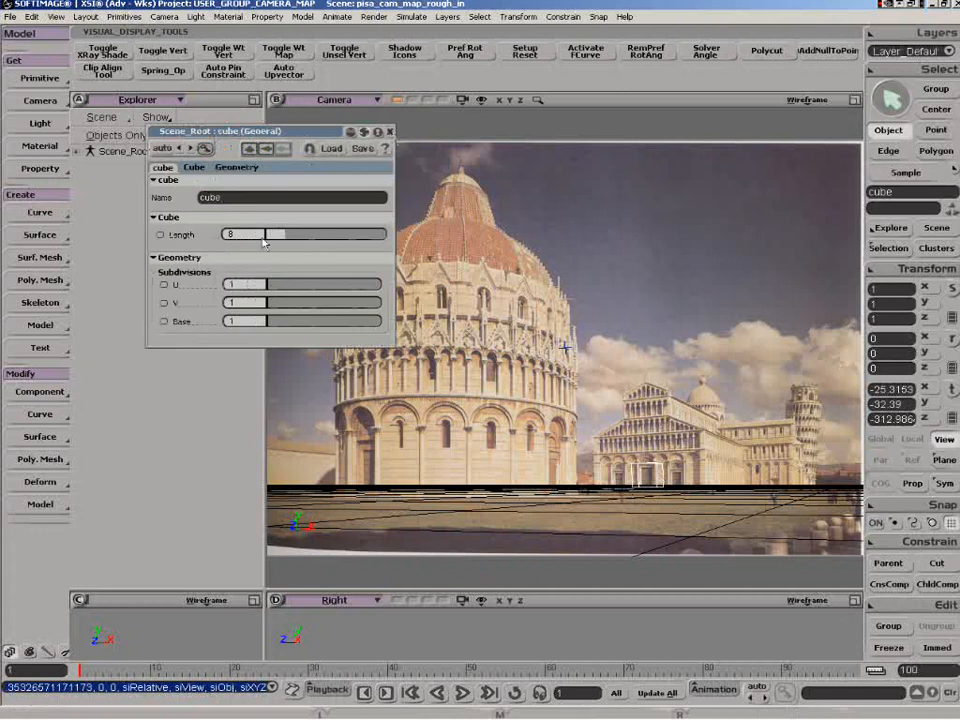
click(390, 131)
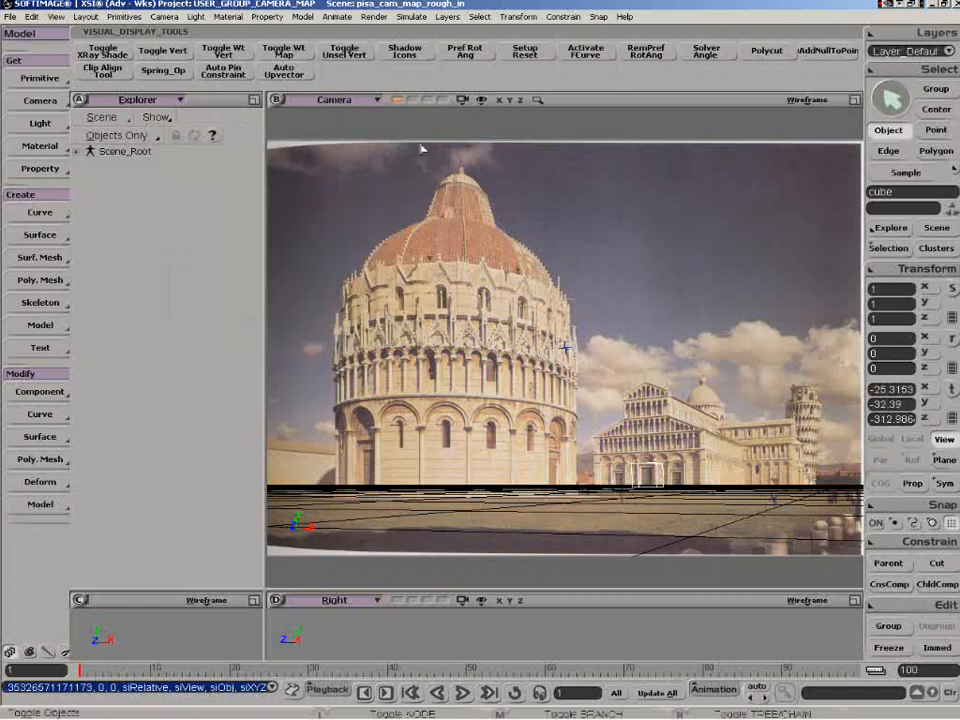
Scale the cube to about 2.49 with a Y scale of about 2.36, and shift it to about X -15.8 against the cathedral.
key(x)
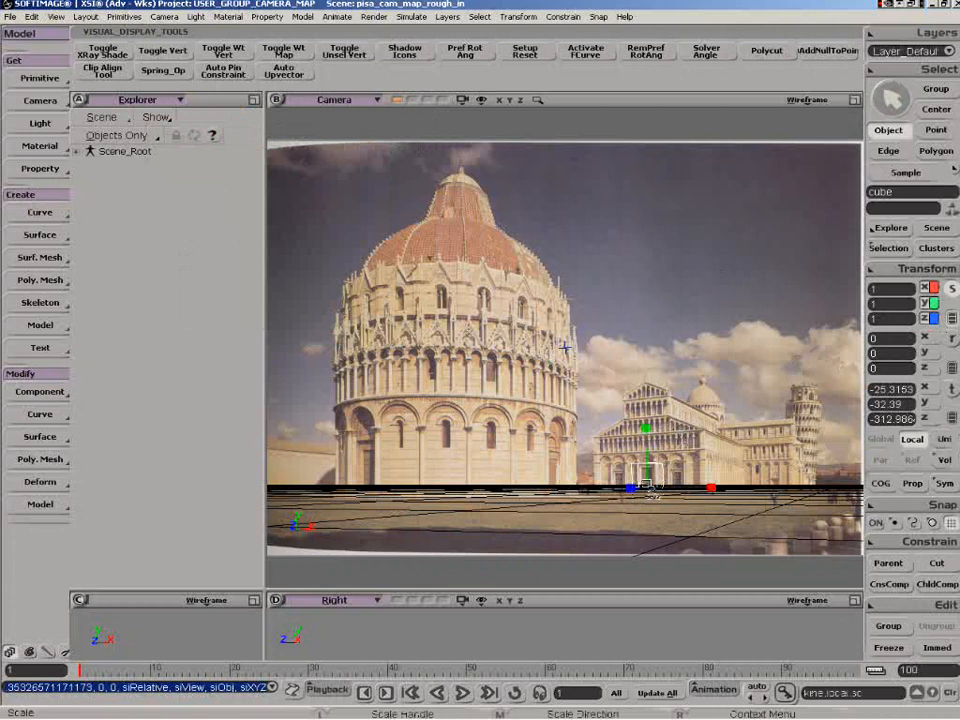
drag(646, 487, 801, 473)
key(v)
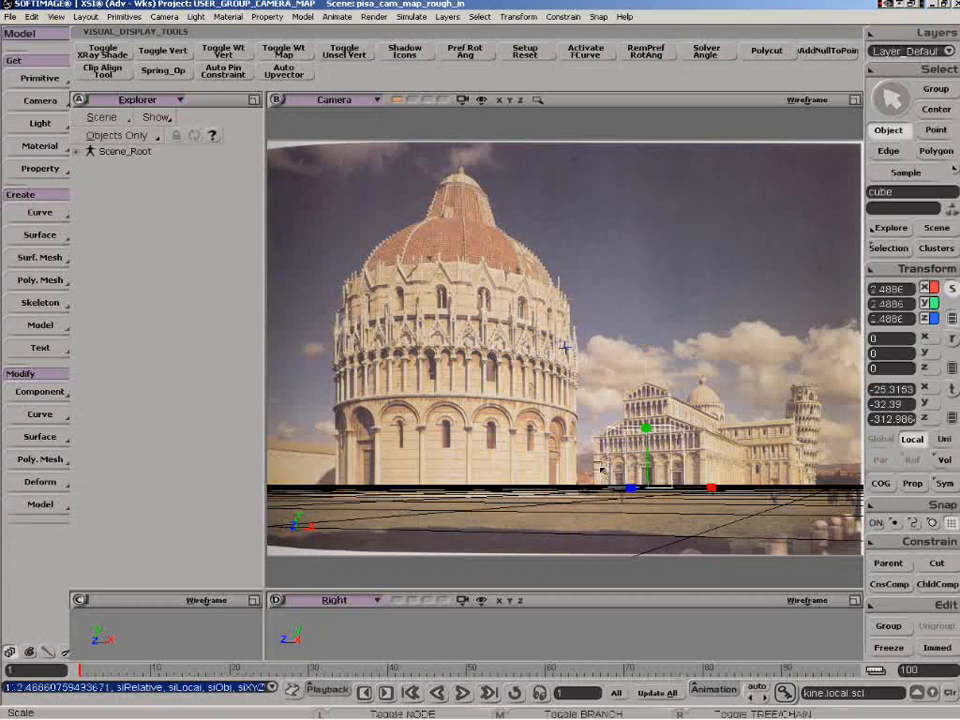
drag(648, 490, 679, 434)
key(x)
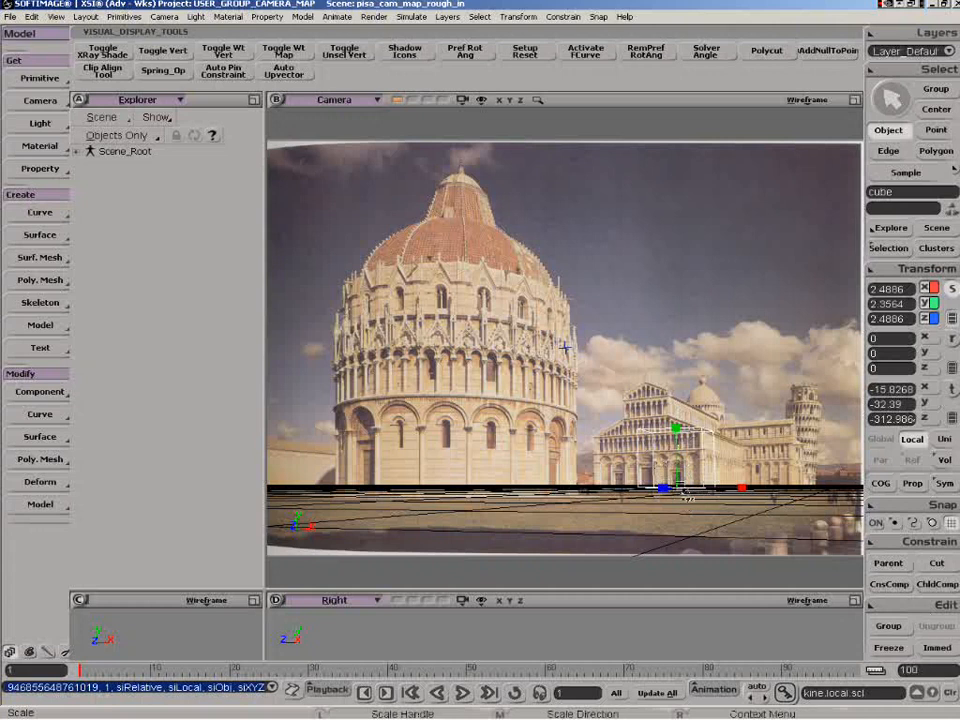
Roll the camera slightly and fit the cube to the facade's width, with X scale about 4.33 and position about X -25.35, Z -321.
key(l)
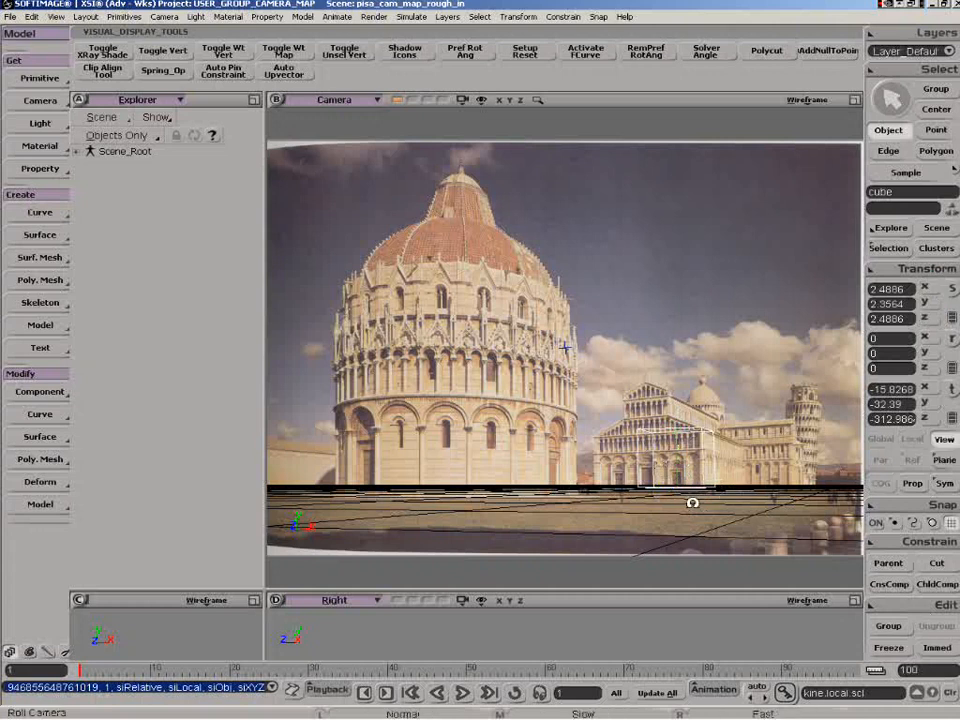
drag(691, 504, 694, 506)
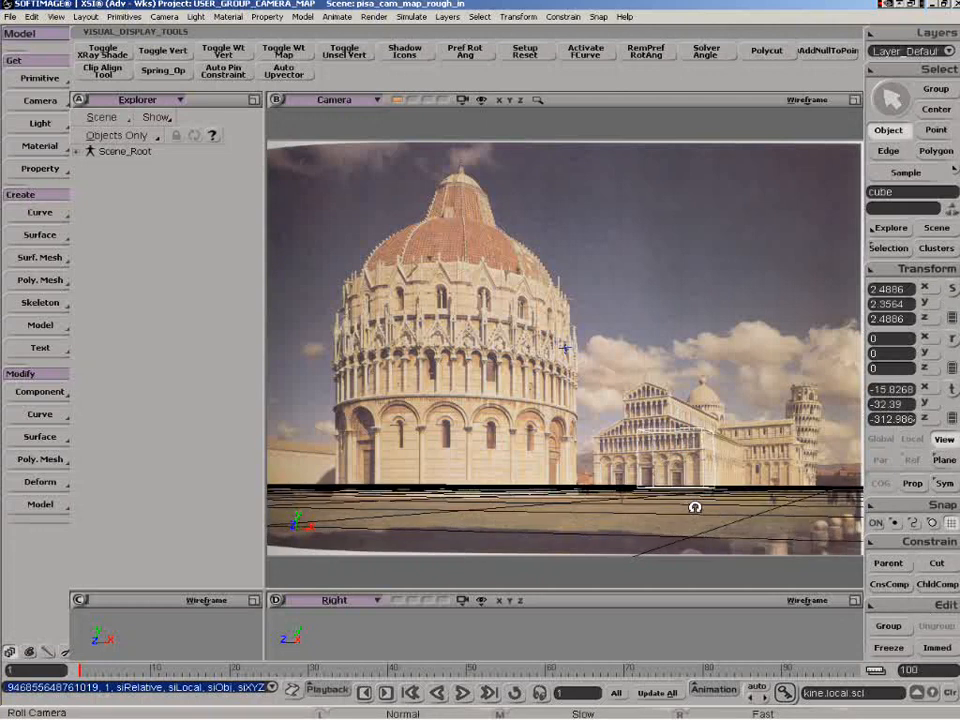
key(x)
key(v)
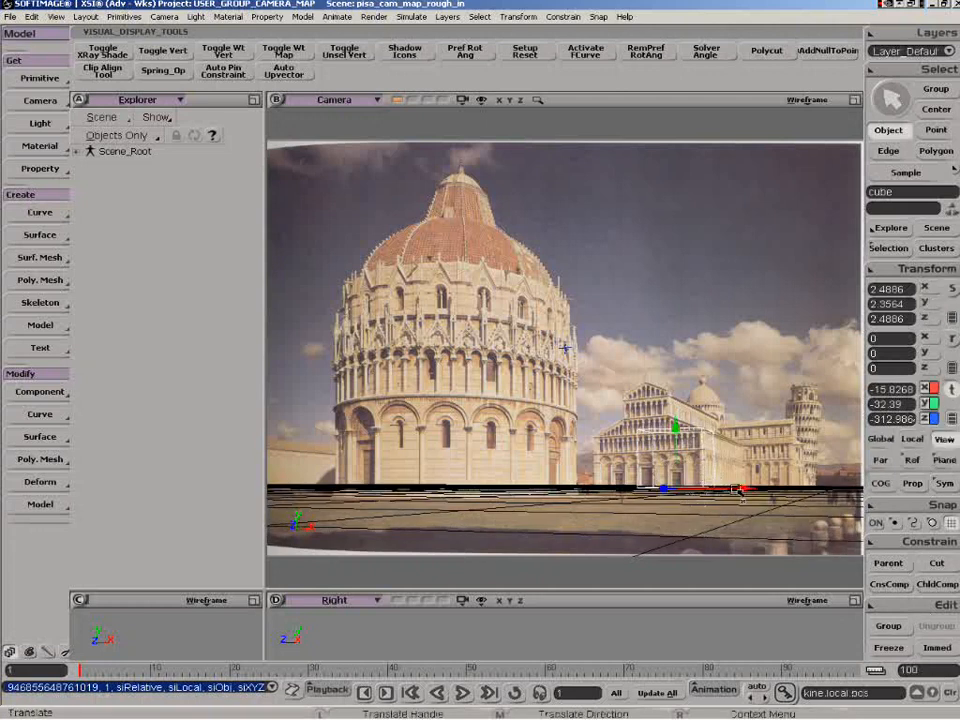
mouse_move(708, 491)
mouse_down()
mouse_move(746, 497)
mouse_move(648, 500)
mouse_move(712, 497)
mouse_move(693, 495)
mouse_move(702, 499)
mouse_move(706, 487)
mouse_up()
key(x)
key(v)
key(x)
key(v)
key(x)
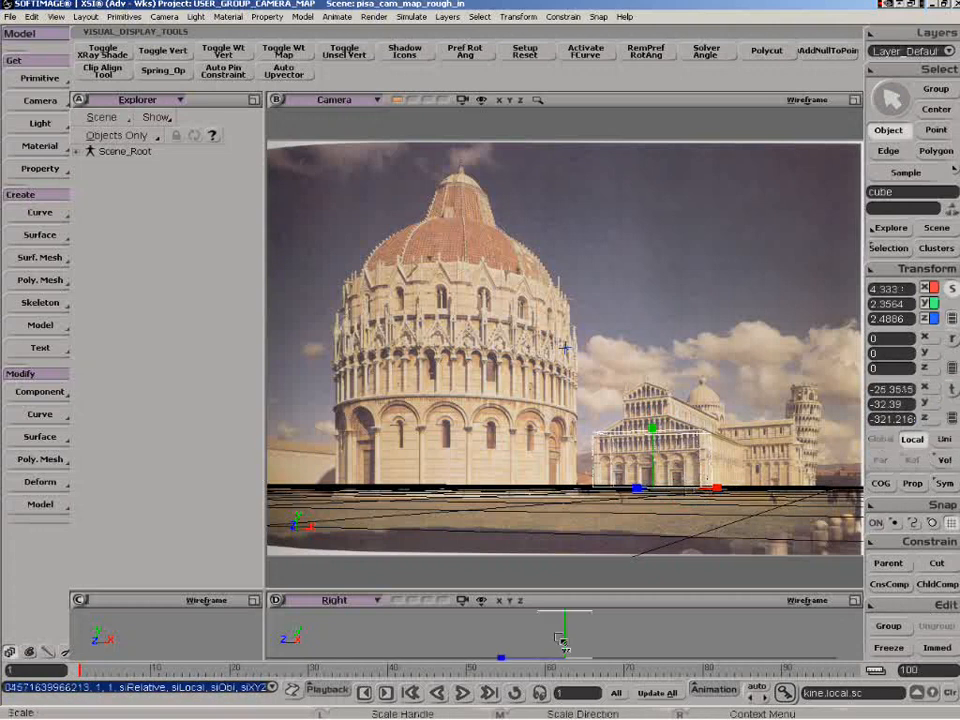
Extend the cube back along the cathedral's side to Z scale about 15.6 at about Z -374, and widen its X scale to about 4.43.
key(z)
key(v)
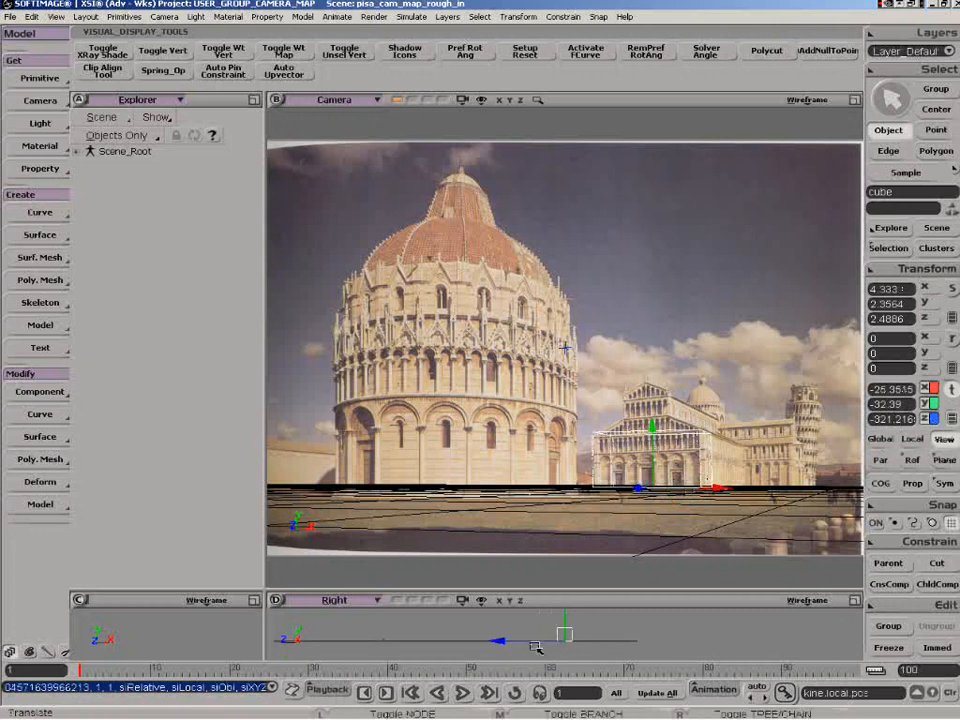
click(536, 643)
drag(559, 650, 74, 696)
key(x)
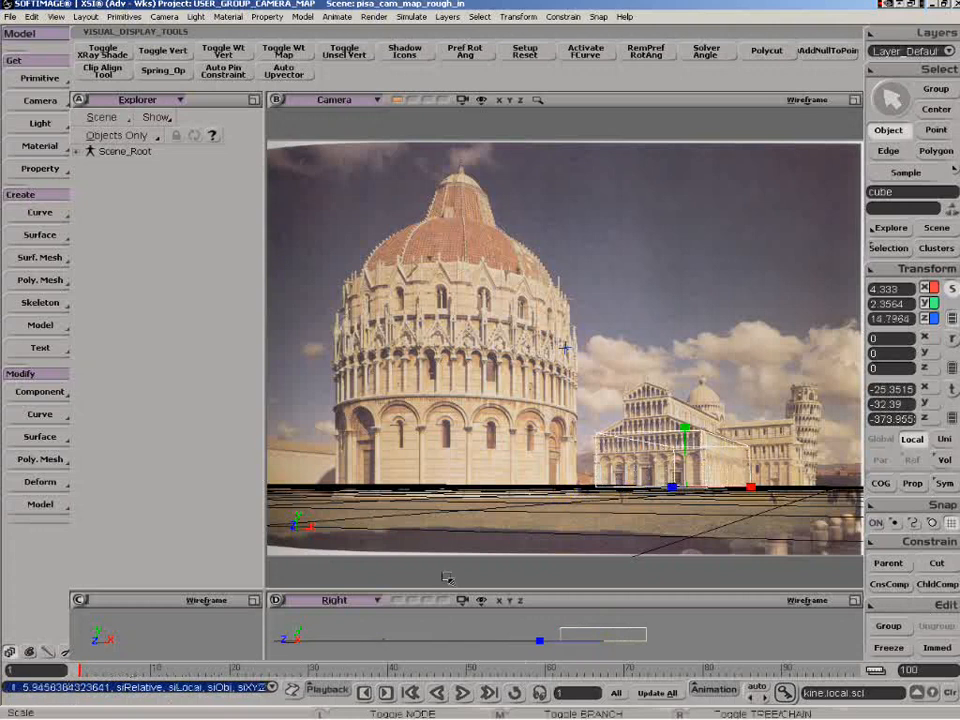
drag(541, 641, 539, 643)
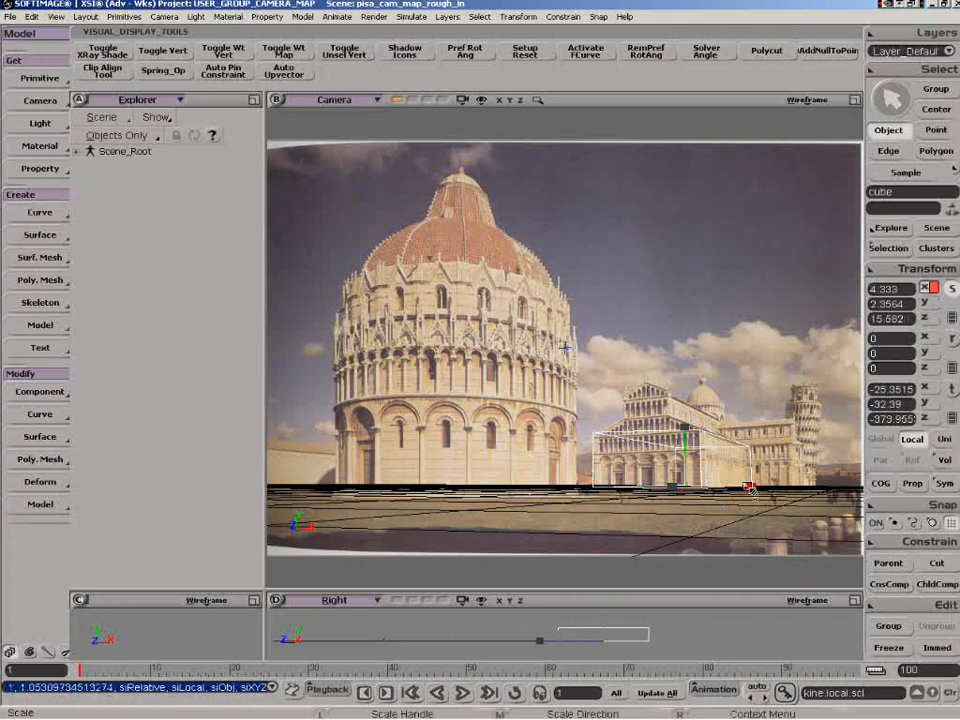
drag(750, 488, 751, 488)
key(space)
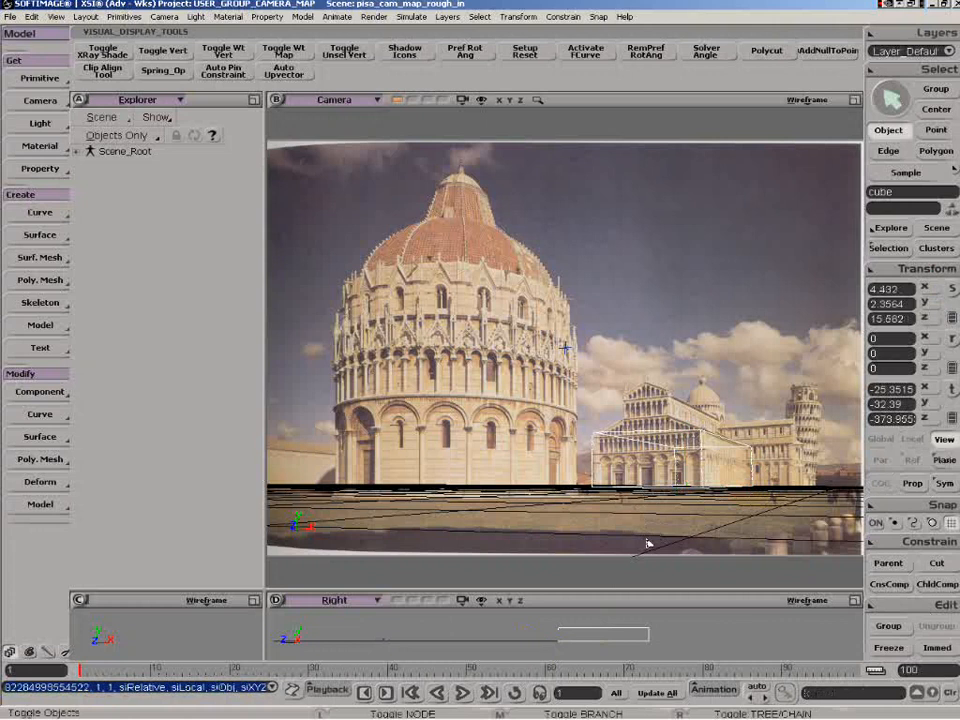
Deselect the cube and nudge the camera's framing to realign the grid and box with the photo.
click(632, 470)
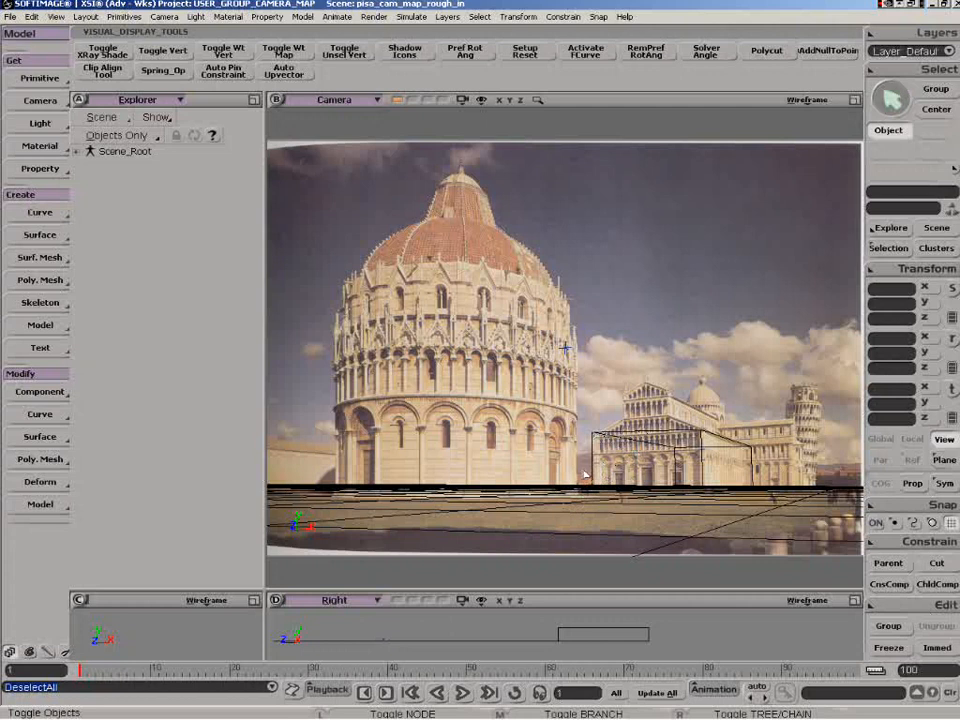
key(z)
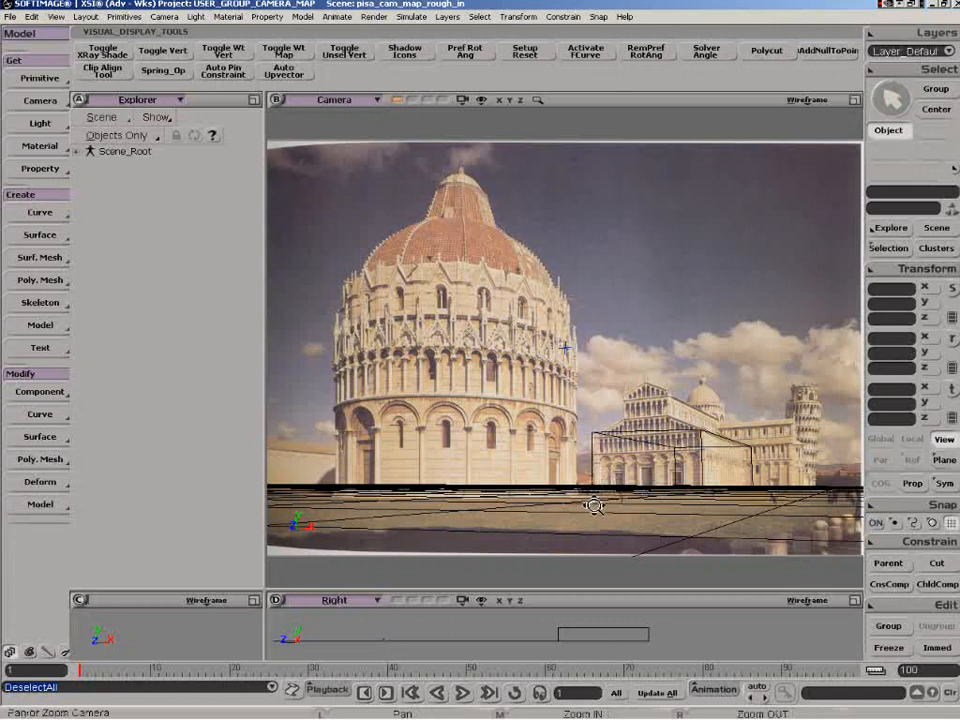
drag(595, 508, 607, 498)
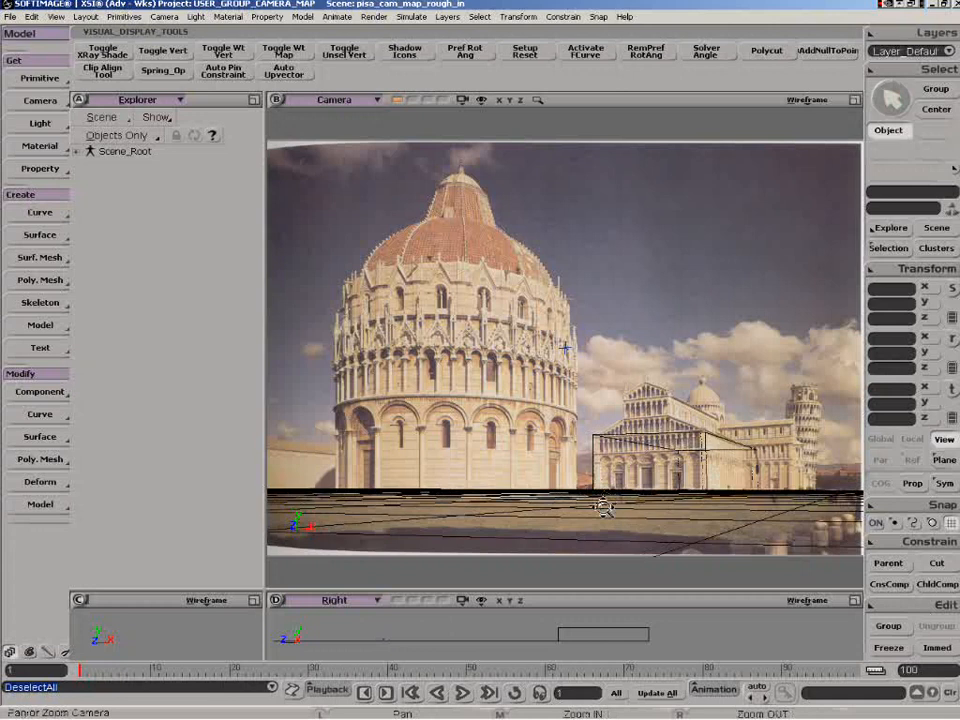
Open the camera's properties beside the photo and roll the camera slightly to fit the box to the cathedral.
click(462, 100)
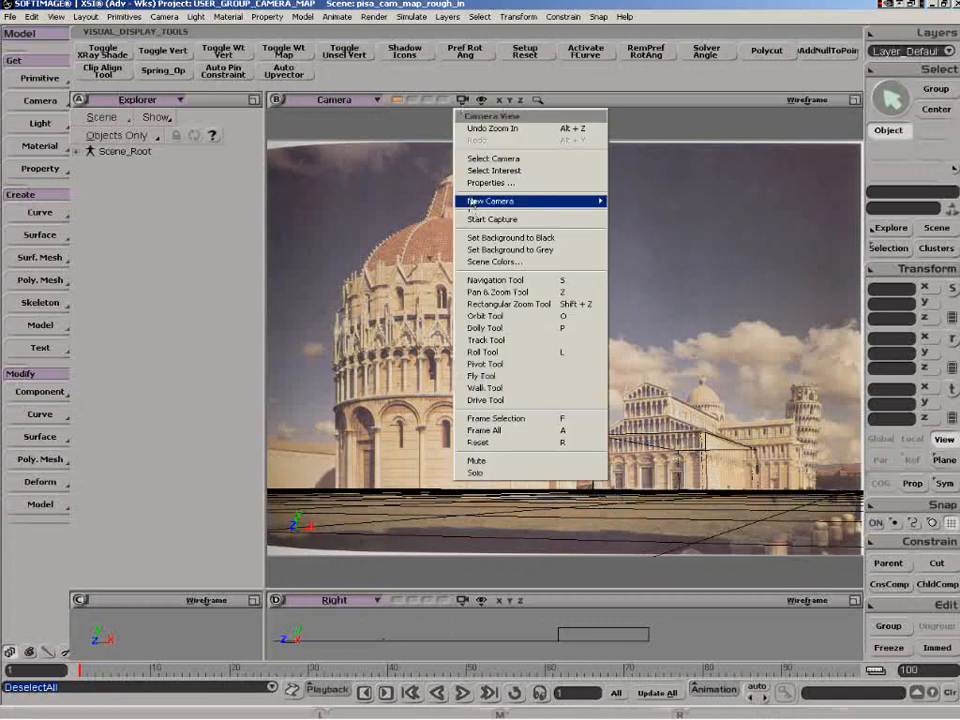
click(449, 256)
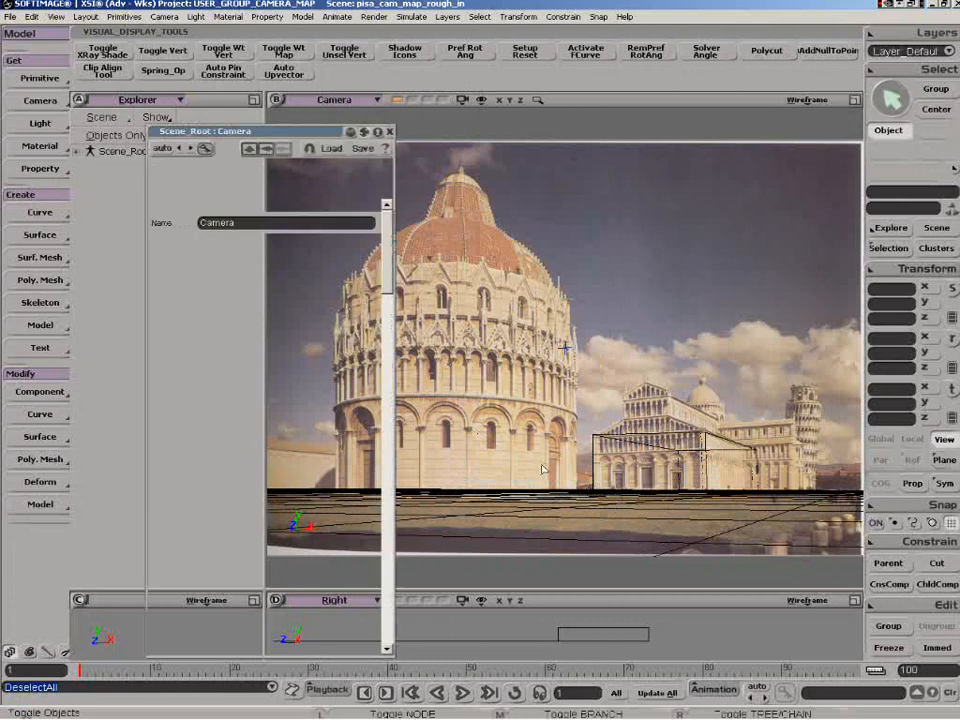
drag(338, 131, 290, 107)
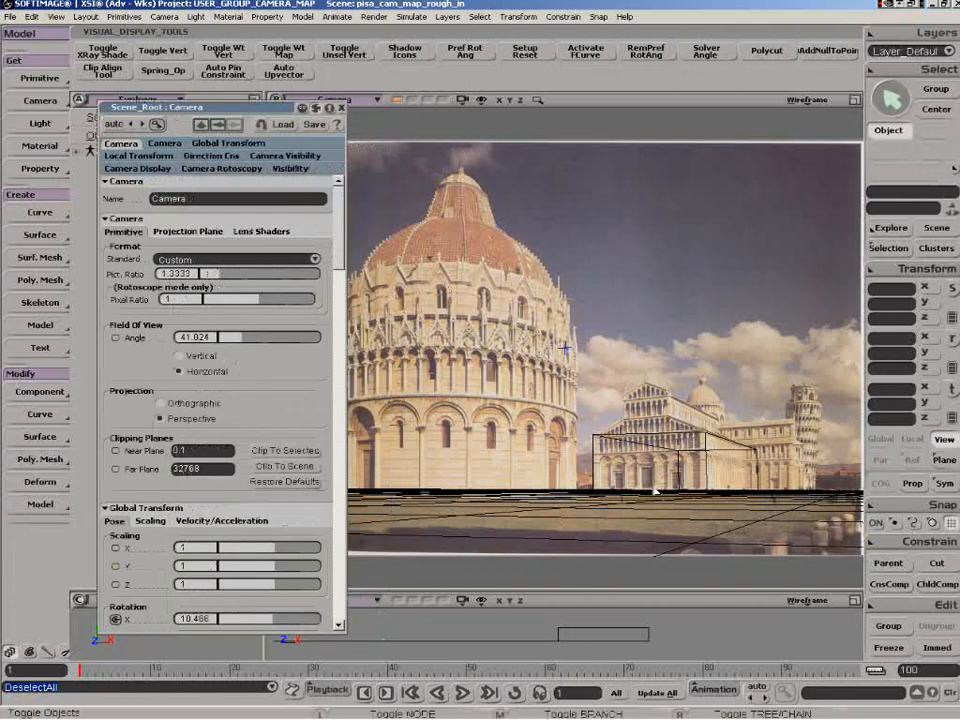
key(l)
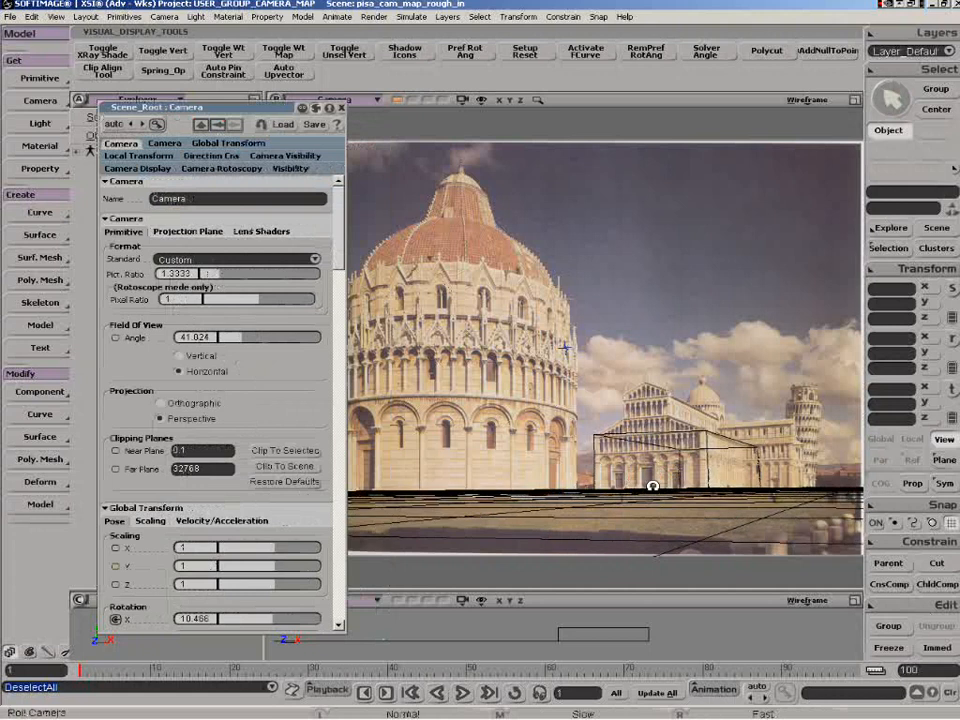
drag(653, 486, 645, 502)
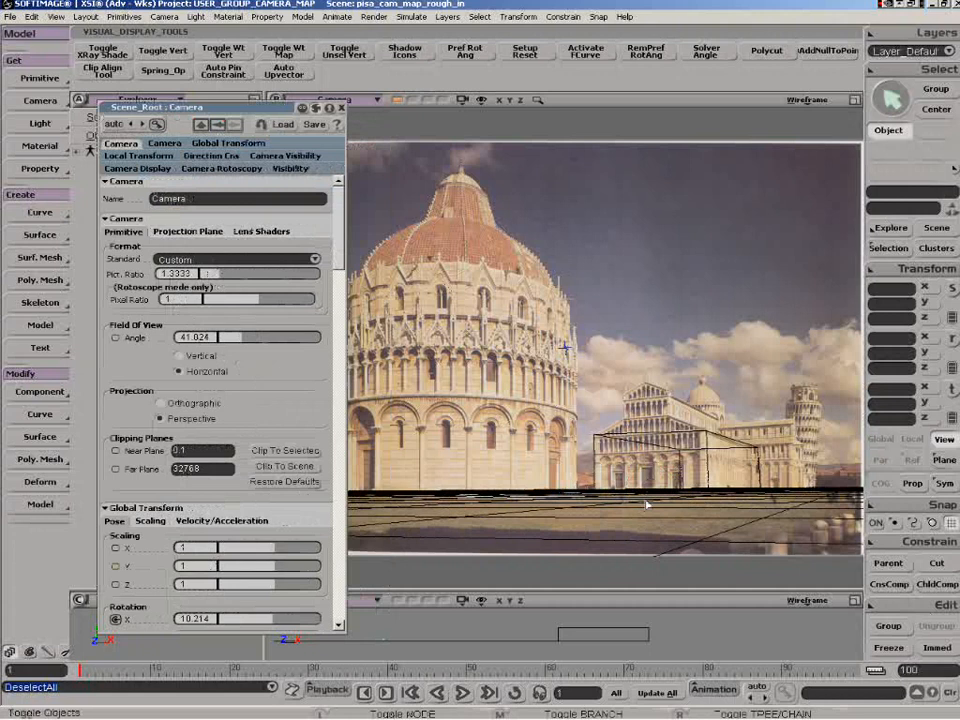
Nudge the camera's framing slightly to realign the grid and box with the cathedral in the photo.
key(z)
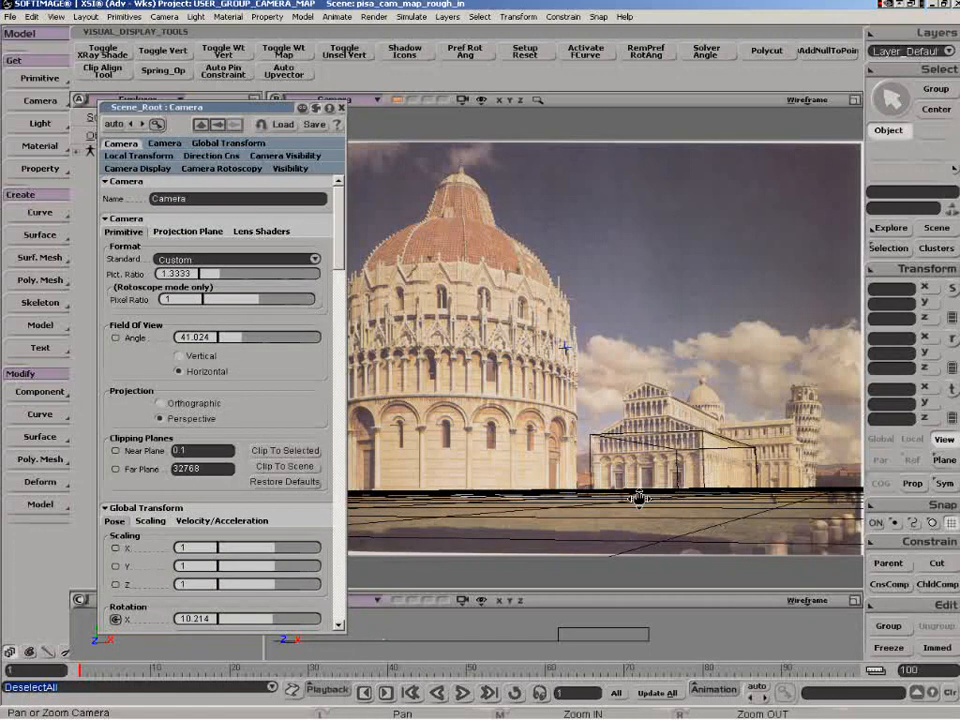
drag(639, 497, 640, 498)
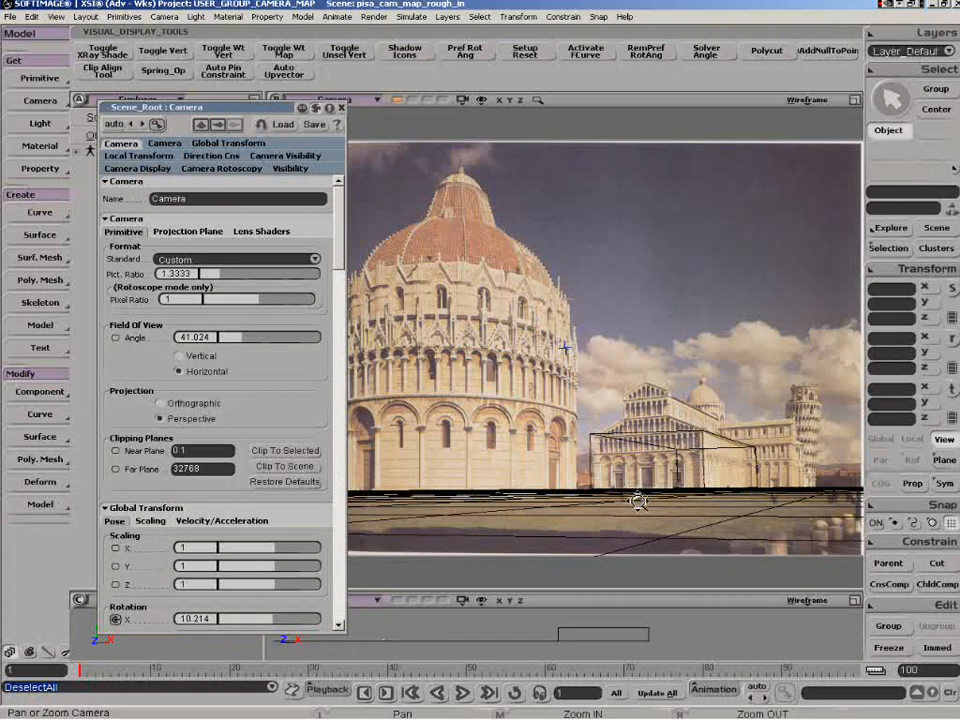
key(Escape)
Refit the cube to the cathedral with scale about X 4.16, Y 2.39, Z 15.84 and X position about -26.2, and nudge the camera's framing.
click(726, 483)
key(z)
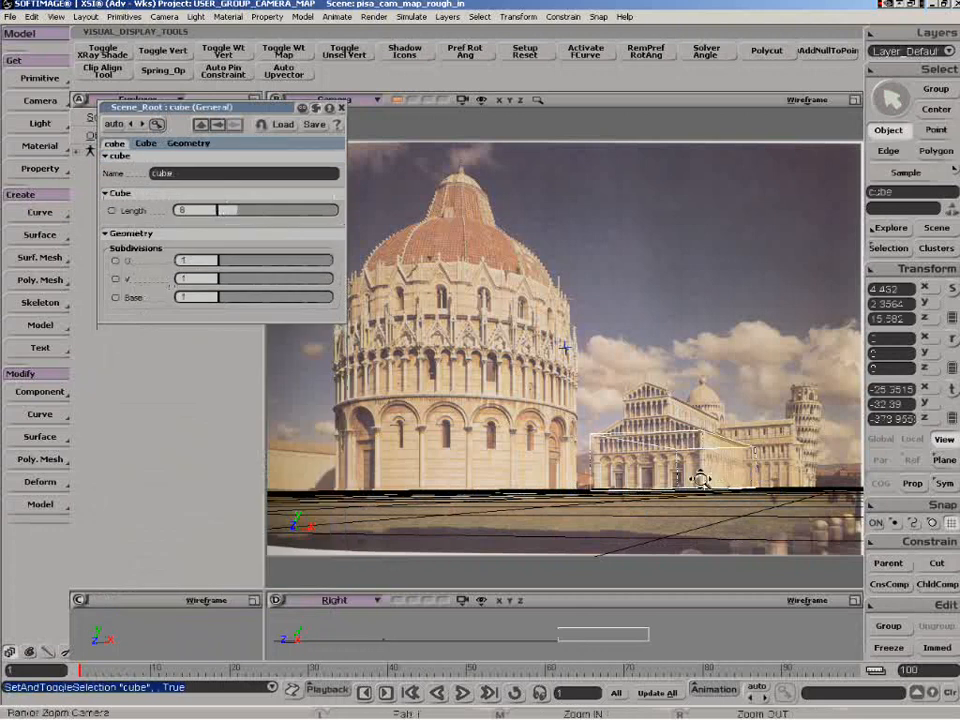
key(x)
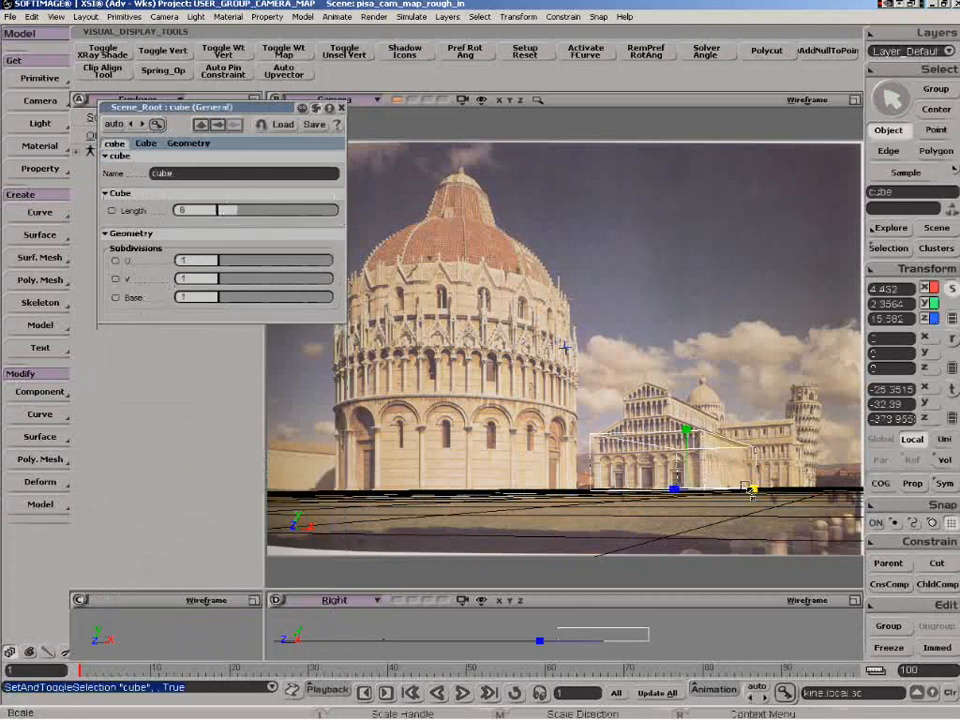
drag(745, 491, 731, 478)
key(v)
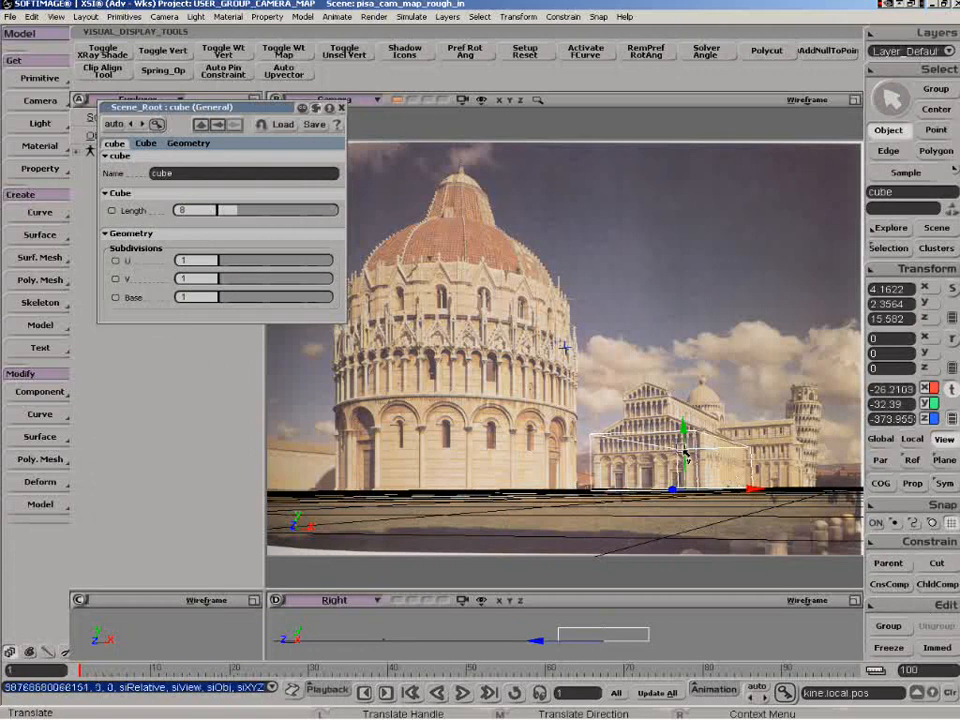
key(x)
mouse_move(686, 455)
mouse_down()
mouse_move(685, 440)
mouse_move(686, 452)
mouse_up()
key(z)
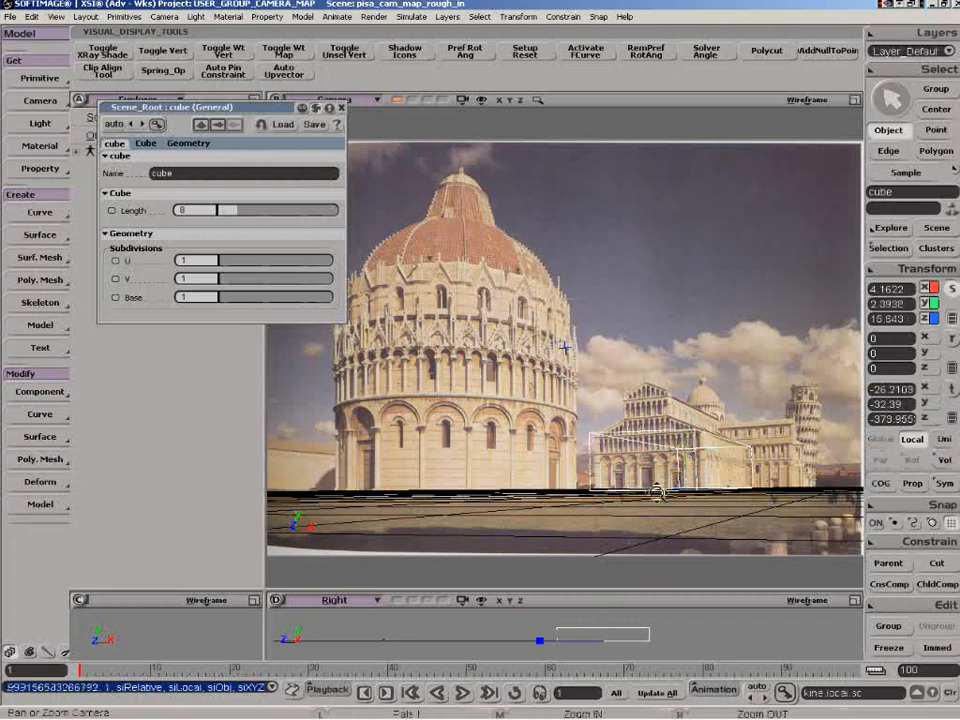
drag(656, 491, 658, 489)
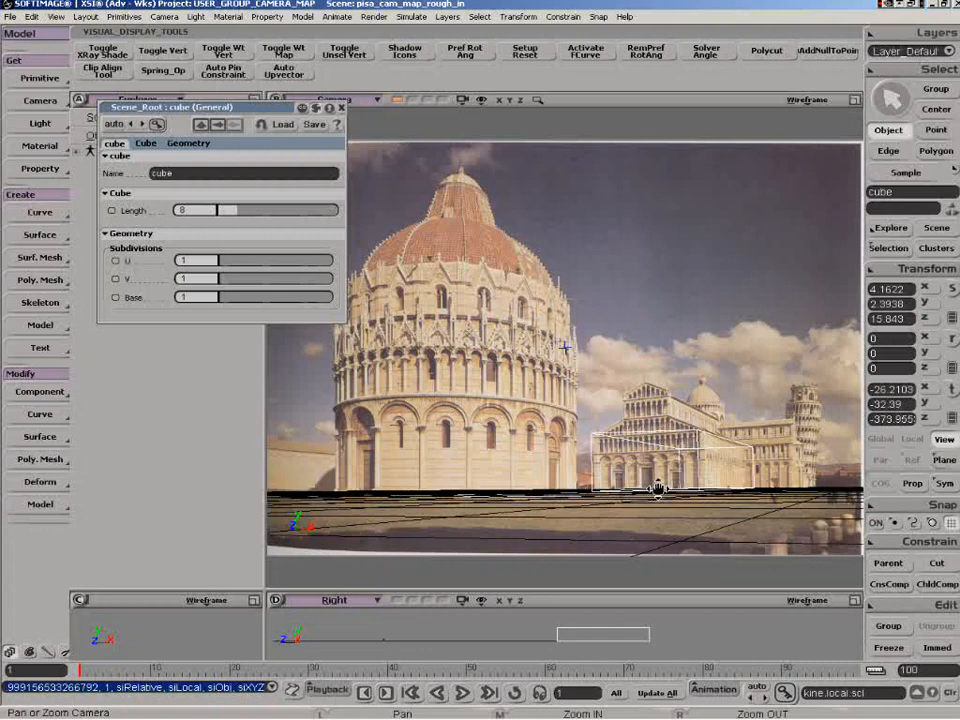
Extrude the cube's top polygon, raise it to Y about 10.63 and scale it inward to follow the cathedral's lower roof.
key(u)
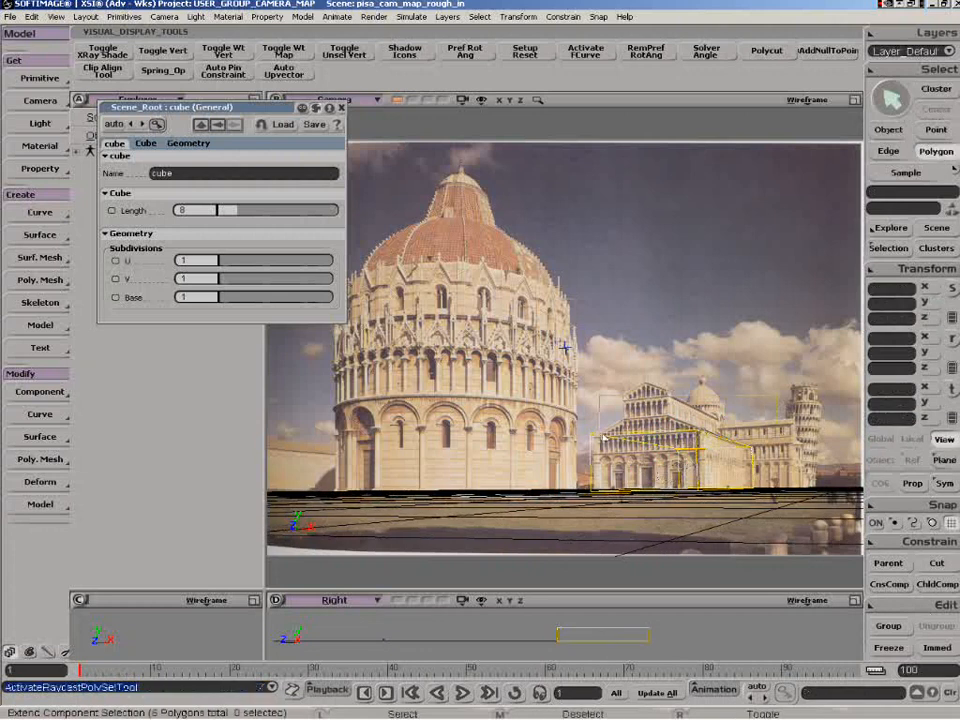
click(589, 465)
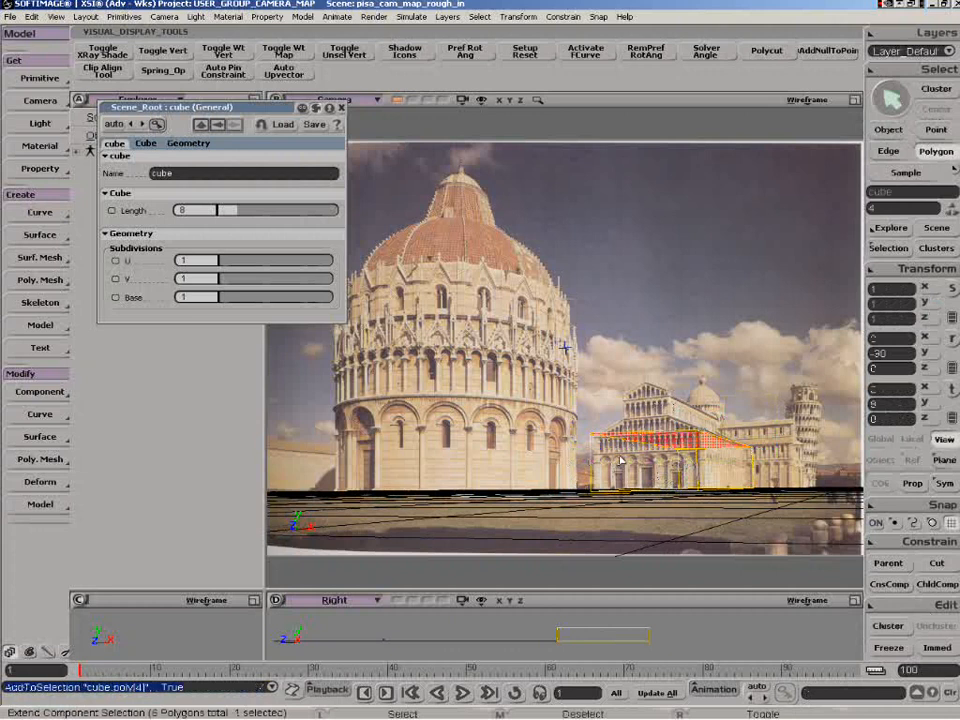
key(ctrl+d)
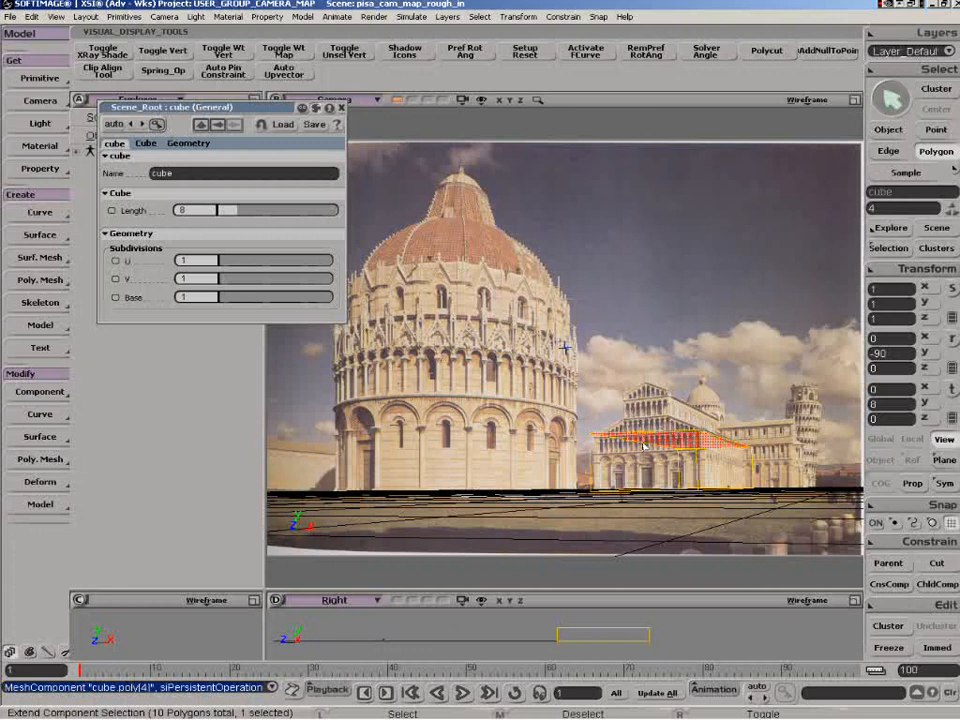
key(x)
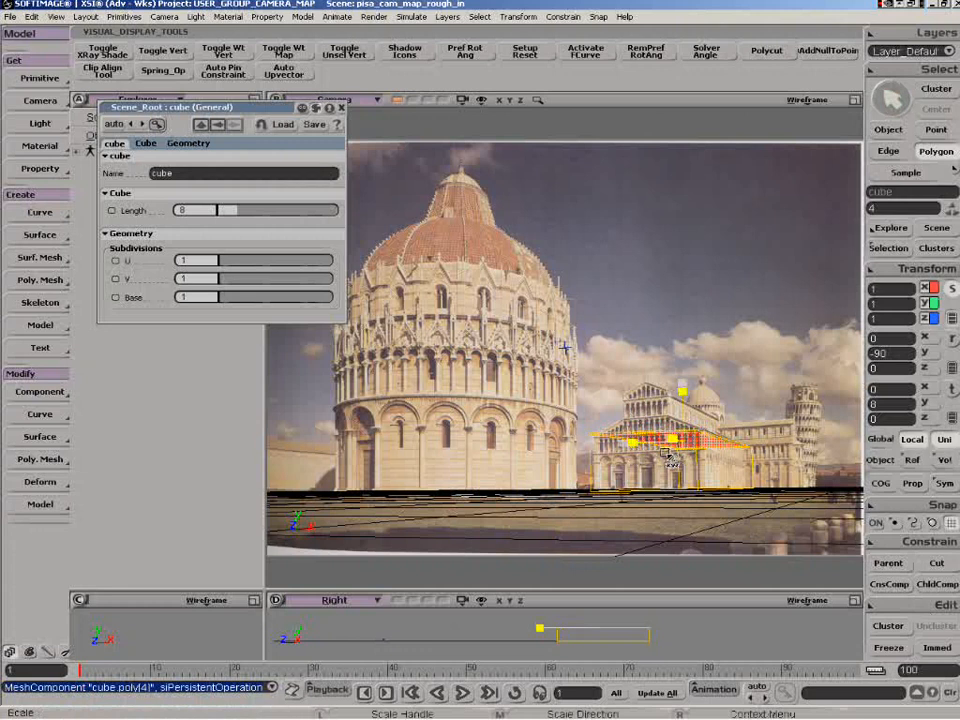
key(v)
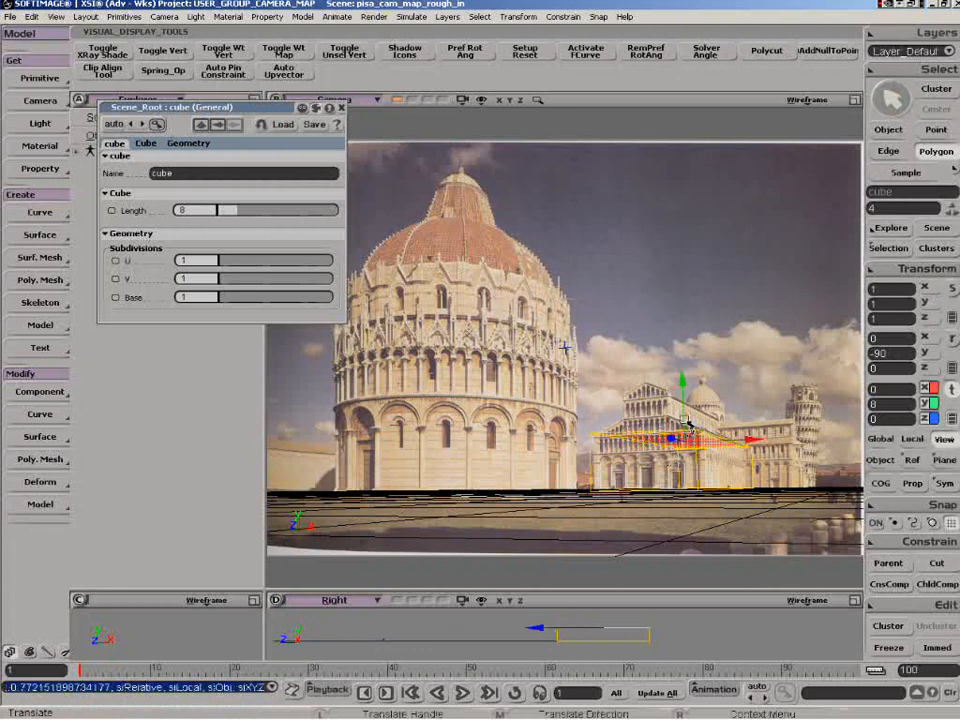
drag(688, 428, 688, 411)
key(x)
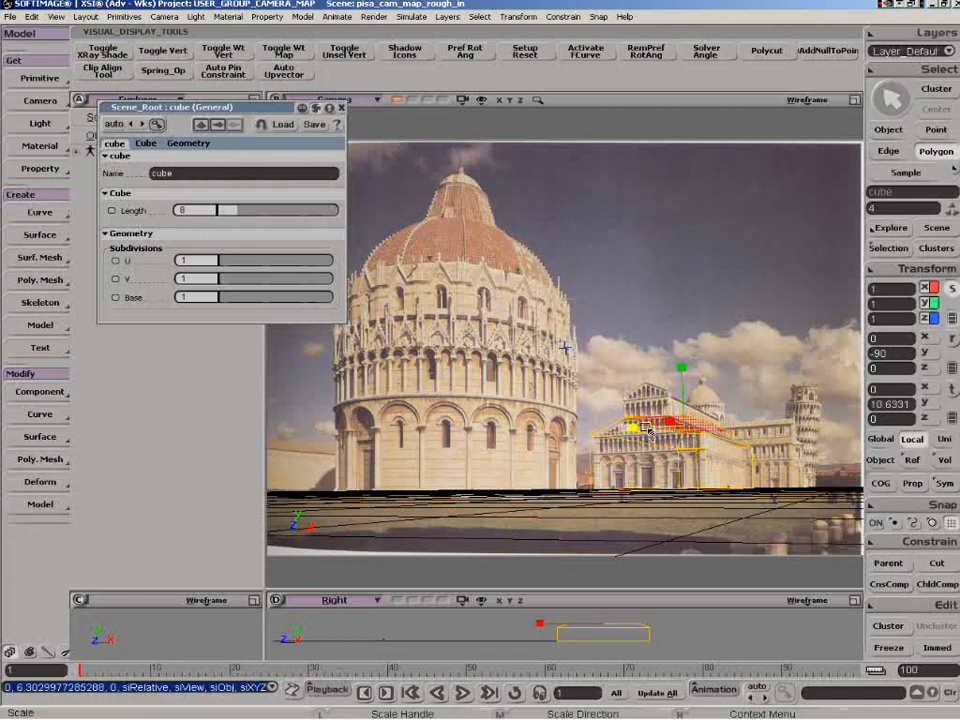
key(v)
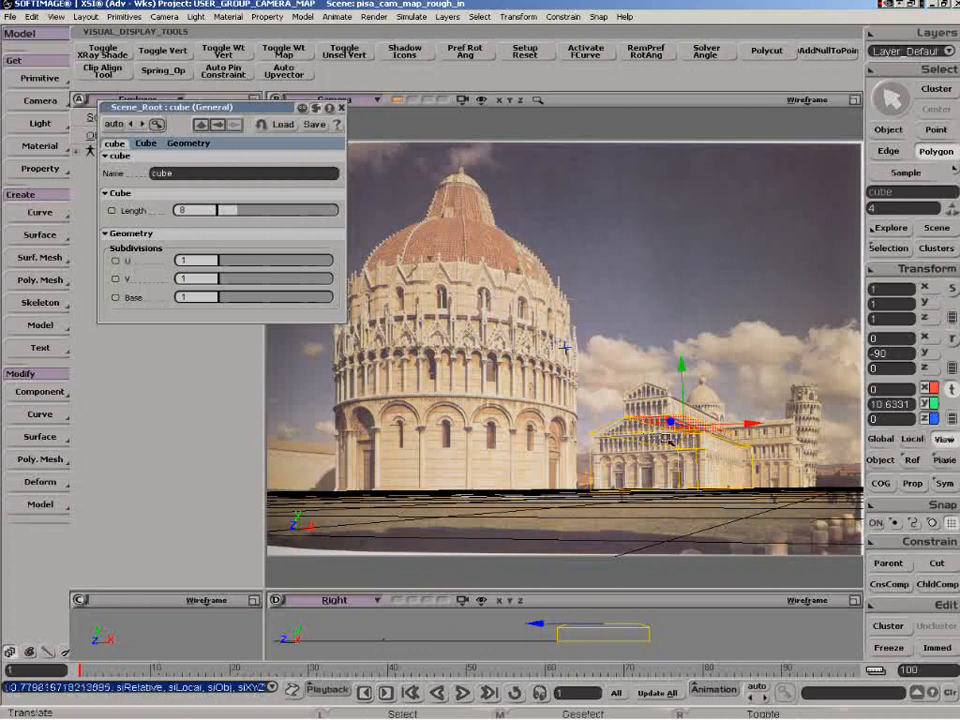
drag(706, 437, 697, 437)
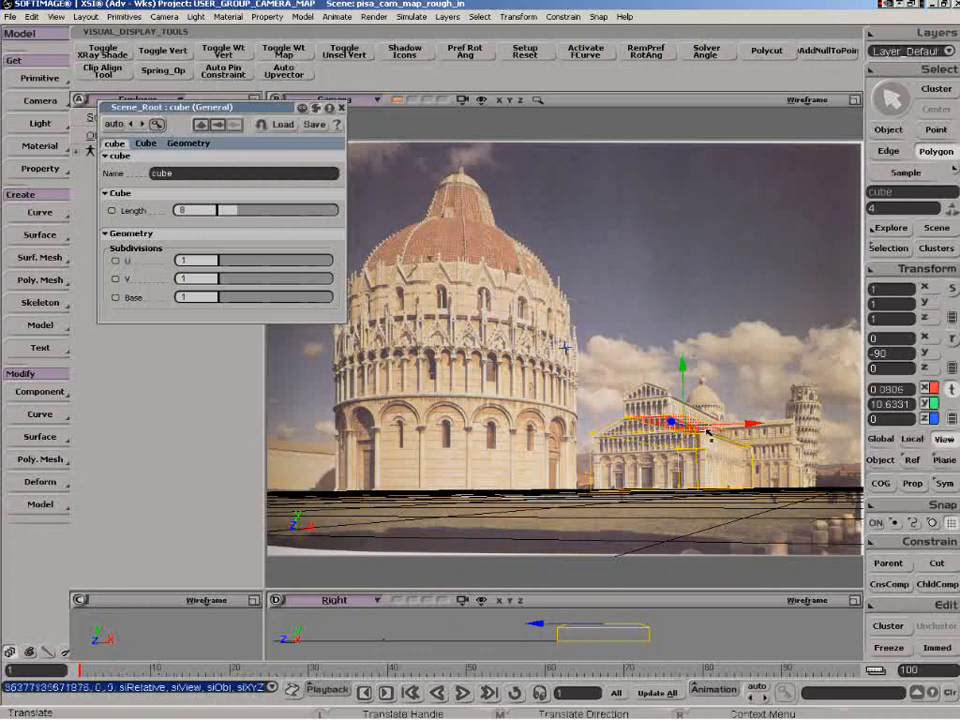
key(ctrl+z)
Extrude the lower roof's top polygon and lift it to Y about 13.4 to form the upper walls.
key(ctrl+d)
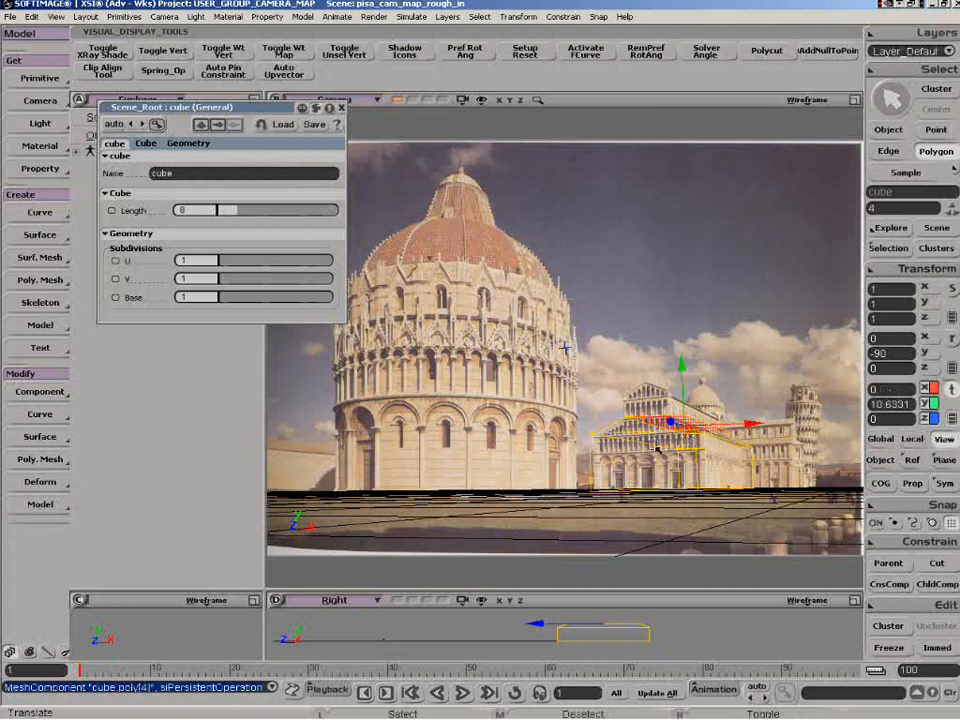
key(u)
key(v)
drag(683, 395, 683, 376)
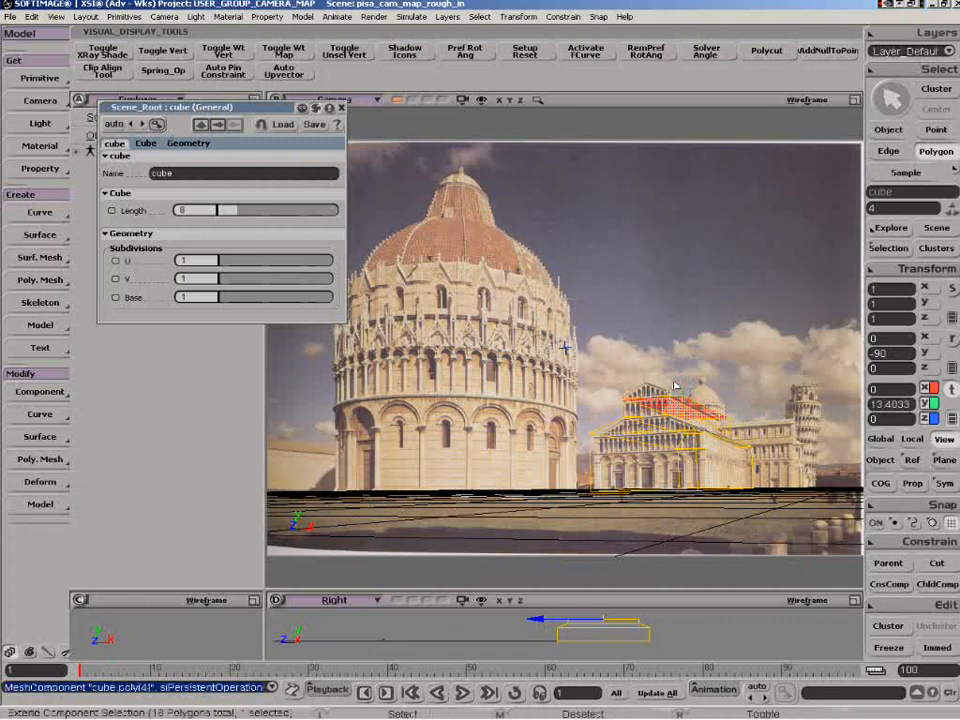
Extrude the upper walls' top polygon to Y about 16.93 and scale it into a narrow ridge for the peaked roof.
mouse_move(686, 372)
mouse_down()
mouse_move(683, 349)
mouse_move(668, 388)
mouse_move(612, 449)
mouse_up()
key(x)
key(v)
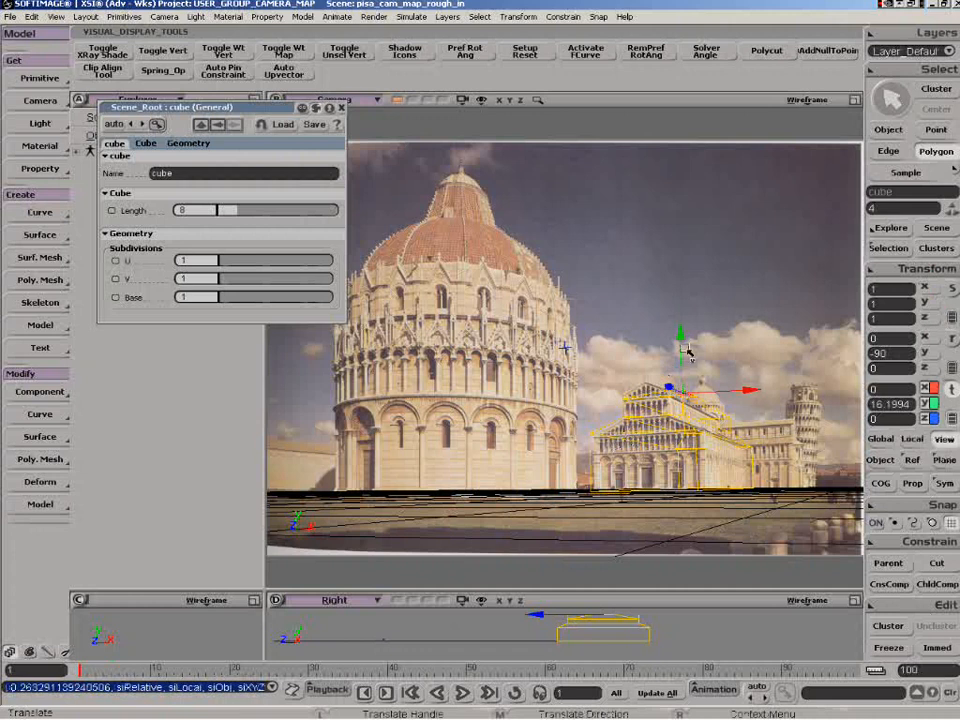
drag(684, 347, 684, 344)
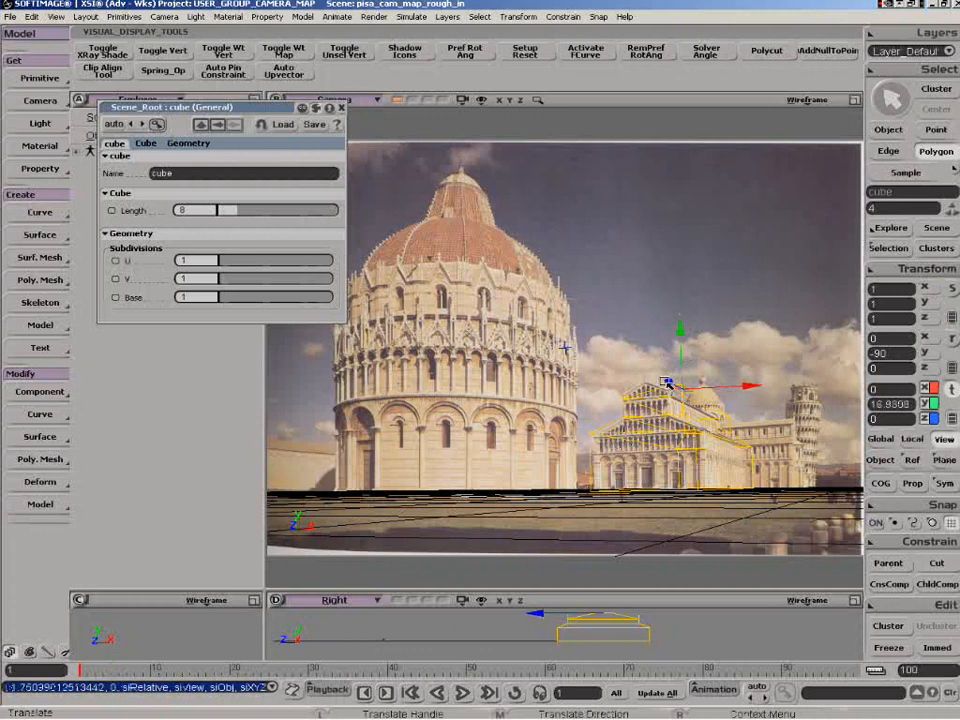
key(c)
key(x)
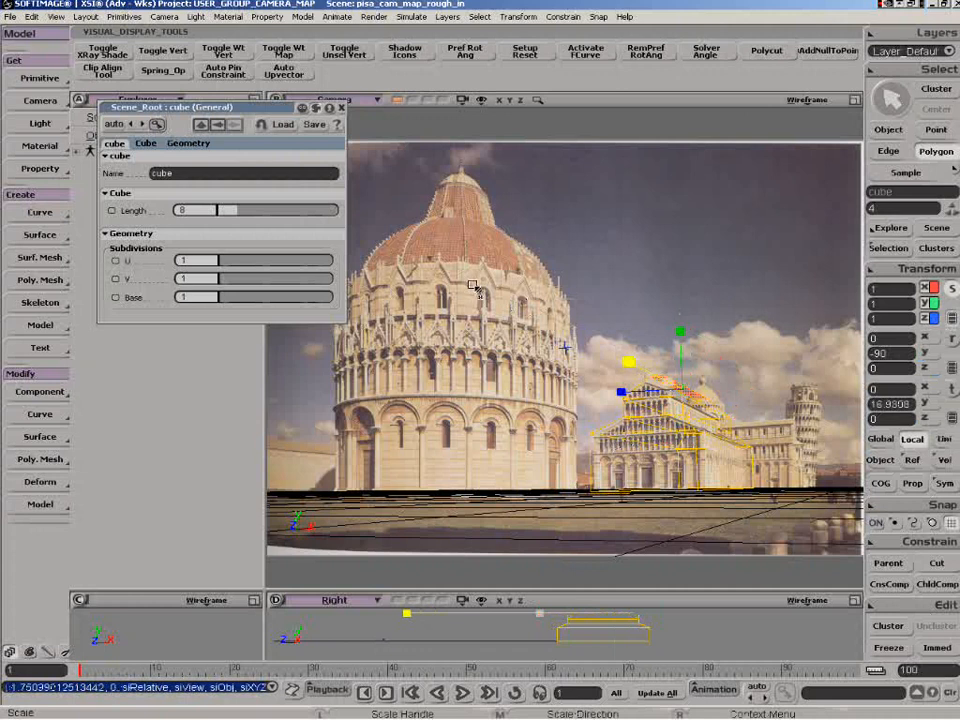
drag(472, 285, 441, 276)
Deselect the cathedral model and examine its silhouette against the photo with the Camera view in shaded display.
key(z)
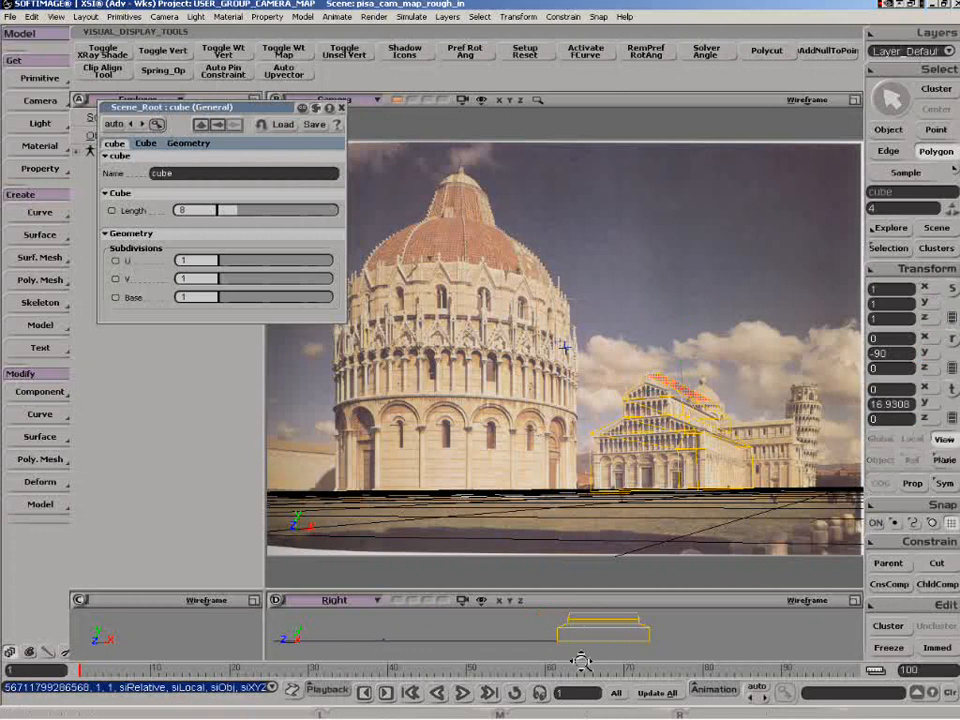
middle_click(585, 635)
right_click(585, 635)
drag(576, 626, 570, 636)
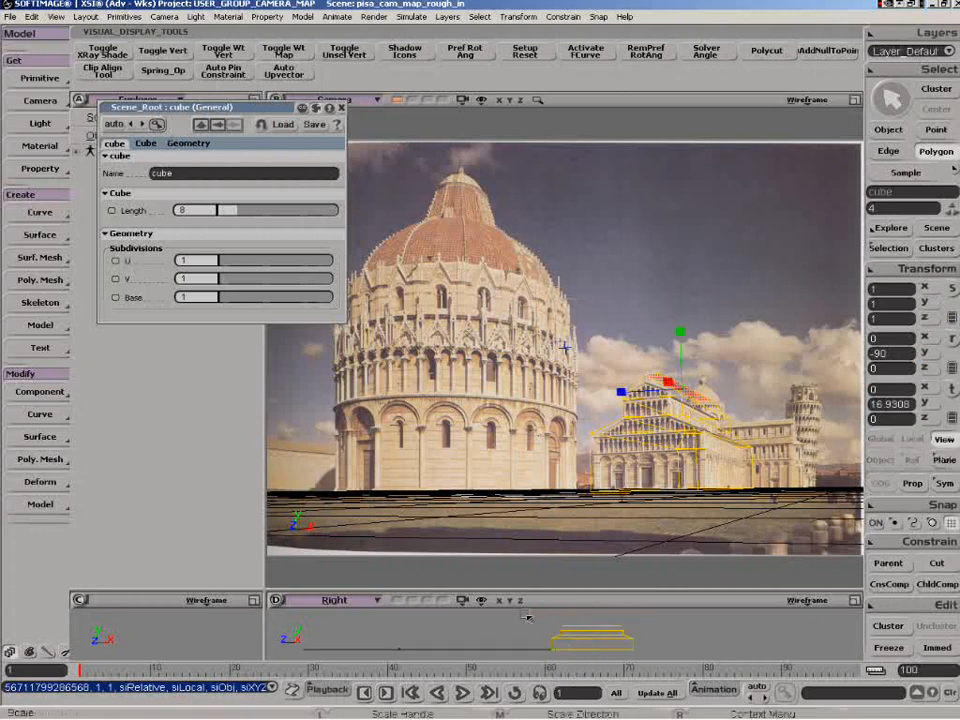
key(space)
click(538, 635)
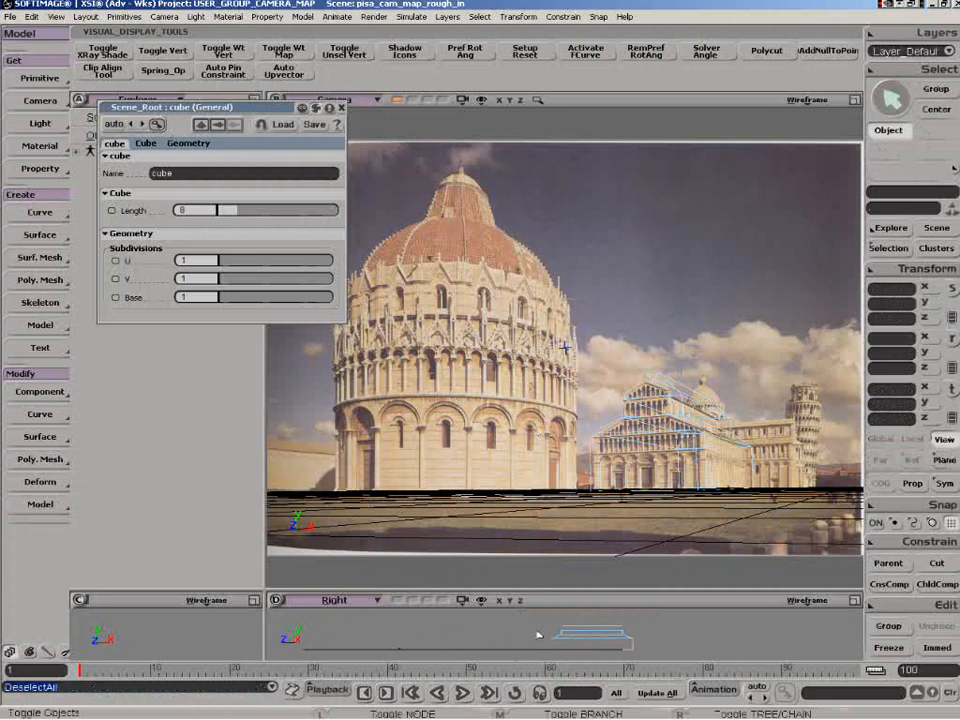
click(806, 100)
click(732, 238)
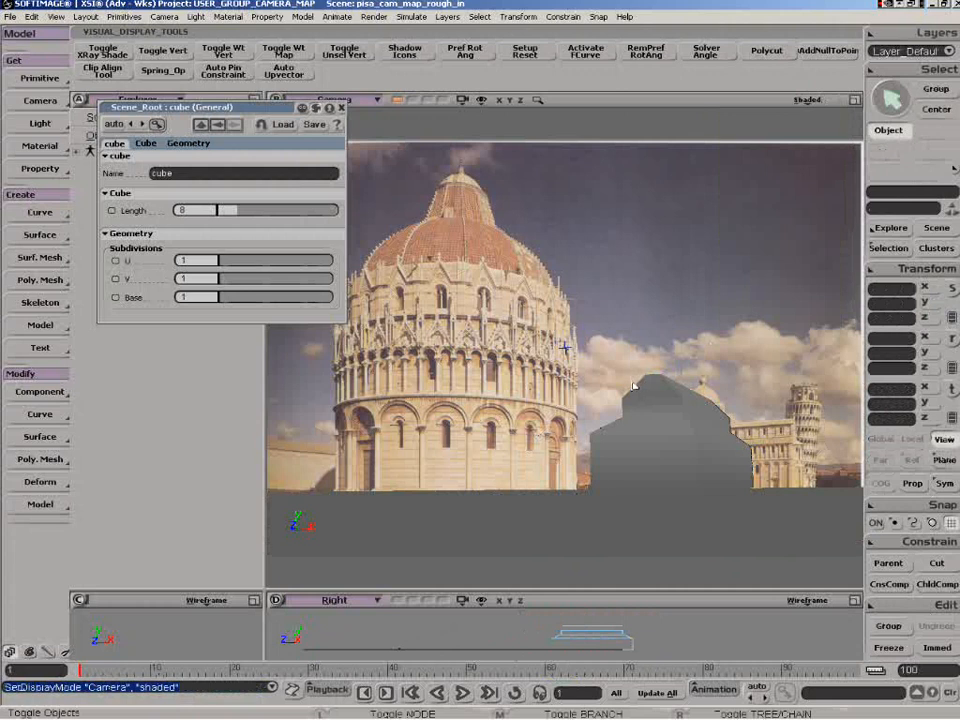
Toggle the rotoscope photo off and back on behind the shaded model, and return the Camera view to wireframe display.
middle_click(816, 102)
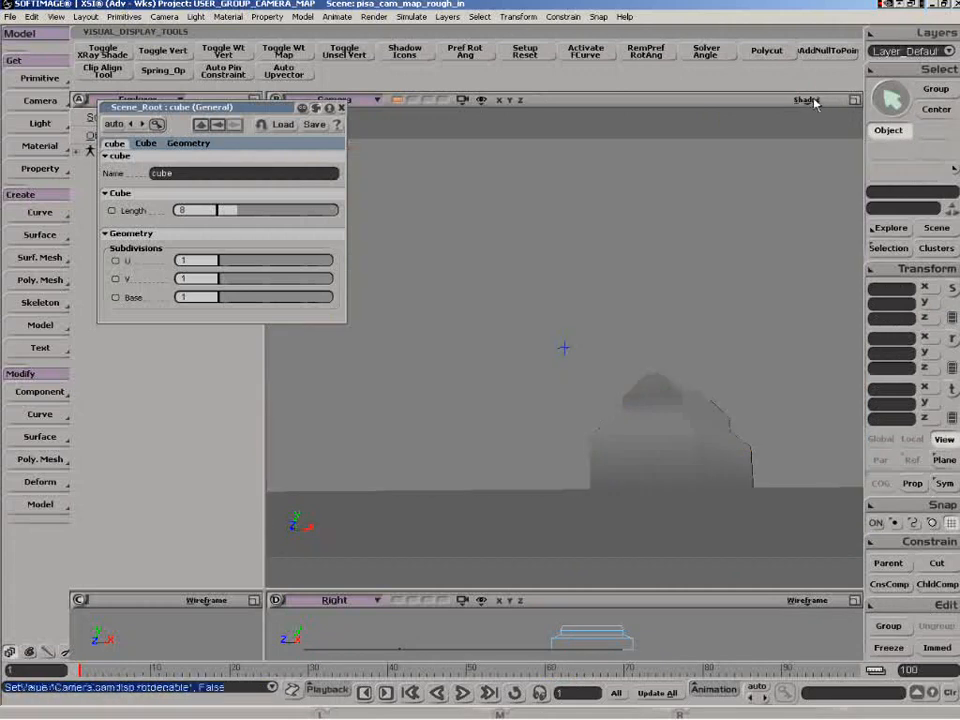
click(810, 101)
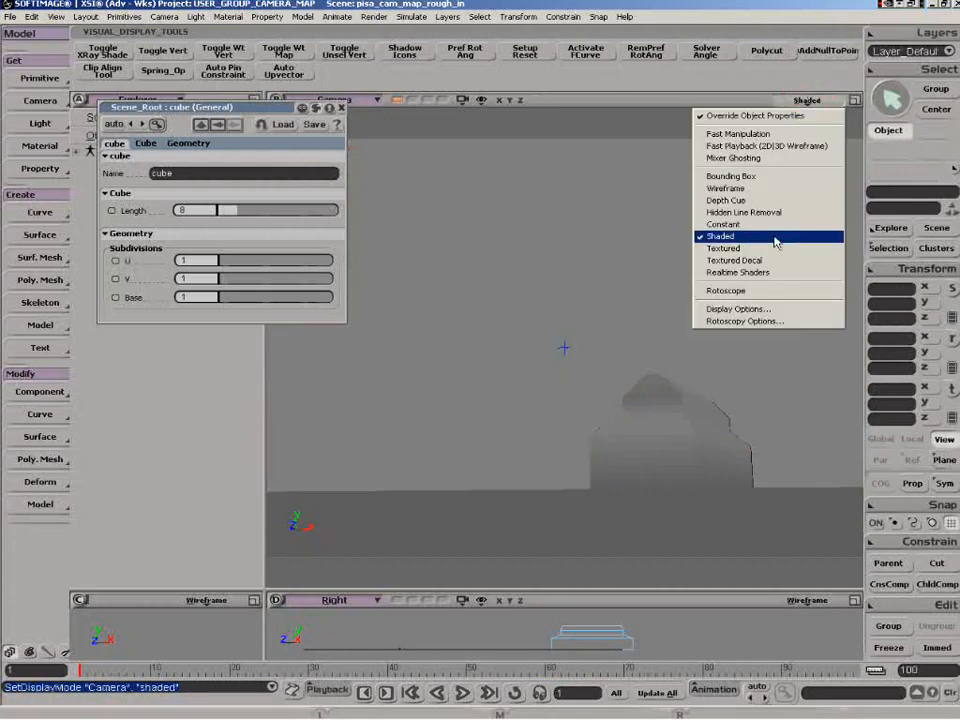
click(776, 238)
click(806, 101)
click(776, 289)
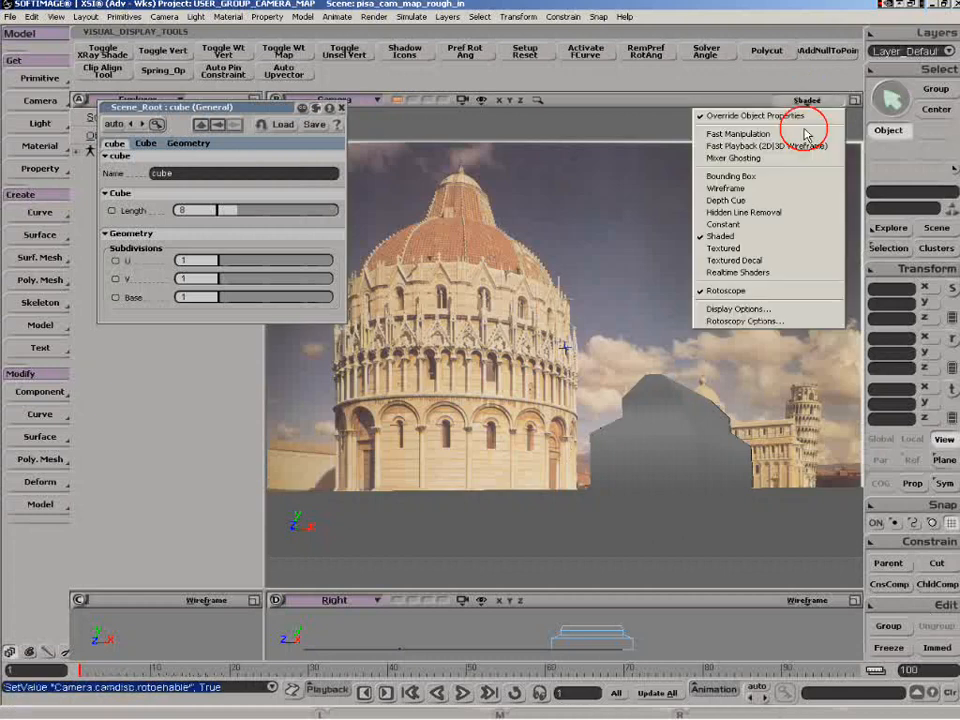
click(782, 237)
click(806, 100)
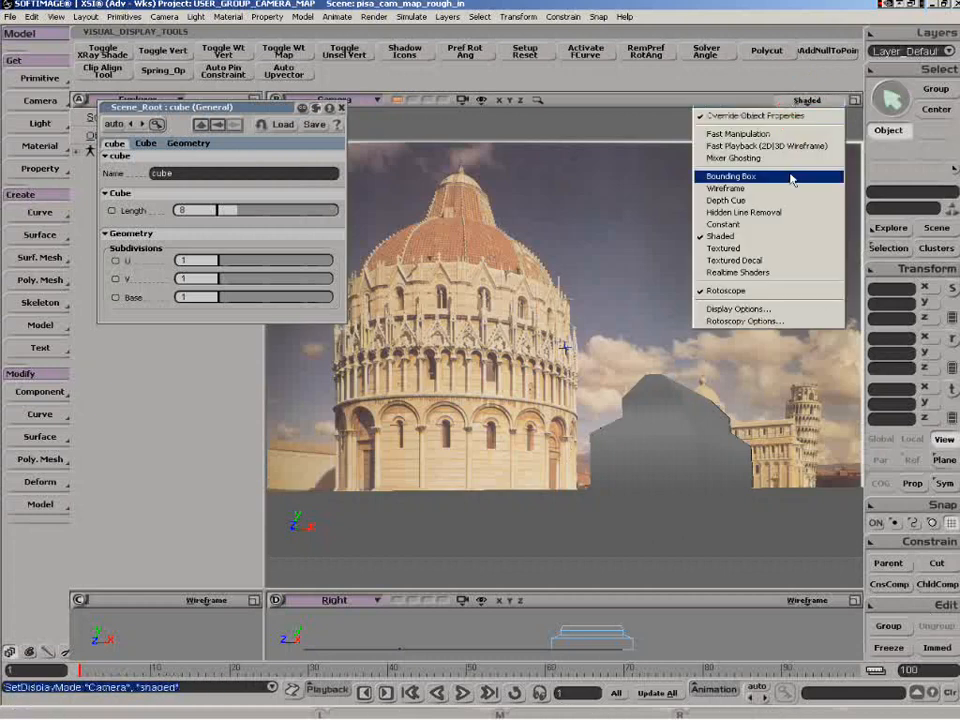
click(760, 186)
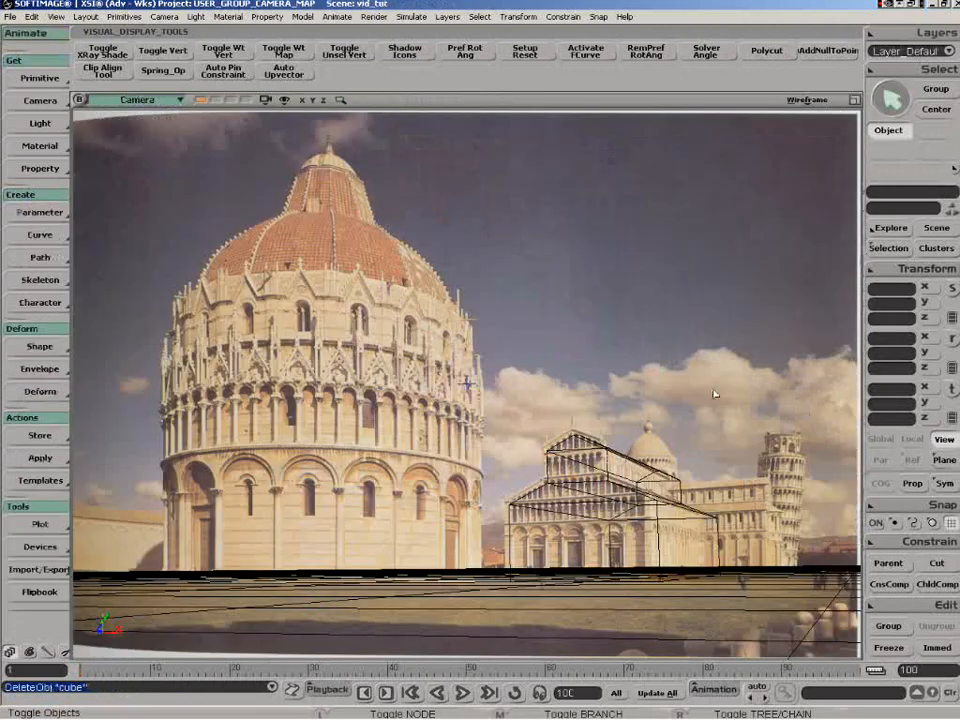
Select the cathedral model MG_BUILDING2 and examine its fit in shaded display before returning to wireframe.
click(695, 521)
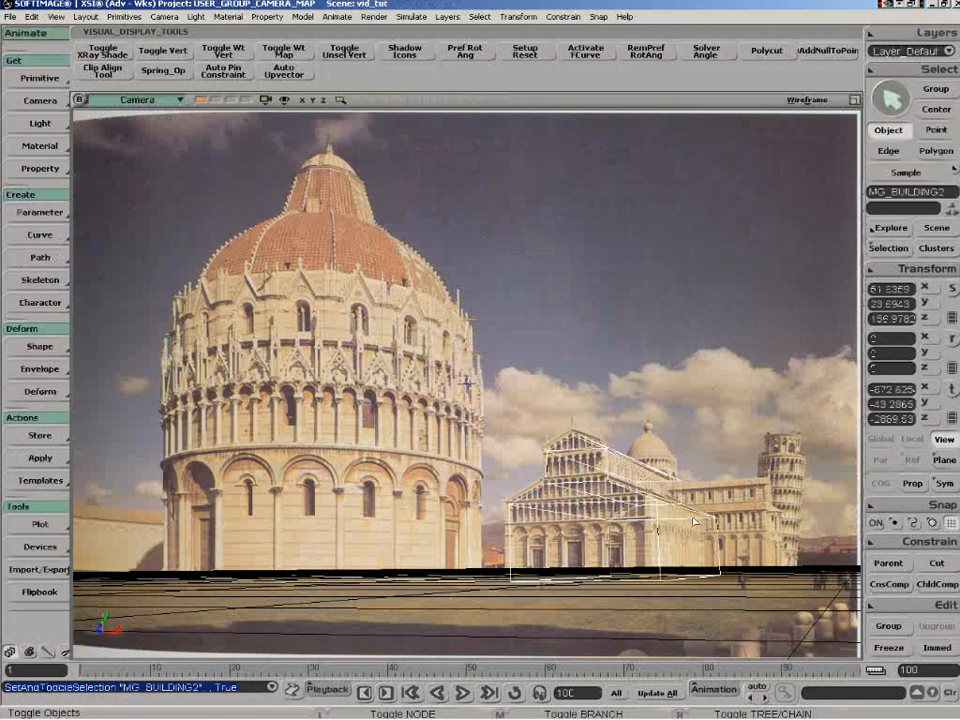
middle_click(807, 102)
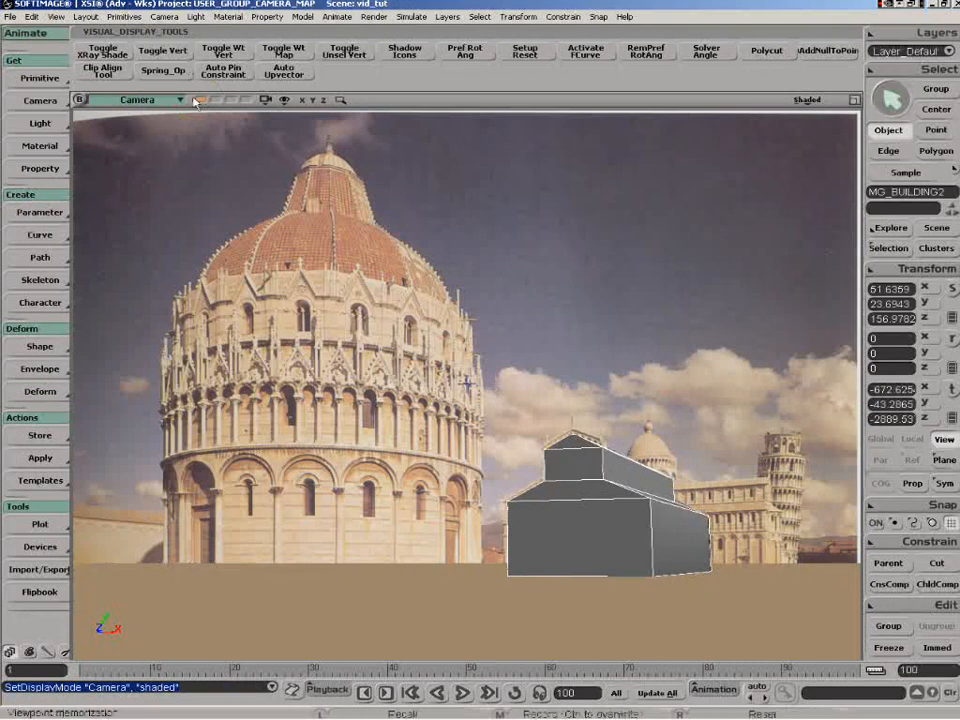
middle_click(805, 102)
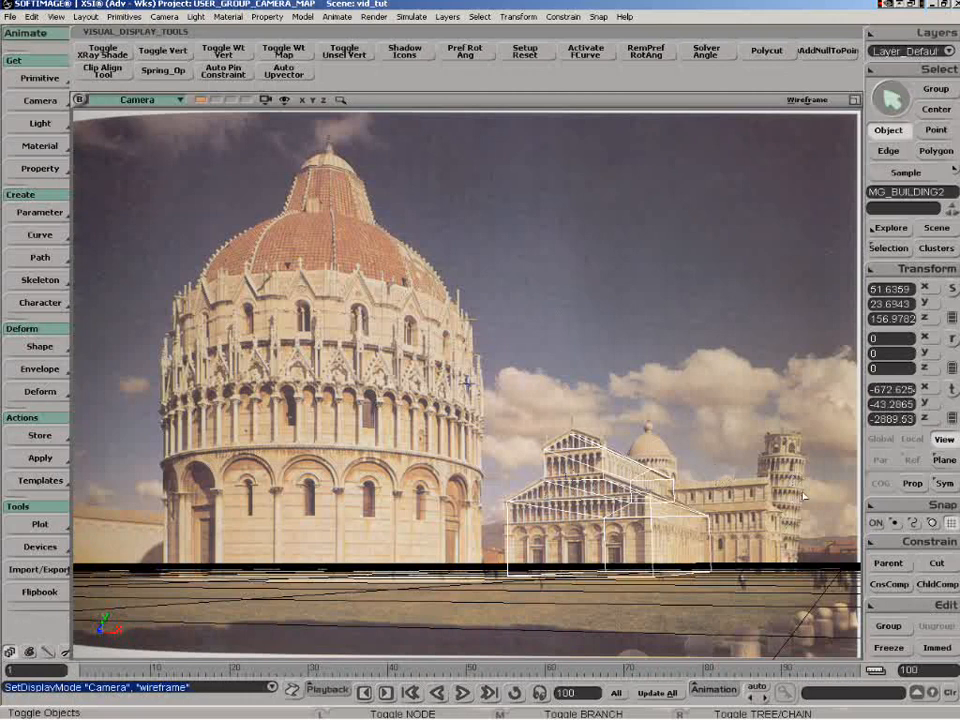
Create a polygon mesh cube and match its translation to the cathedral model MG_BUILDING2.
click(40, 78)
mouse_move(125, 105)
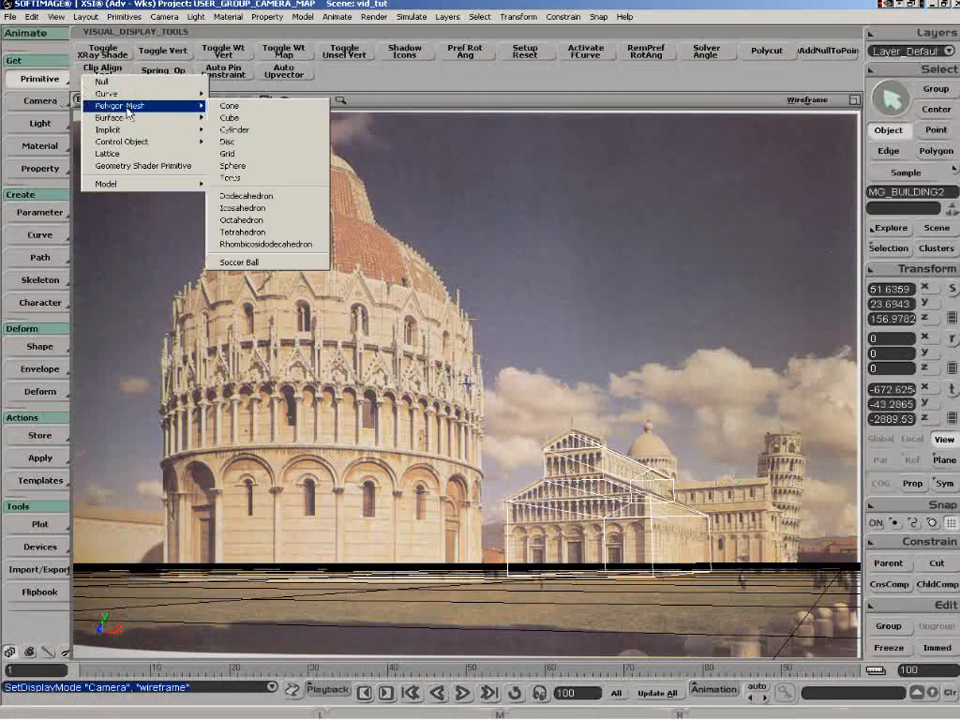
click(257, 132)
click(236, 118)
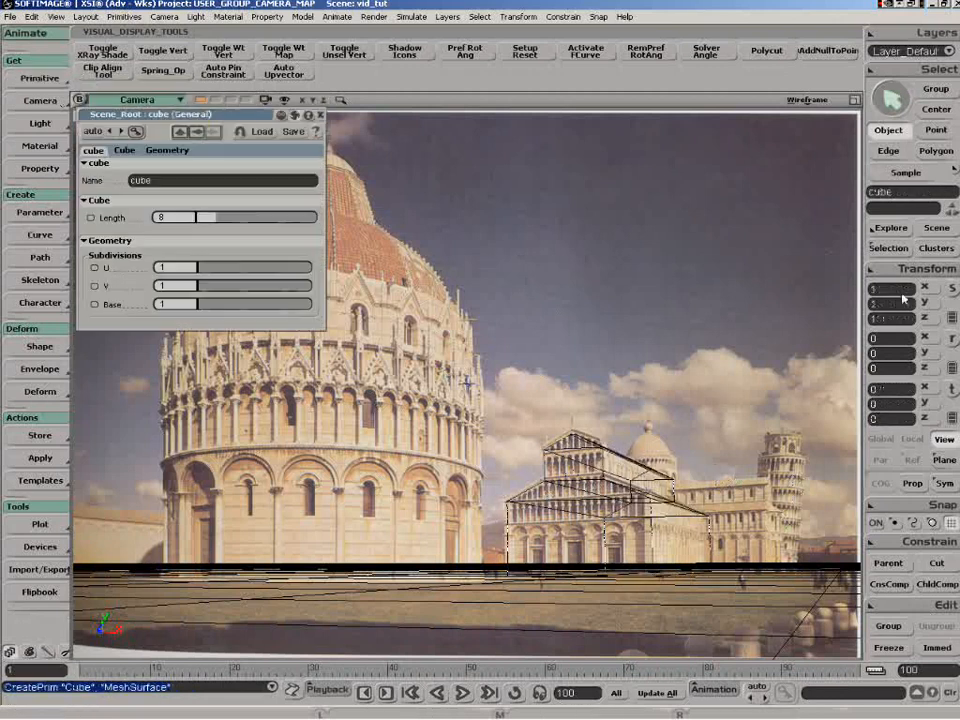
click(884, 272)
click(696, 435)
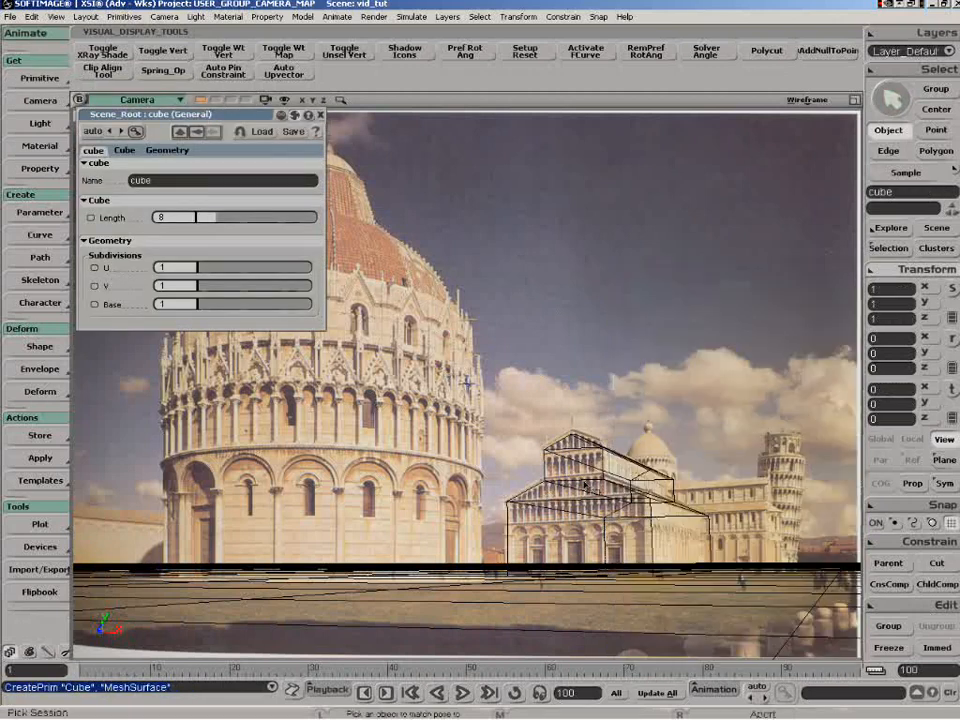
click(577, 530)
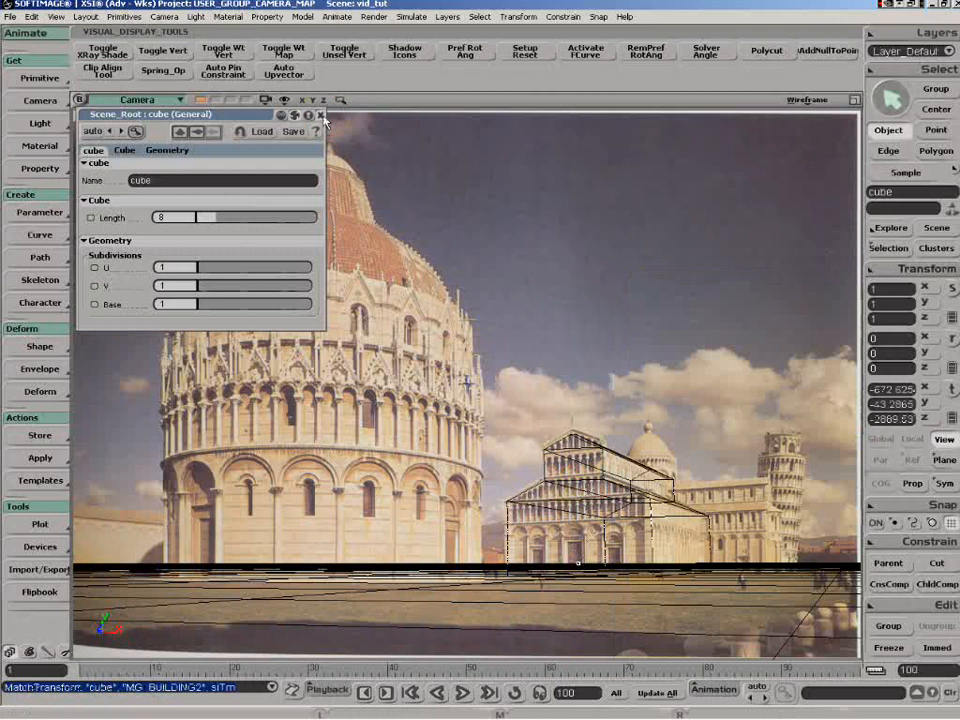
Try lengths of 100 and 300 for the cube, settle on 250, and close its properties.
click(163, 217)
text(100)
key(Return)
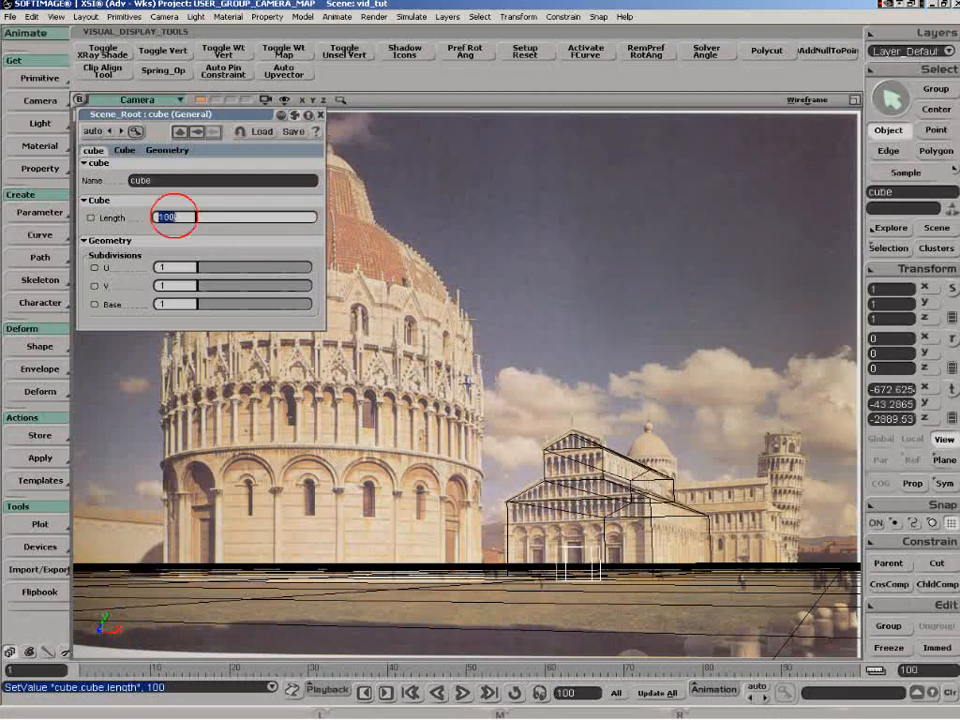
text(300)
key(Return)
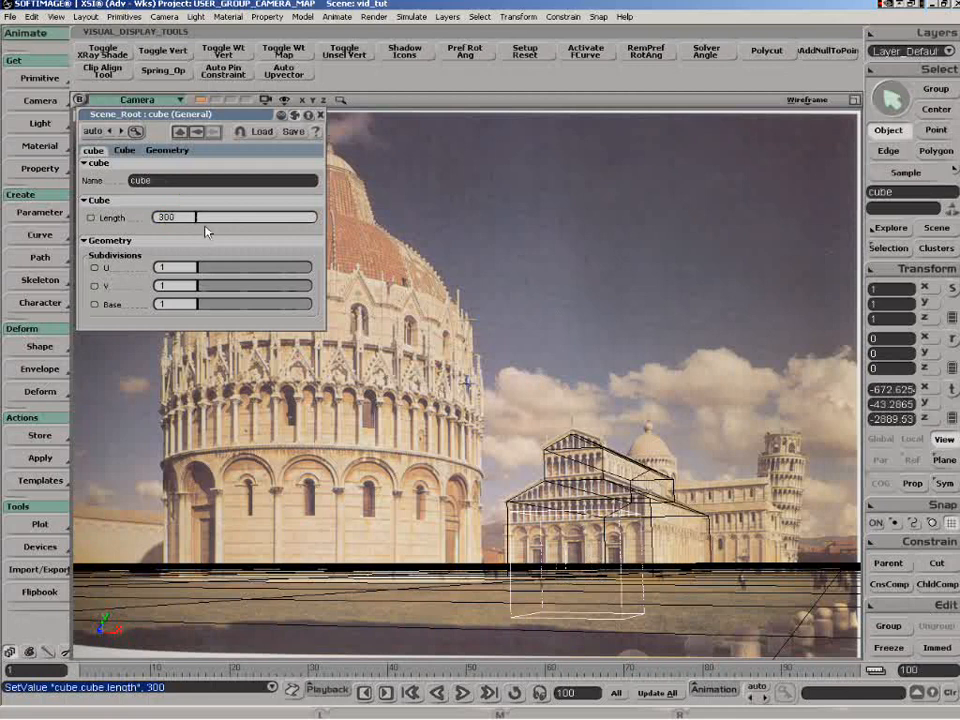
text(250)
key(Return)
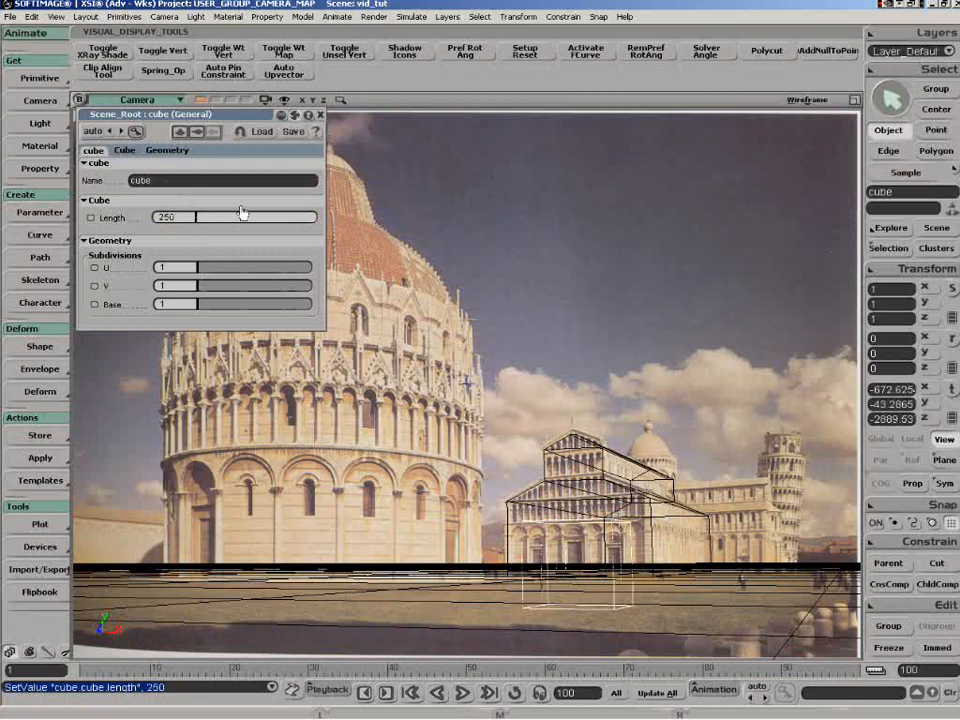
click(321, 116)
Move the cube in the Right view to just behind the cathedral model, at about Y 33.8 and Z -4265.9.
click(855, 100)
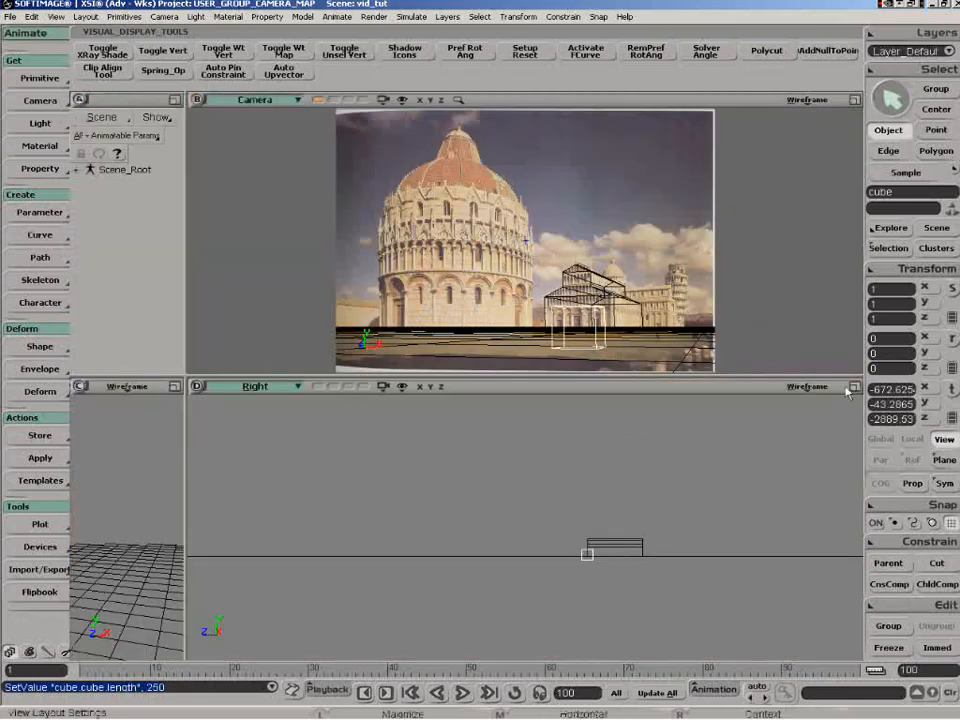
key(z)
middle_click(656, 570)
middle_click(655, 570)
drag(655, 570, 571, 567)
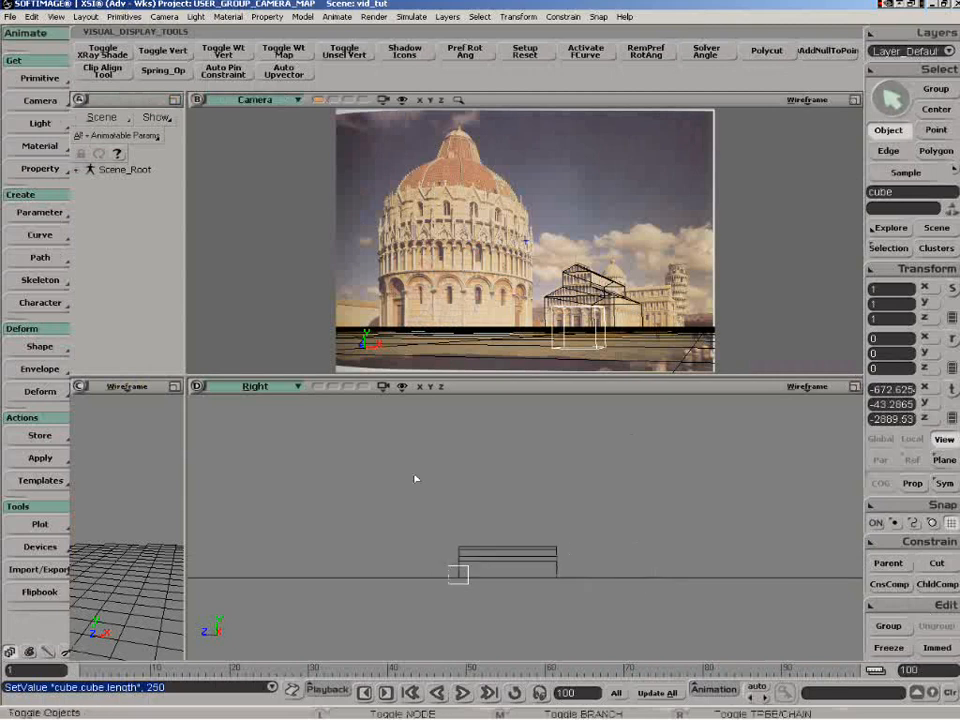
key(v)
drag(456, 574, 567, 569)
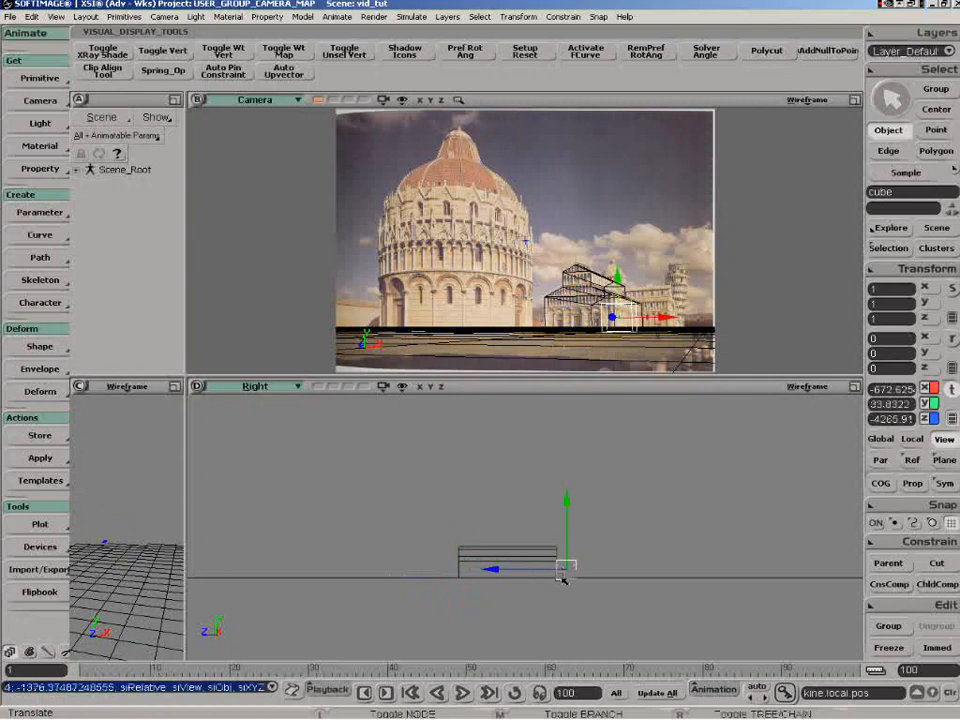
Move the cube's center to its four bottom vertices.
click(935, 111)
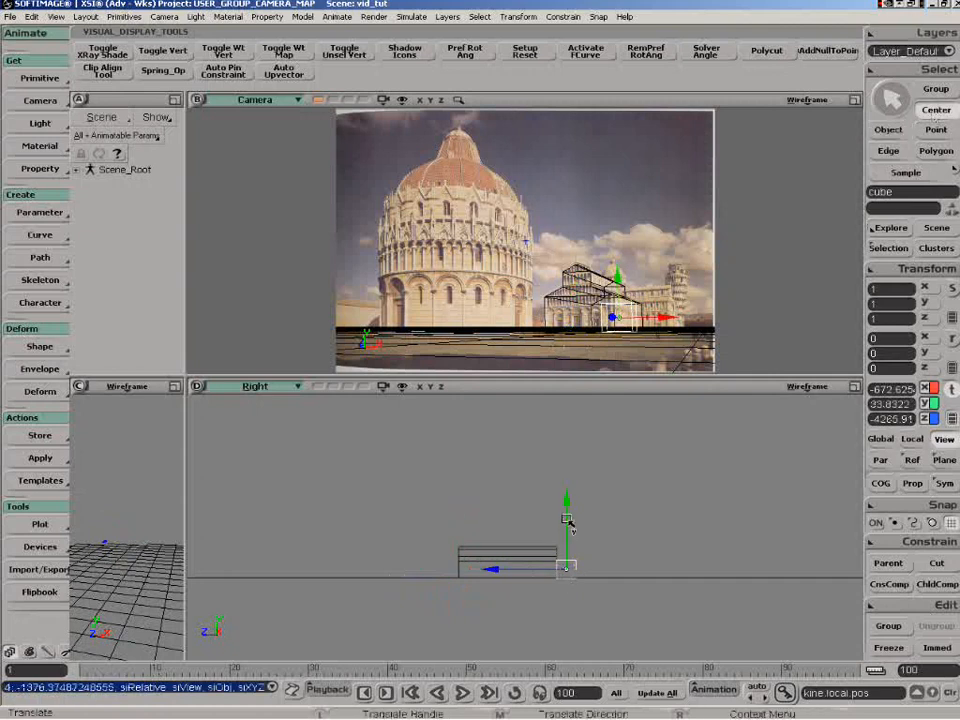
click(565, 570)
key(t)
drag(590, 570, 505, 620)
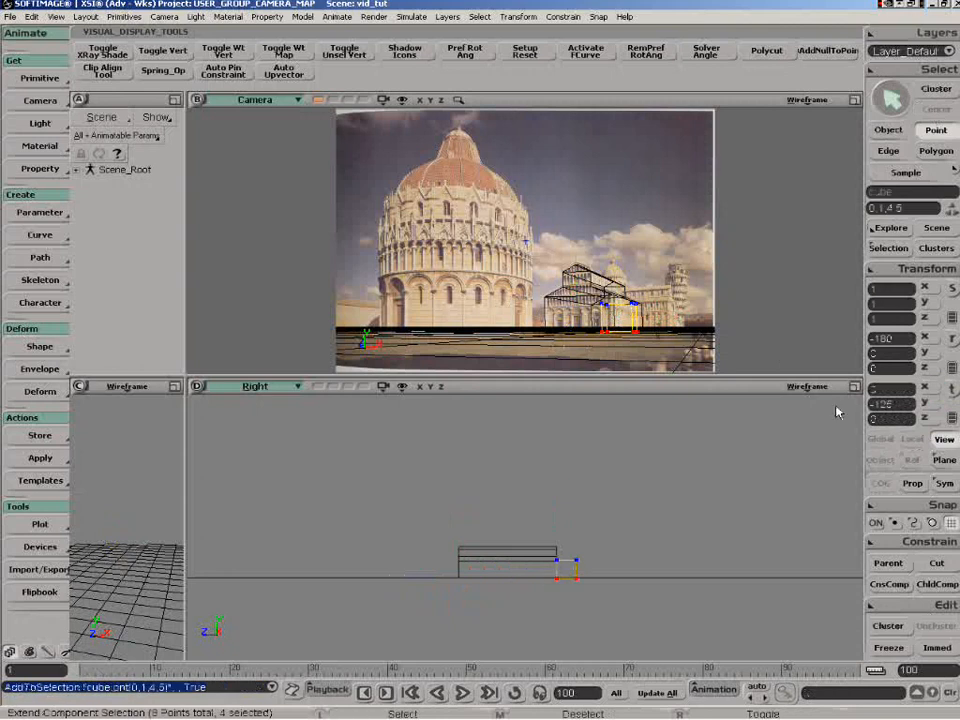
click(910, 267)
click(680, 455)
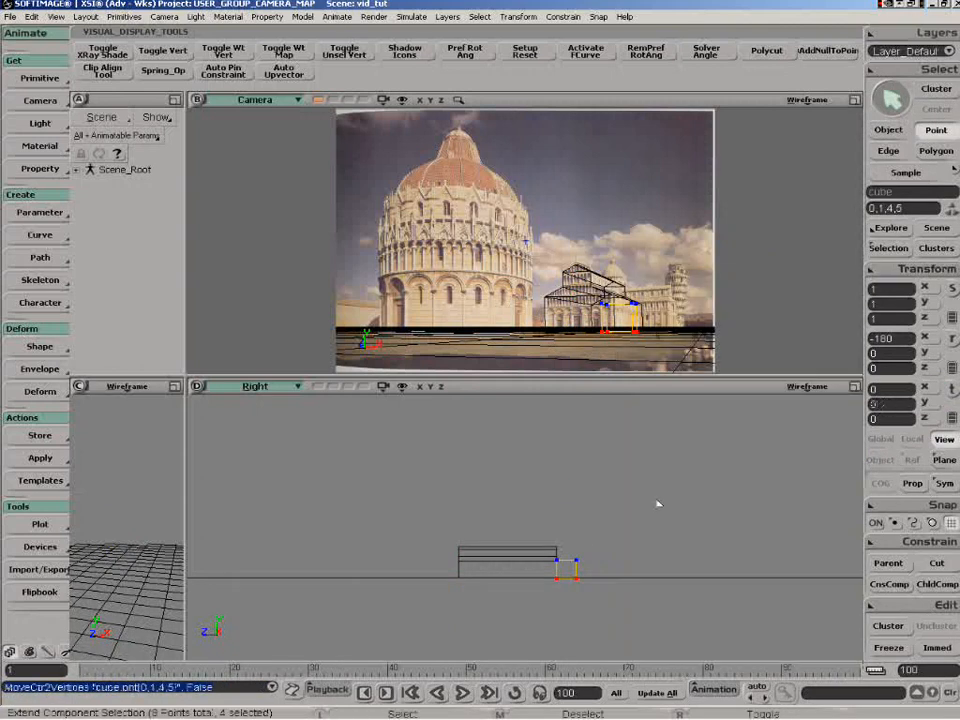
Scale the cube to about 3.51 in X and 1.55 in Y to fit the cathedral's rear wing in the photo.
key(space)
click(568, 555)
key(x)
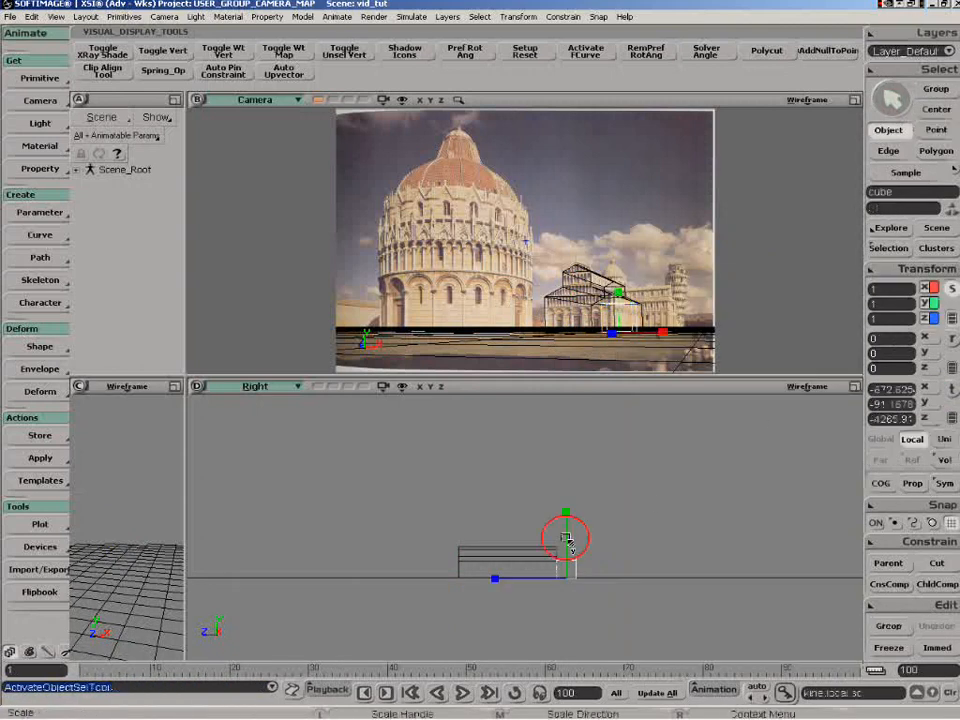
drag(568, 540, 579, 469)
click(855, 100)
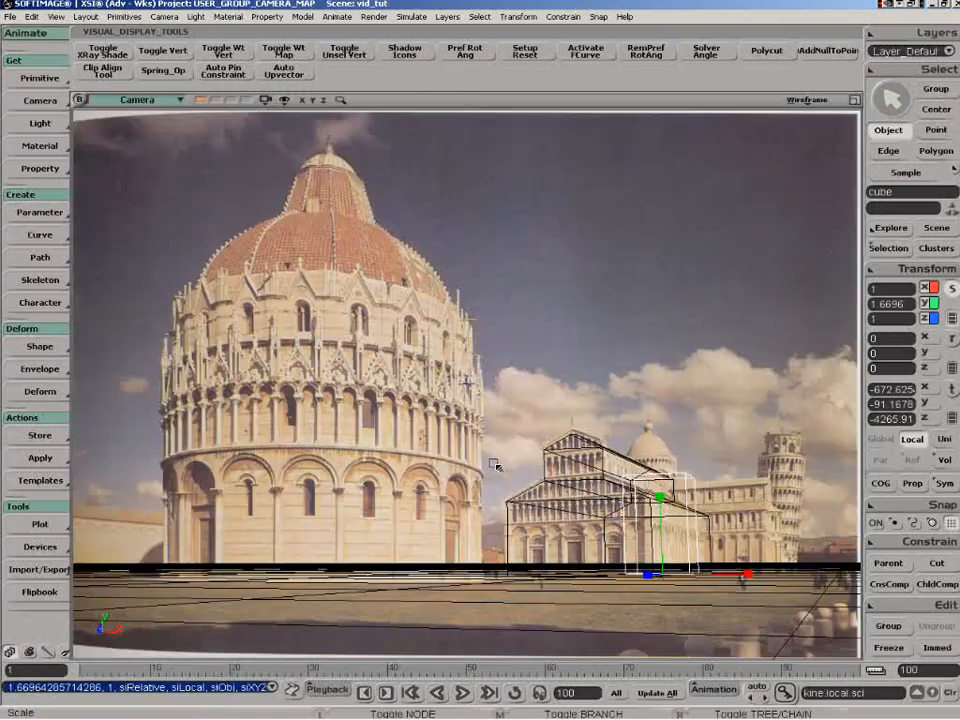
drag(748, 574, 727, 585)
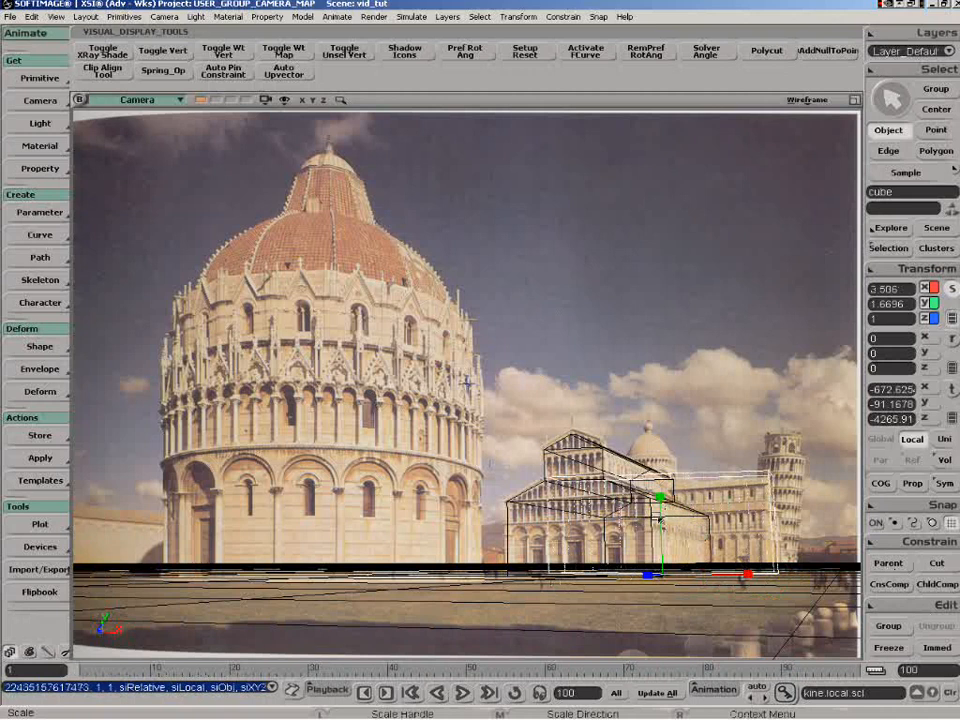
drag(658, 505, 663, 513)
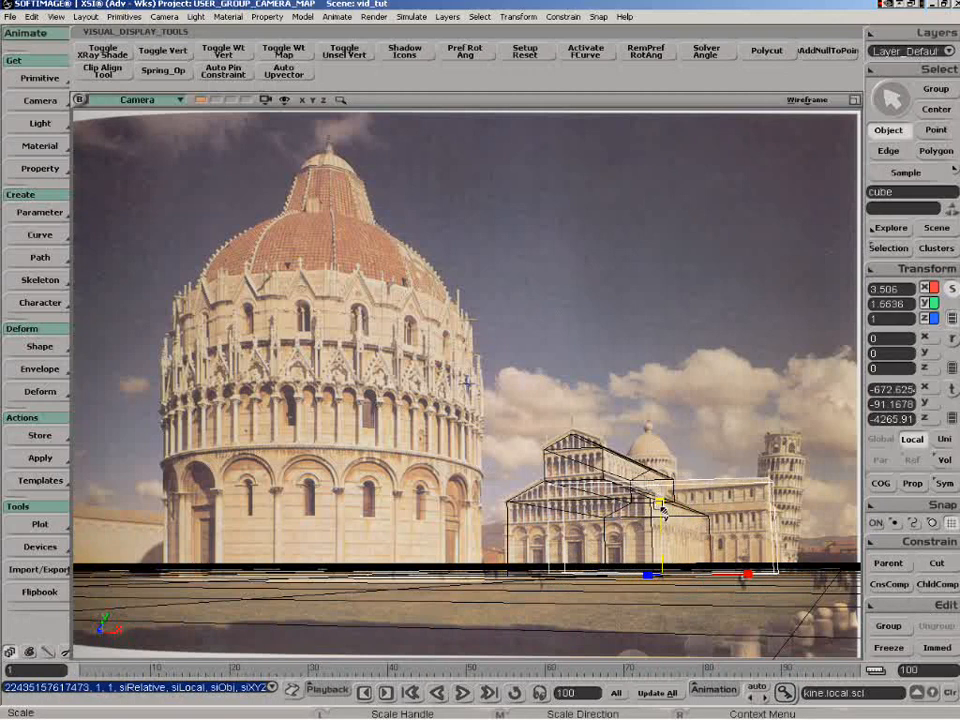
key(space)
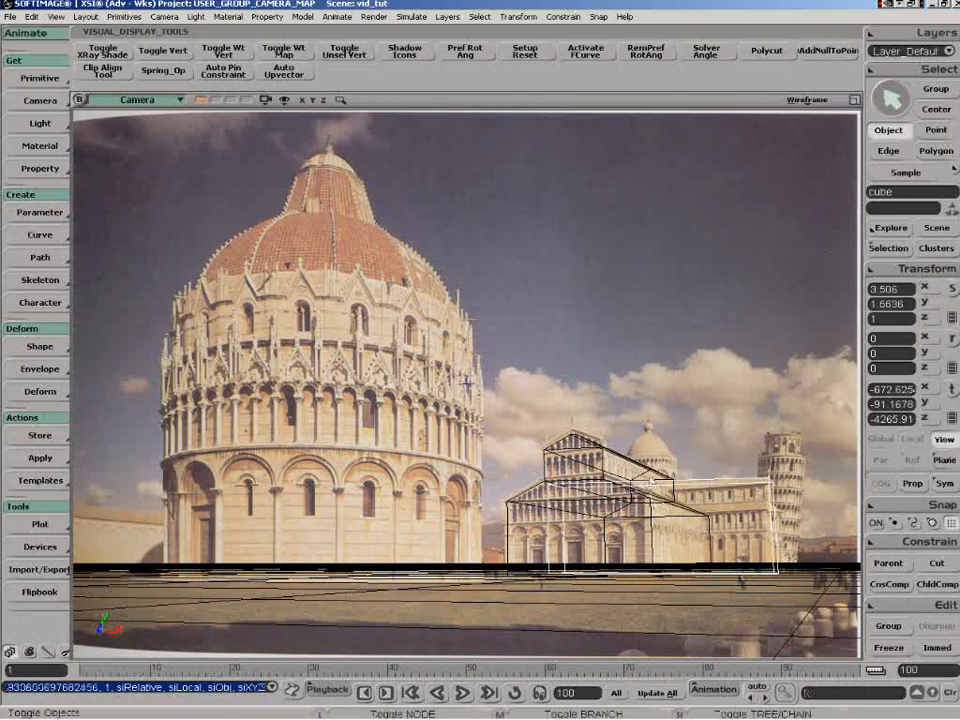
Scale the cube's depth to about 1.43 in Z and shift it back to Z about -4333, against the nave's rear.
key(F12)
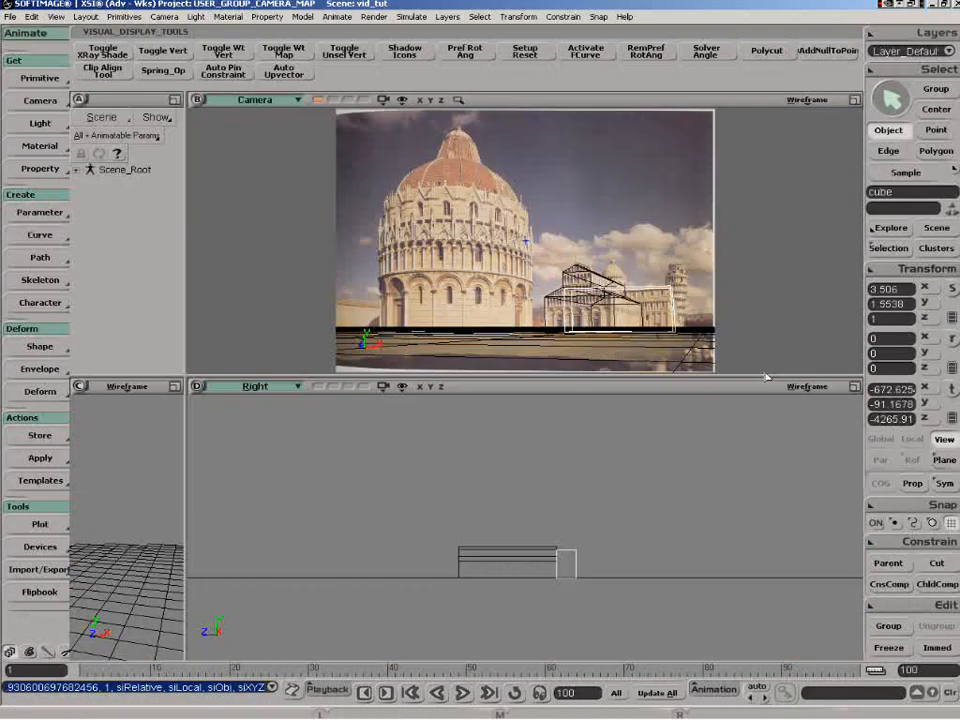
key(x)
drag(541, 580, 499, 581)
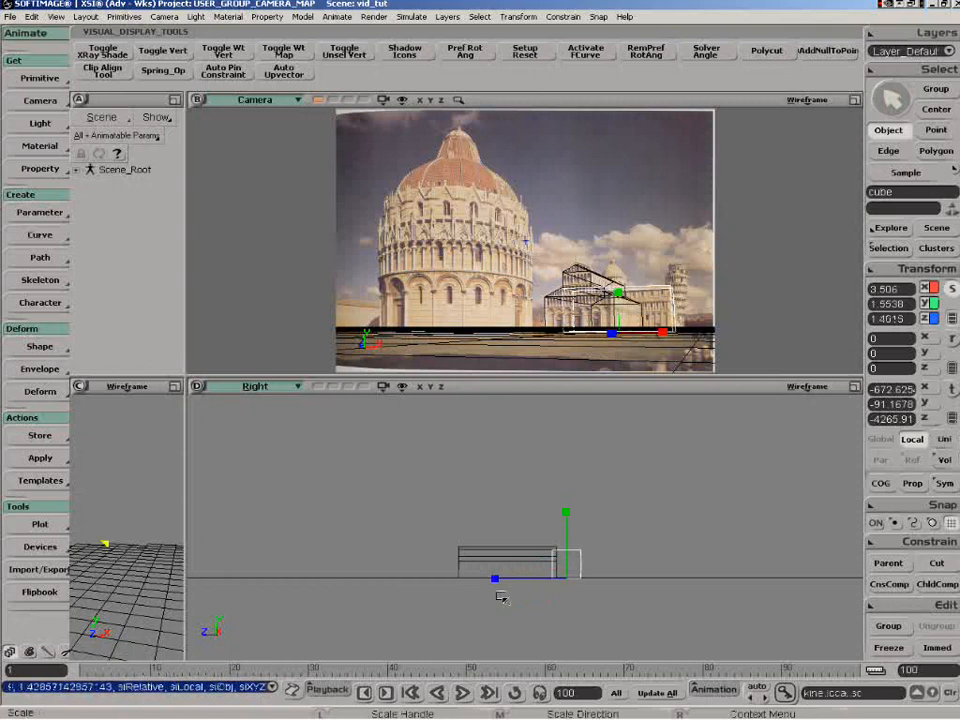
key(v)
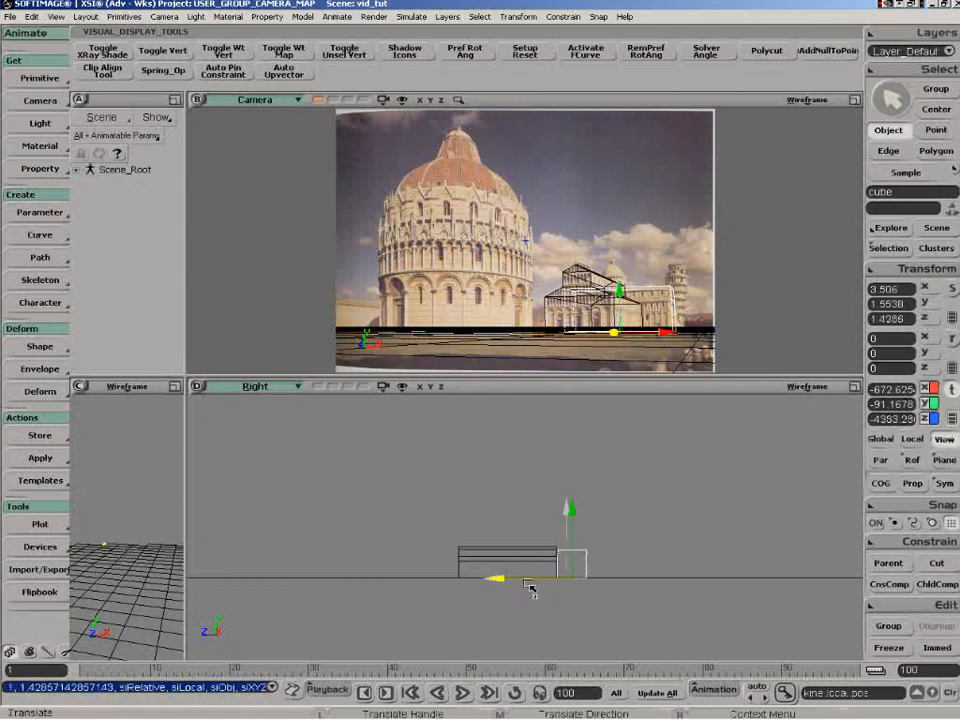
Scale the cube's height to about 1.66 in Y and enlarge the Camera view to compare it with the photo.
key(x)
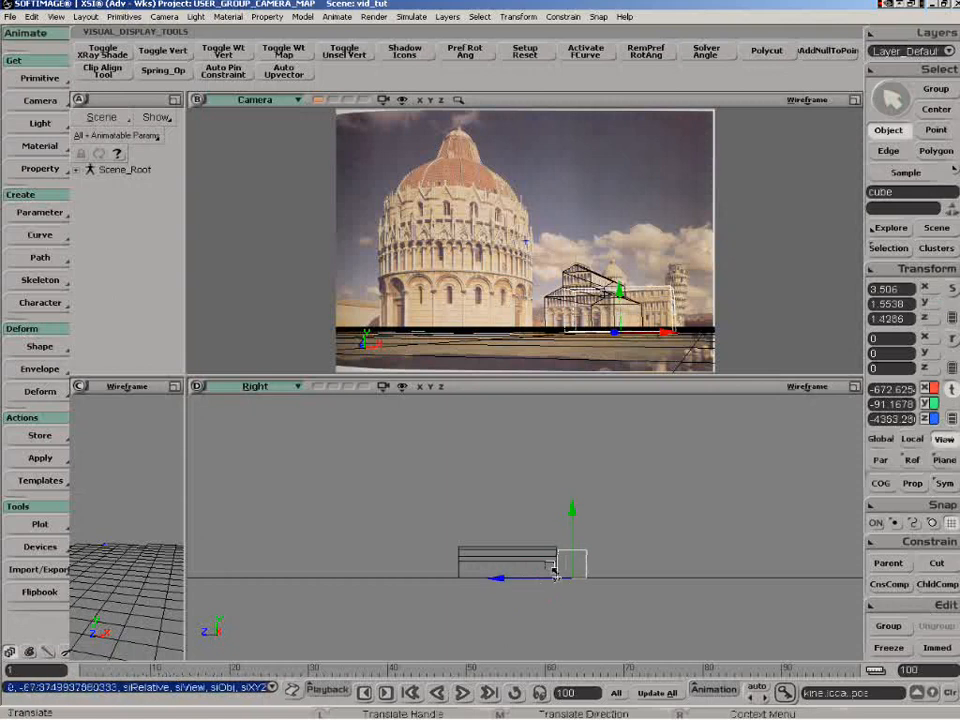
drag(571, 545, 572, 535)
key(space)
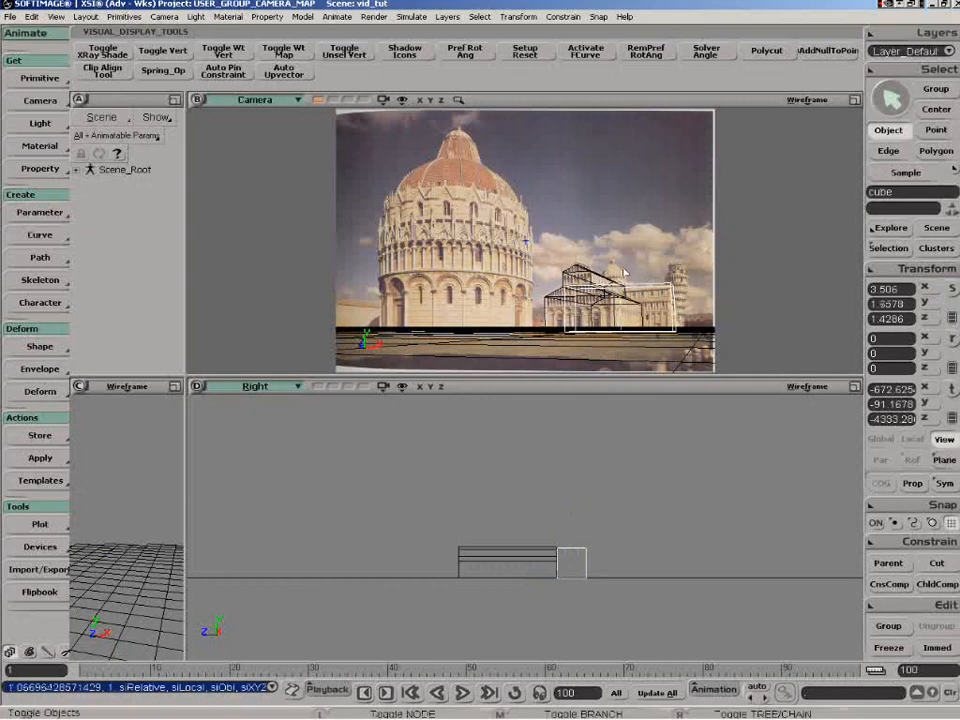
key(F12)
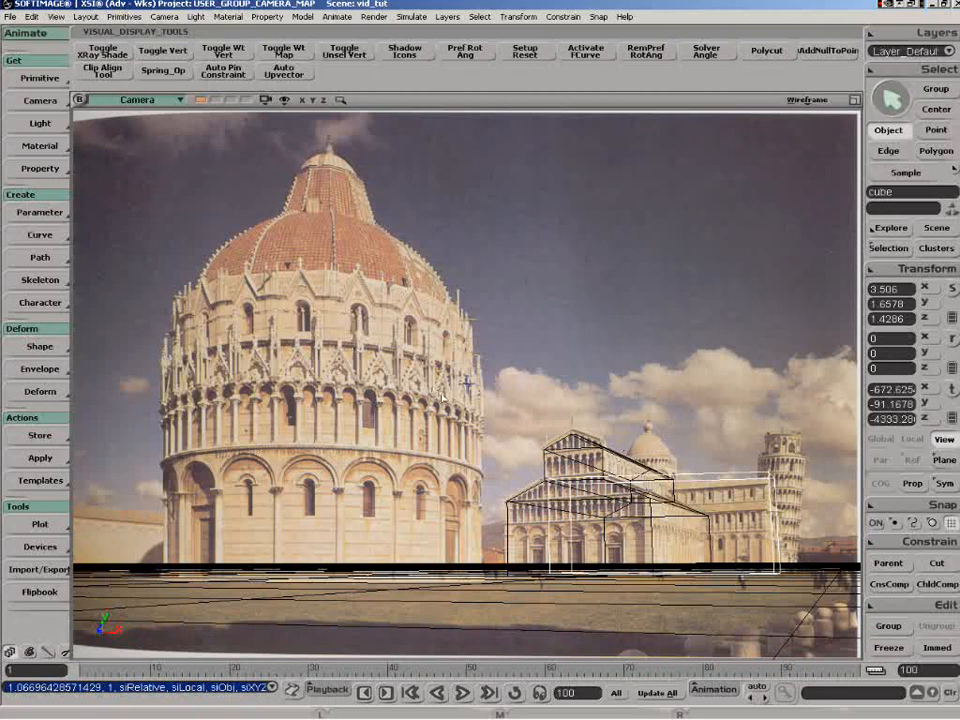
Create a polygon mesh cylinder and match its translation to the cube behind the nave.
click(36, 79)
mouse_move(130, 105)
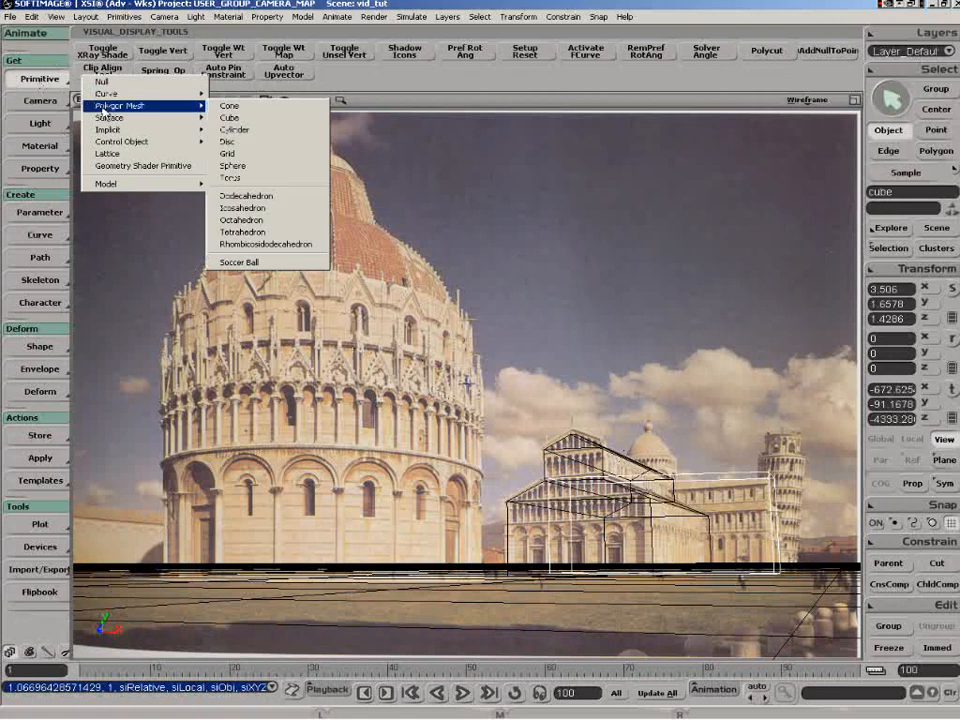
click(236, 130)
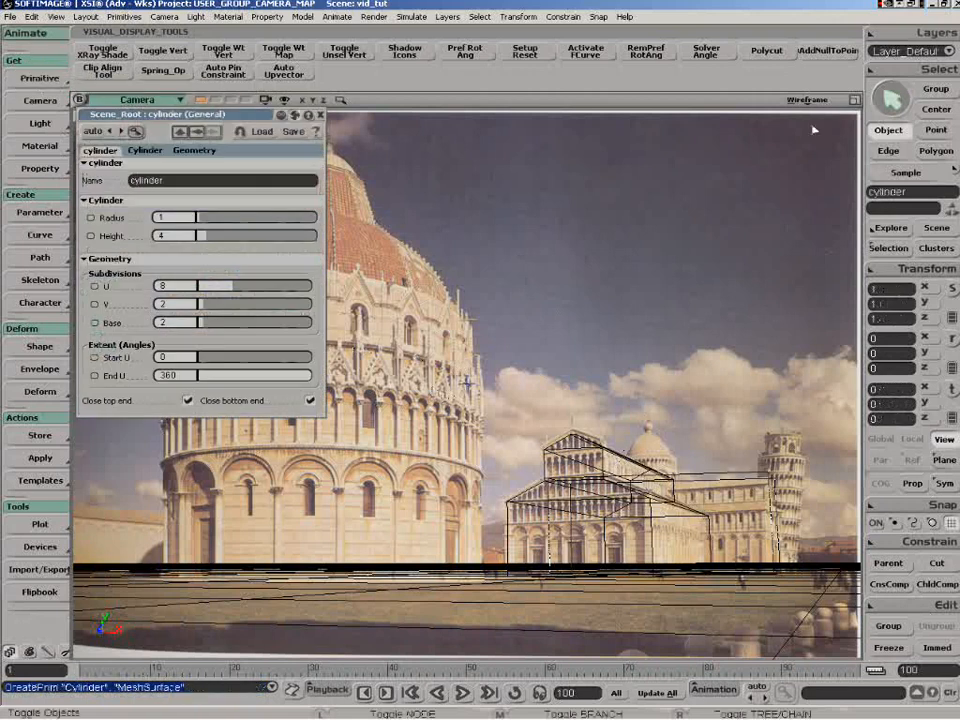
key(F12)
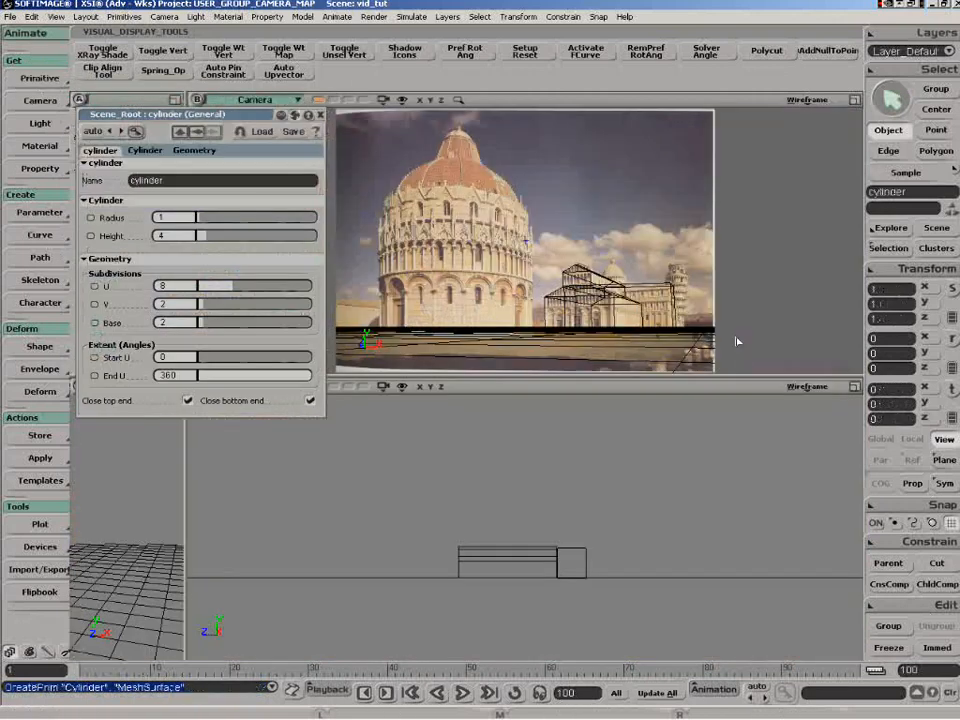
click(924, 269)
click(700, 437)
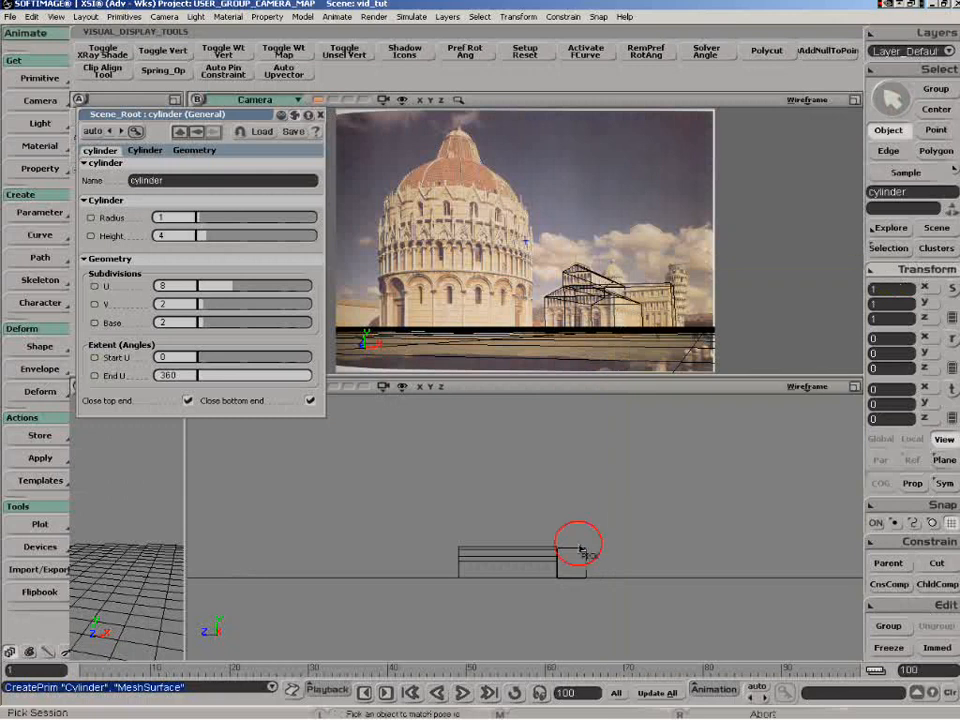
click(576, 578)
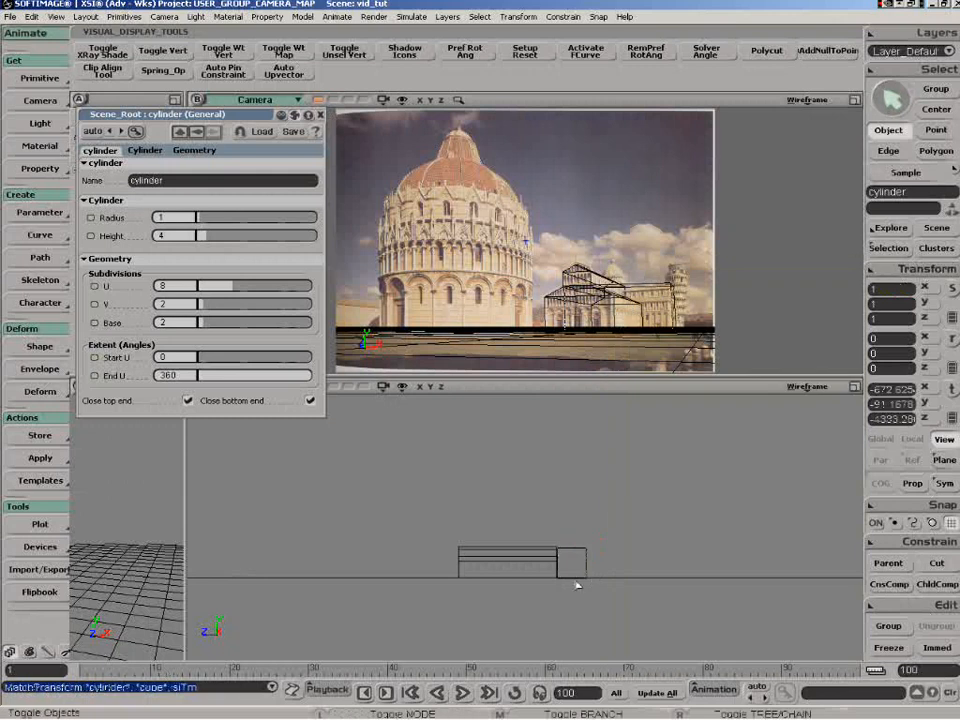
Set the cylinder's radius and height to 50 and raise it to the top of the cube, at Y about 333.
click(163, 217)
text(50)
key(Return)
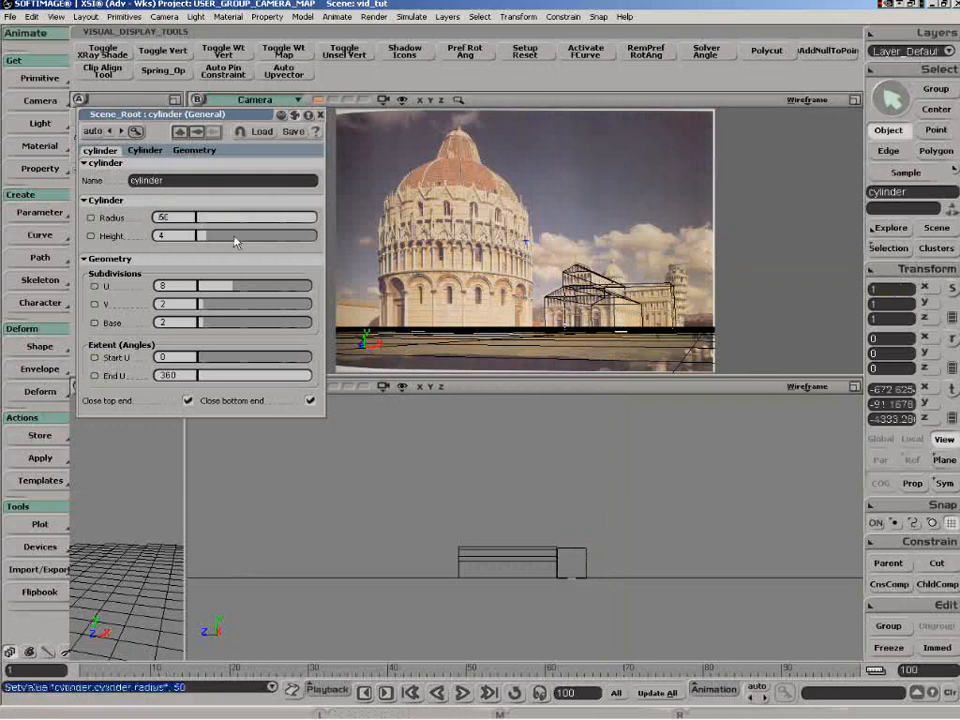
text(50)
key(Return)
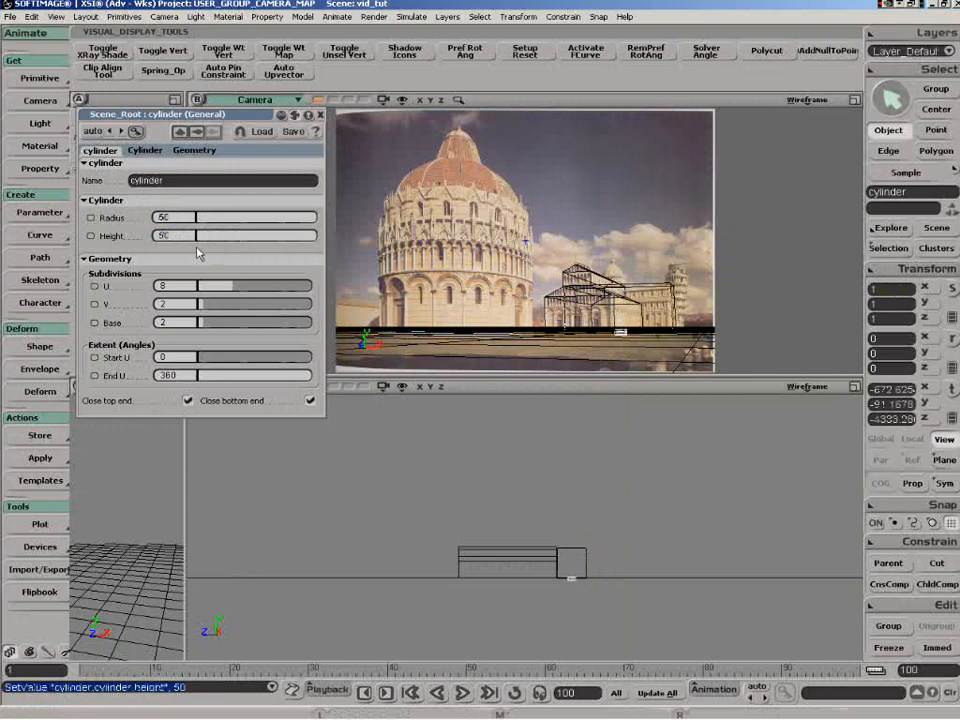
key(v)
drag(572, 560, 575, 527)
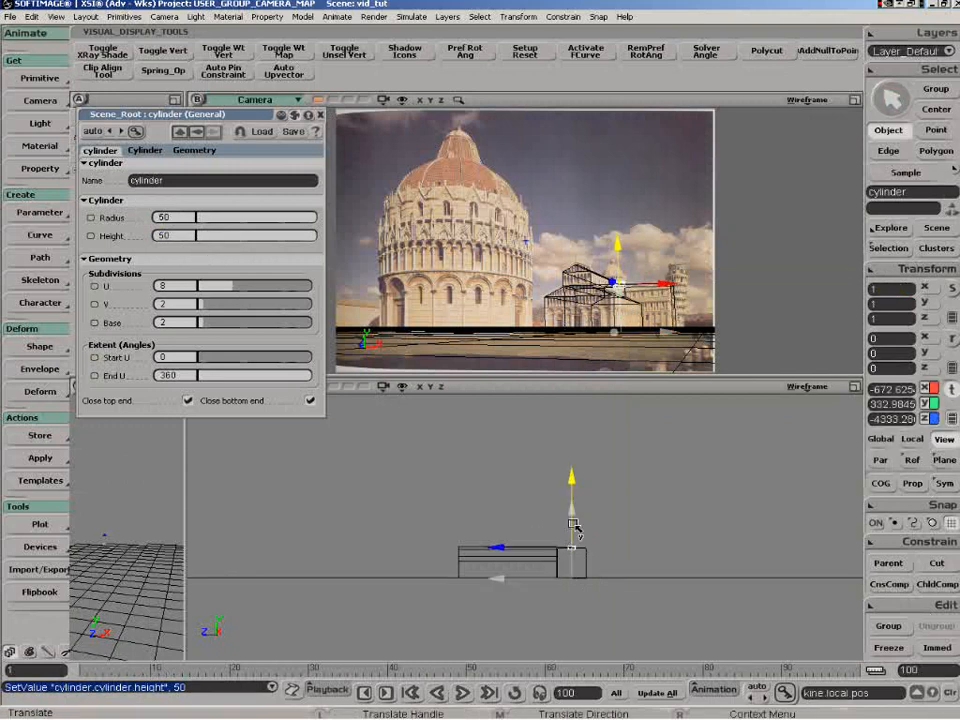
Enlarge the cylinder to a radius of 100 and a height of 100.
click(164, 217)
text(90)
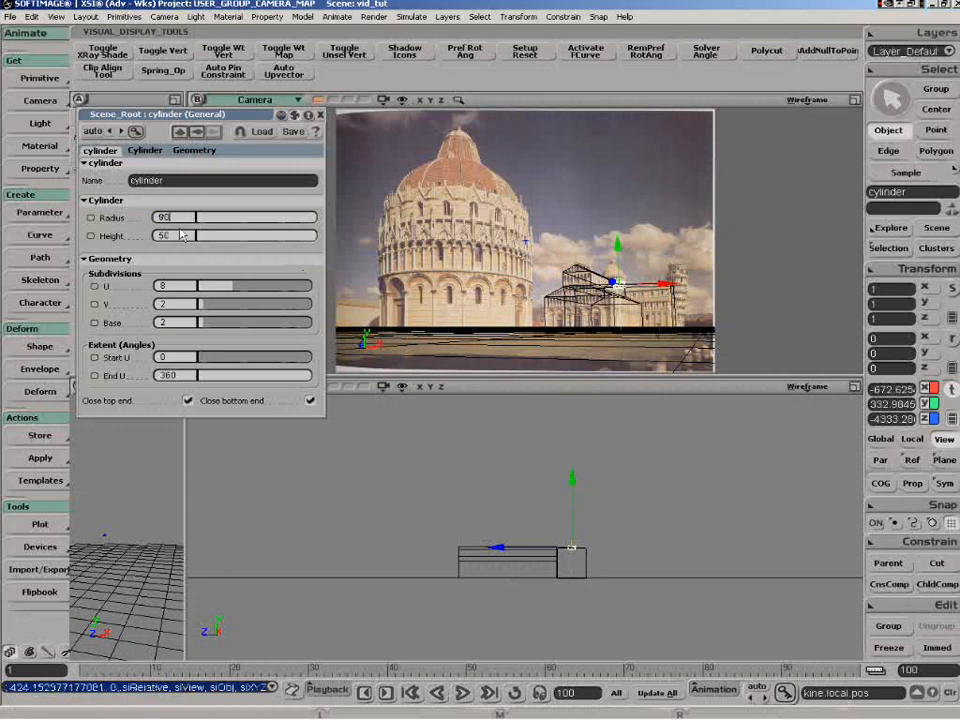
key(Return)
text(100)
key(Return)
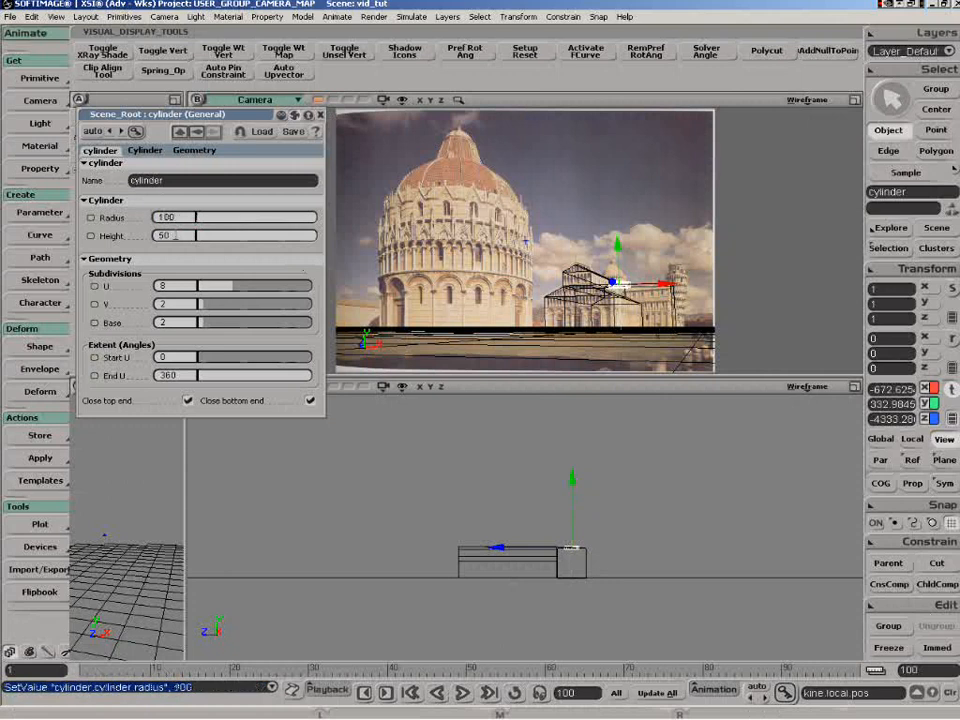
text(100)
key(Return)
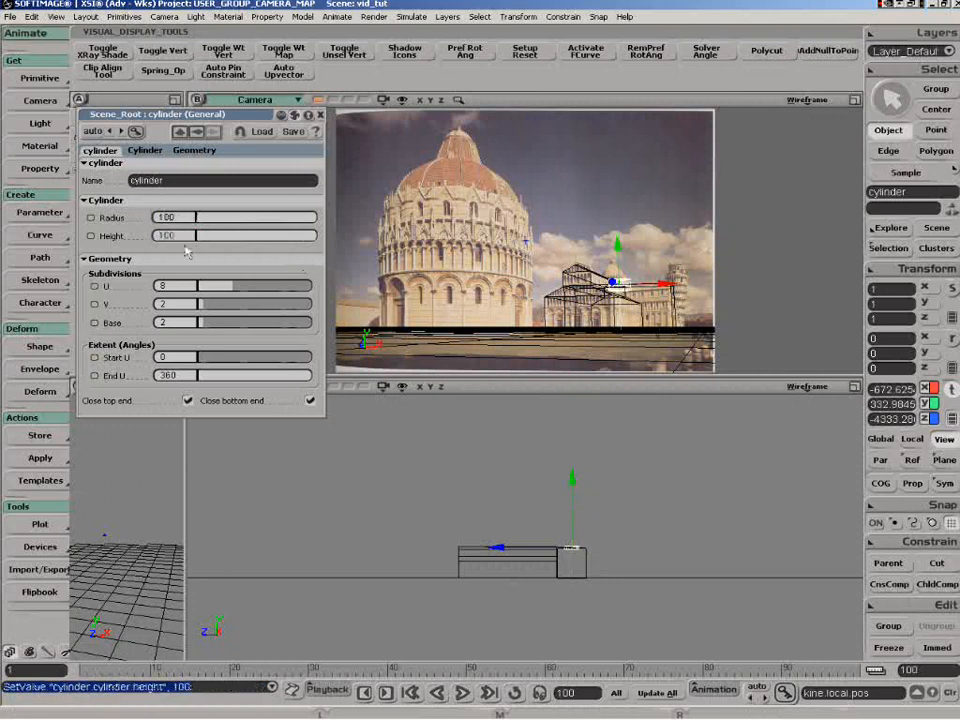
Set the cylinder's height to 200 and align it with the cathedral's dome in the photo, at X about -718 and Y about 410.
text(200)
key(Return)
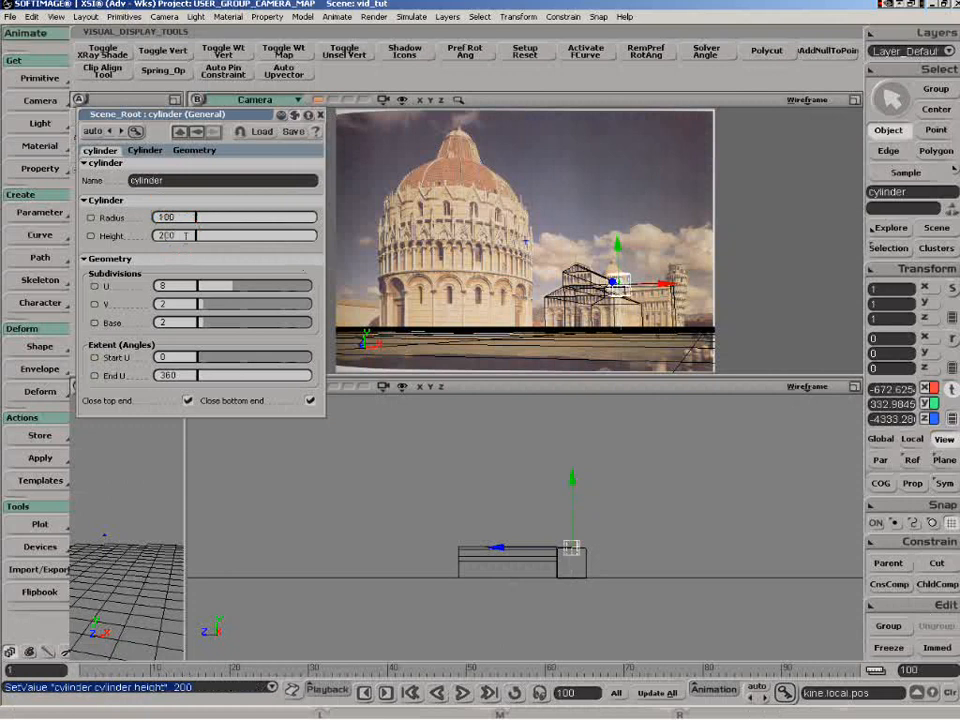
click(572, 522)
drag(571, 522, 571, 517)
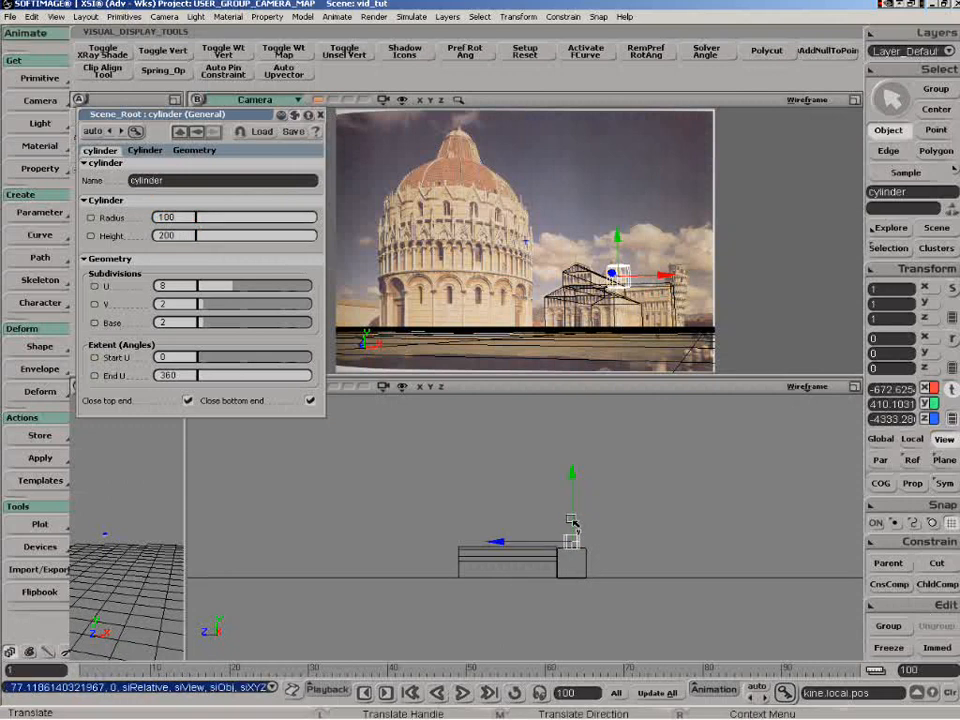
click(855, 102)
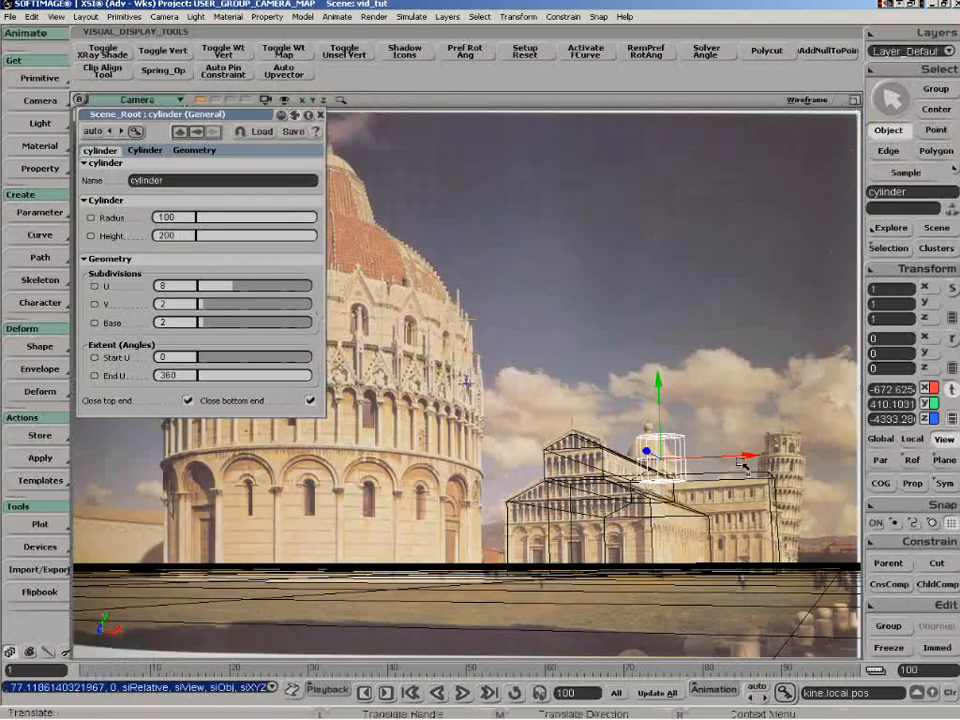
drag(742, 460, 734, 462)
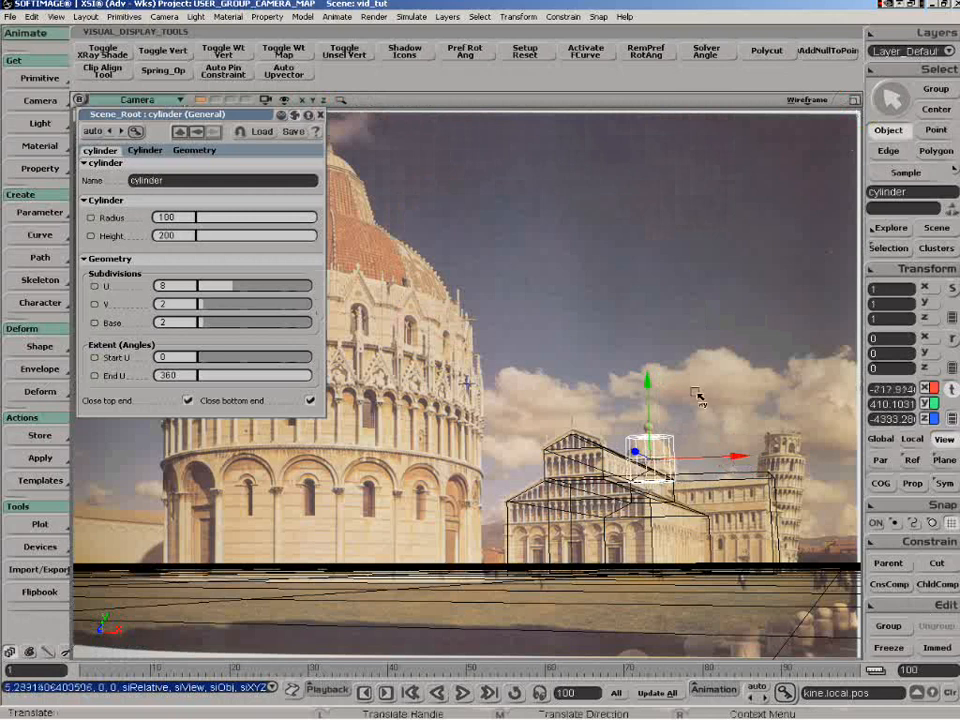
Move the dome cylinder's center to its bottom ring of vertices.
key(x)
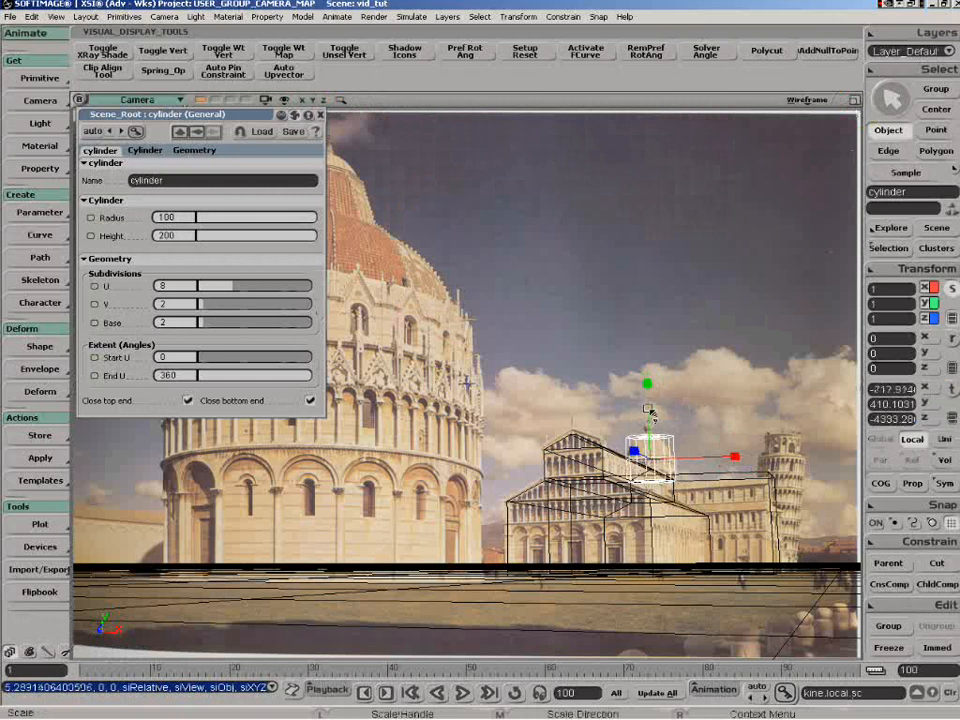
drag(645, 423, 648, 406)
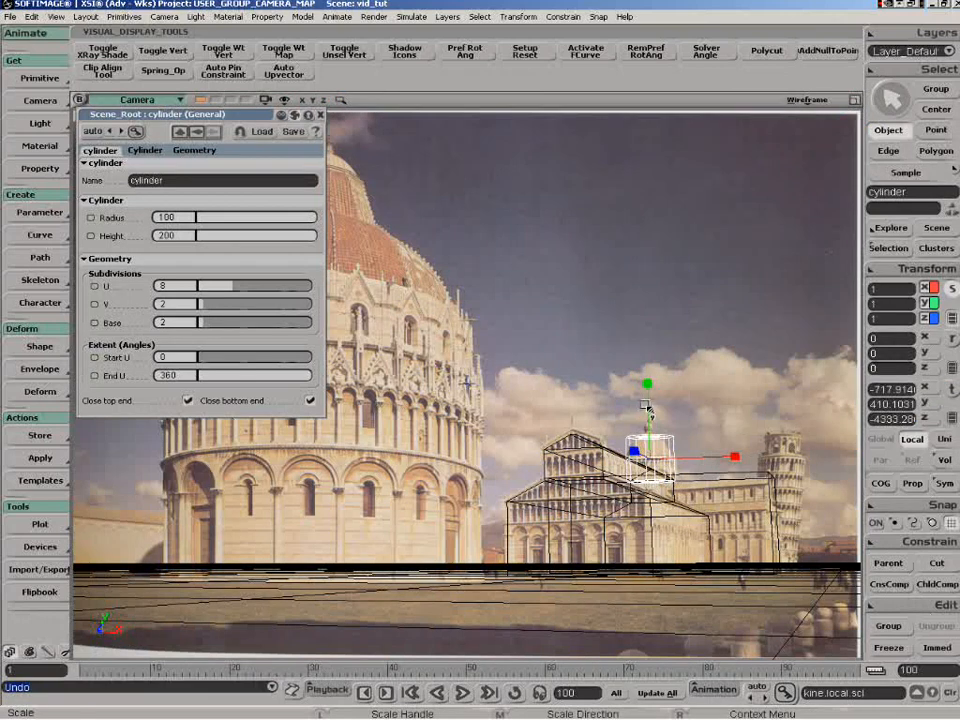
key(t)
drag(688, 474, 589, 521)
click(897, 270)
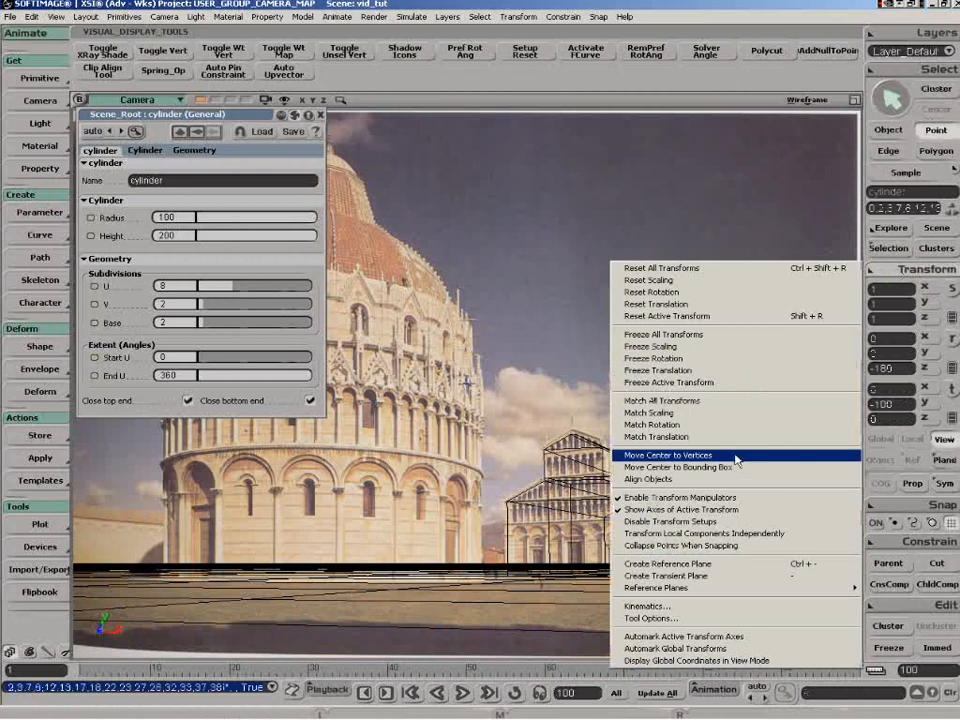
click(668, 455)
key(space)
Scale the dome cylinder to about 1.37 in Y, set its radius to 110, and deselect it.
key(x)
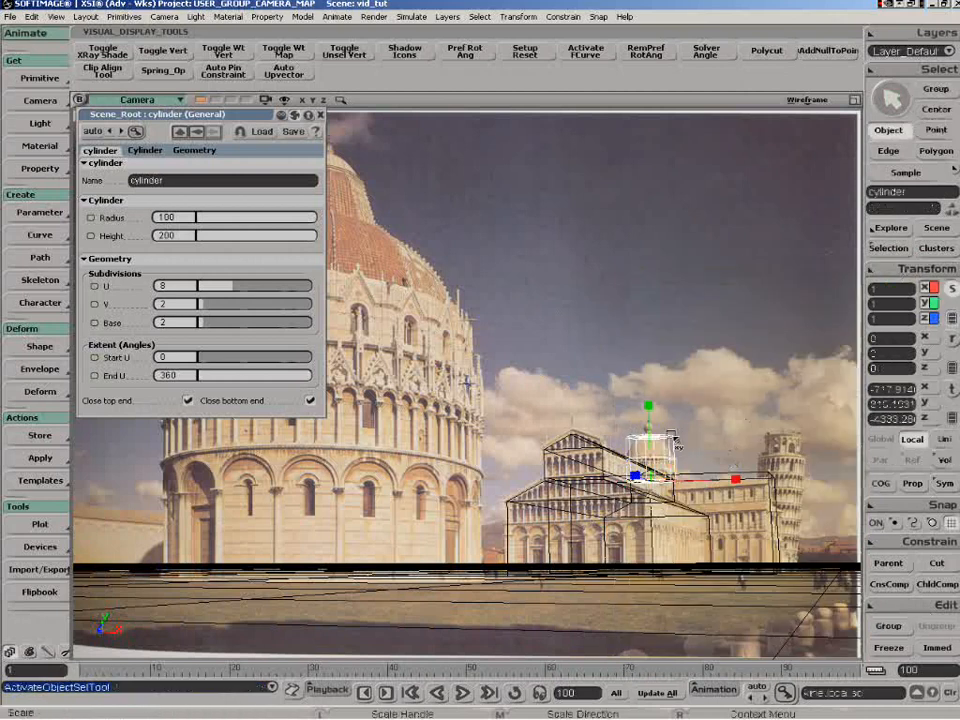
mouse_move(649, 429)
mouse_down()
mouse_move(650, 415)
mouse_move(654, 438)
mouse_move(655, 406)
mouse_up()
text(110)
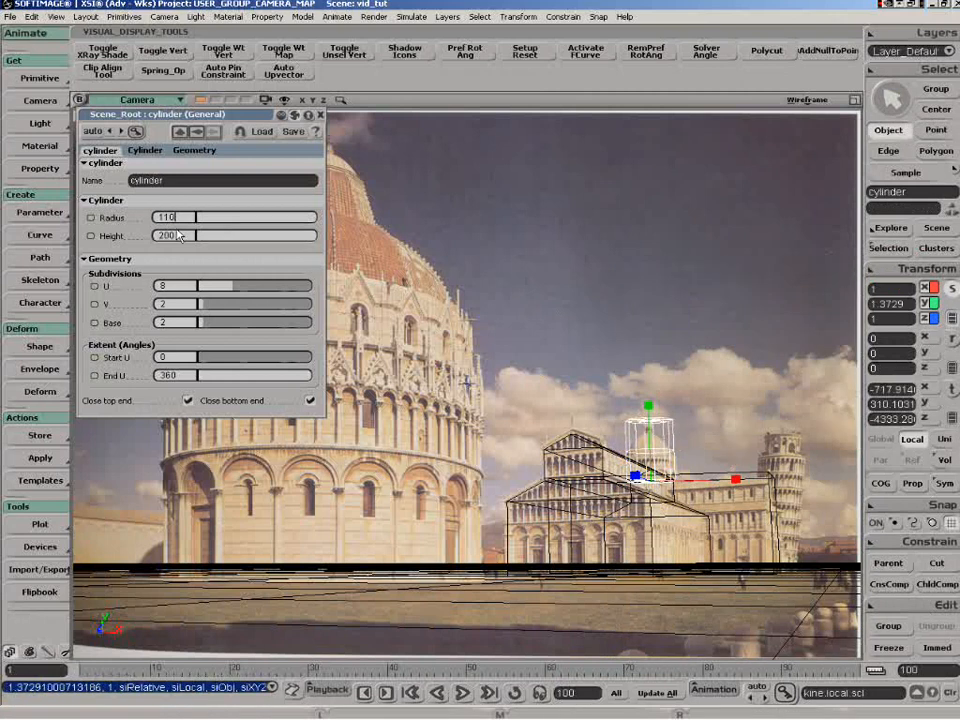
key(Return)
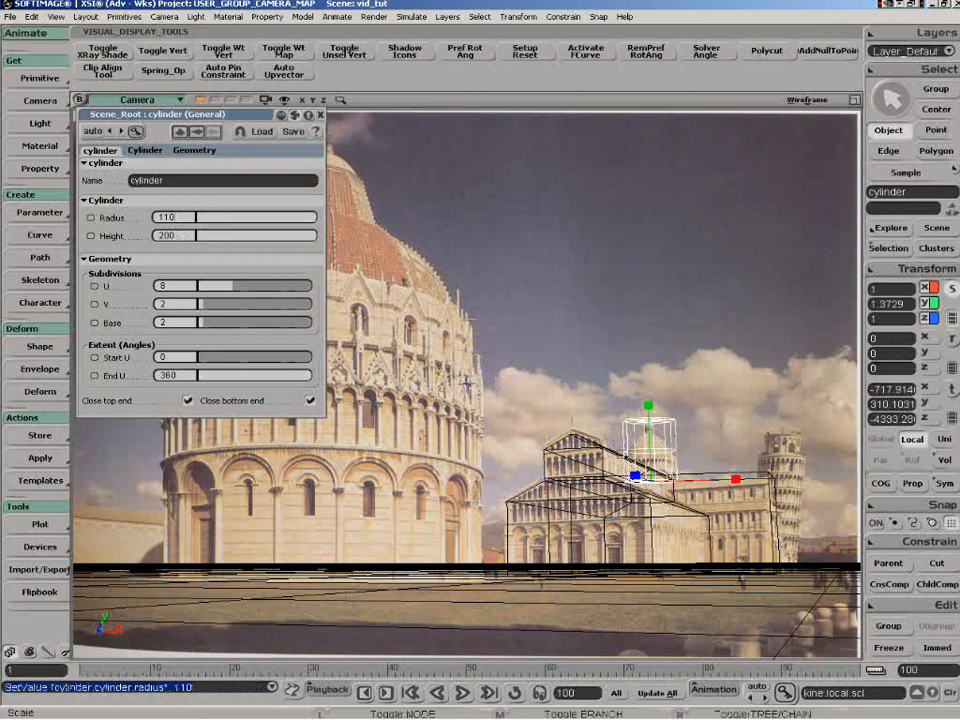
key(space)
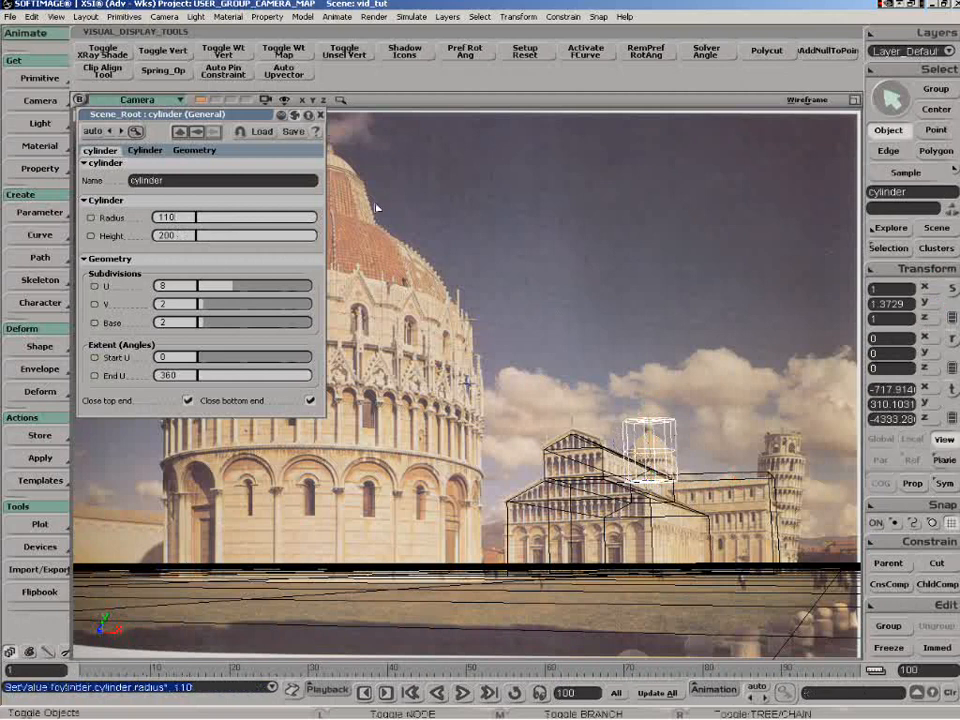
click(321, 115)
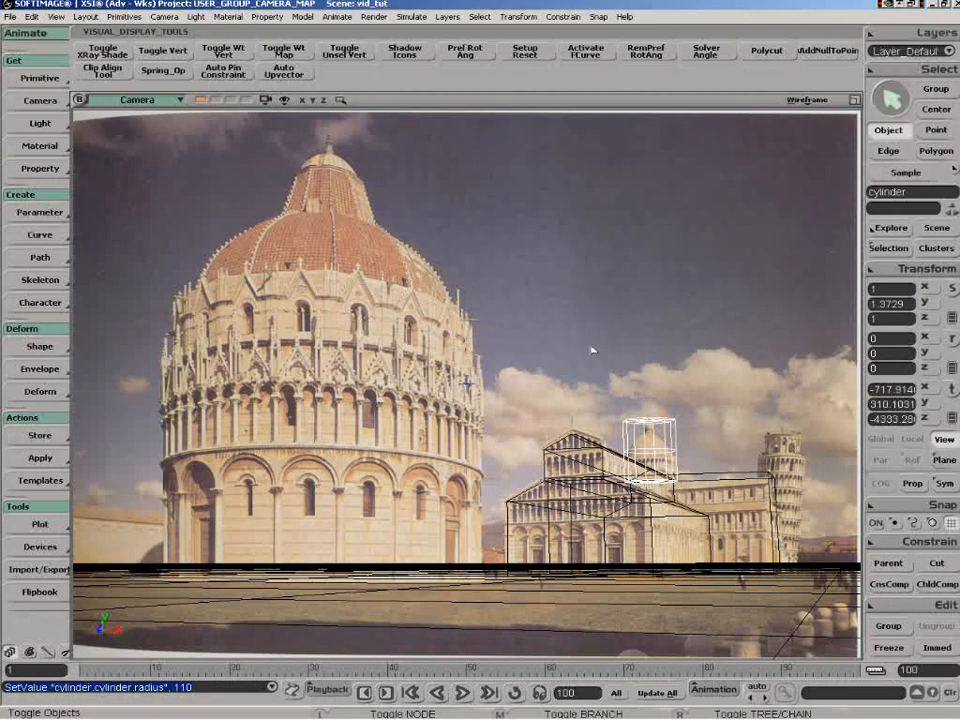
click(671, 411)
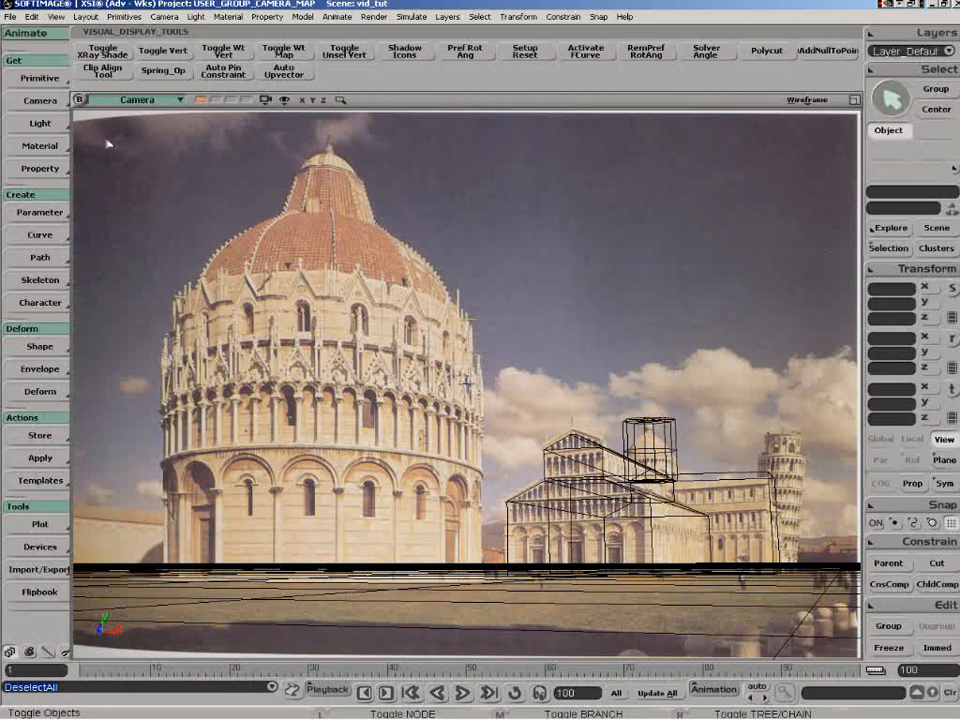
Create a second polygon mesh cylinder, restore the four-view layout, and frame the cylinder in the Right view.
click(32, 82)
mouse_move(120, 105)
click(255, 157)
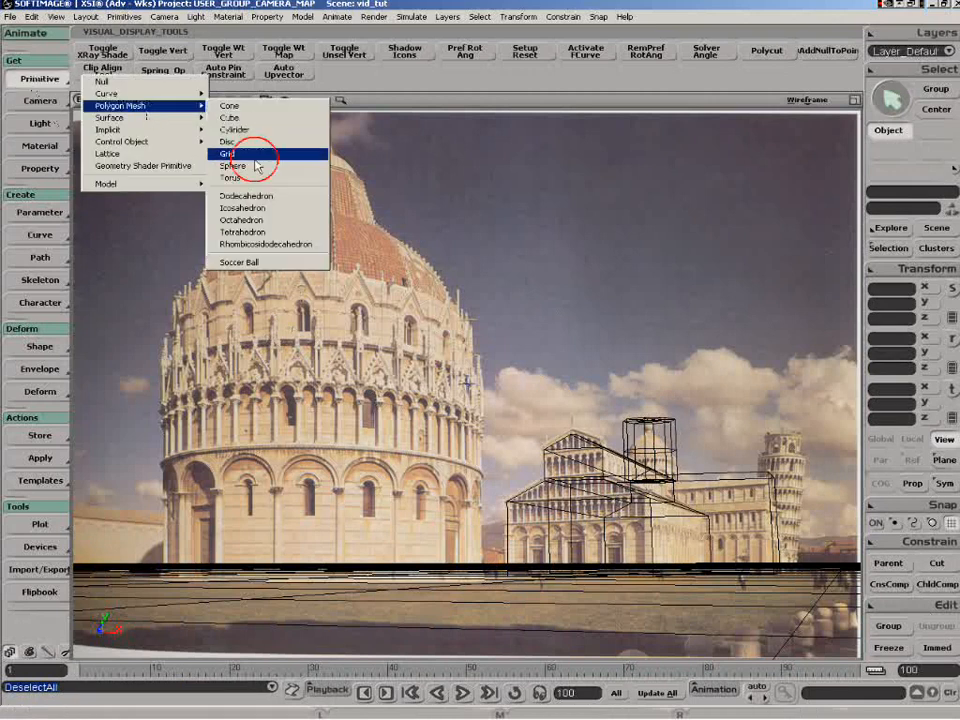
click(236, 129)
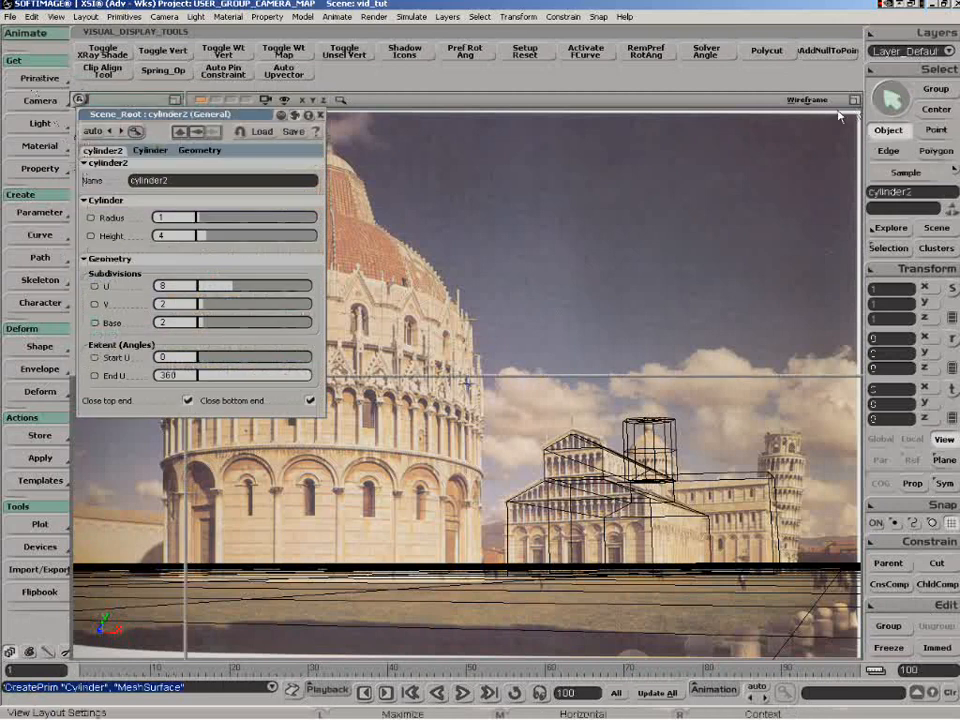
click(854, 101)
click(321, 115)
key(f)
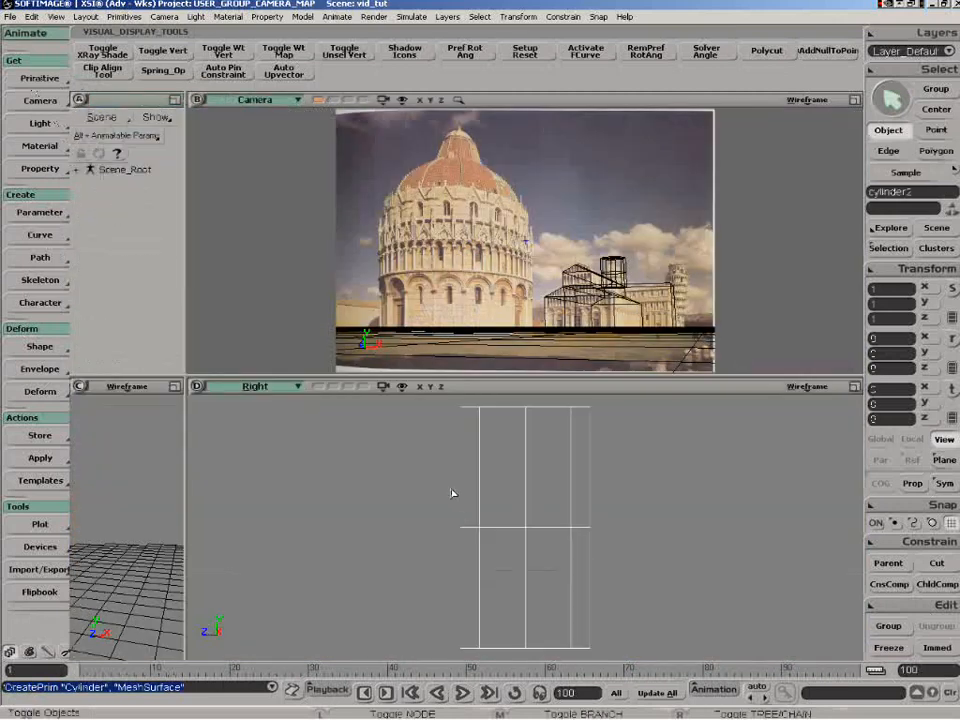
Move the second cylinder's center to its bottom vertices and return to object selection.
key(t)
drag(627, 604, 436, 673)
click(901, 269)
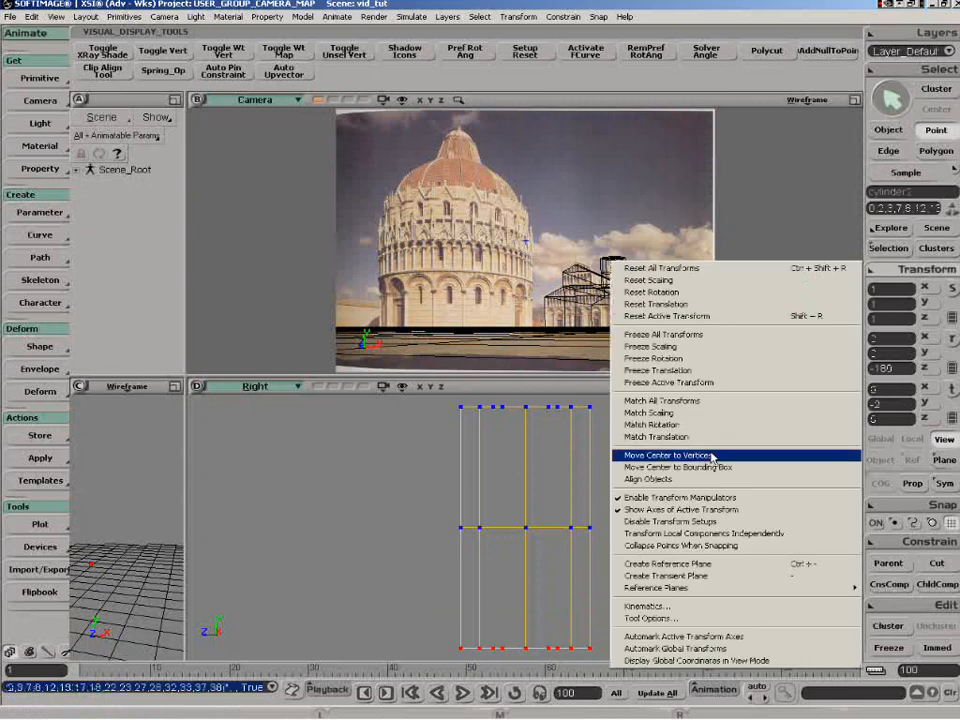
click(700, 452)
key(space)
Set the second cylinder's Y scale to 300.
key(z)
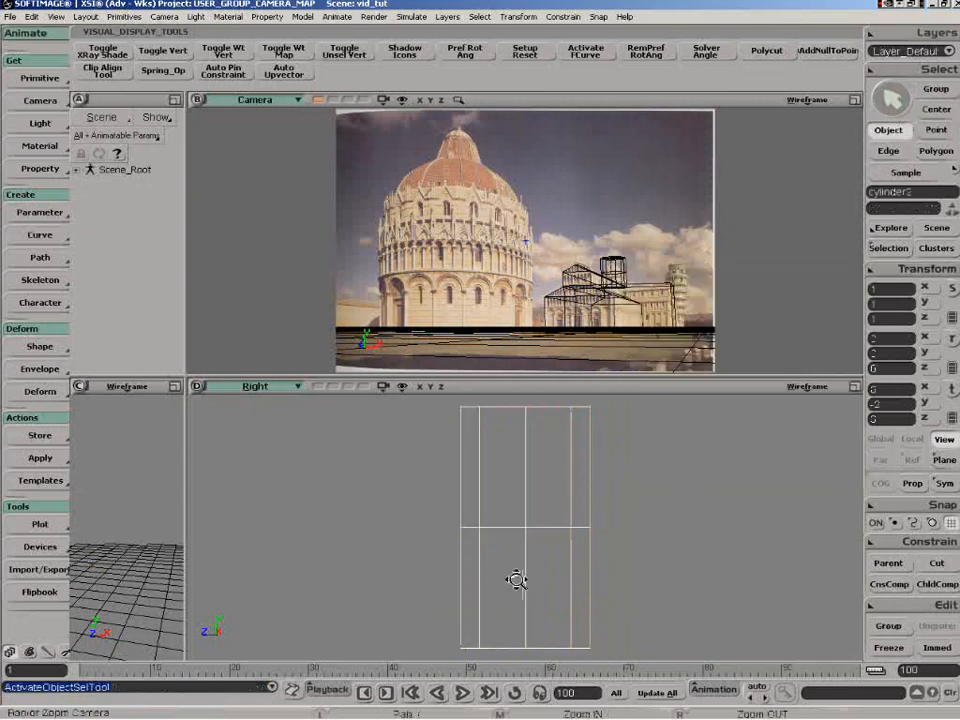
key(a)
key(x)
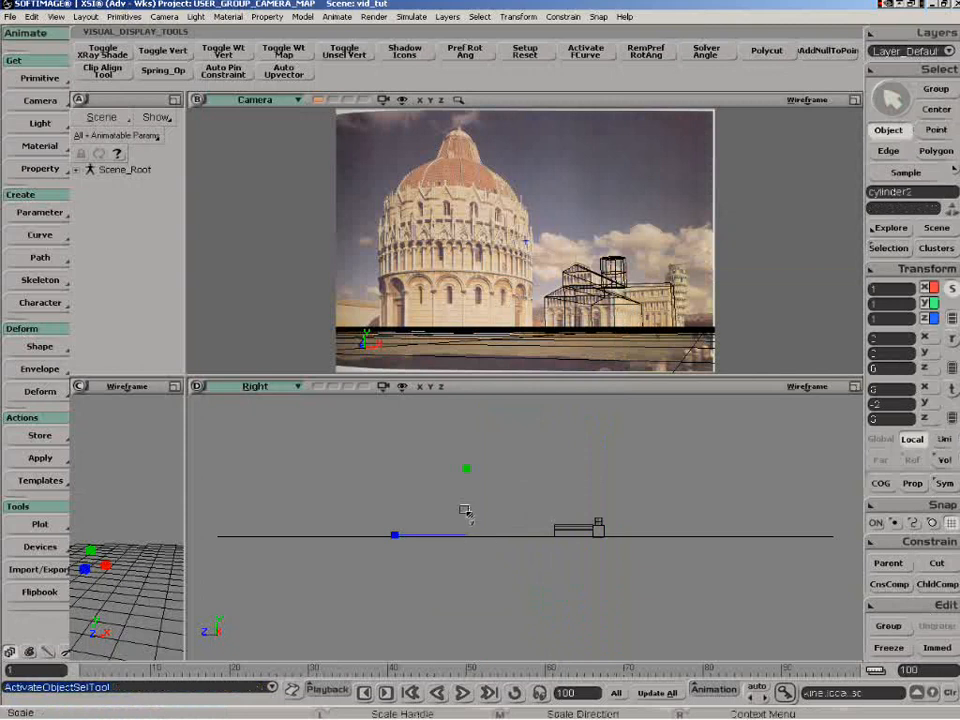
drag(467, 468, 484, 336)
click(893, 303)
text(100)
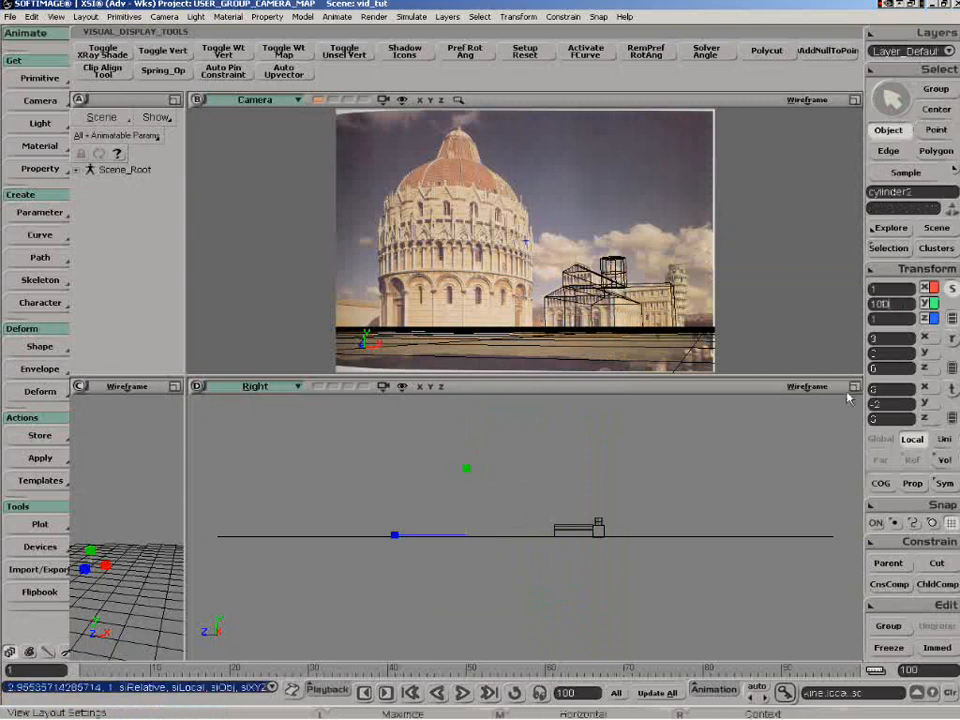
key(Return)
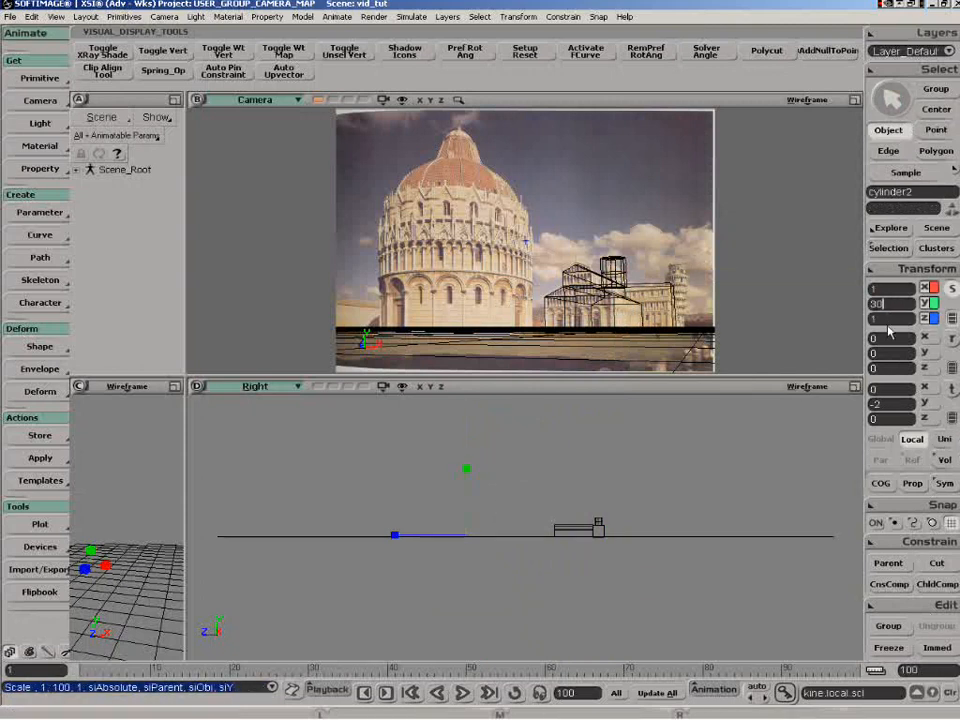
text(30)
key(Return)
text(0)
key(Return)
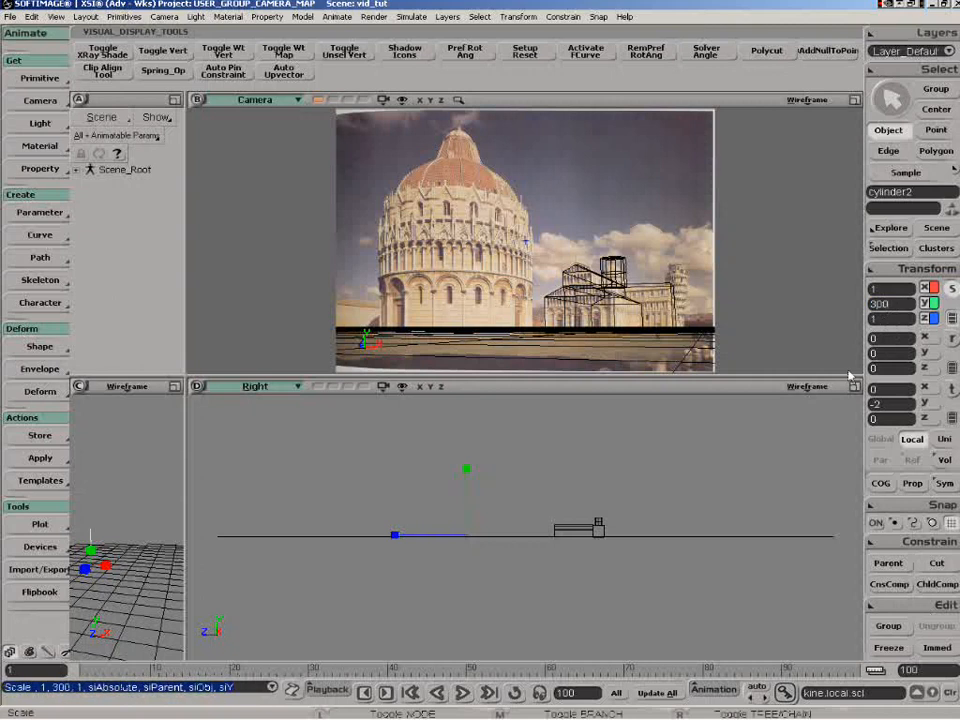
Set the second cylinder's radius to 200 and lower its base to the ground line, at Y about -79.
key(z)
middle_drag(405, 574, 380, 586)
drag(380, 586, 545, 606)
middle_drag(470, 583, 458, 581)
key(x)
key(Return)
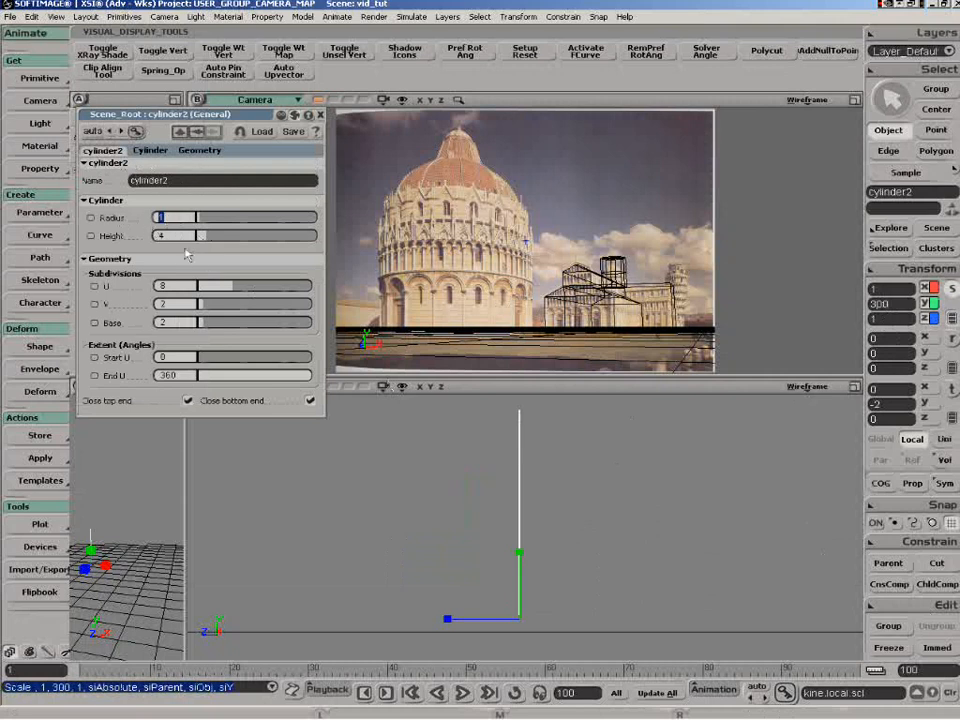
text(200)
key(Return)
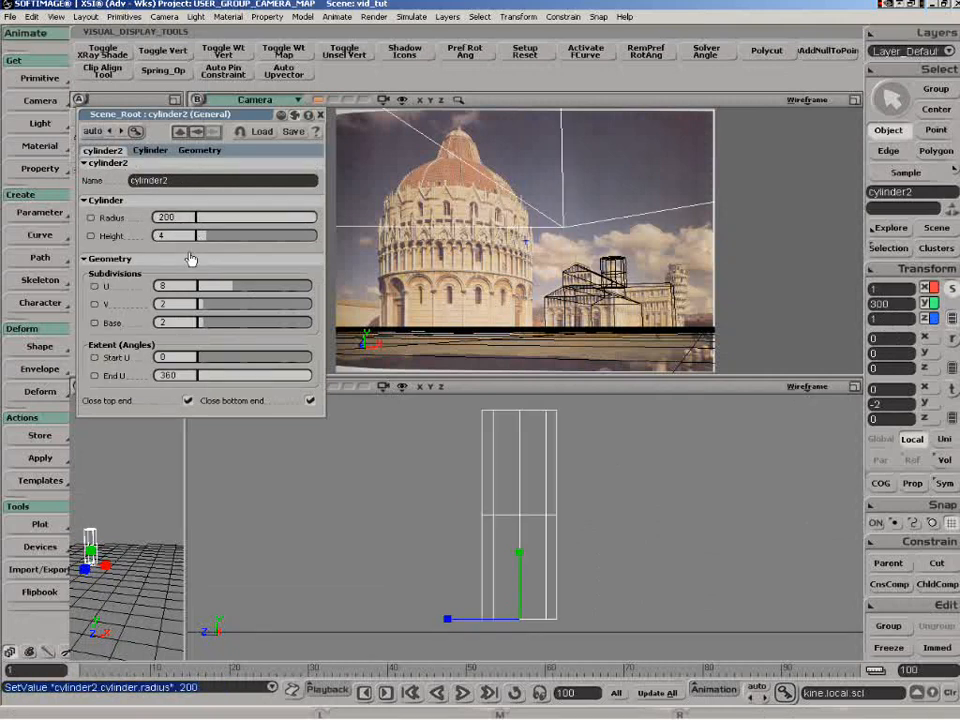
key(v)
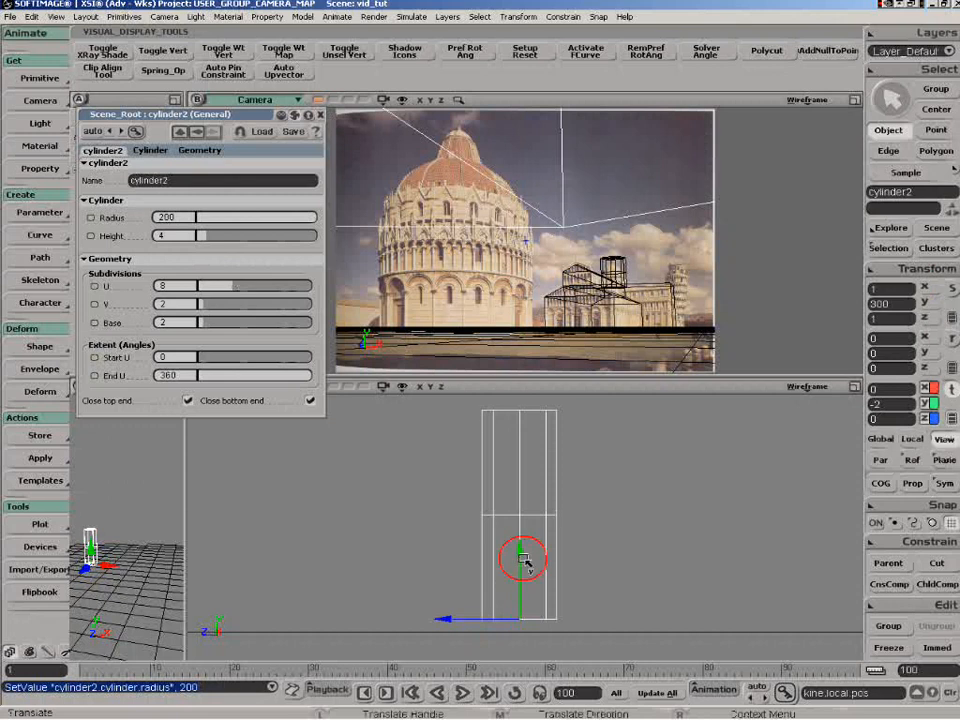
drag(521, 563, 524, 578)
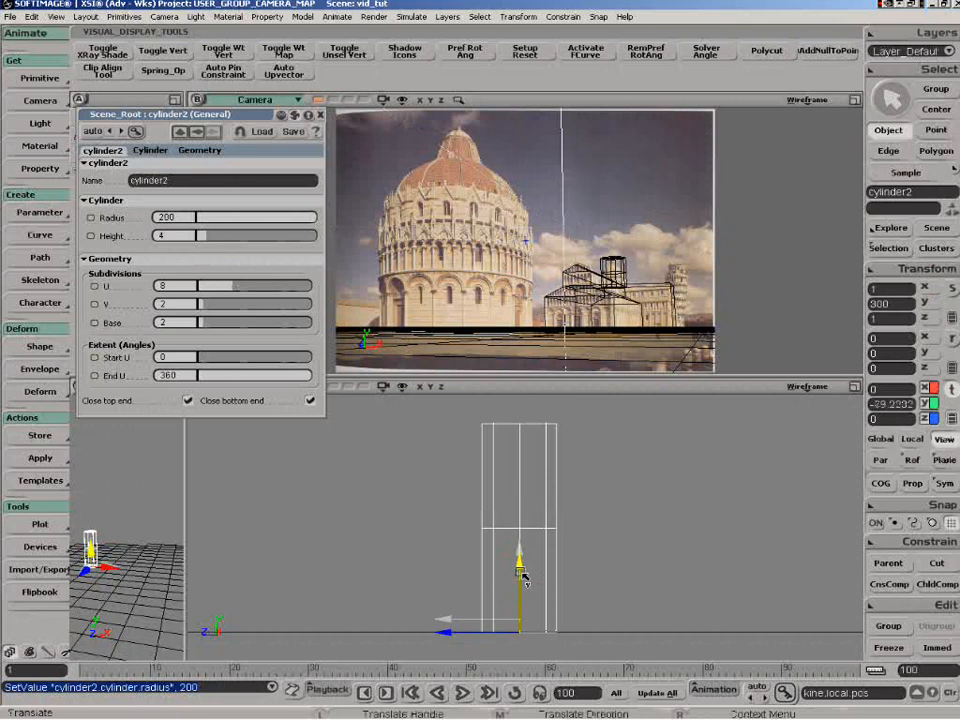
Reduce the second cylinder's Y scale to about 210 and move it towards the cathedral, to Z about -2053.
key(z)
right_drag(521, 587, 545, 573)
drag(556, 576, 493, 571)
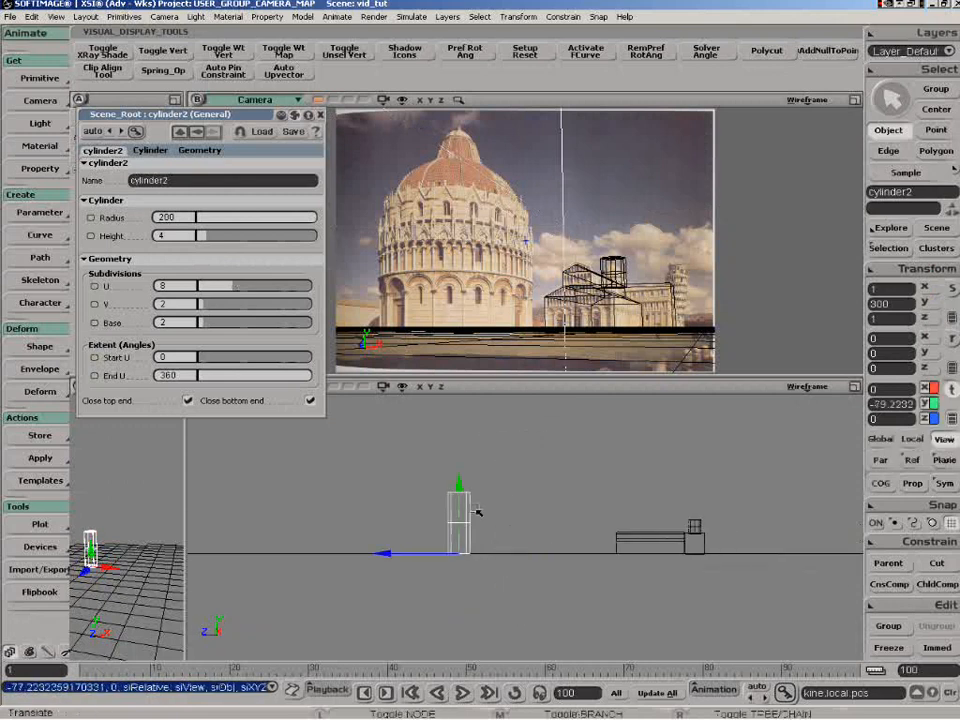
key(x)
drag(459, 503, 491, 562)
key(v)
click(417, 557)
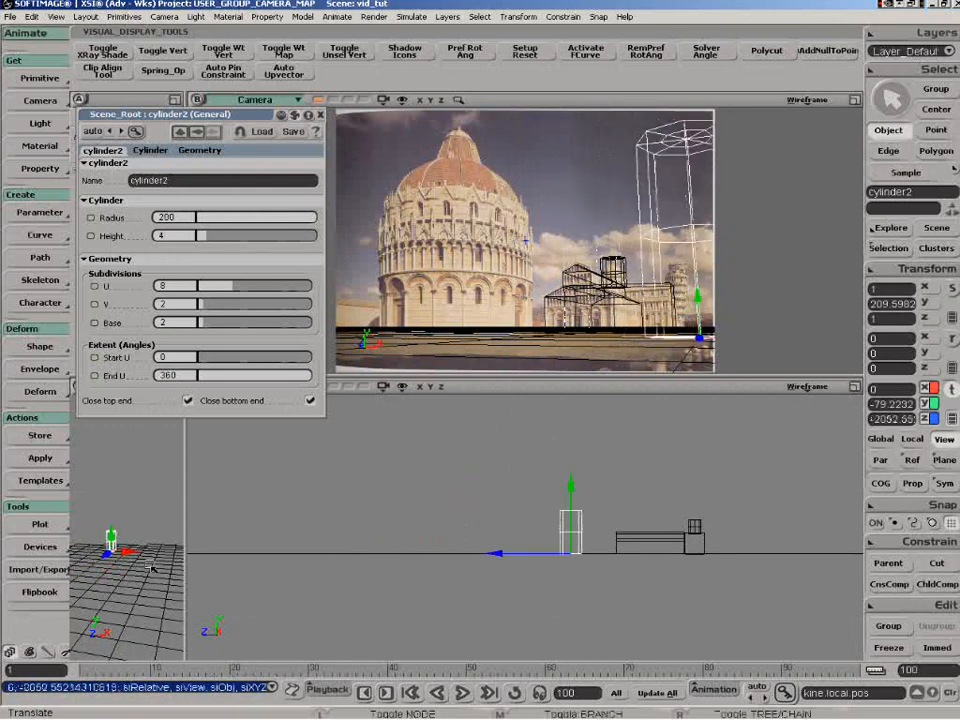
Move the second cylinder over the baptistery in the photo, at X about -1195 and Z about -2330.
drag(150, 568, 95, 560)
drag(499, 561, 524, 565)
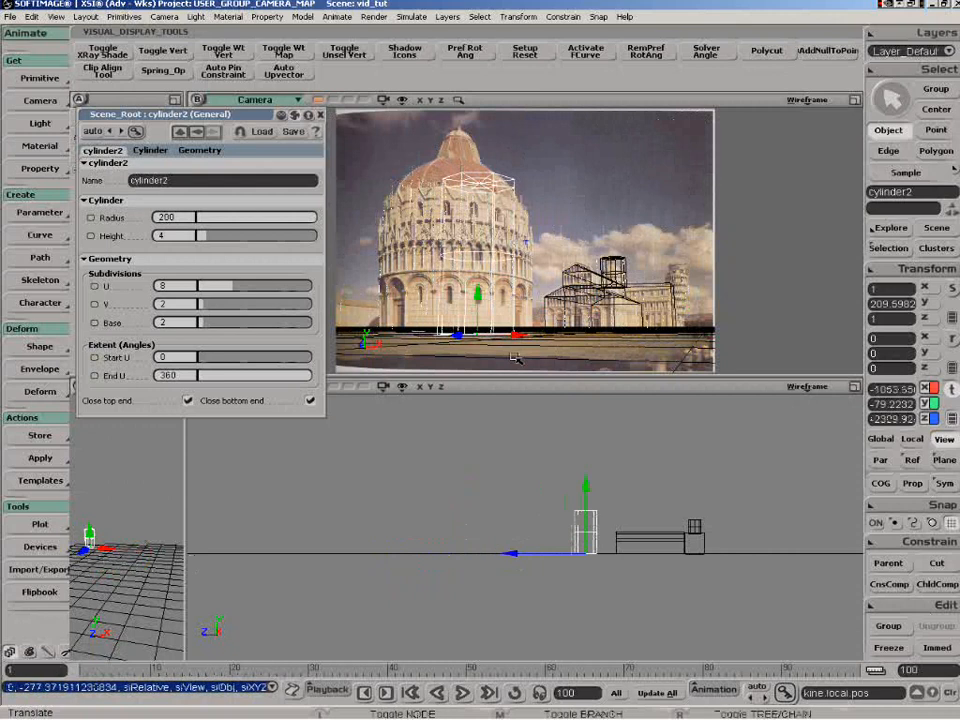
drag(515, 338, 500, 295)
Scale the cylinder to the baptistery's width and height, about 2.25 in X and 292 in Y, and set its Z scale to 2.2.
key(c)
key(x)
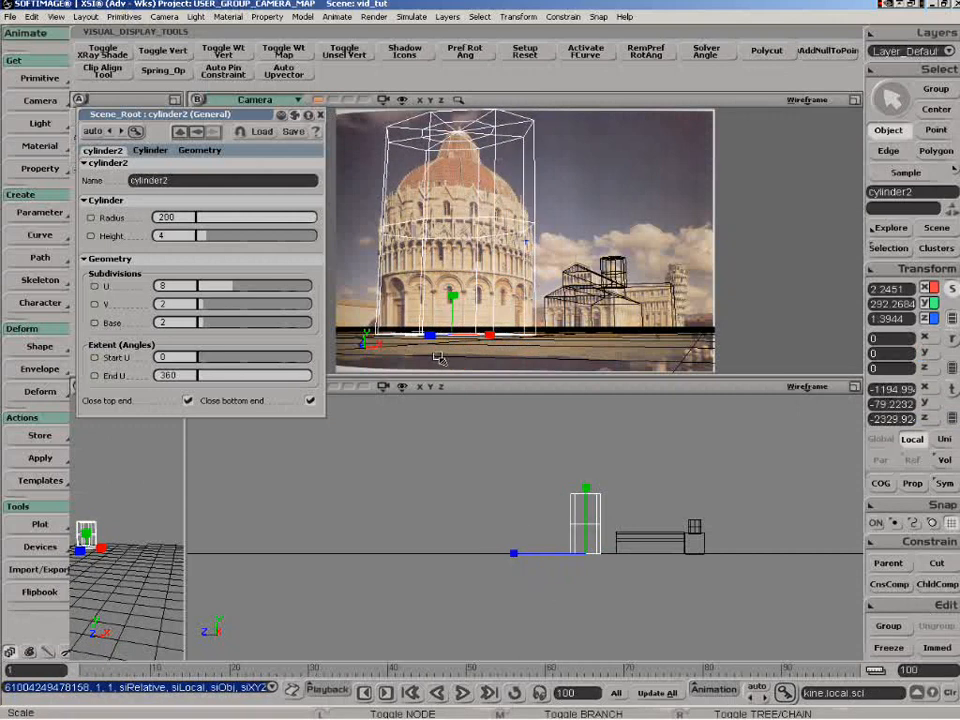
drag(906, 319, 869, 334)
text(2.2)
key(Return)
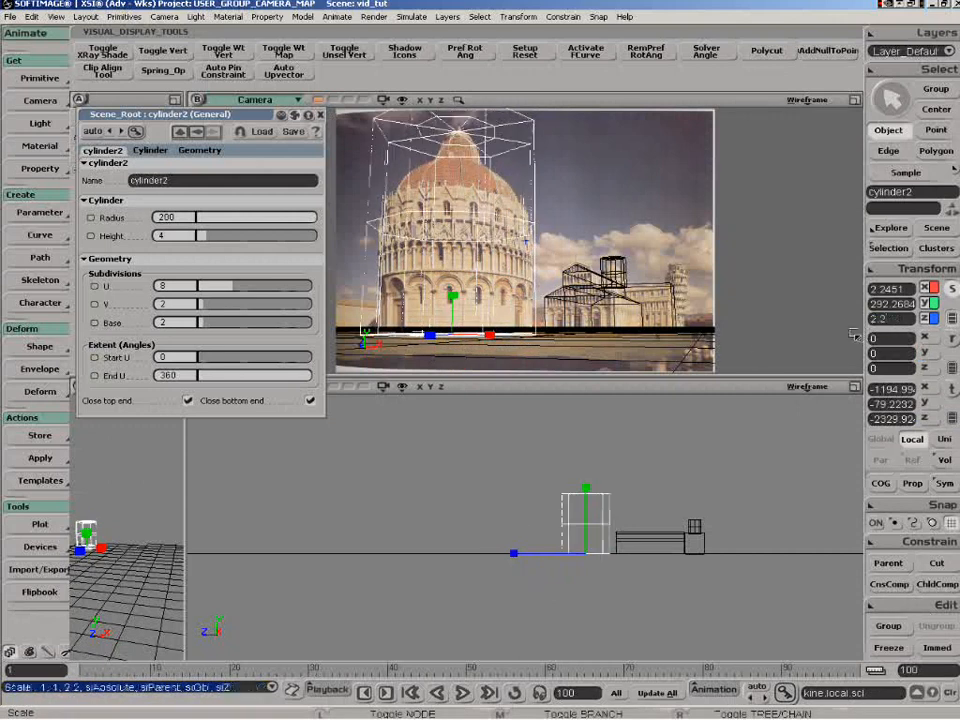
Set the baptistery cylinder's radius to 180 and move it back to Z about -2399.
double_click(174, 217)
text(160)
key(Return)
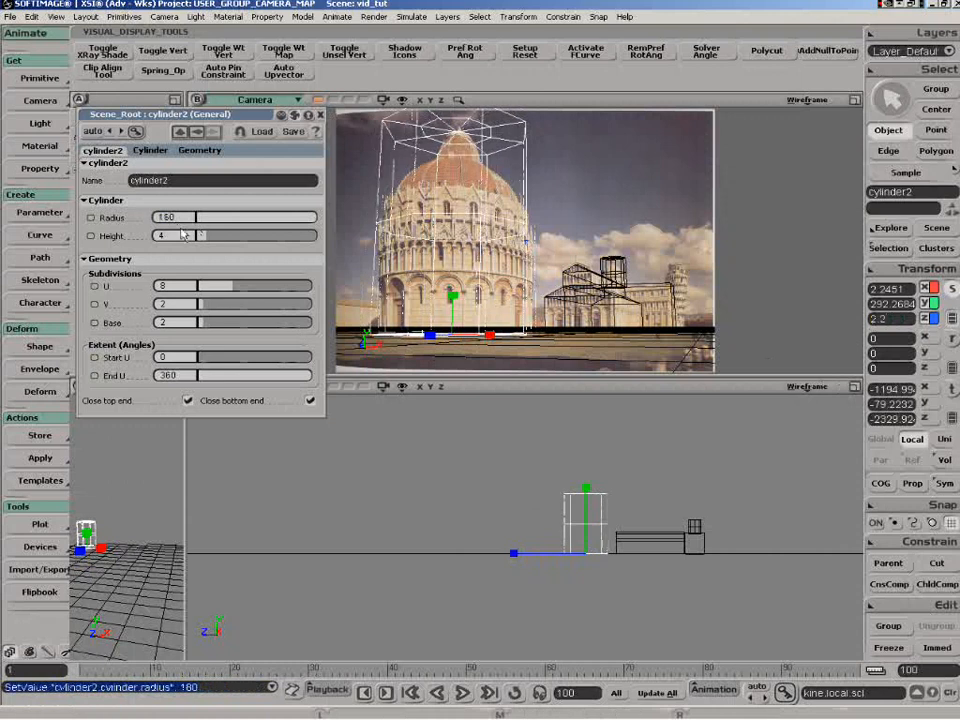
key(v)
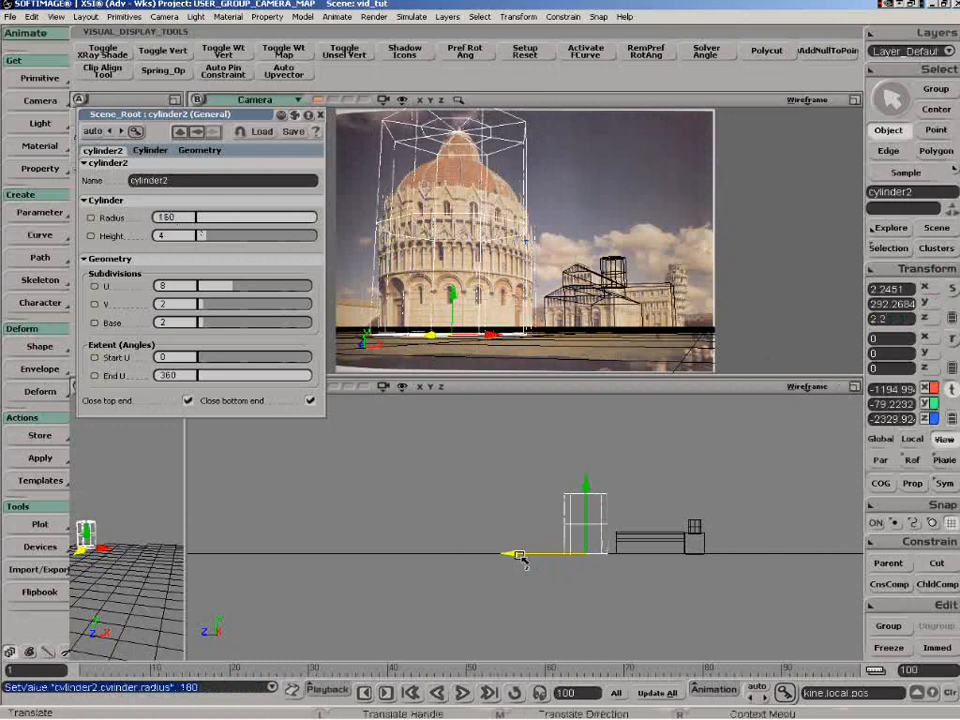
drag(519, 555, 522, 560)
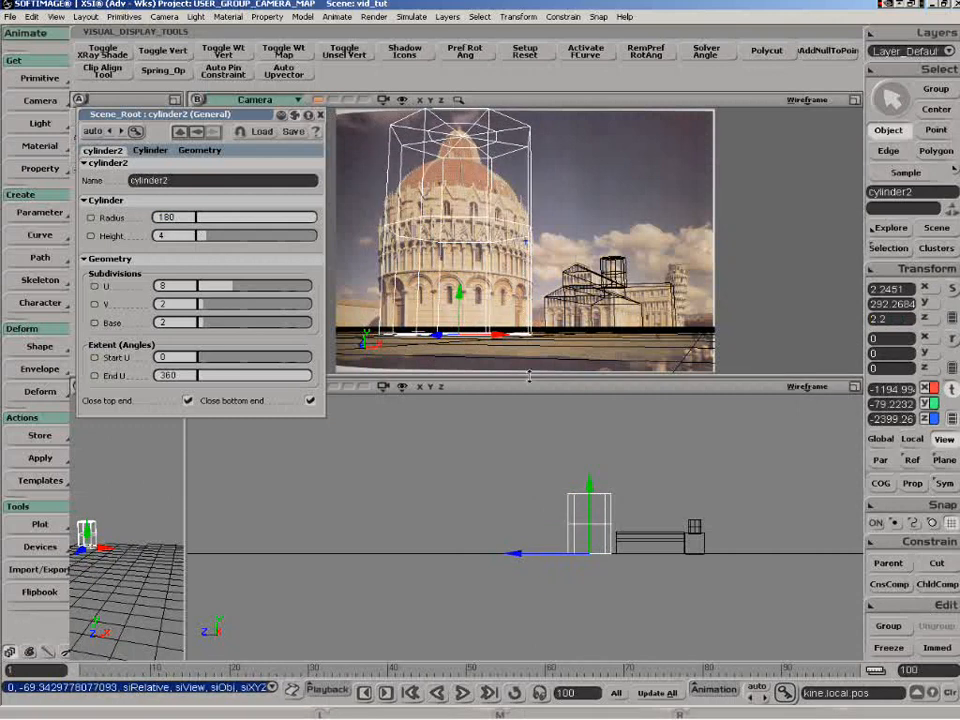
key(space)
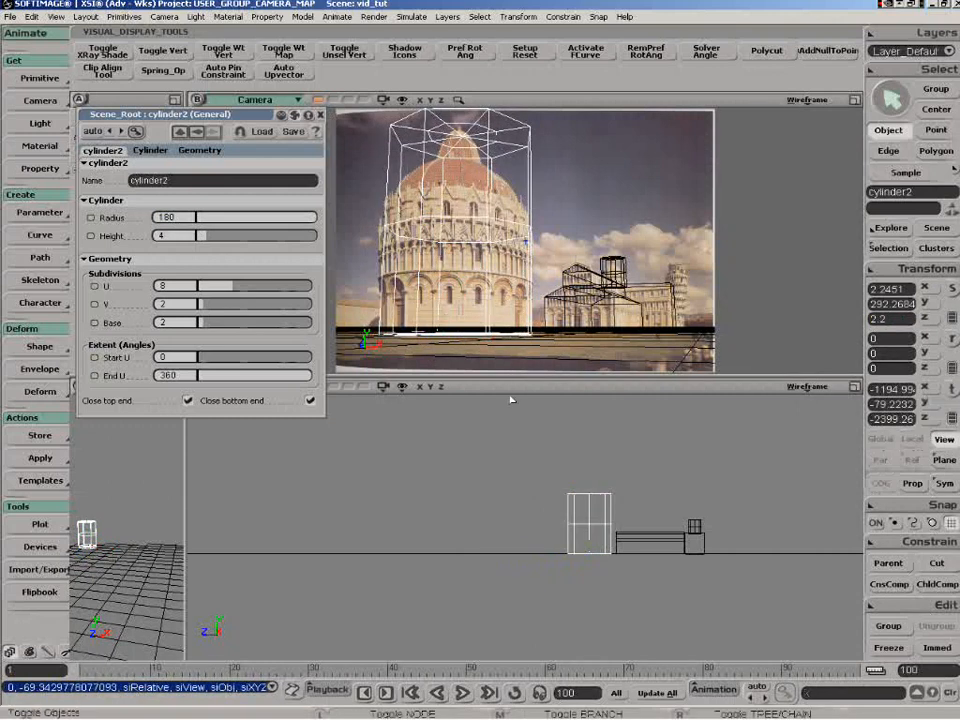
Try panning, zooming and orbiting the enlarged Camera view over the baptistery, and restore its stored camera position.
click(320, 115)
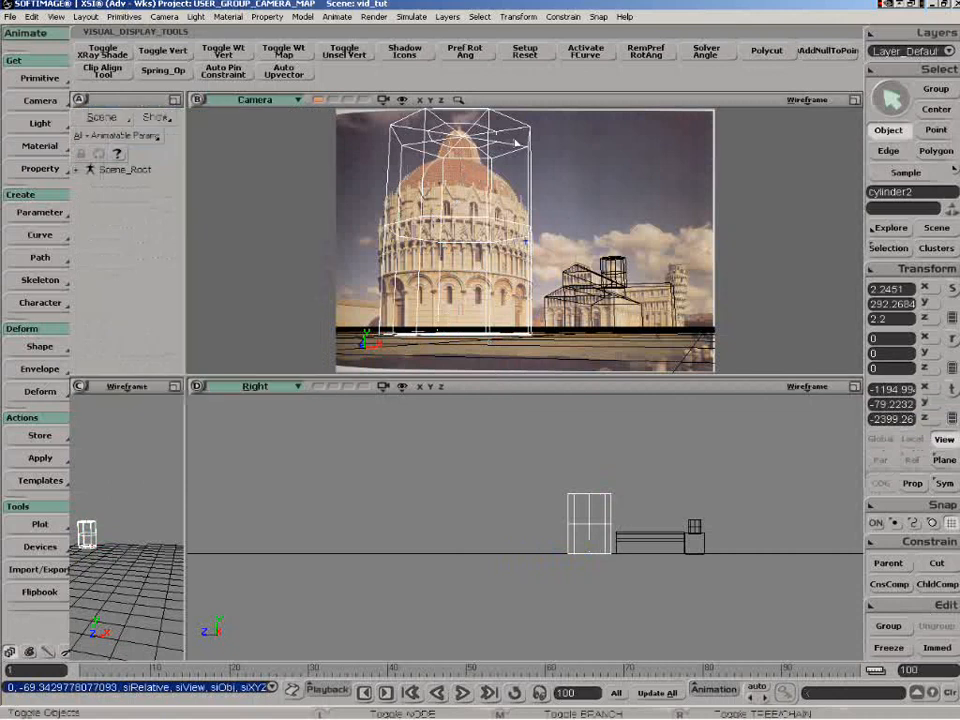
click(855, 100)
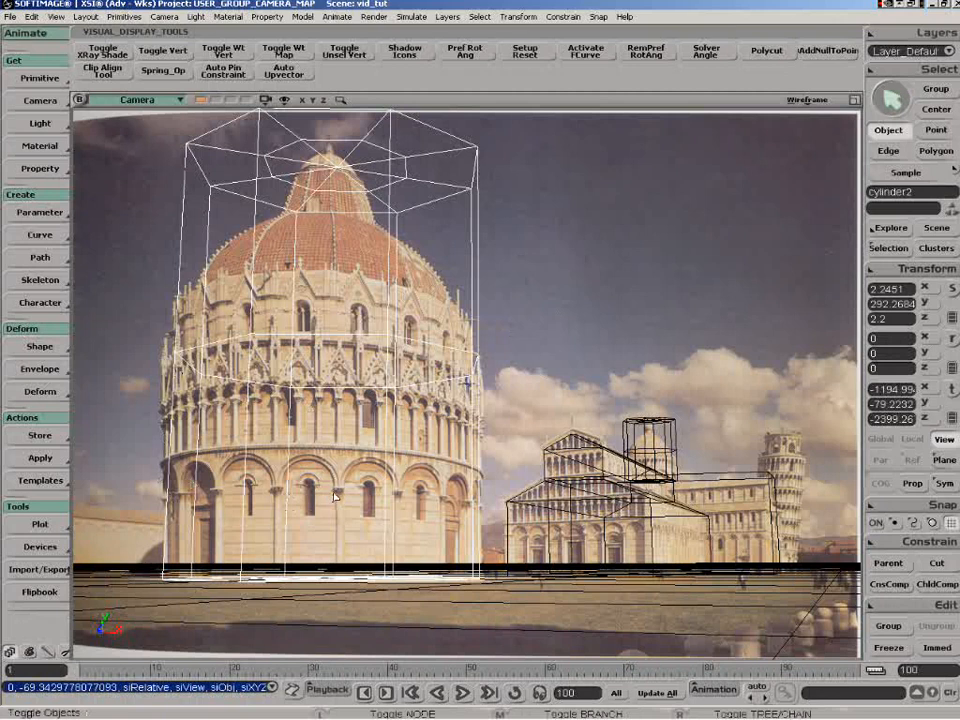
key(z)
middle_click(415, 484)
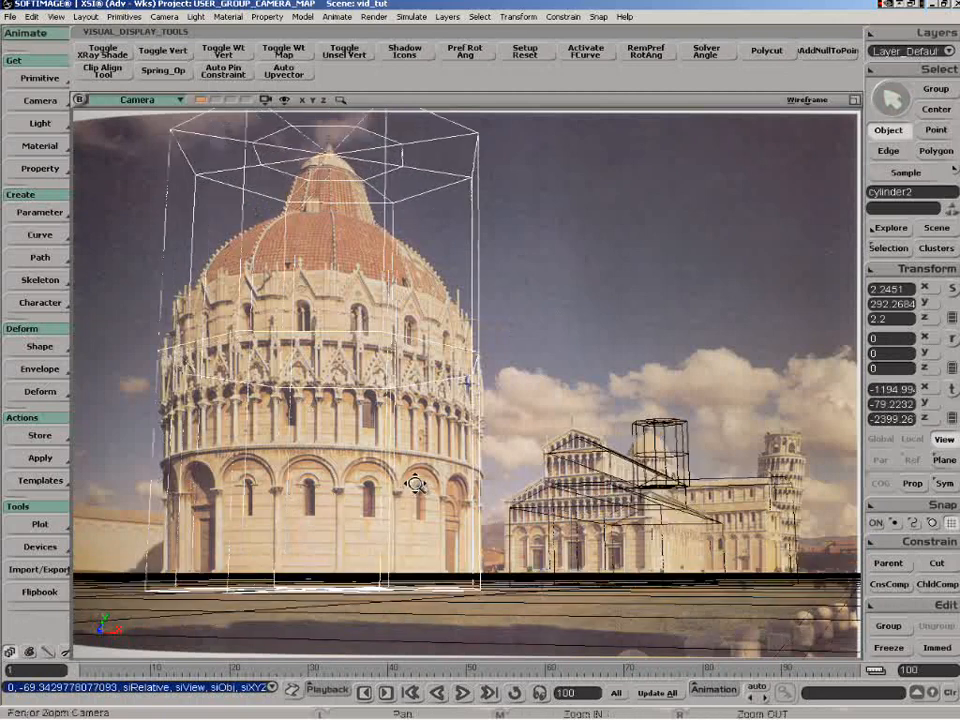
right_click(416, 484)
right_click(417, 484)
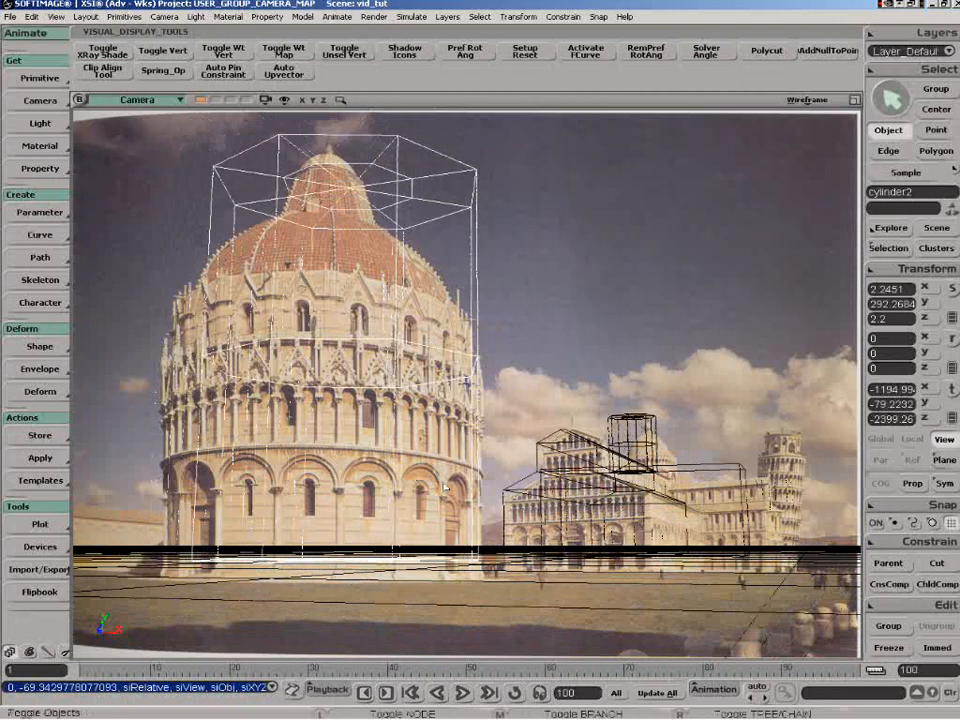
key(p)
drag(429, 471, 391, 446)
key(z)
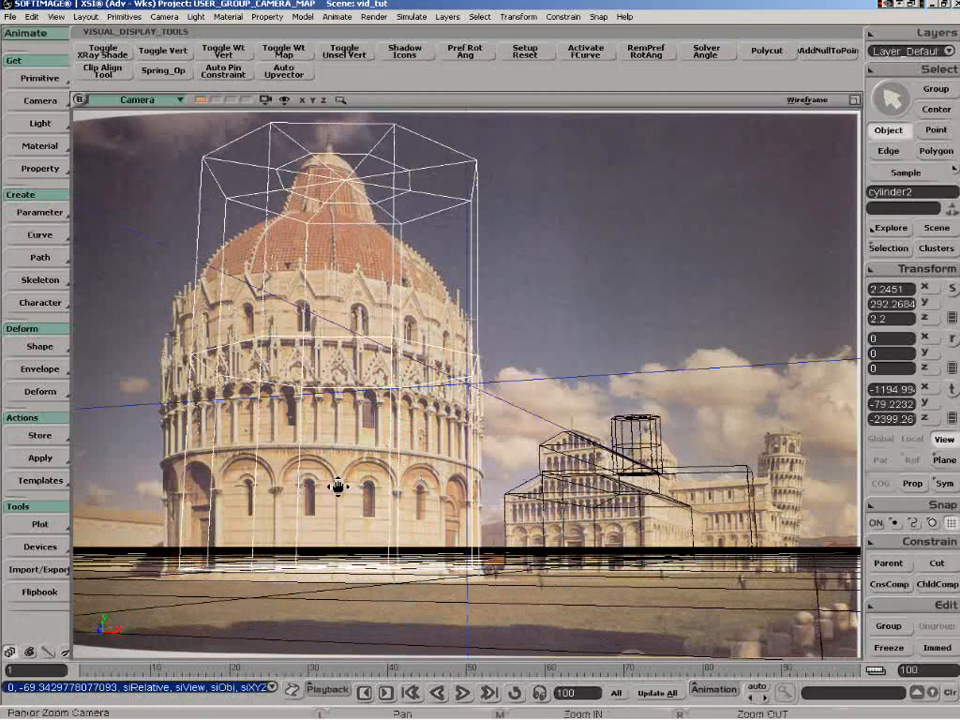
key(z)
click(202, 101)
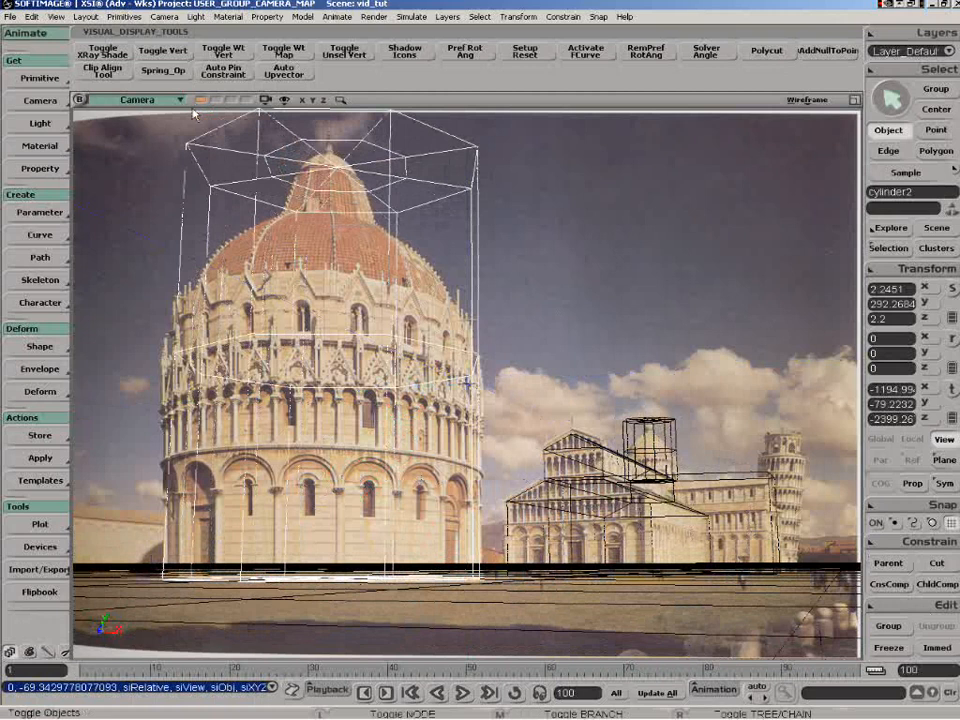
click(200, 100)
click(854, 100)
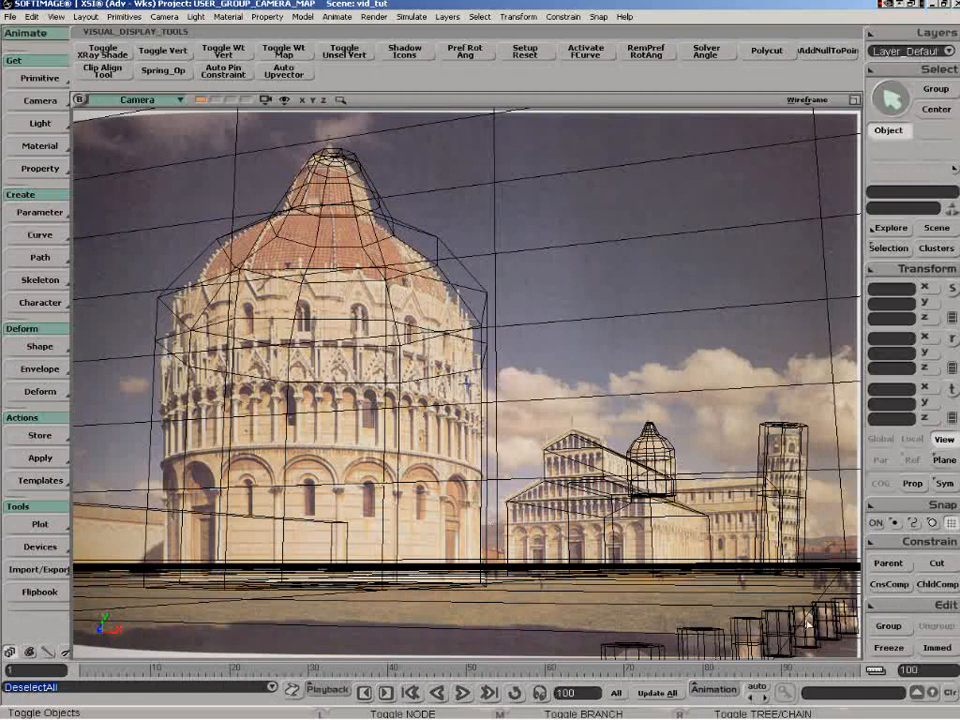
Inspect the foreground posts, the sky plate and the wall in the finished scene by selecting them over the photo.
click(840, 624)
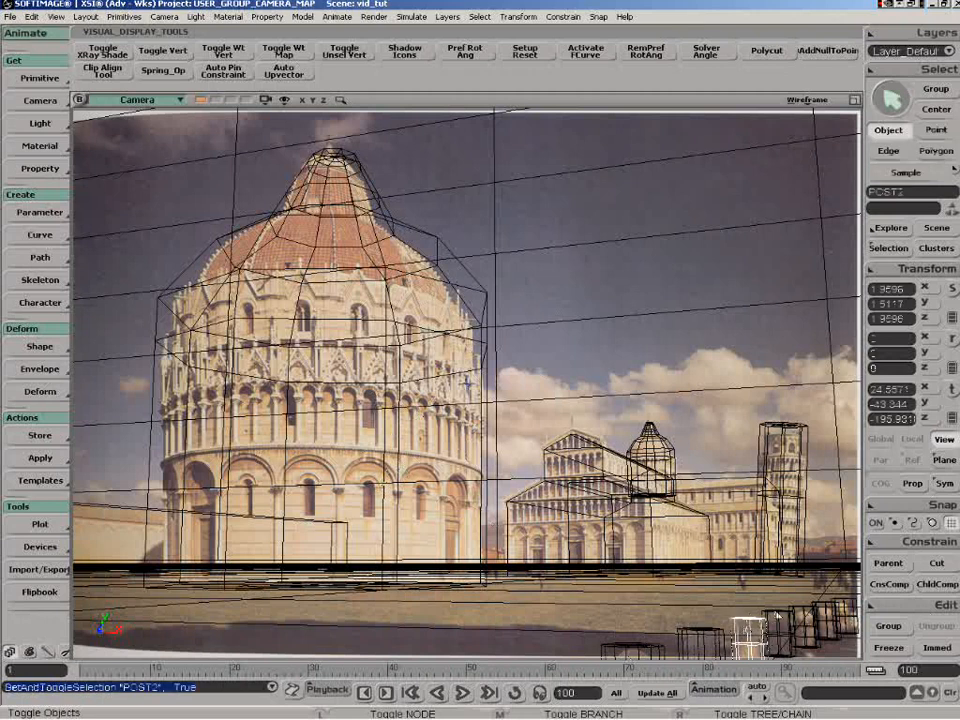
click(718, 641)
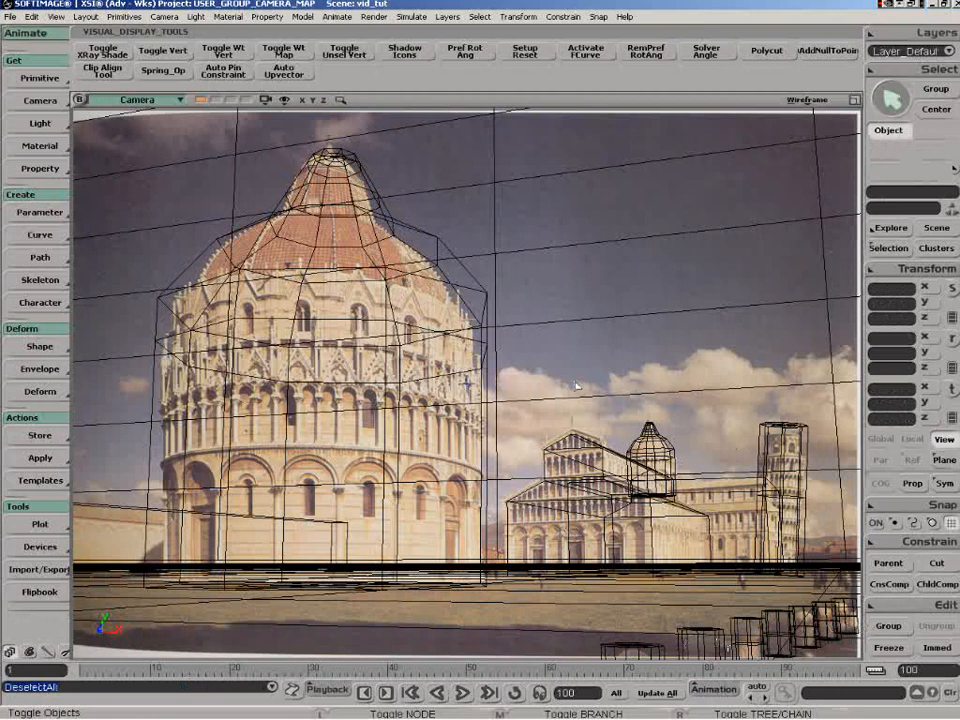
click(540, 306)
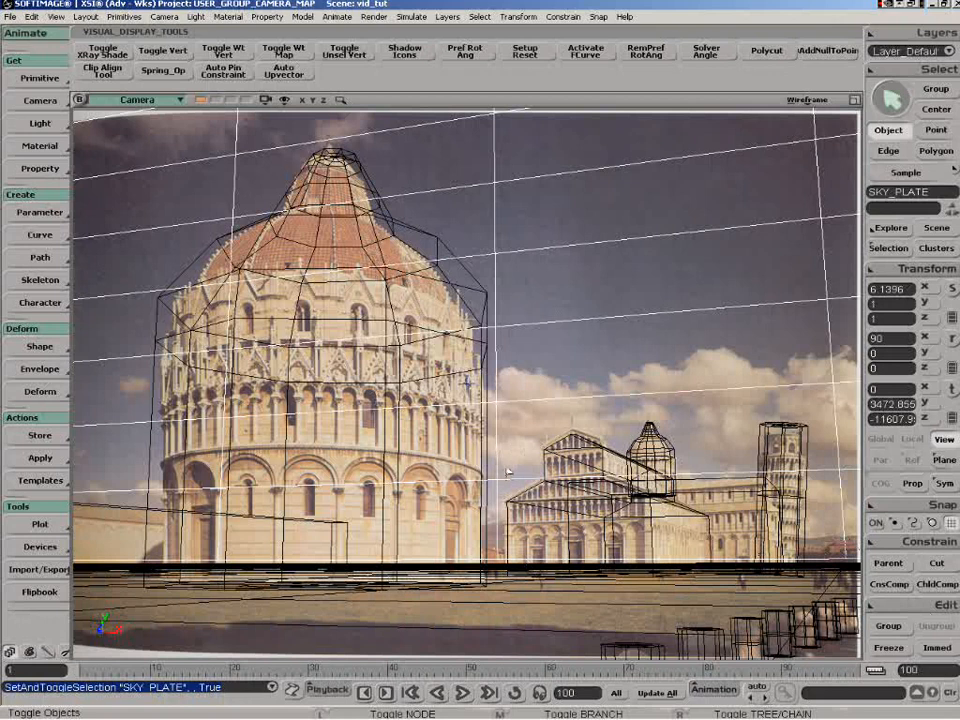
click(122, 527)
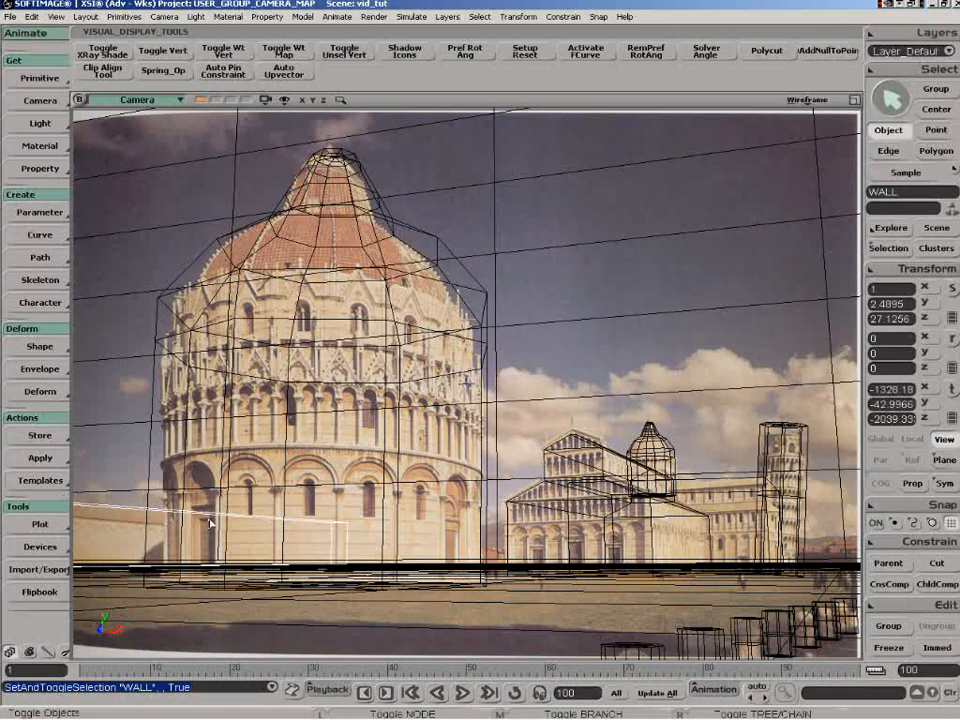
Enlarge the Explorer and Camera views, collapse the building hierarchies and branch-select all geometry from BG_BUILDING3 to WALL.
click(854, 99)
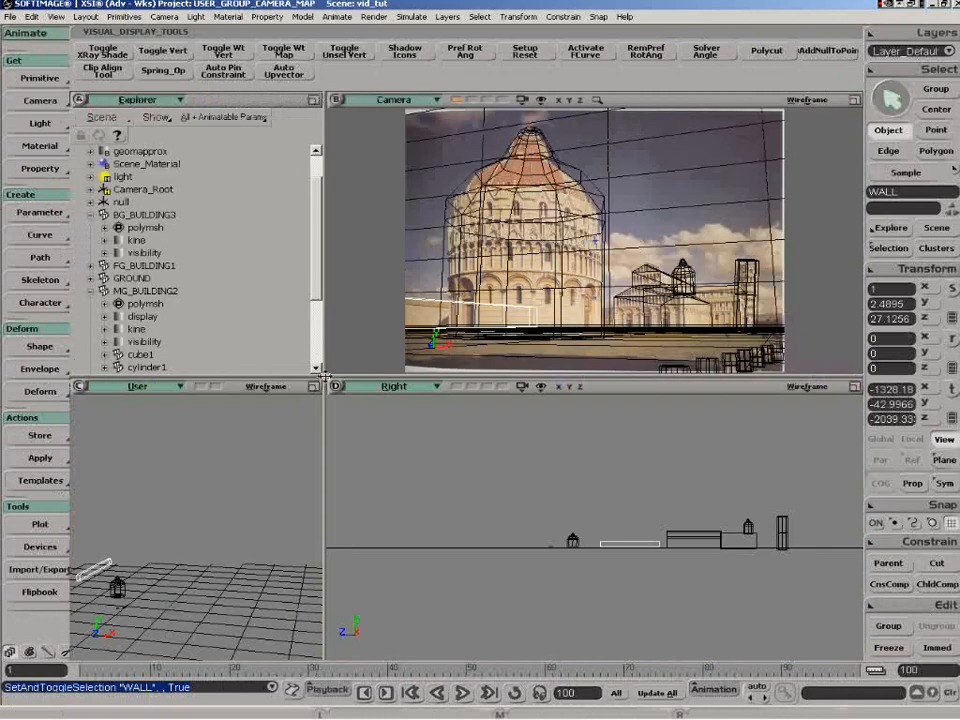
drag(326, 377, 366, 605)
click(90, 310)
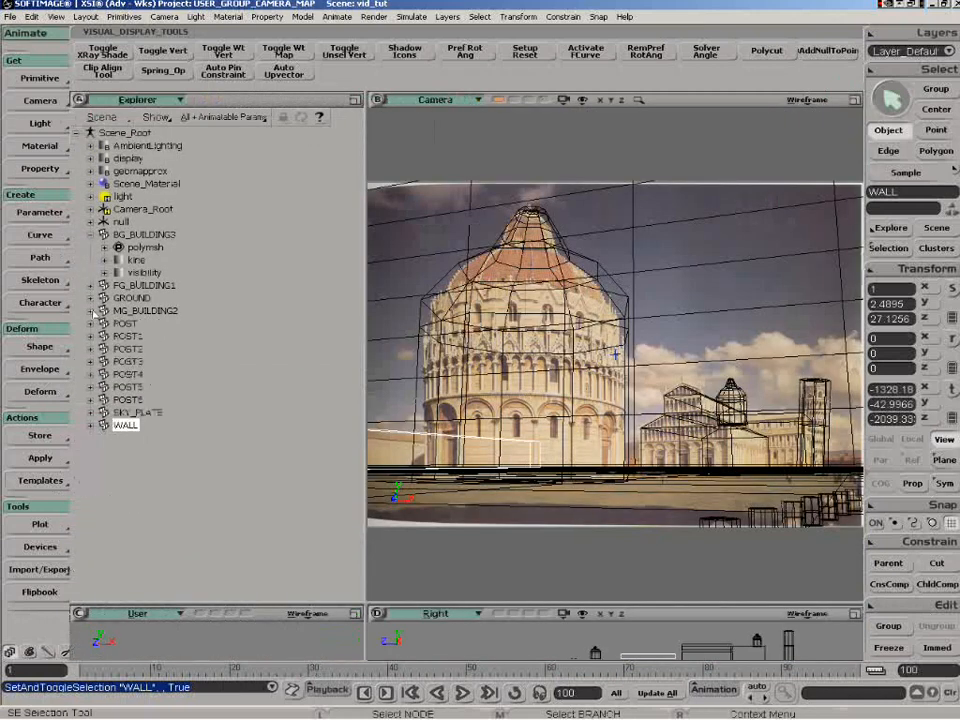
click(90, 234)
middle_click(130, 236)
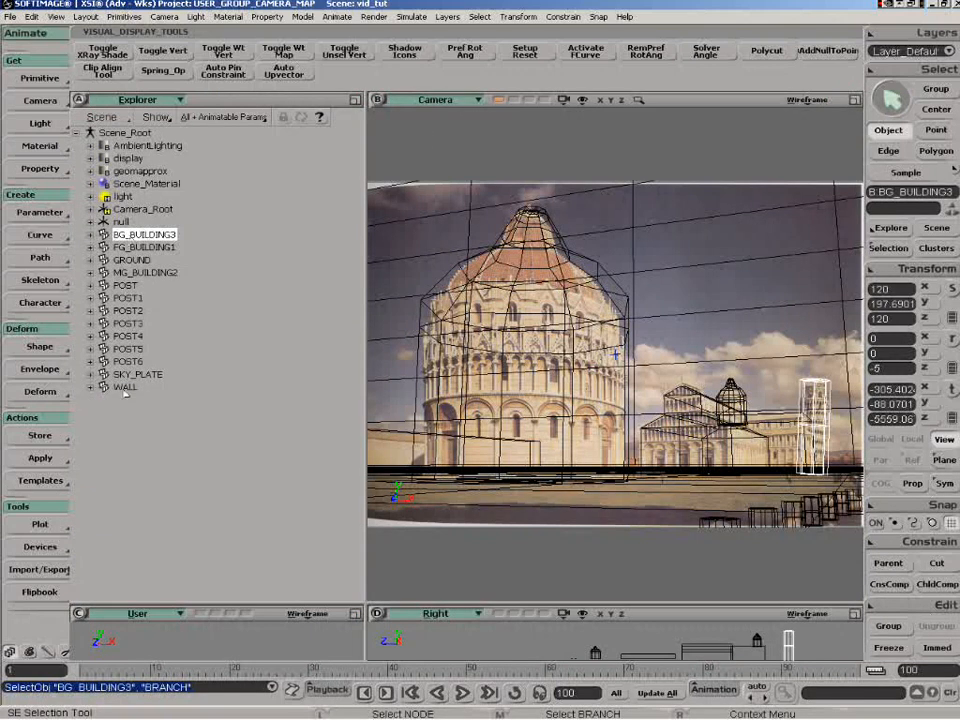
shift+middle_click(125, 387)
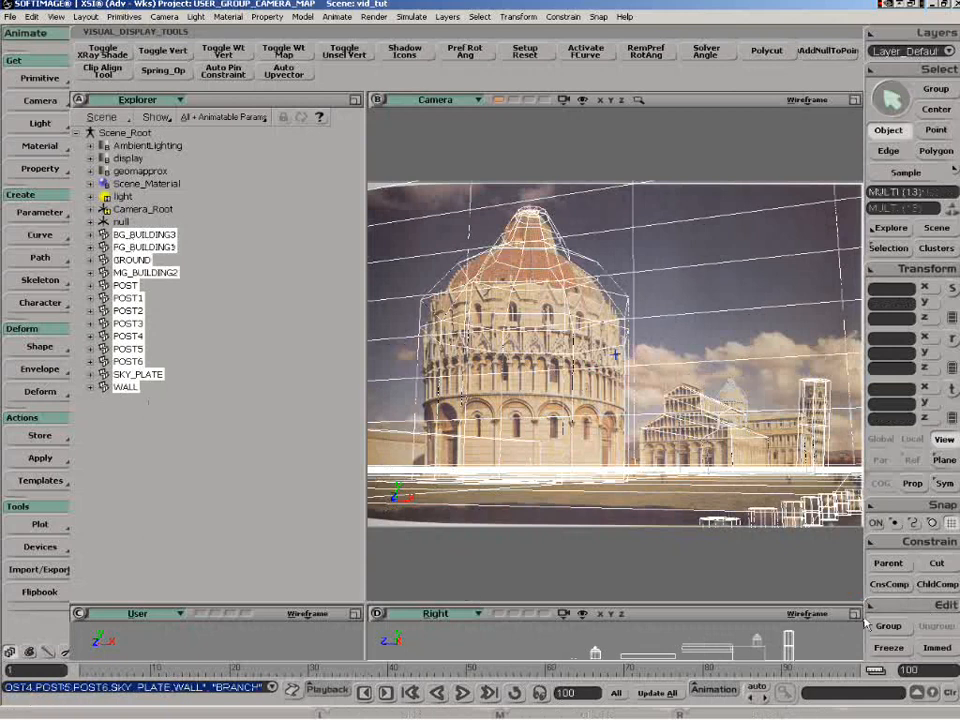
Examine in the Right view how the sky plate, ground and buildings are spaced in depth from the camera.
key(F12)
key(z)
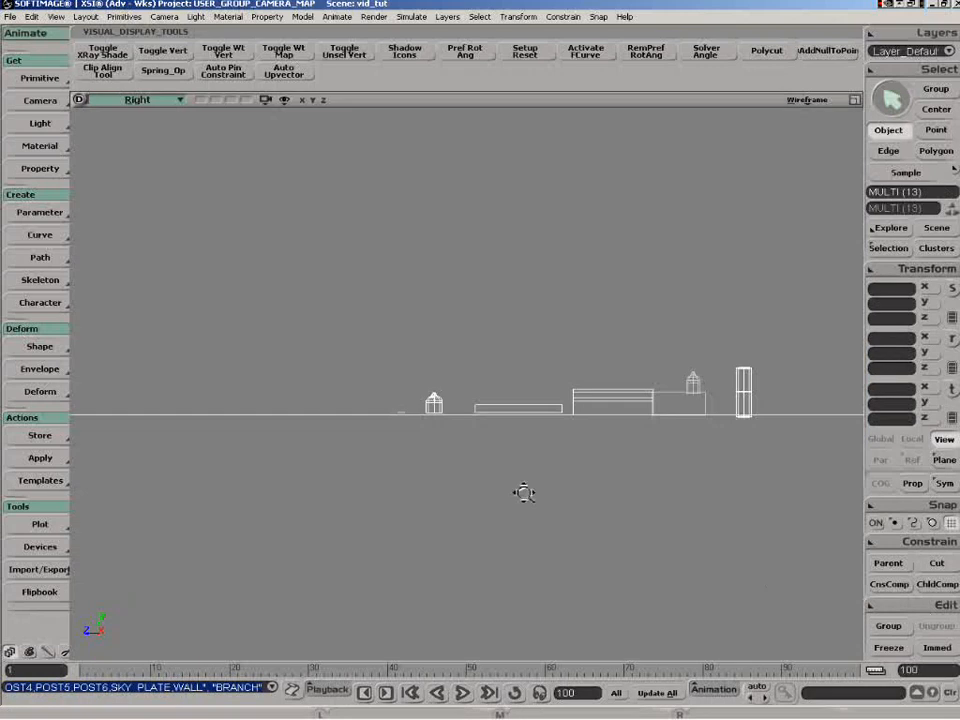
right_drag(524, 493, 549, 488)
drag(549, 488, 447, 492)
click(357, 482)
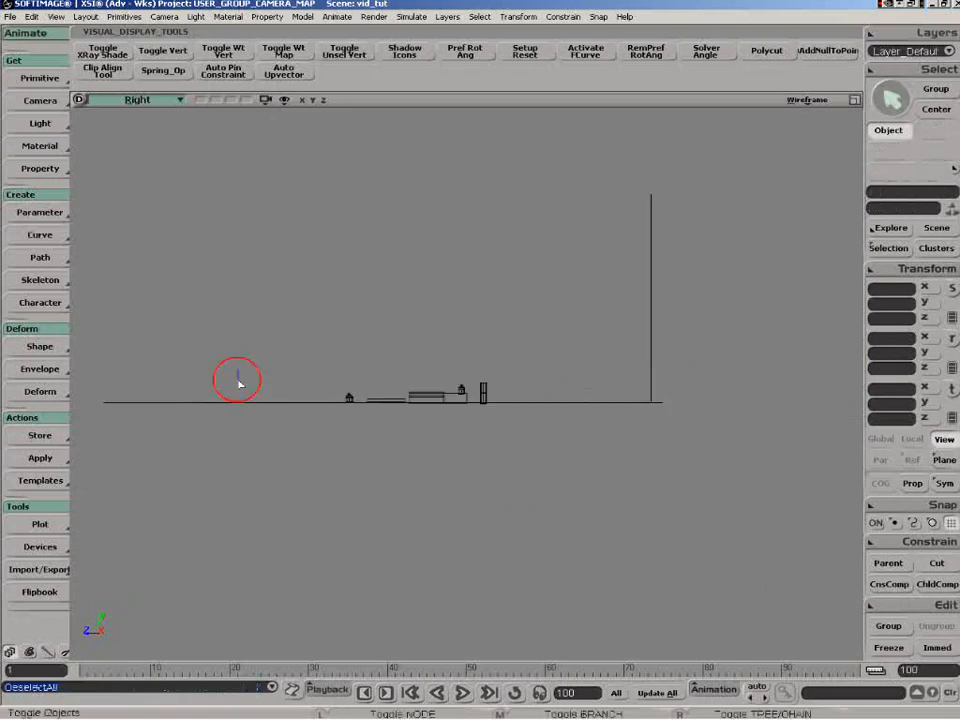
drag(238, 380, 253, 478)
drag(662, 317, 622, 359)
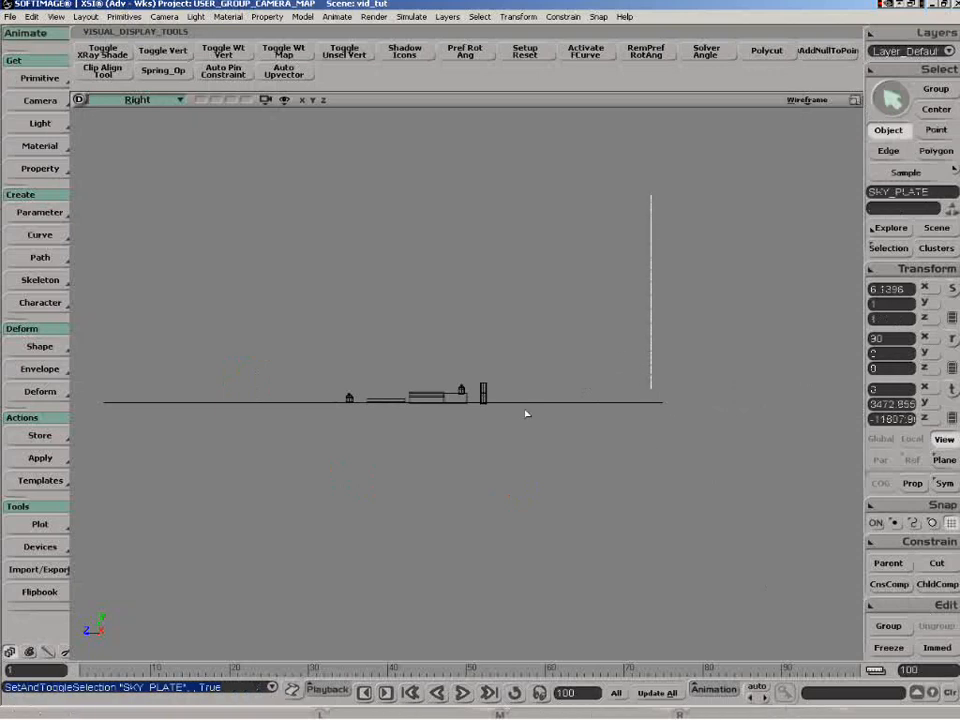
key(z)
middle_drag(507, 440, 403, 516)
drag(403, 516, 608, 522)
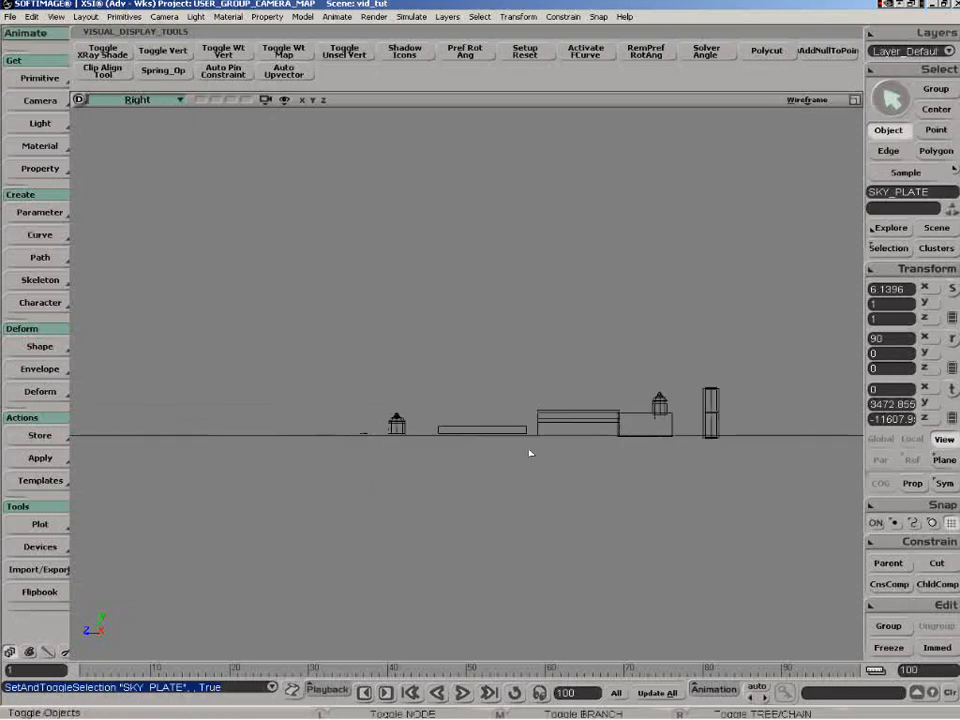
Try to extend FG_BUILDING1 by moving its bottom points down to the ground plane in the Right view.
key(z)
middle_drag(424, 446, 343, 527)
drag(343, 527, 438, 419)
middle_drag(438, 419, 397, 441)
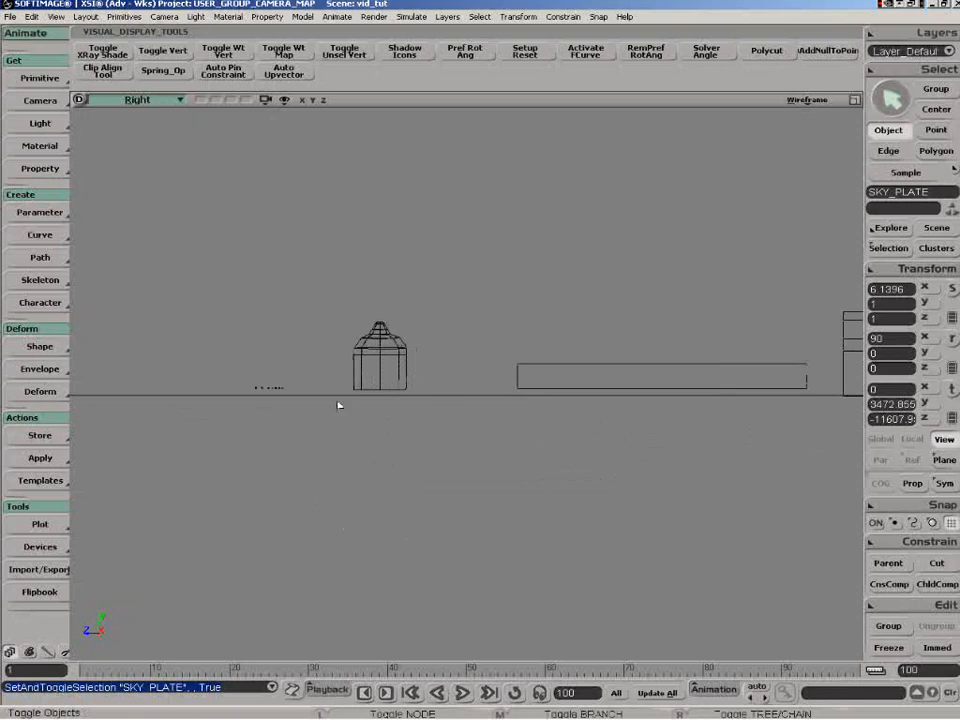
click(392, 380)
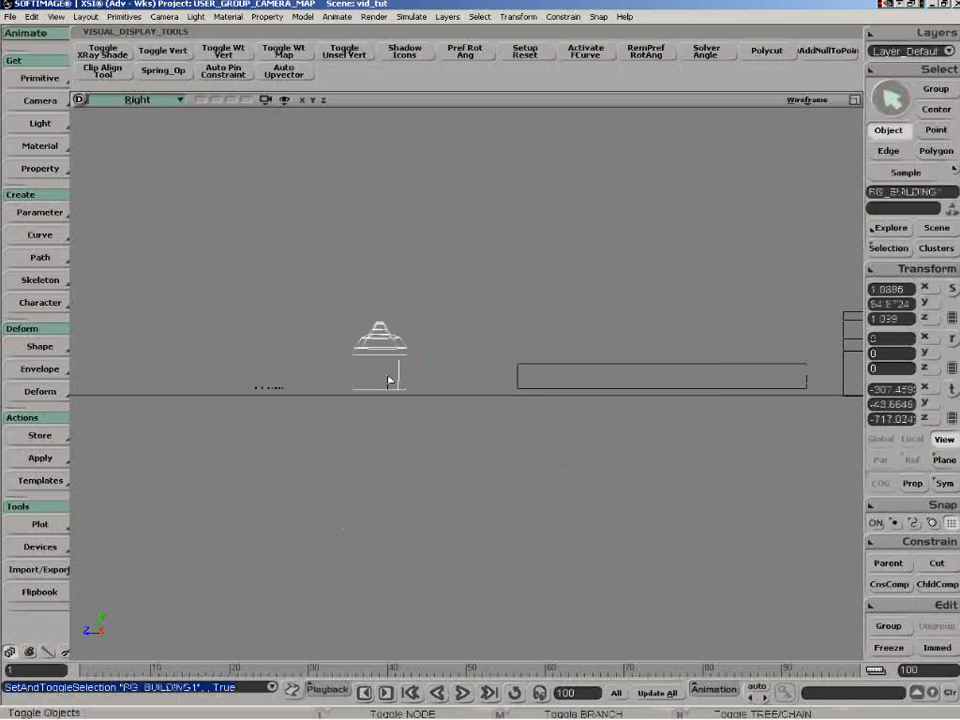
key(t)
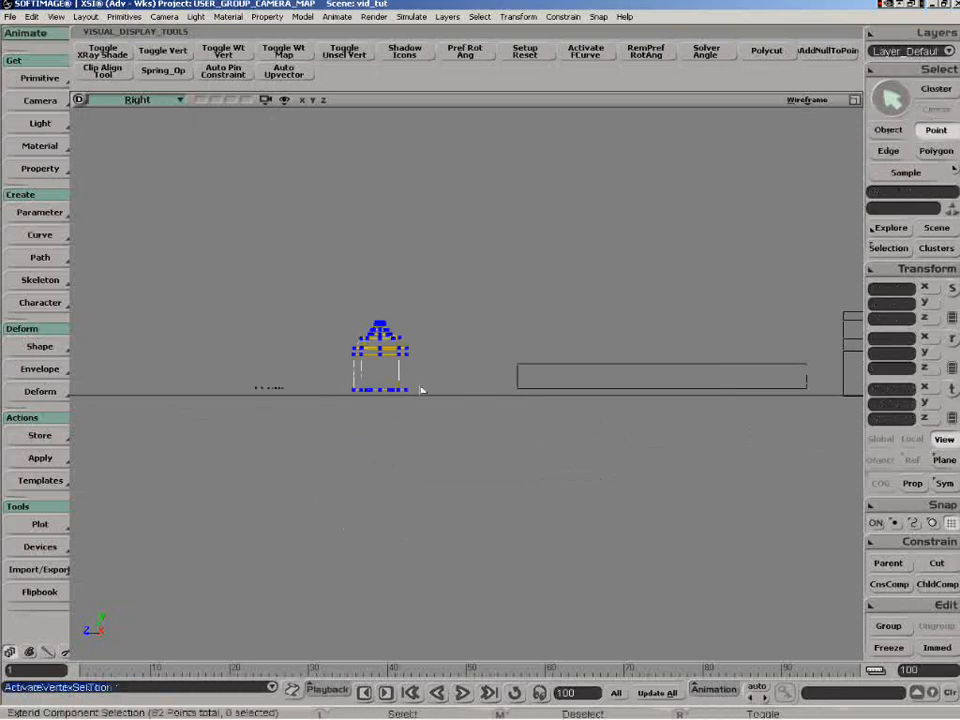
drag(418, 388, 369, 422)
key(v)
drag(380, 371, 380, 376)
key(t)
middle_drag(420, 387, 345, 408)
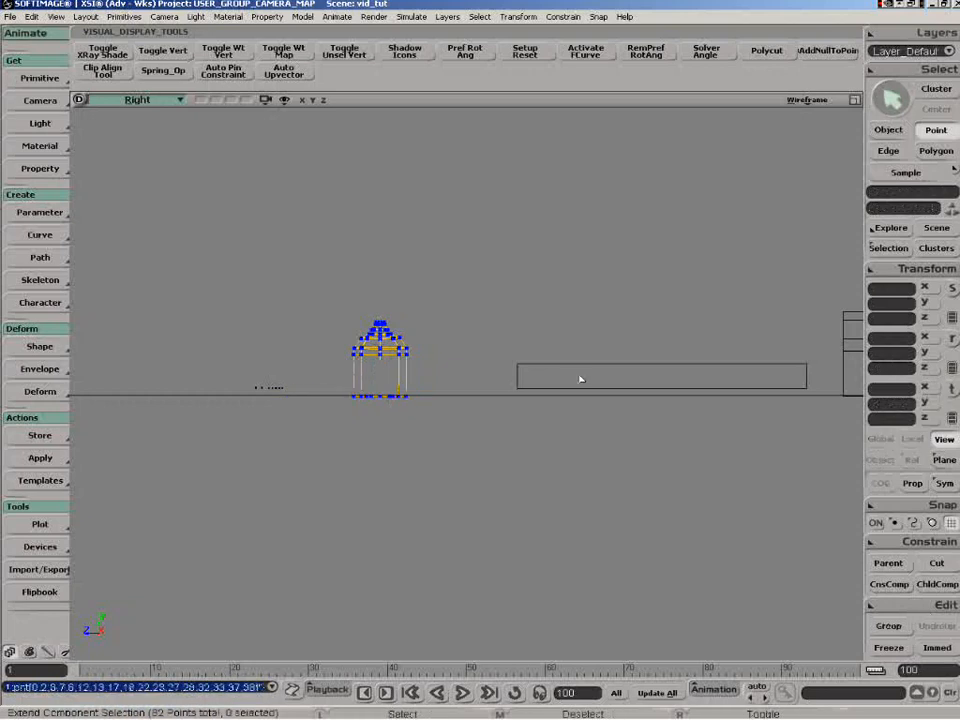
Try to extend WALL by moving its bottom points down to the ground plane.
drag(547, 374, 507, 388)
key(space)
click(810, 388)
key(t)
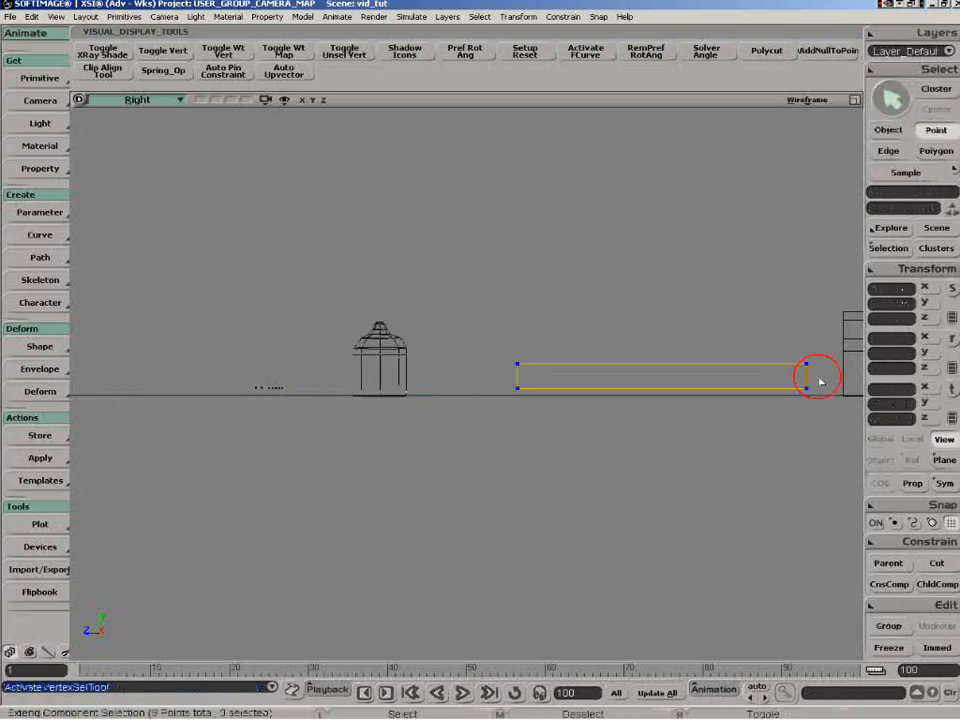
drag(819, 380, 472, 451)
key(v)
drag(662, 371, 656, 394)
key(space)
middle_drag(725, 333, 441, 490)
middle_drag(848, 370, 657, 484)
Examine the gap between the row of posts and the ground plane in the Right view, checking the Camera view and selecting GROUND.
key(z)
drag(362, 454, 590, 470)
middle_drag(500, 500, 695, 513)
drag(695, 513, 433, 478)
middle_drag(433, 478, 600, 482)
drag(353, 483, 552, 497)
middle_drag(397, 491, 549, 453)
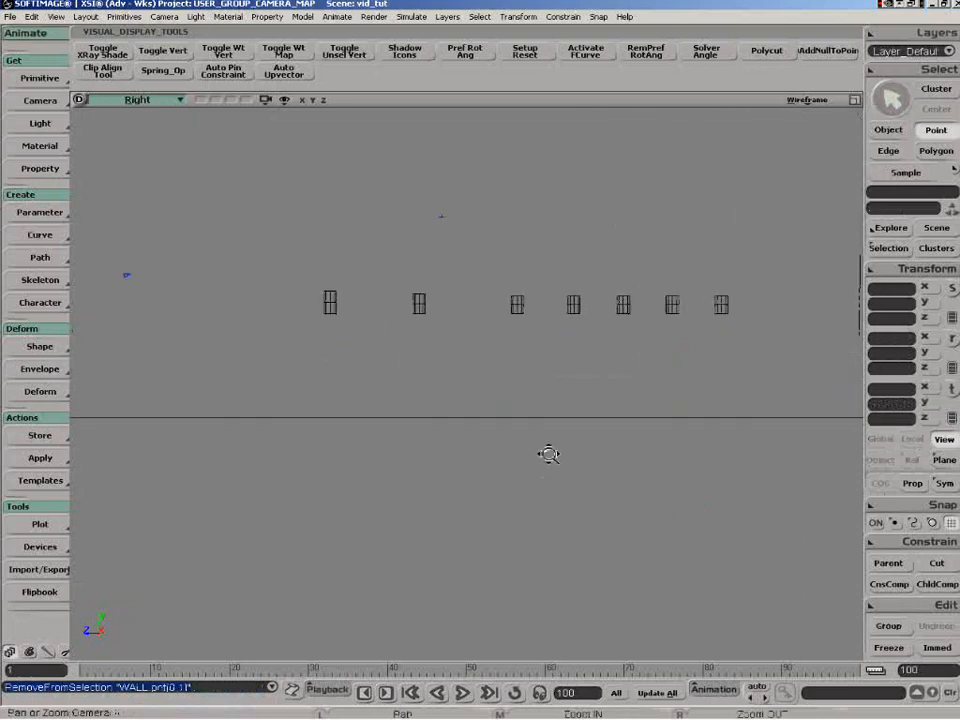
click(853, 99)
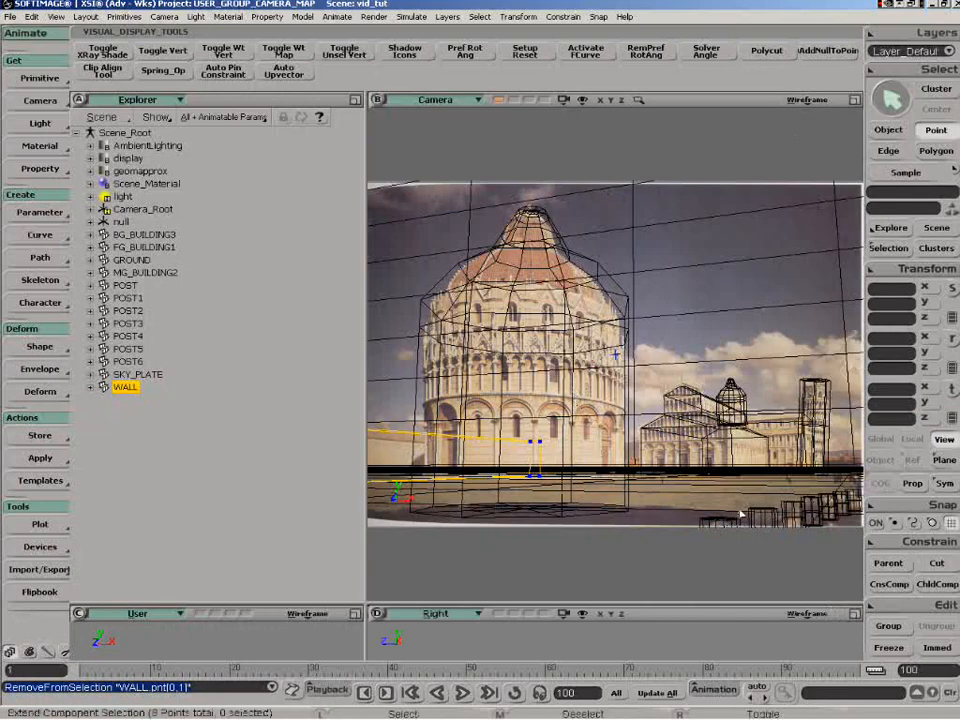
key(space)
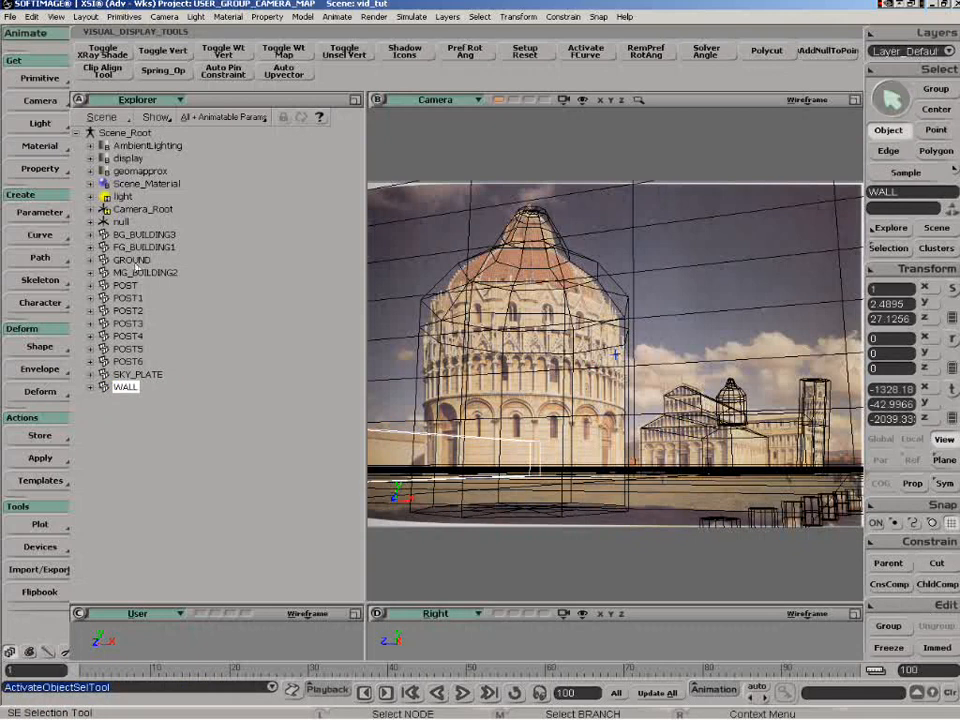
click(497, 484)
click(855, 614)
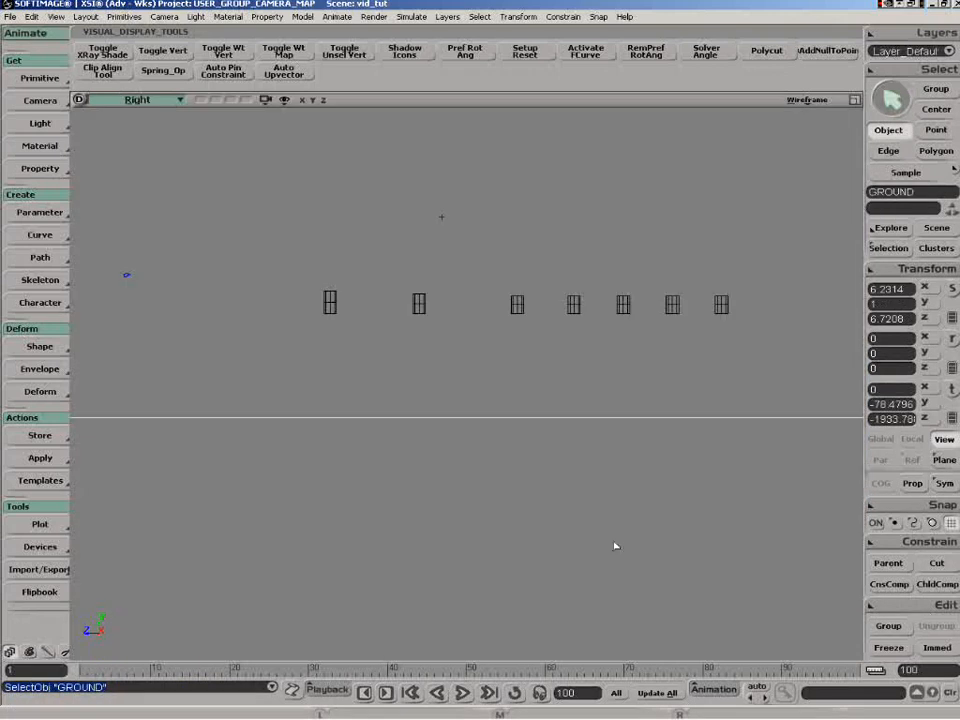
Try to extend all seven posts by moving their bottom points down to the ground plane together.
ctrl+click(333, 302)
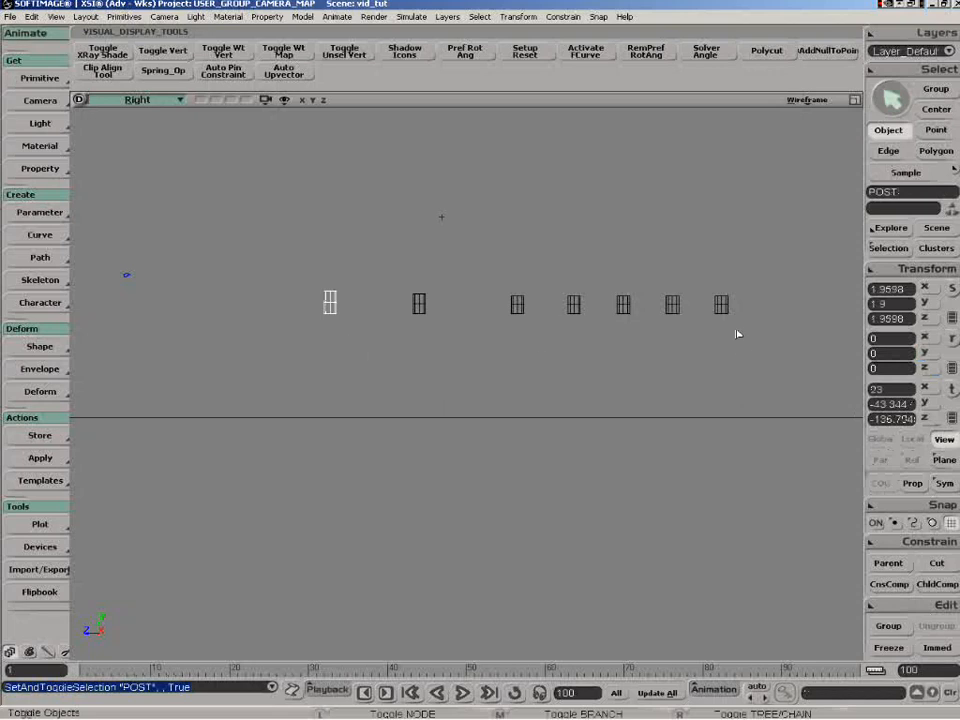
shift+drag(745, 310, 380, 395)
key(t)
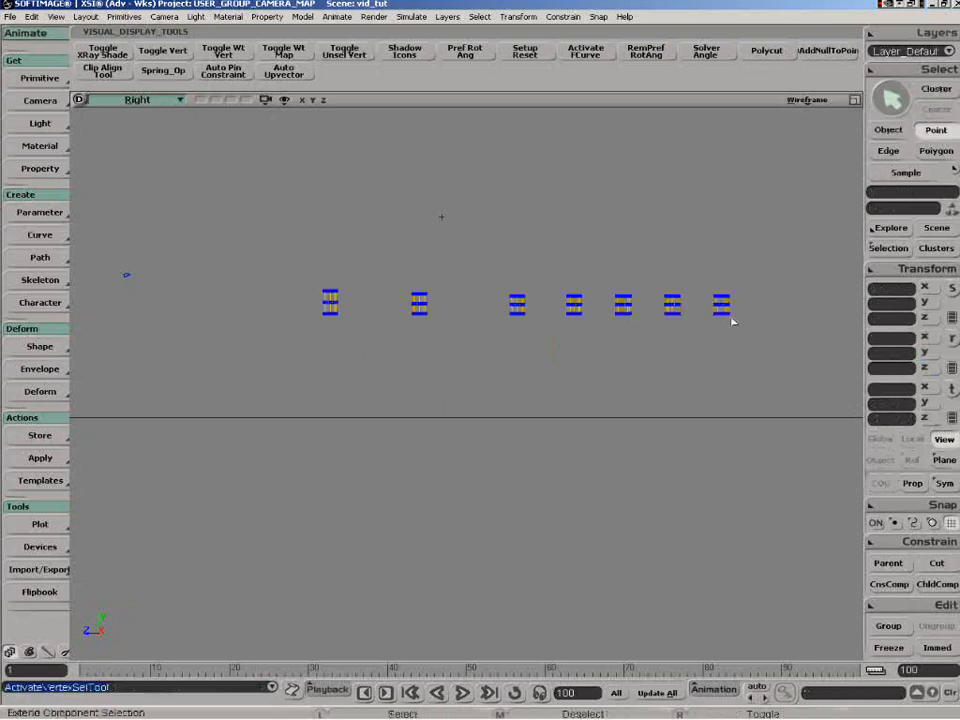
drag(725, 314, 231, 392)
key(v)
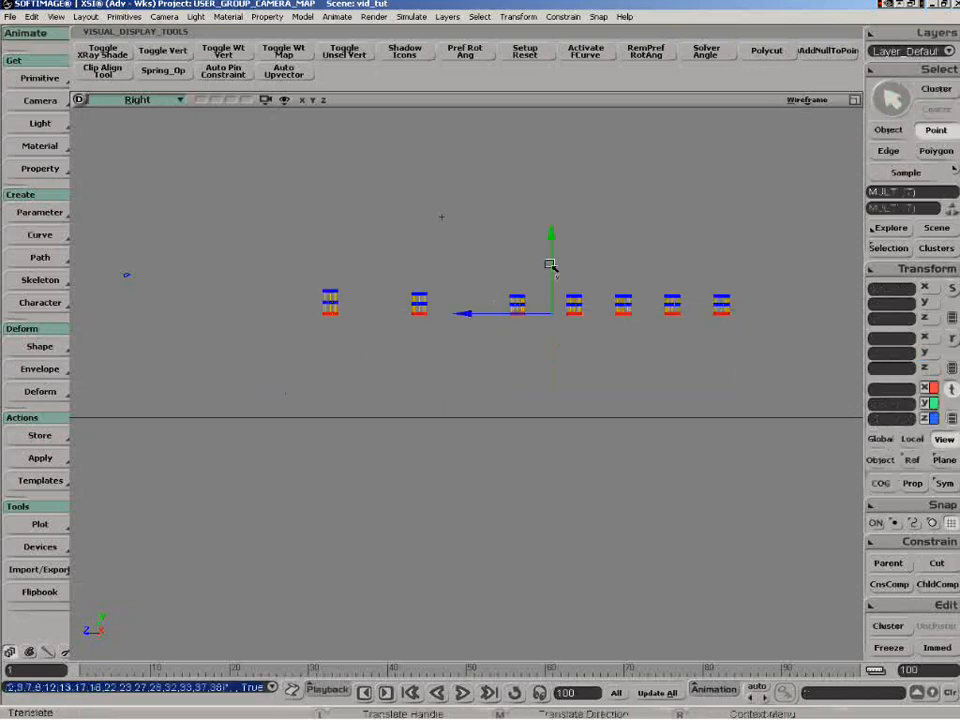
drag(551, 266, 549, 370)
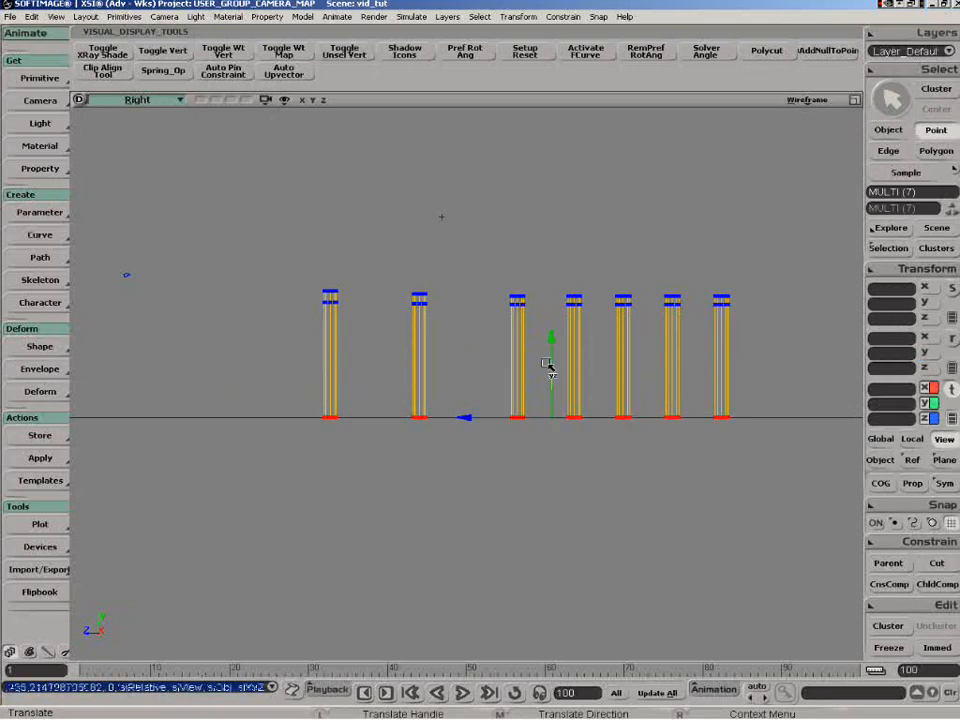
click(854, 100)
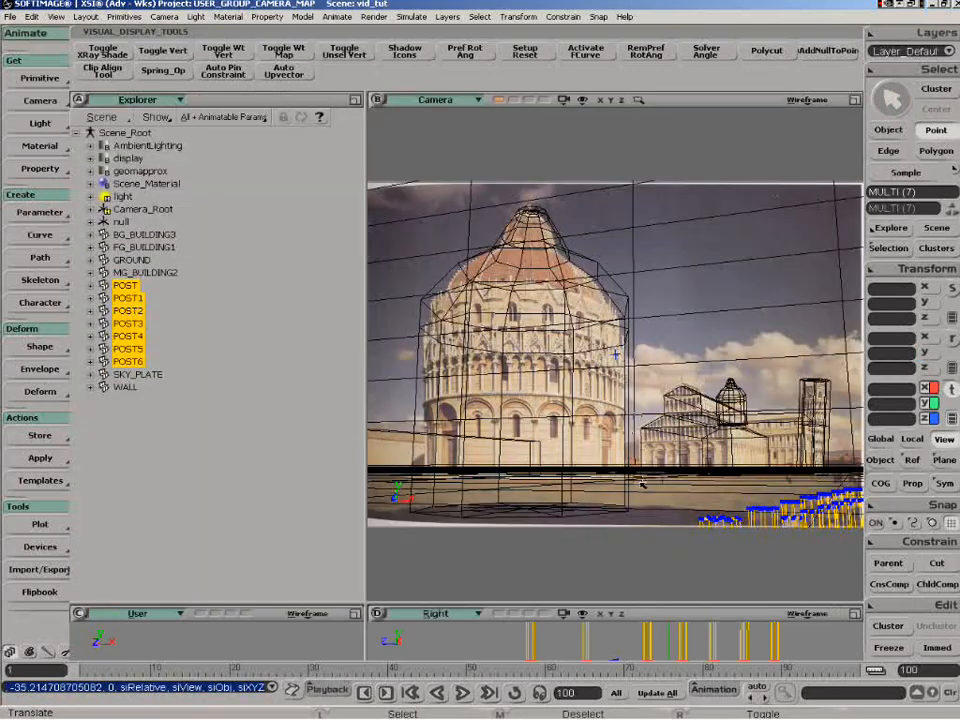
Return to object selection and set the Camera view's display mode to wireframe.
key(space)
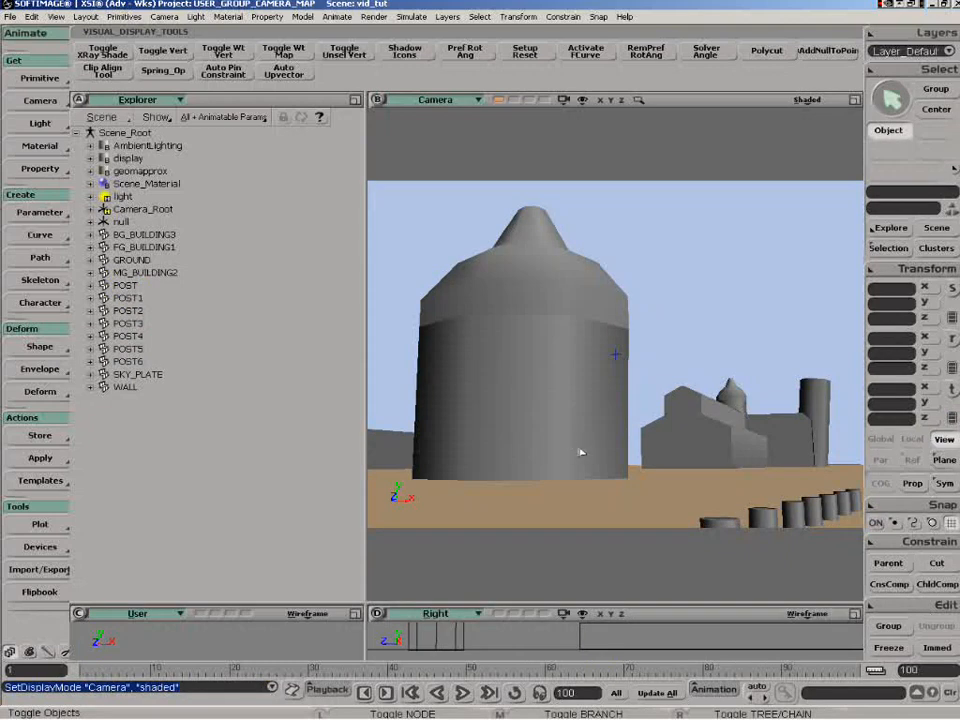
click(808, 101)
click(736, 173)
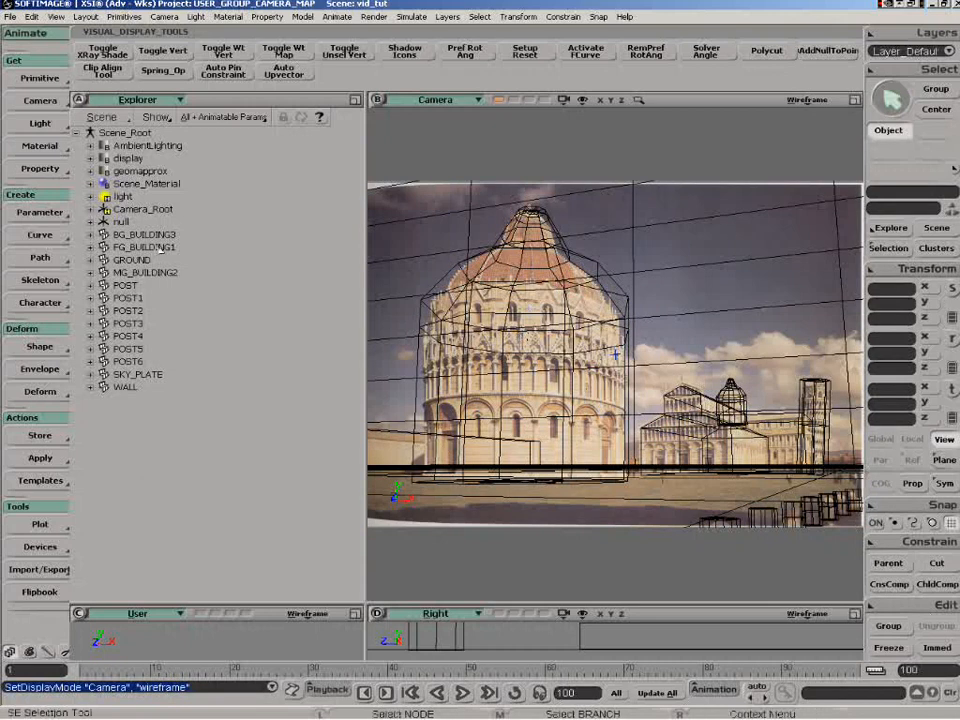
Hide all scene geometry from BG_BUILDING3 through WALL and check the unobstructed photo in the enlarged Camera view.
click(130, 234)
shift+click(125, 389)
key(h)
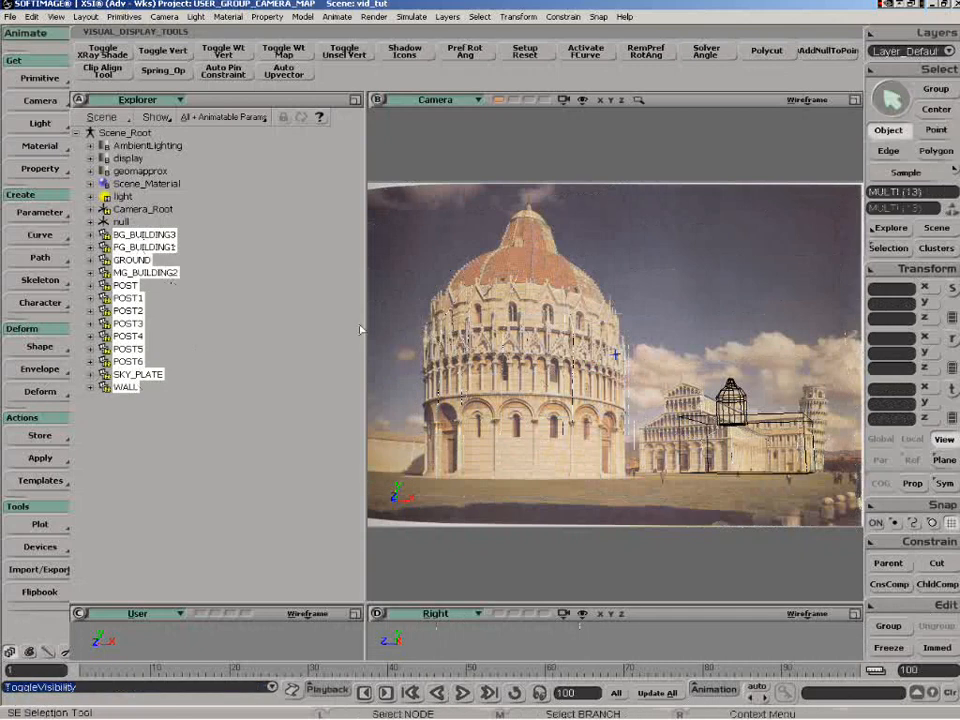
click(150, 273)
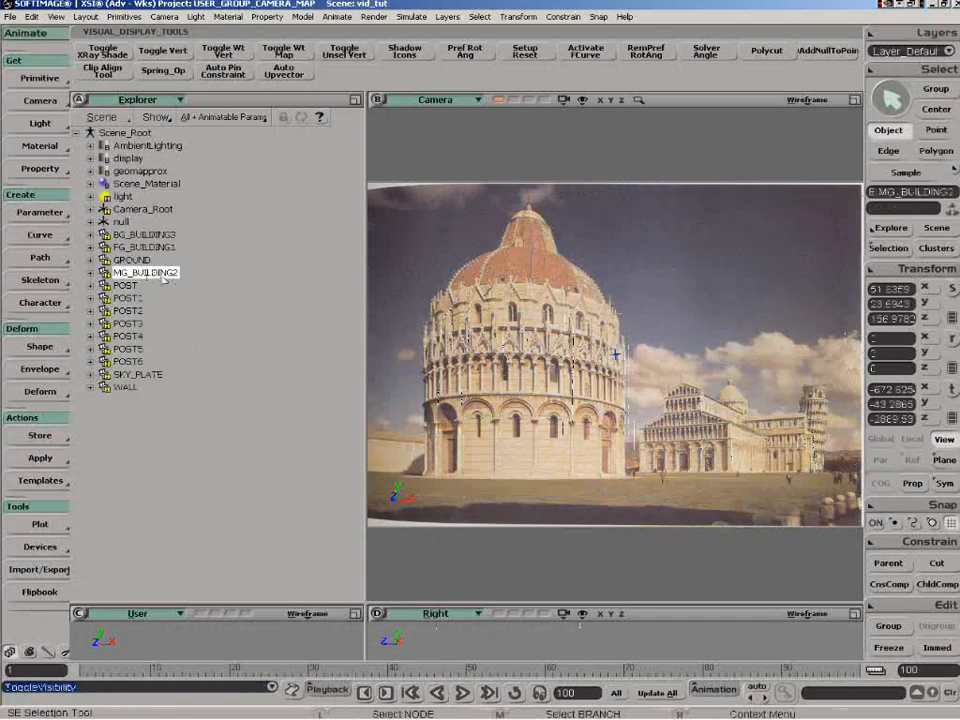
key(h)
click(855, 100)
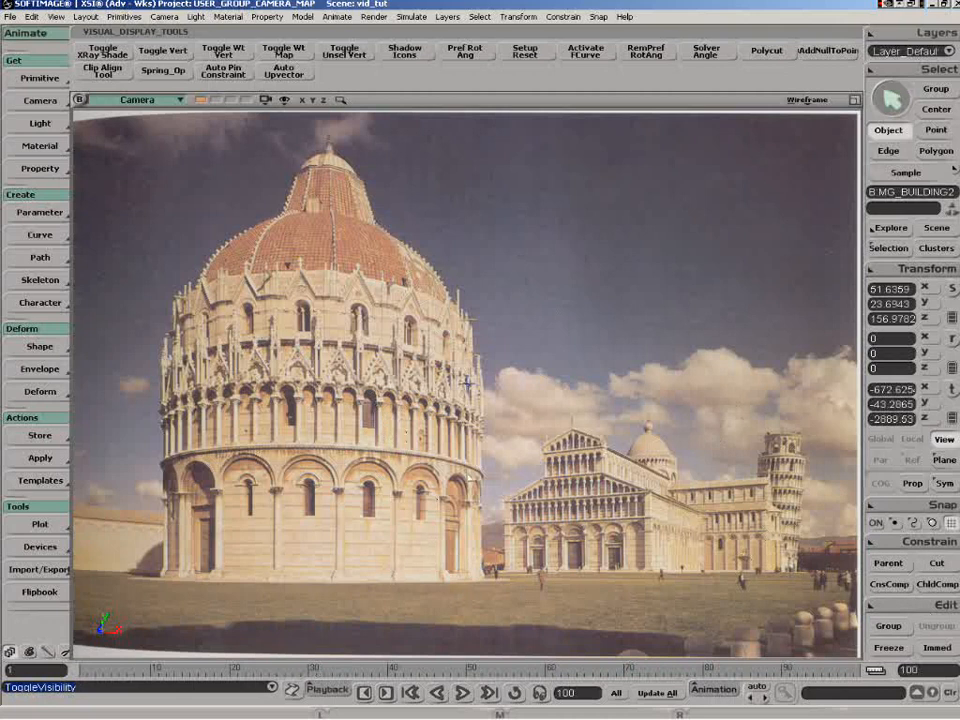
key(ctrl)
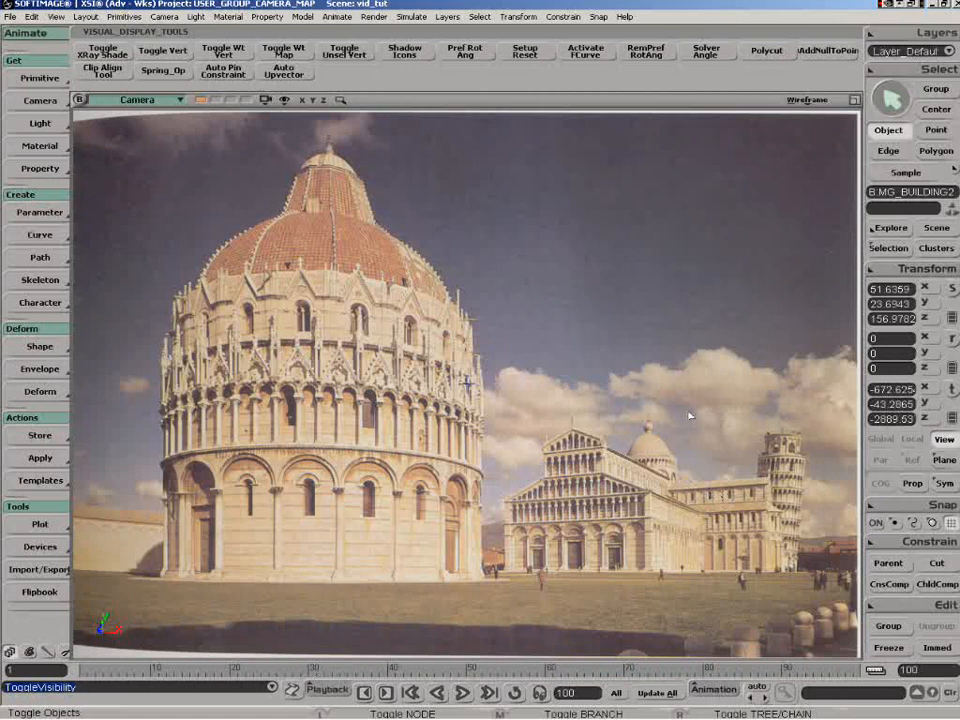
click(854, 100)
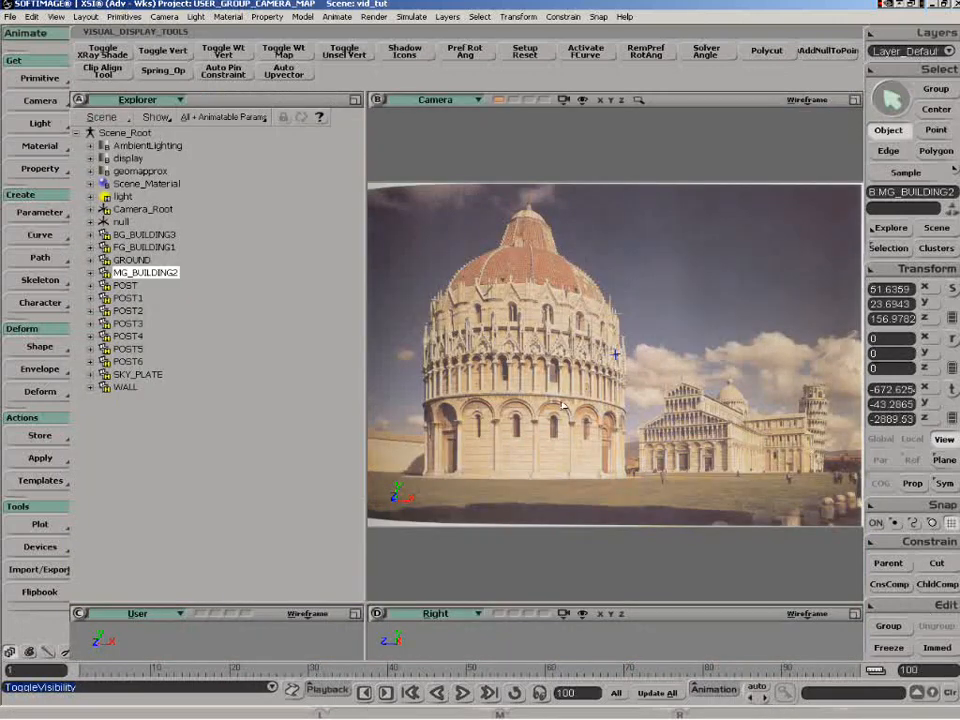
Replace the Explorer view with the Image Clip Viewer, enlarge it, and display the clip BG_BUILDING3_W_ALPHA_psd.
key(ctrl+z)
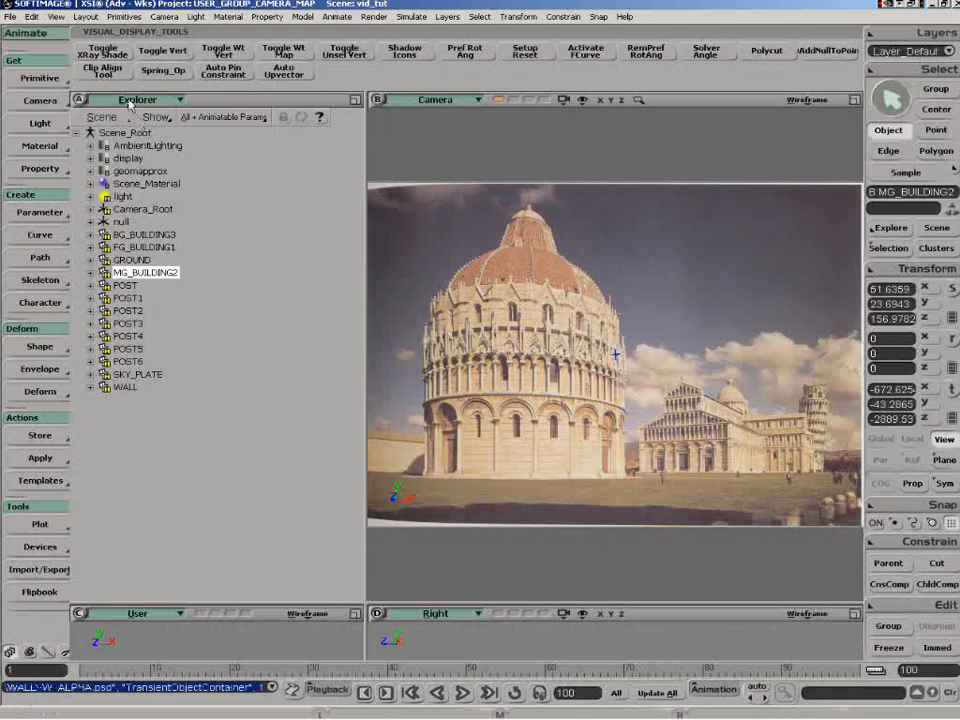
click(142, 100)
click(185, 322)
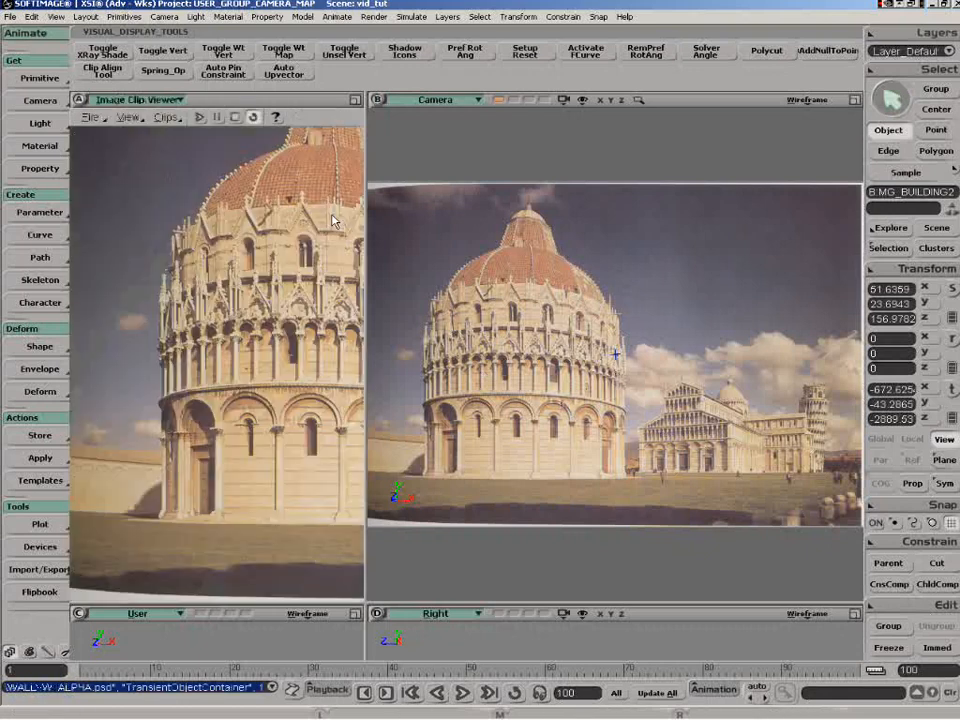
click(355, 100)
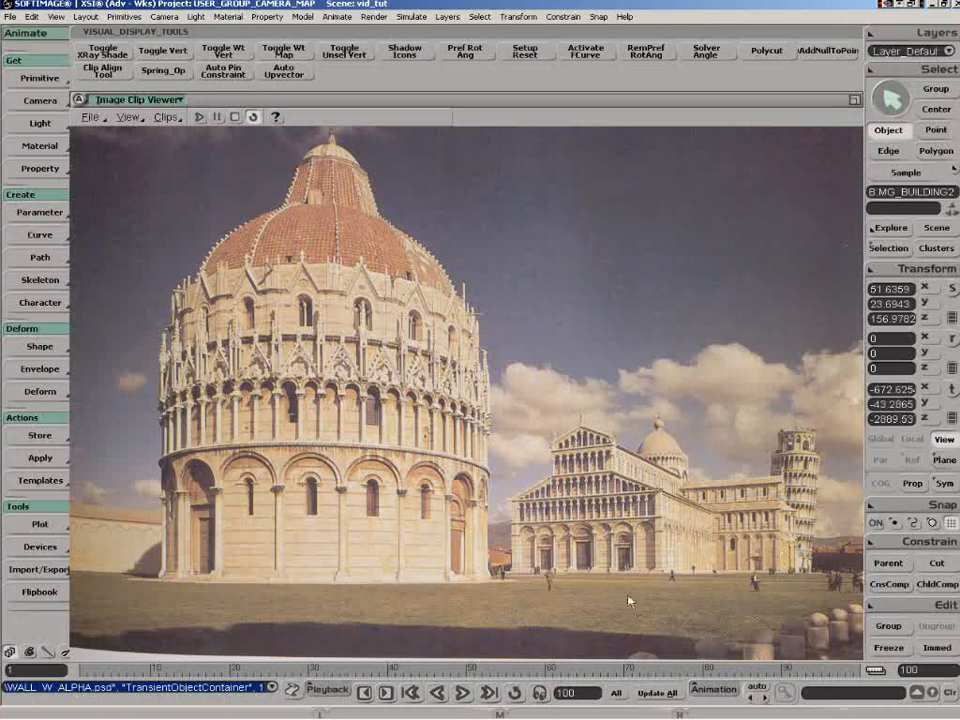
click(165, 117)
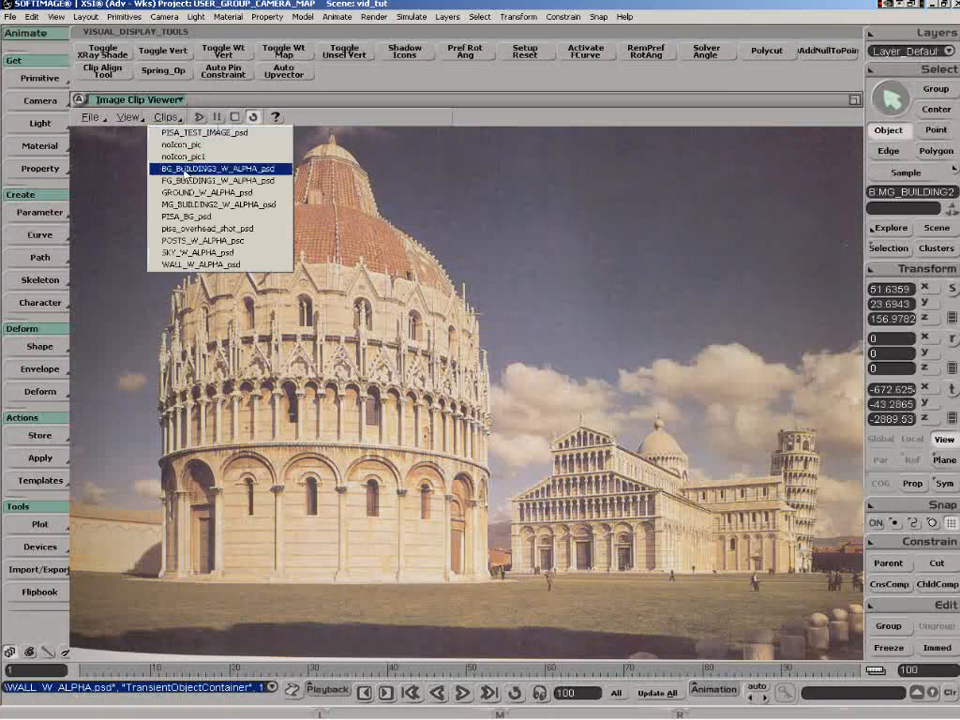
click(168, 168)
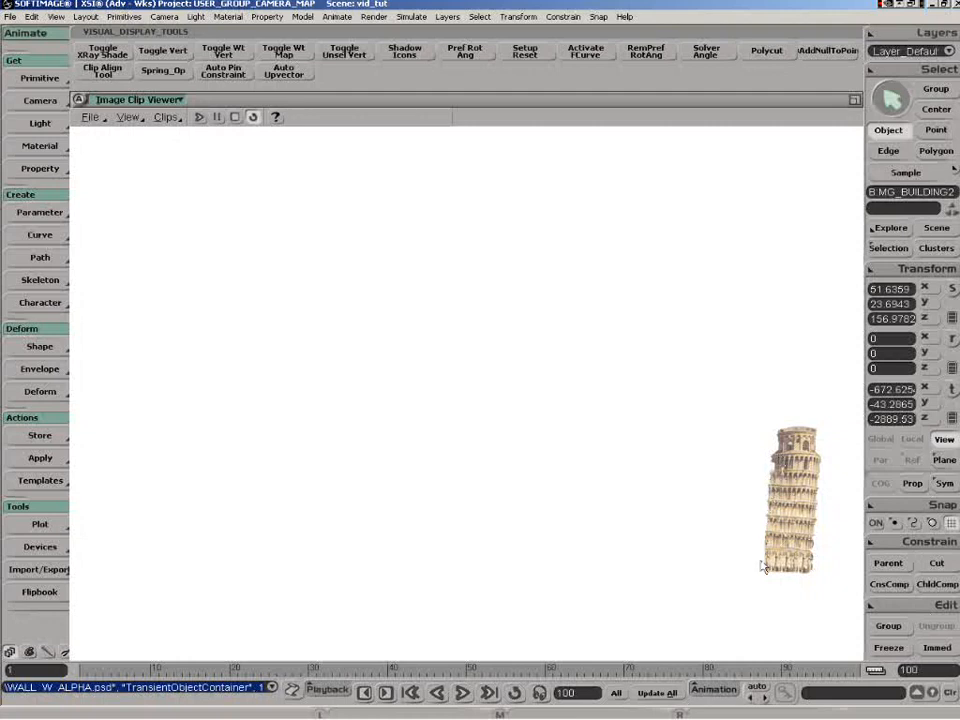
Display the foreground building clip FG_BUILDING1_W_ALPHA_psd and the ground clip GROUND_W_ALPHA_psd to examine their cutouts.
click(165, 117)
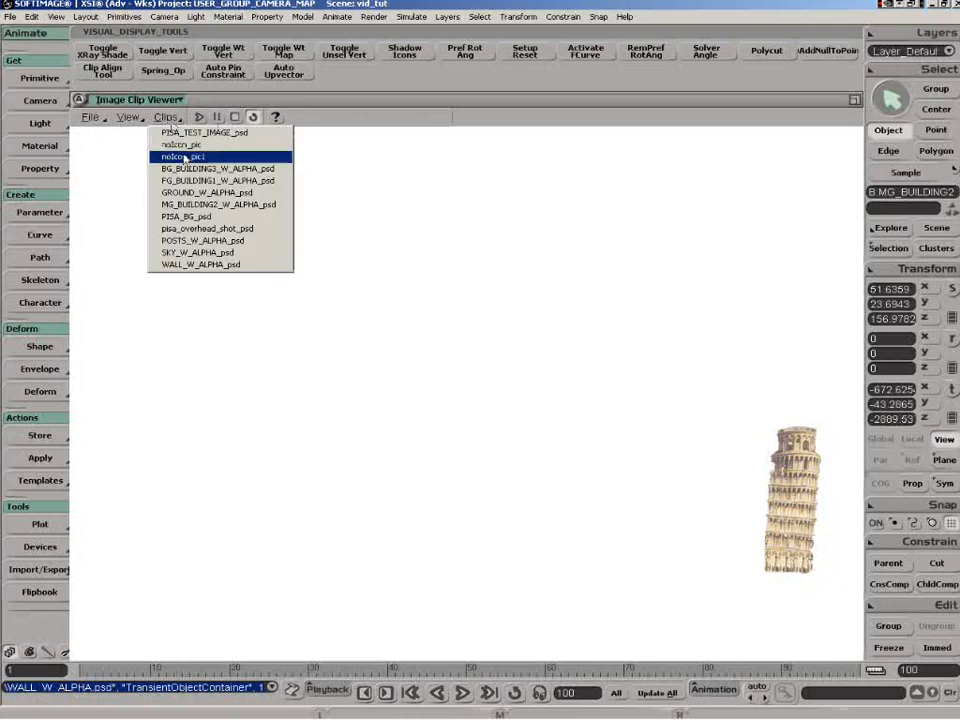
click(190, 174)
click(165, 117)
click(182, 181)
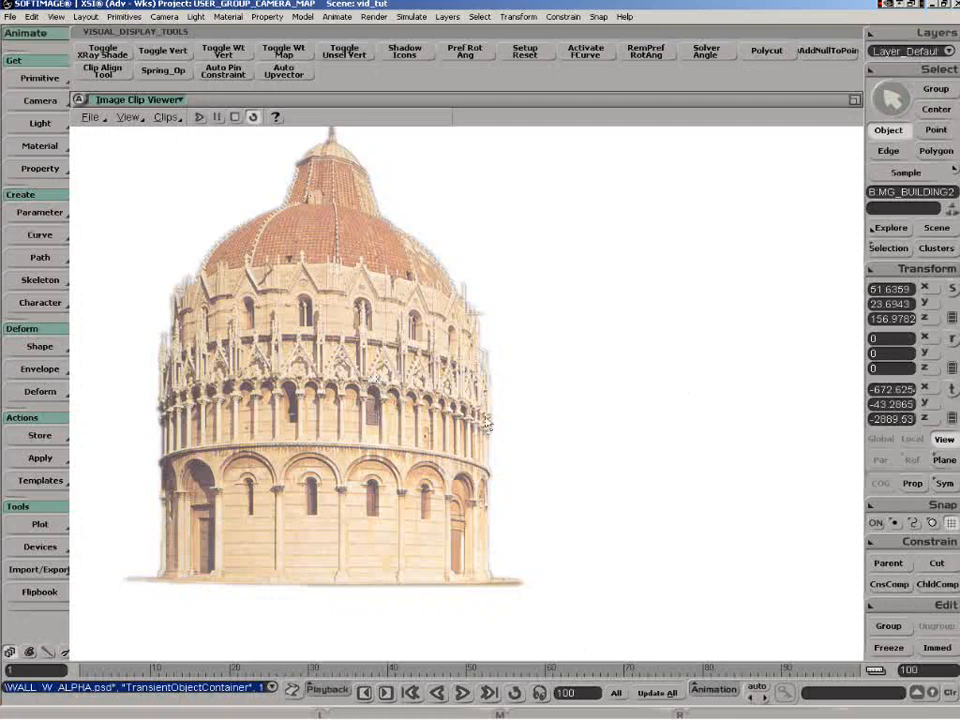
click(162, 119)
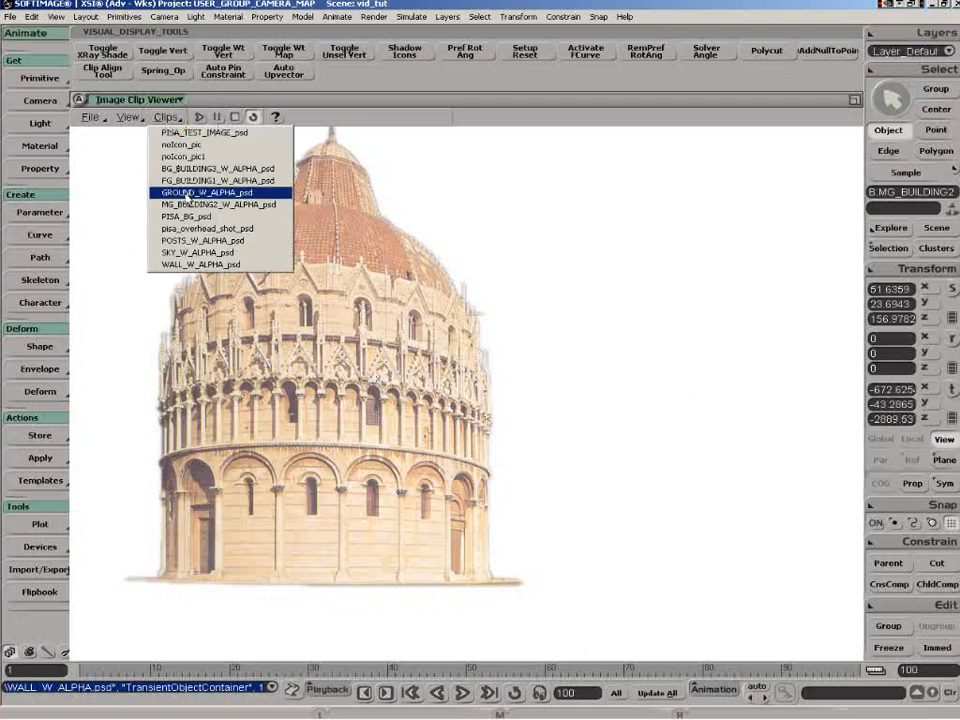
click(187, 193)
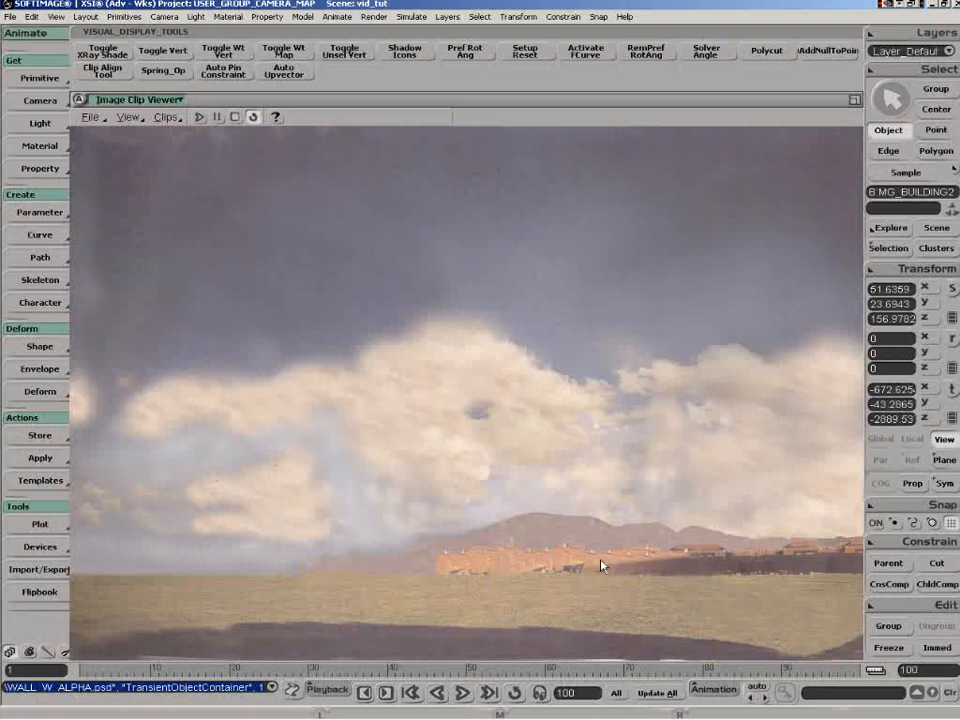
Examine the image clips PISA_BG_psd, POSTS_W_ALPHA_psd and SKY_W_ALPHA_psd one after another.
click(165, 118)
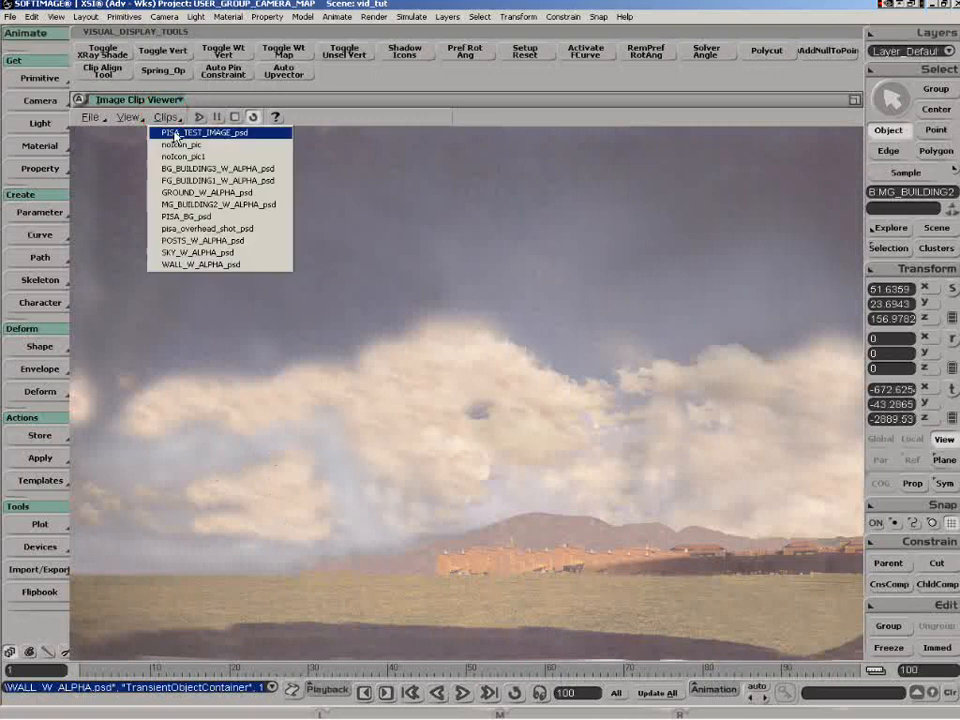
click(193, 217)
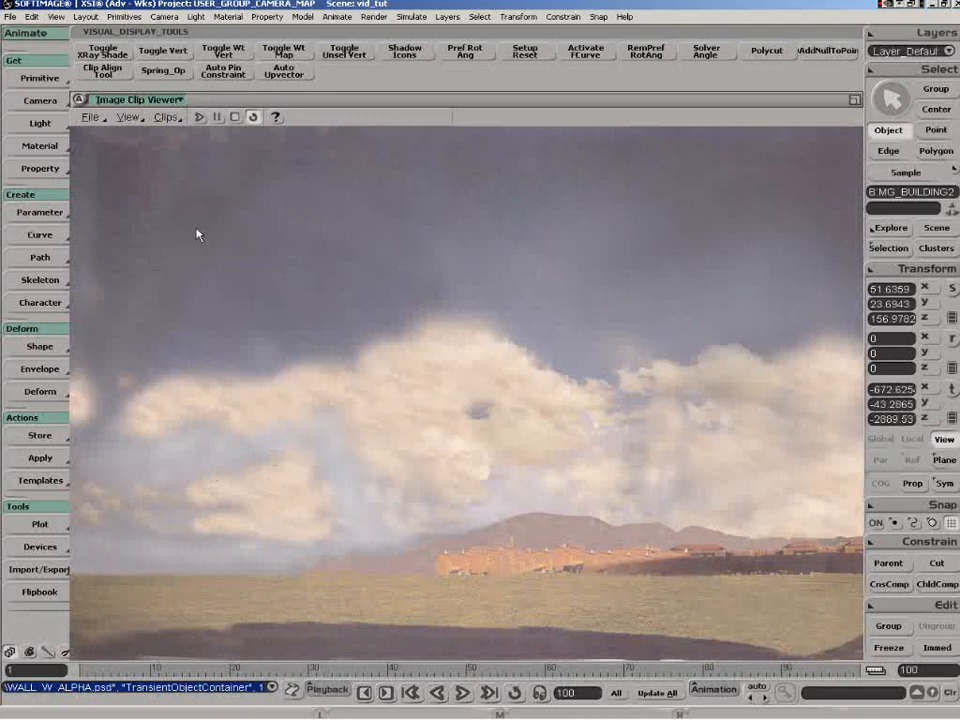
click(165, 117)
click(195, 245)
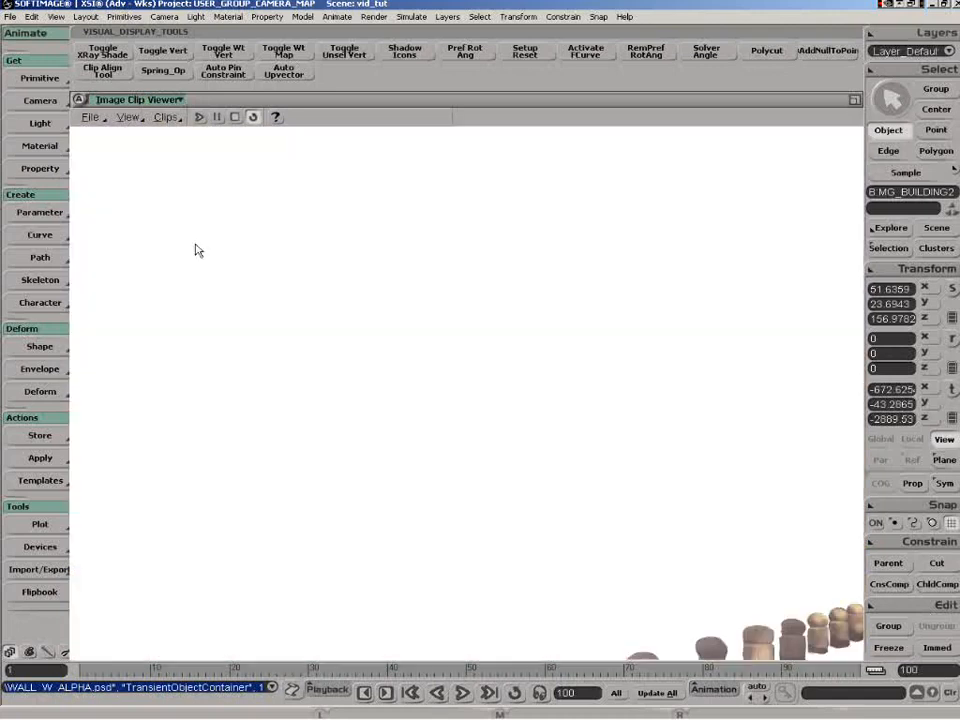
click(165, 117)
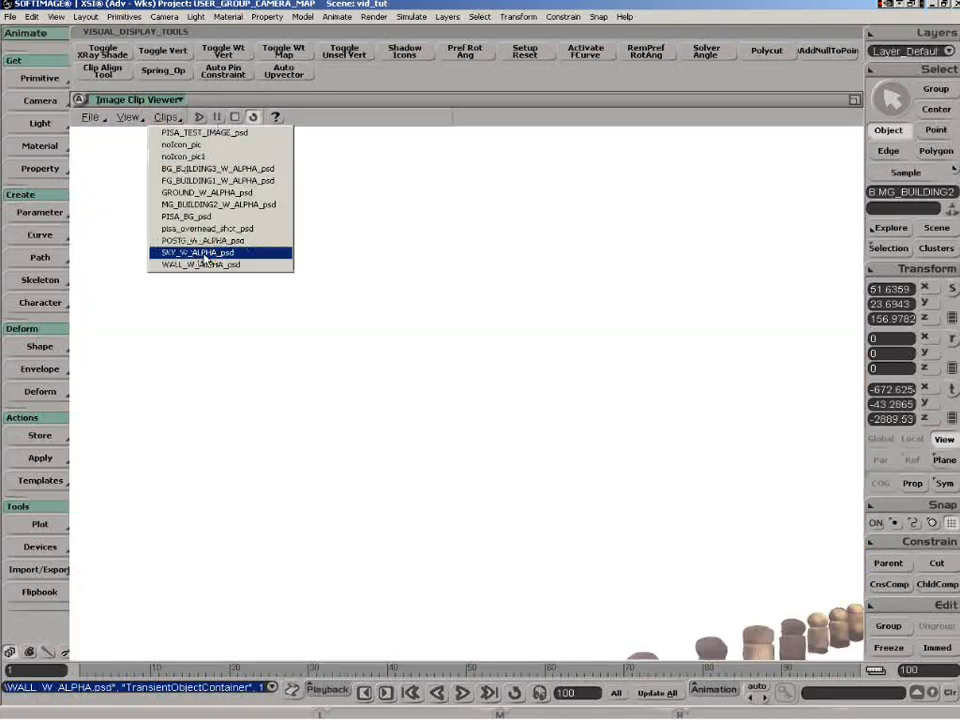
click(208, 252)
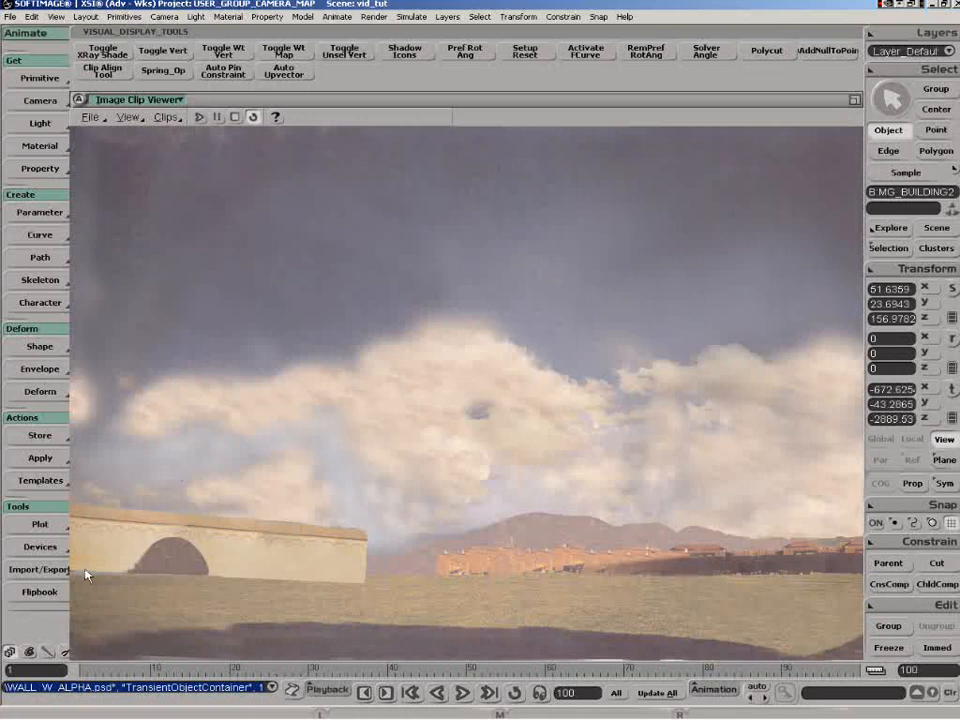
View the clips WALL_W_ALPHA_psd and PISA_TEST_IMAGE_psd, and return to the four-view layout with the scene Explorer.
click(165, 117)
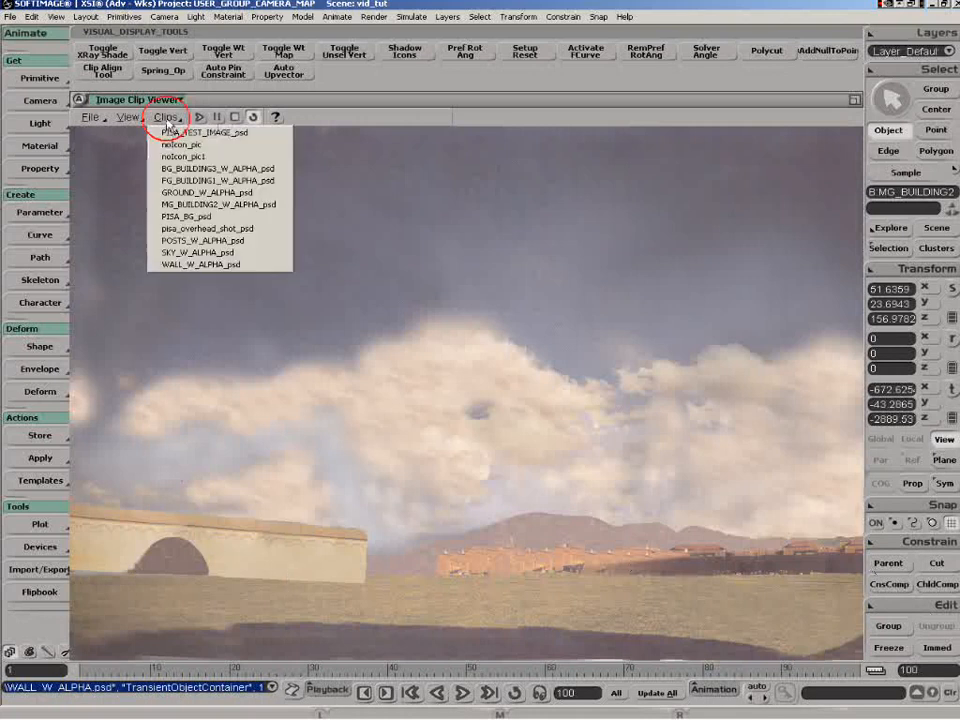
click(195, 264)
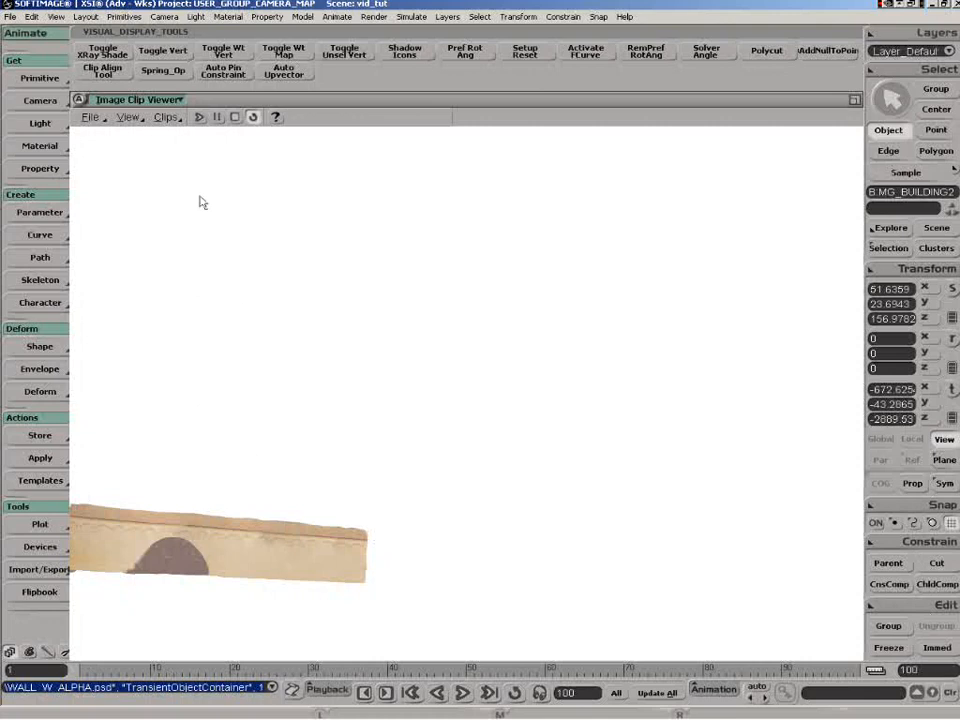
click(166, 118)
click(190, 133)
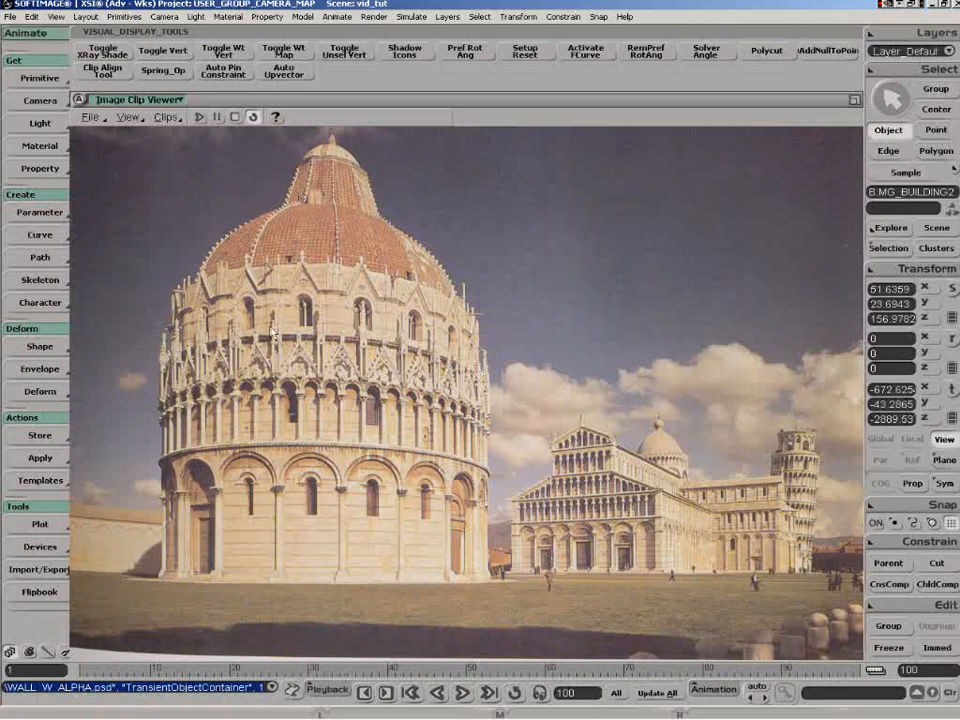
click(853, 101)
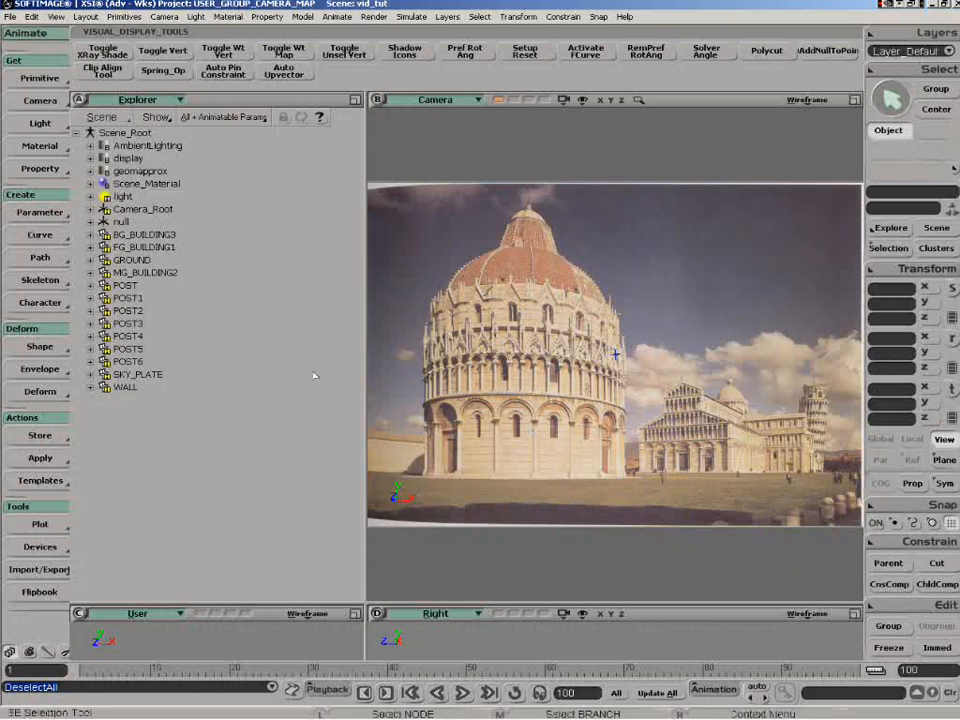
Expand the Camera_Root hierarchy and rename its Camera as MOVE_ME.
middle_click(150, 209)
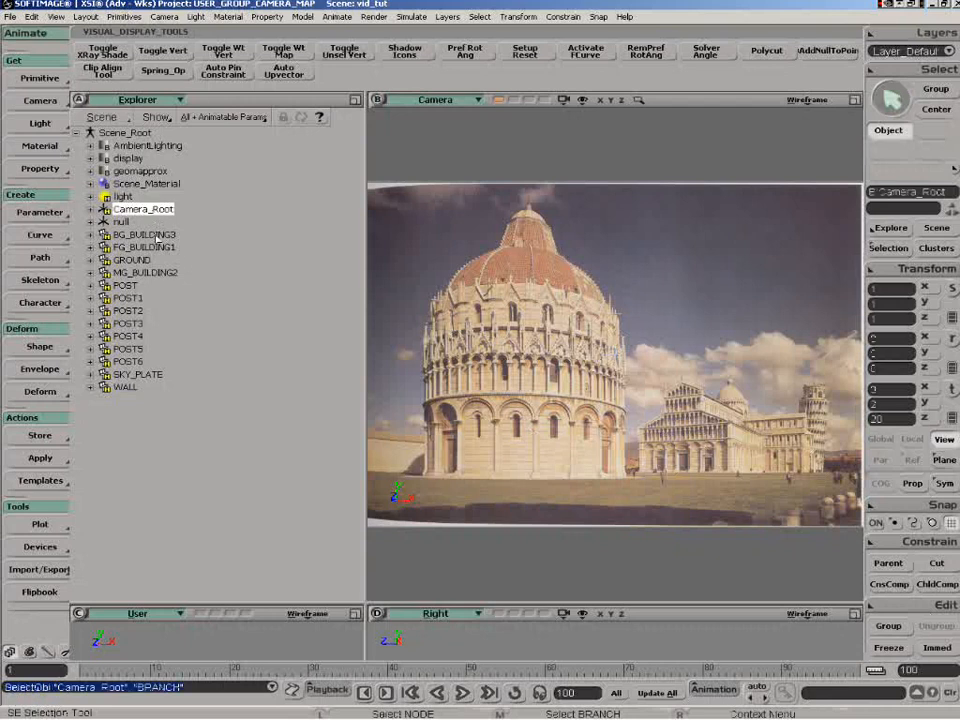
click(92, 210)
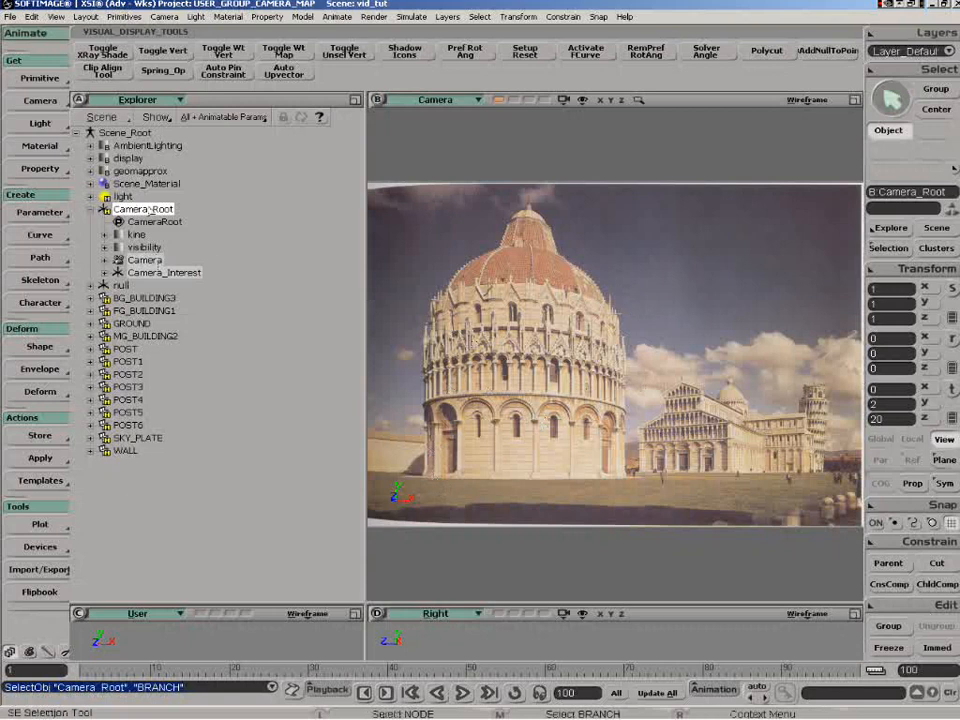
click(126, 212)
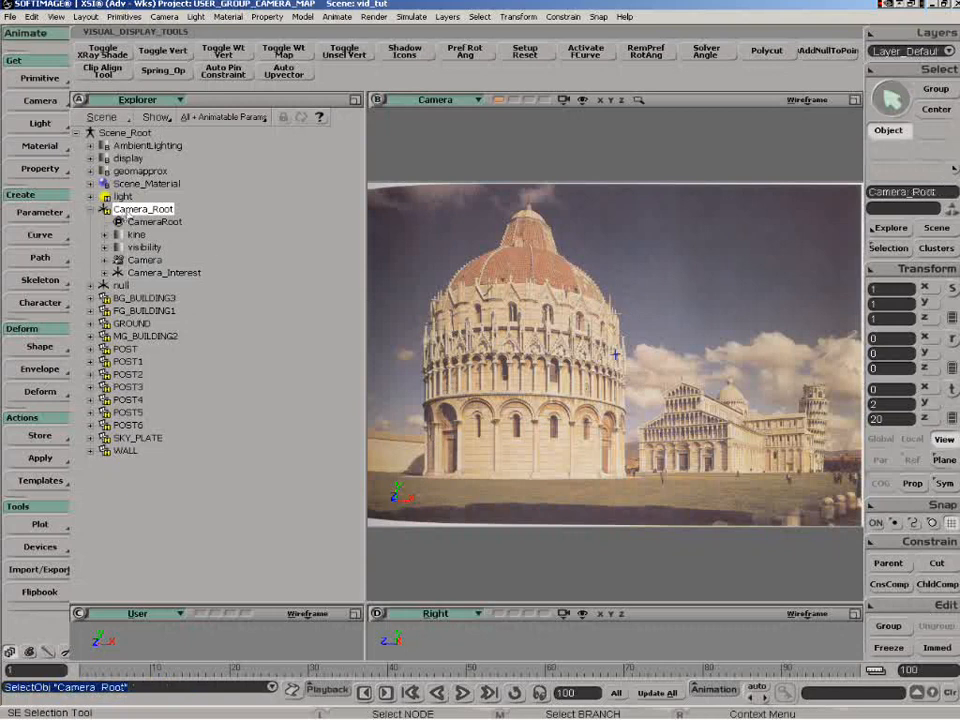
click(146, 260)
key(F2)
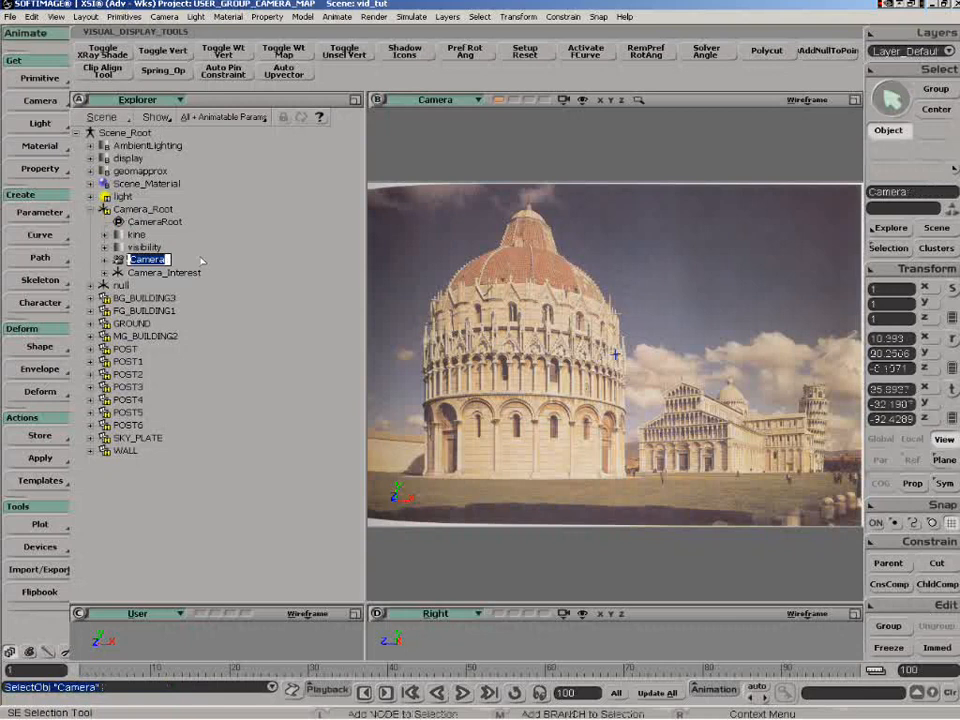
text(MOVE_ME)
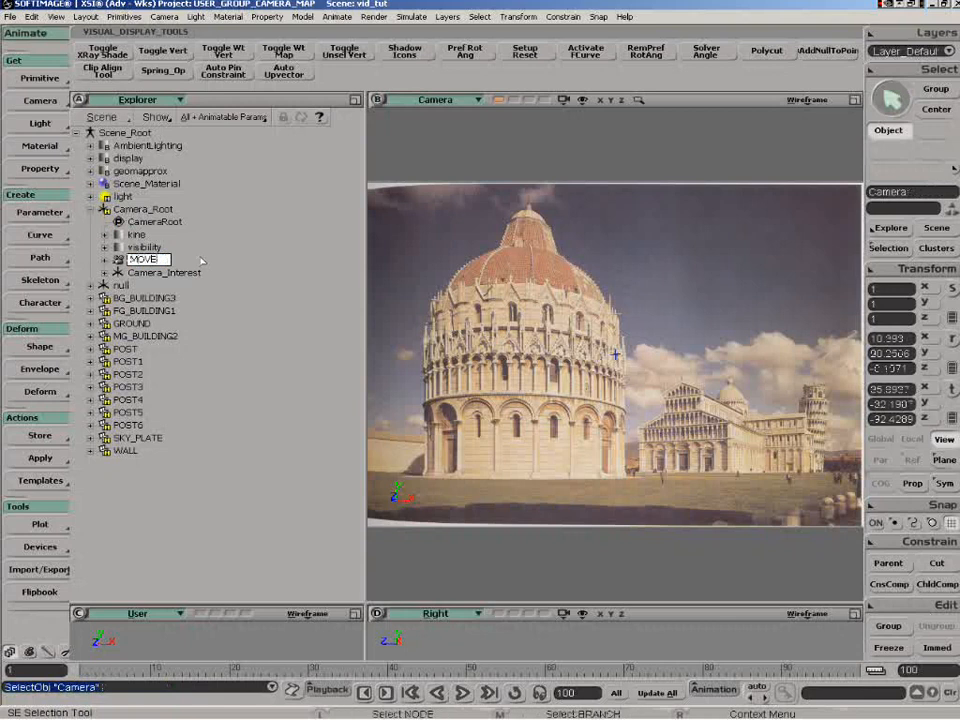
key(Return)
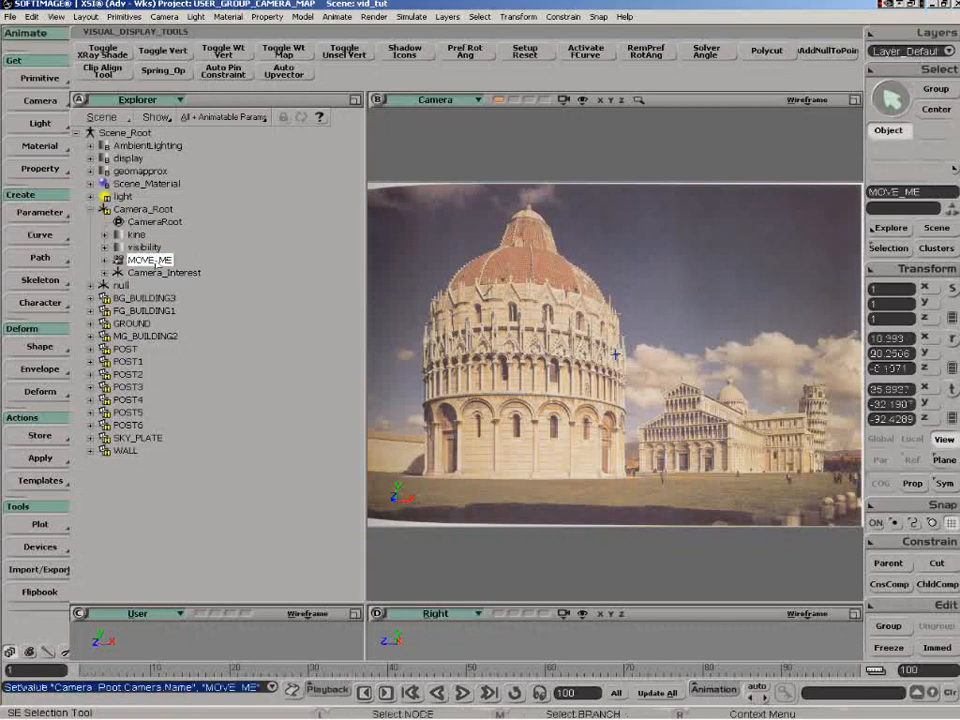
Rename Camera_Interest as MOve_ME_INTEREST.
click(165, 272)
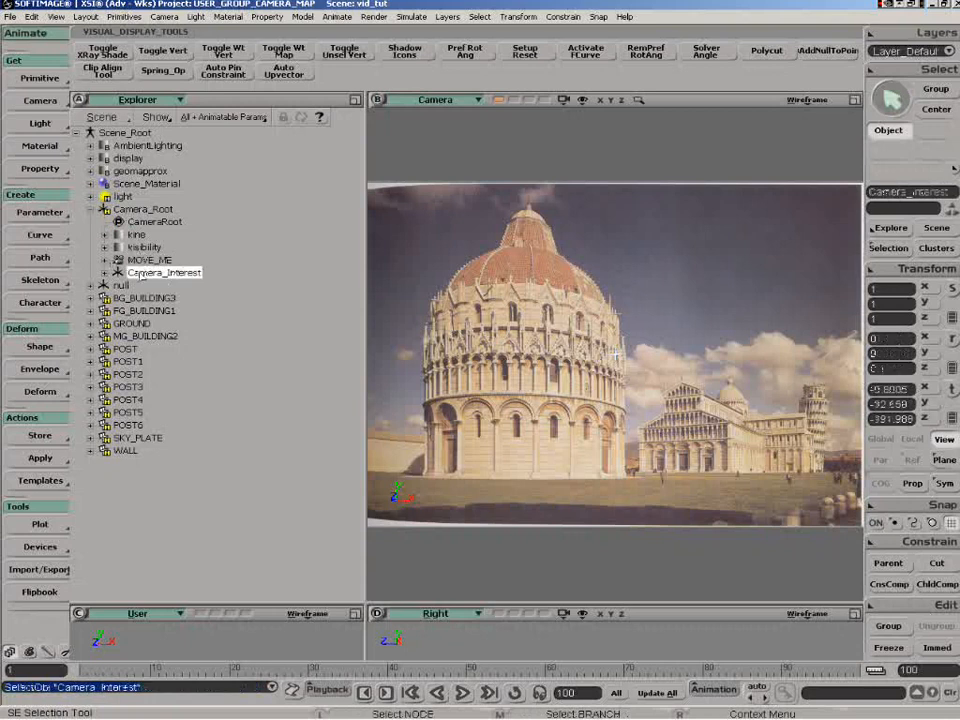
key(F2)
text(MO)
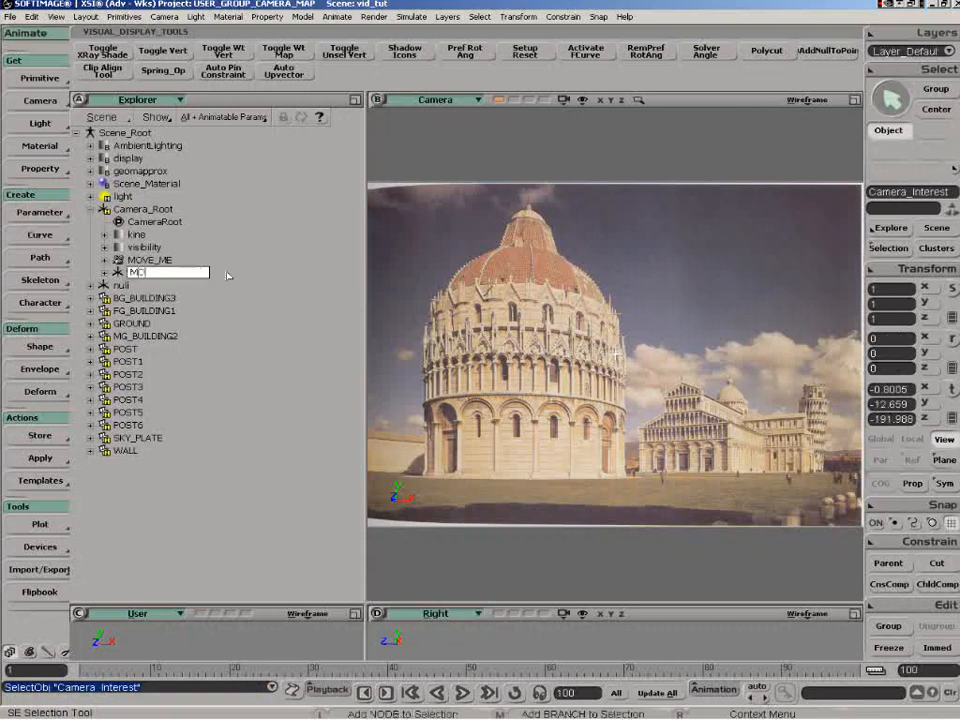
text(ve_ME_INETERES)
key(BackSpace)
key(BackSpace)
key(BackSpace)
key(BackSpace)
key(BackSpace)
text(REST)
key(Return)
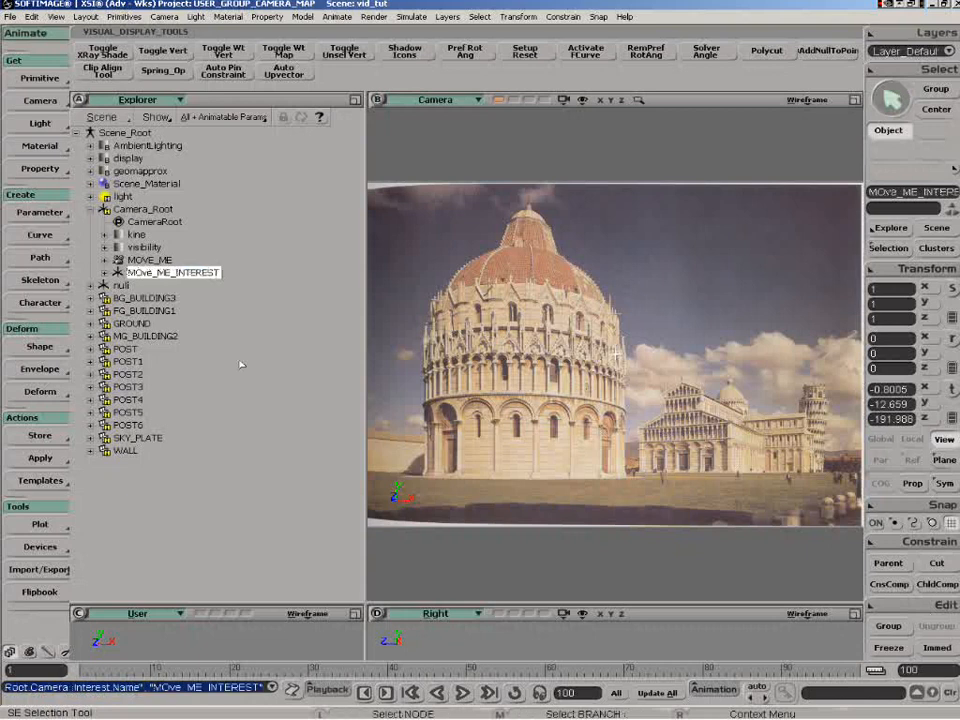
Duplicate the whole Camera_Root branch and hide camera objects in the Camera view.
middle_click(136, 210)
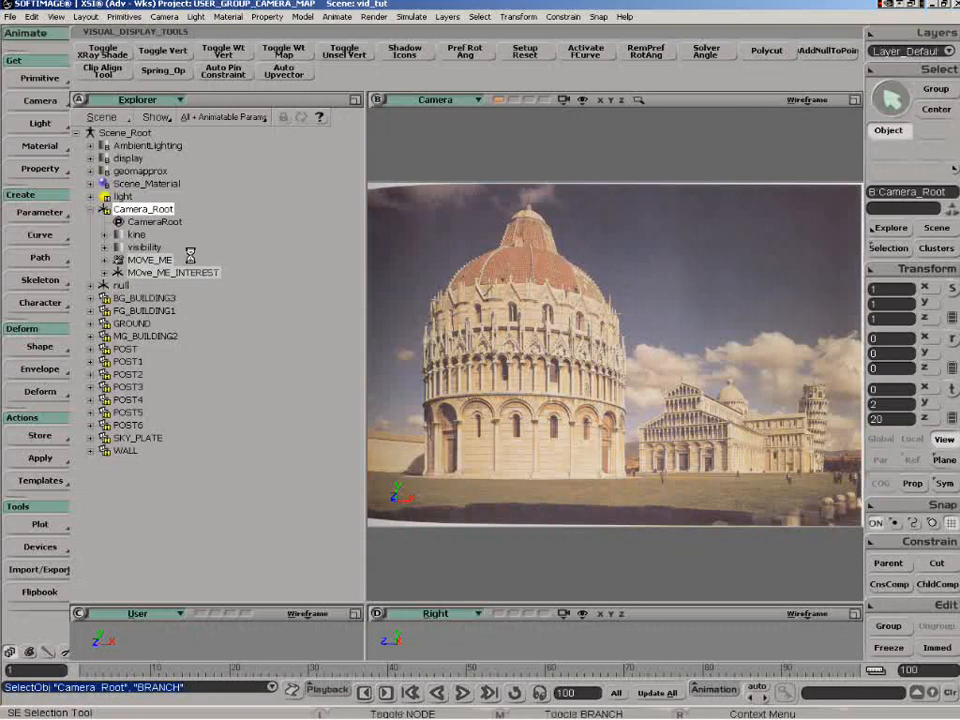
key(ctrl+d)
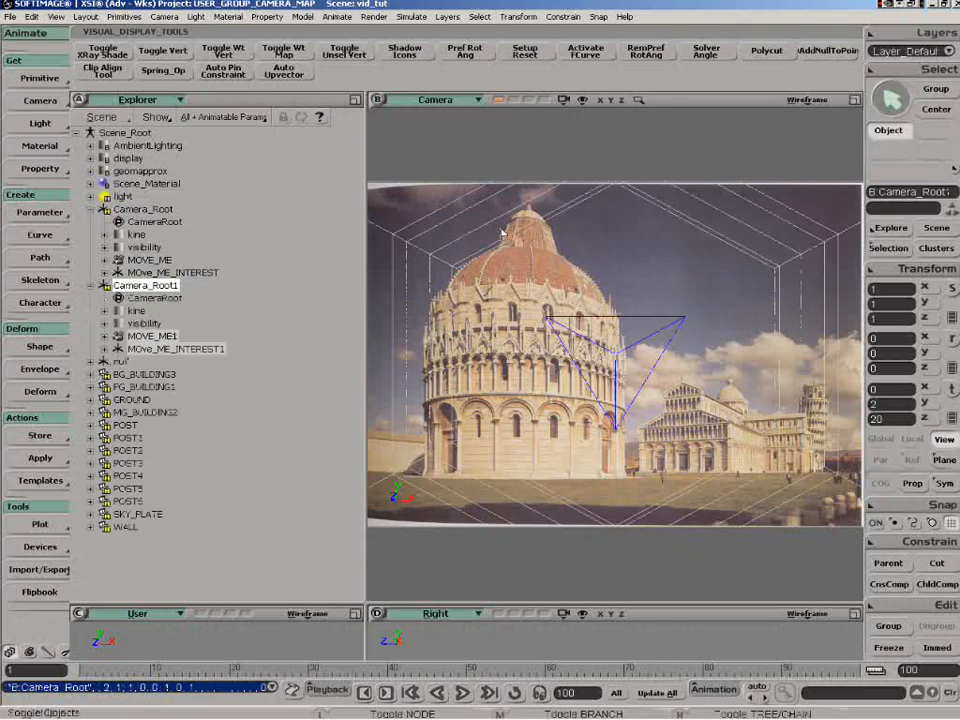
click(581, 100)
click(600, 176)
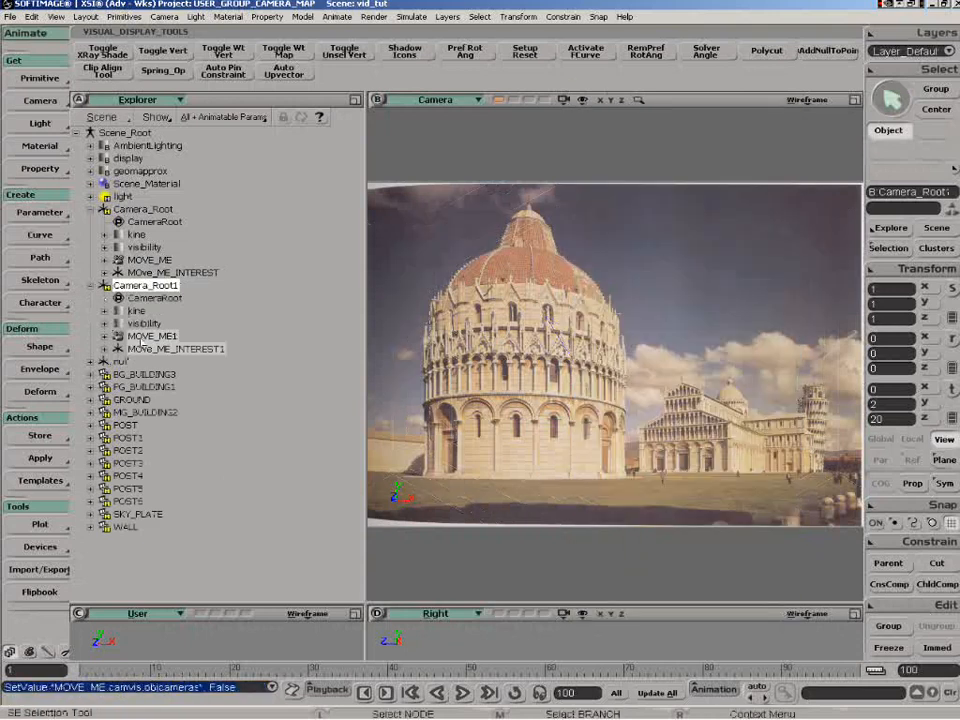
Rename the duplicated camera MOVE_ME1 under Camera_Root1 as FG_BUILDING.
click(152, 336)
click(158, 337)
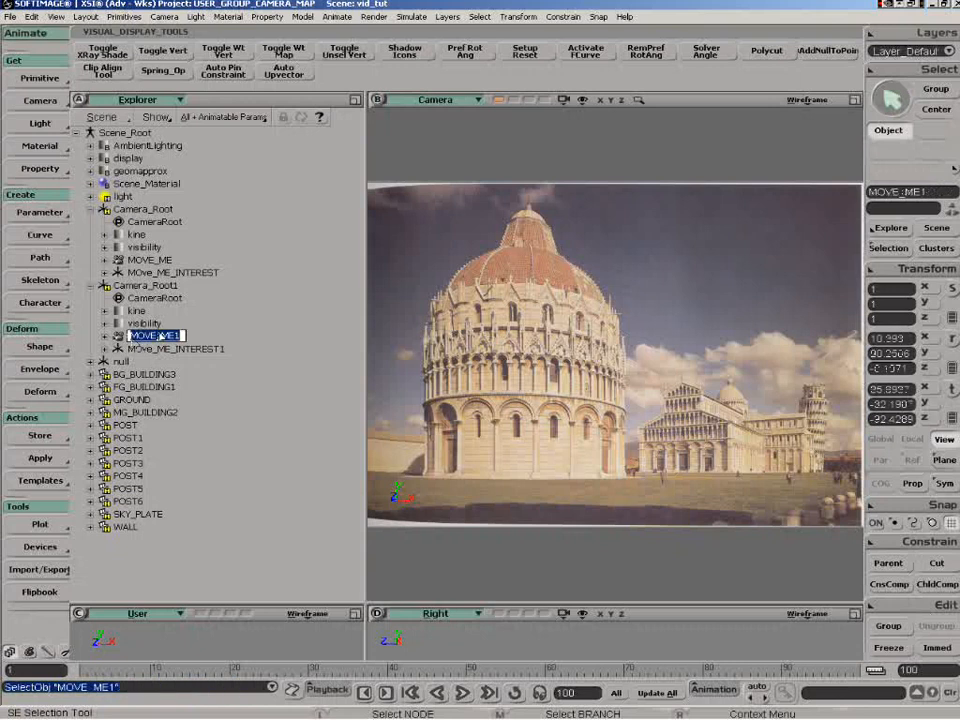
text(FG_BUILDI)
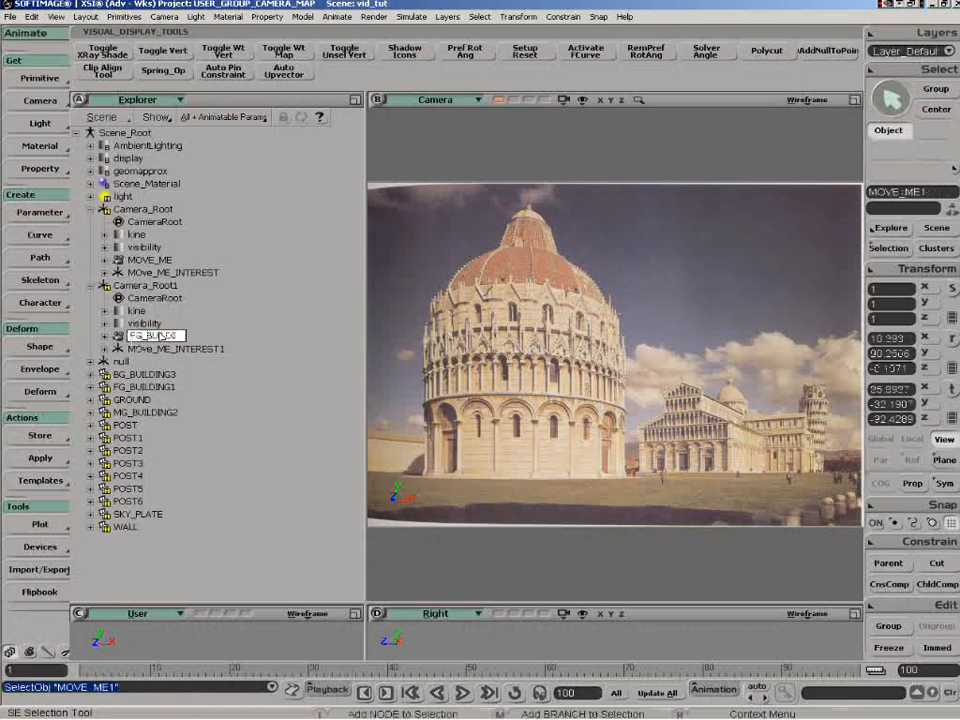
text(NG)
key(Return)
Rename the duplicated camera interest under Camera_Root1 as FG_BUILDING_INTEREST.
click(166, 349)
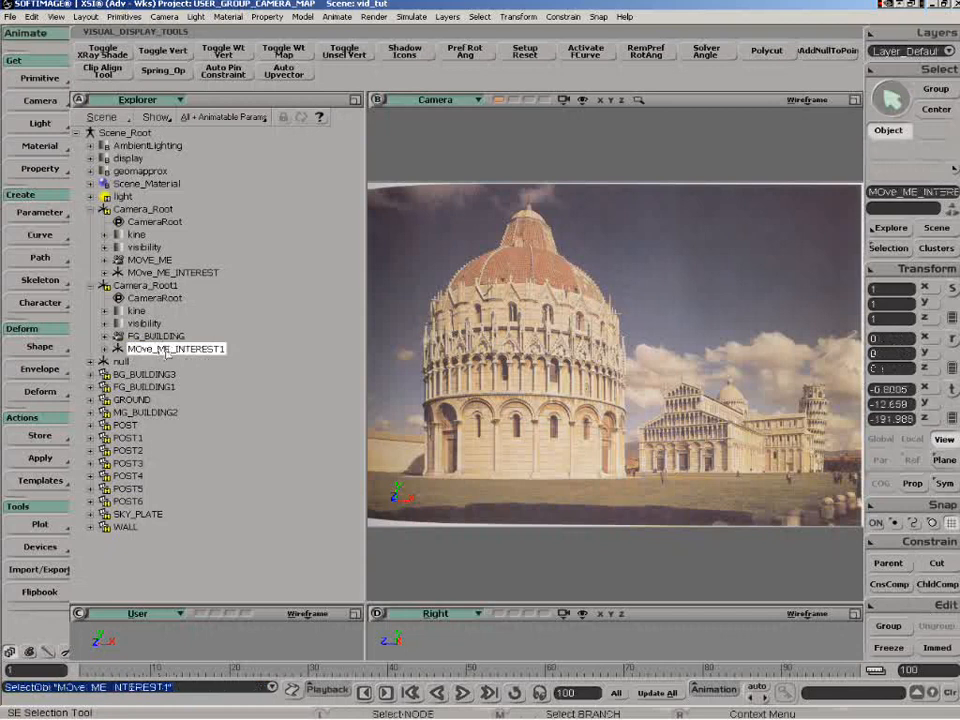
click(166, 349)
text(FG_BU)
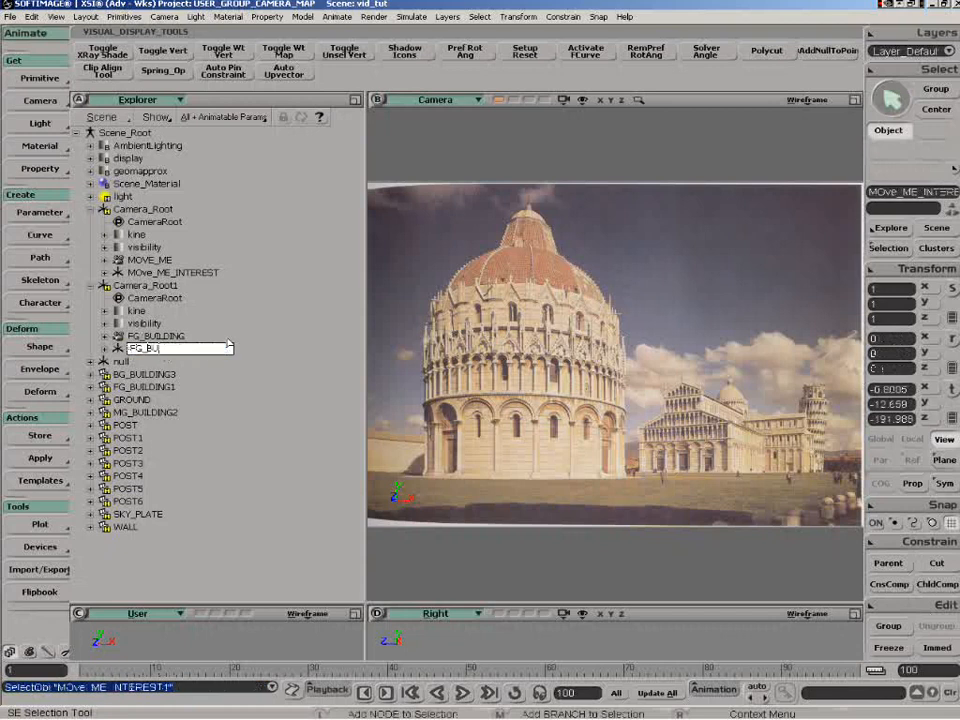
text(ILDING_INTEREST)
key(Return)
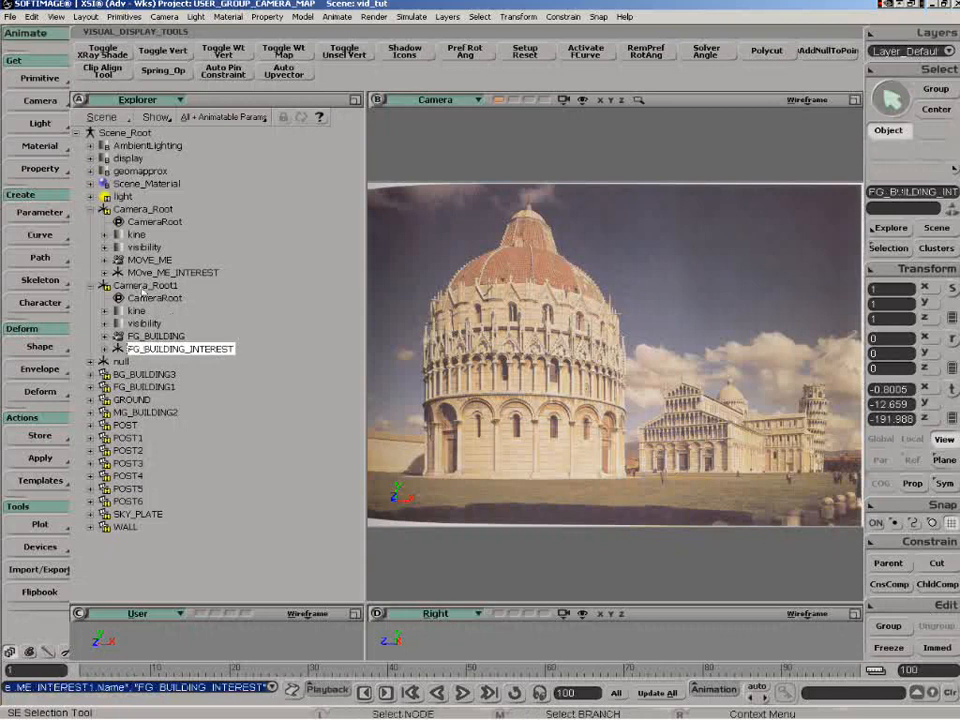
Duplicate the whole Camera_Root1 branch and rename the camera in the copy as MG_BUILDING.
middle_click(142, 285)
key(ctrl+d)
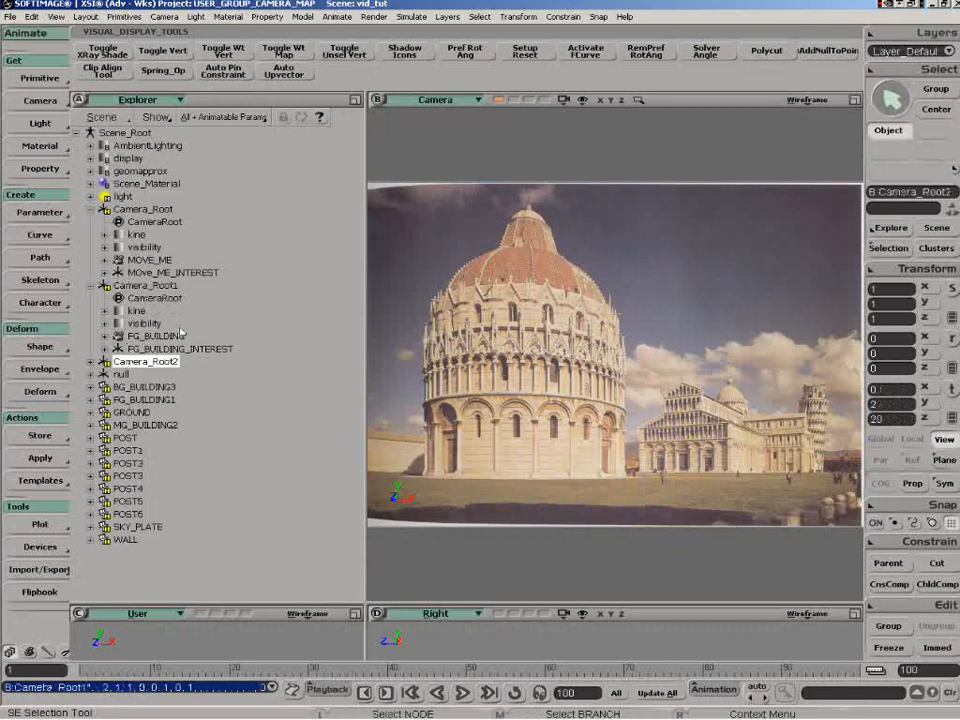
click(90, 362)
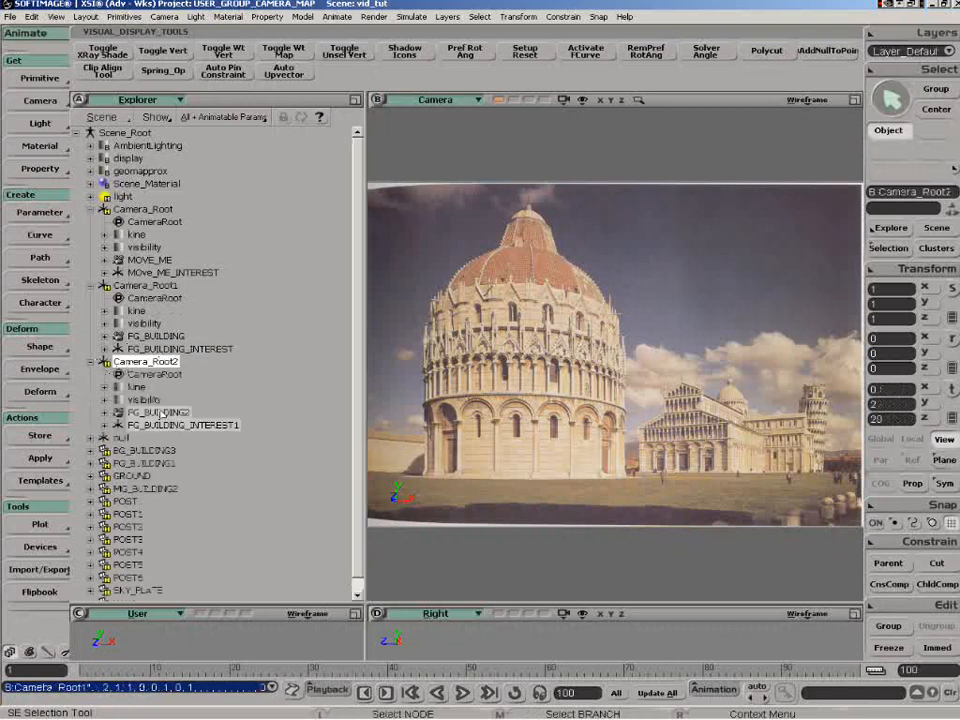
click(160, 411)
click(200, 411)
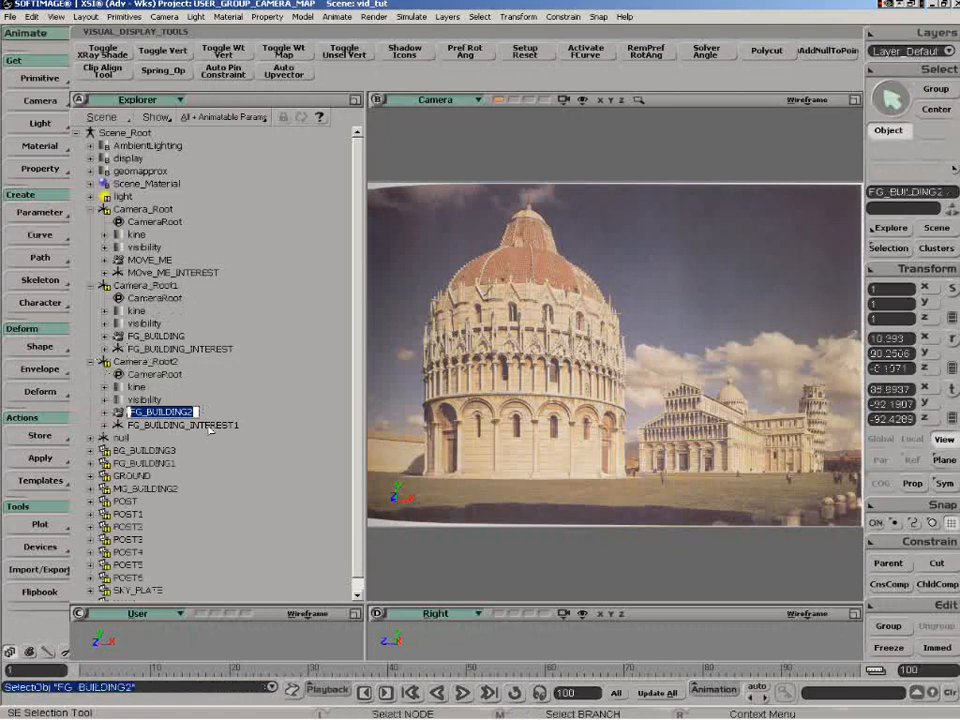
text(MG_BUILDING)
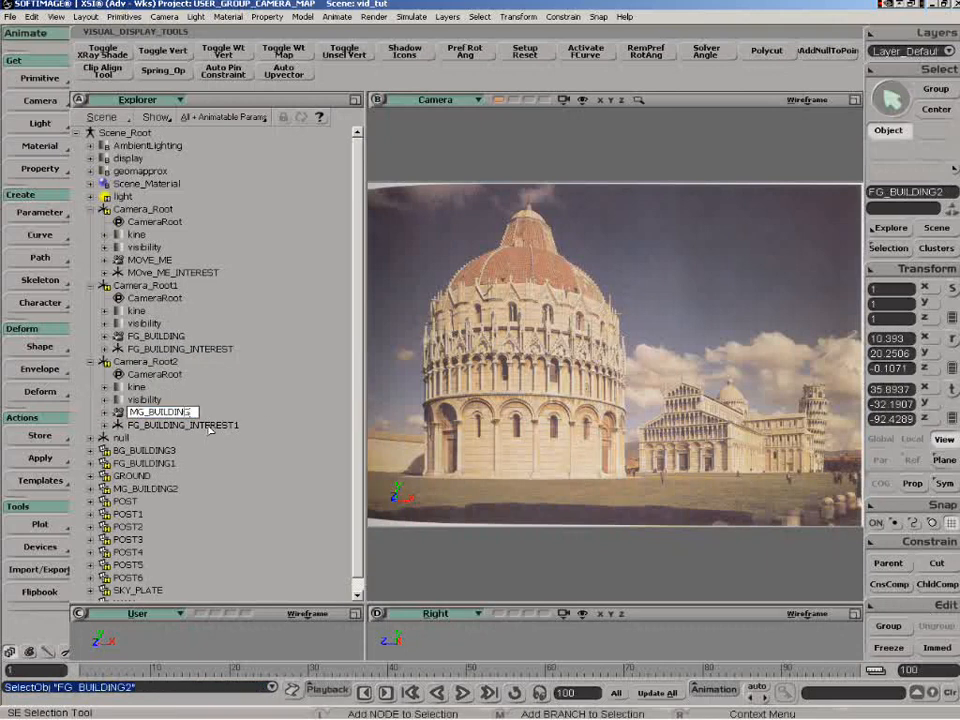
key(Return)
Rename the camera interest under Camera_Root2 as MG_BUILDING_INTEREST.
click(224, 426)
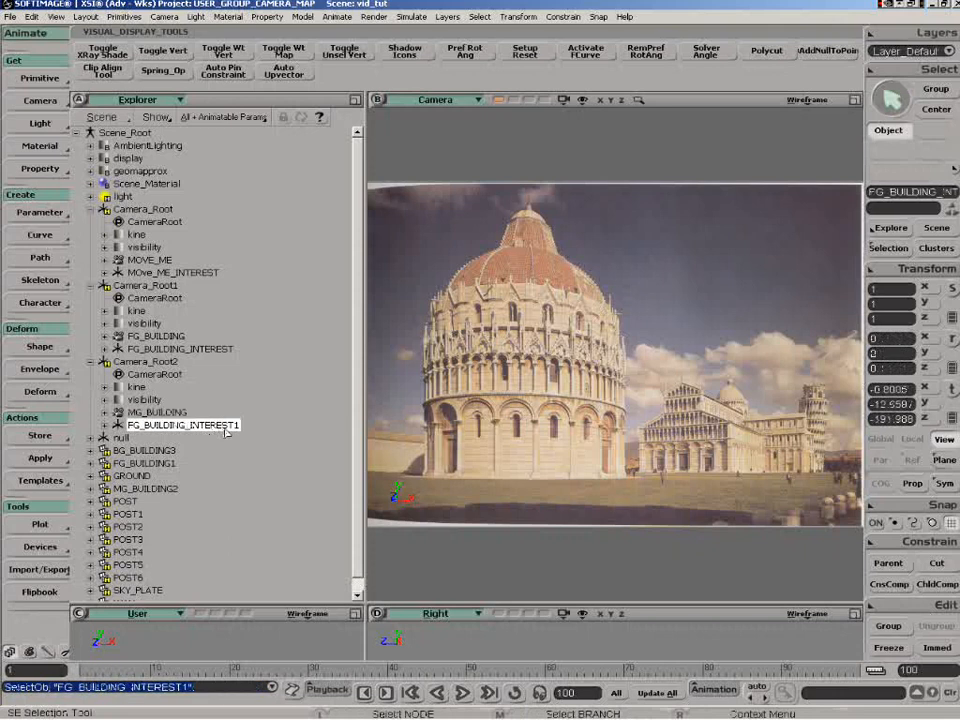
click(224, 426)
text(MG_)
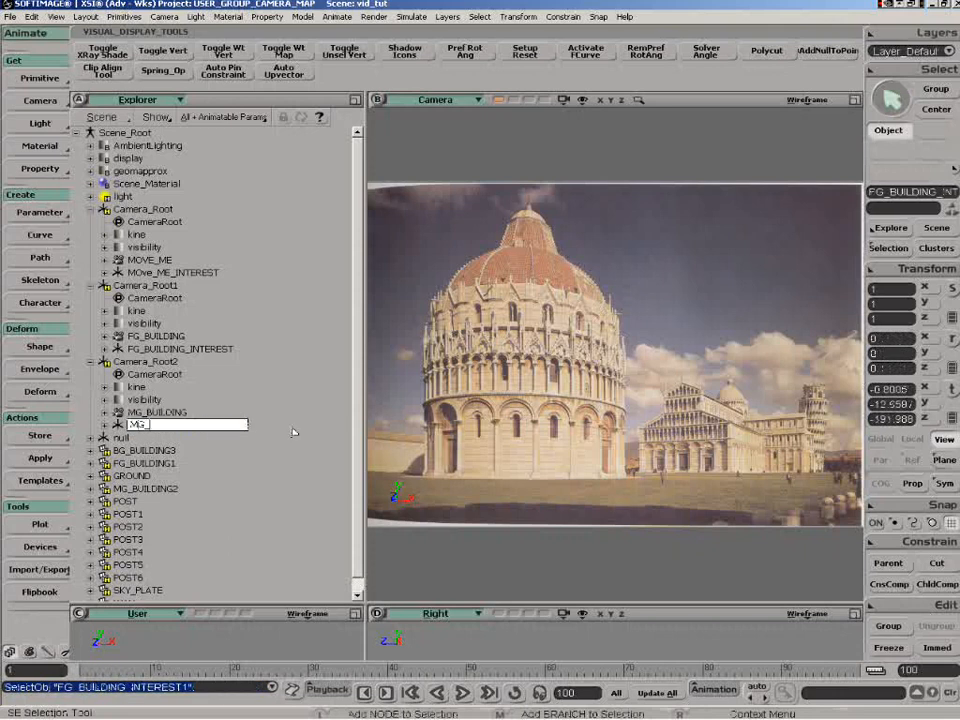
text(BUILDING3)
key(Return)
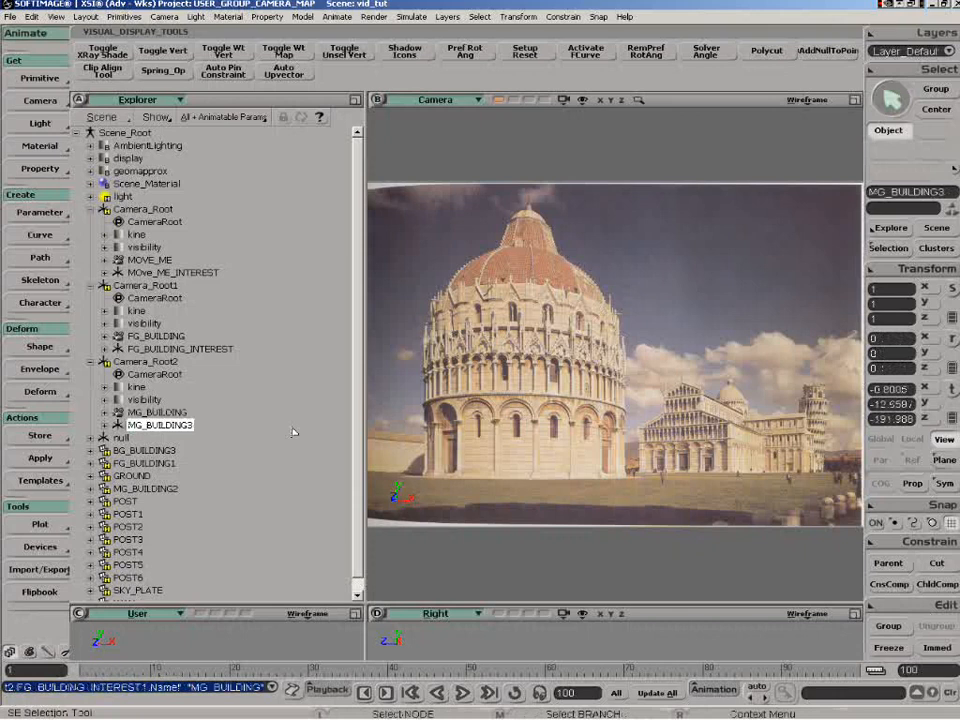
click(204, 434)
key(End)
key(BackSpace)
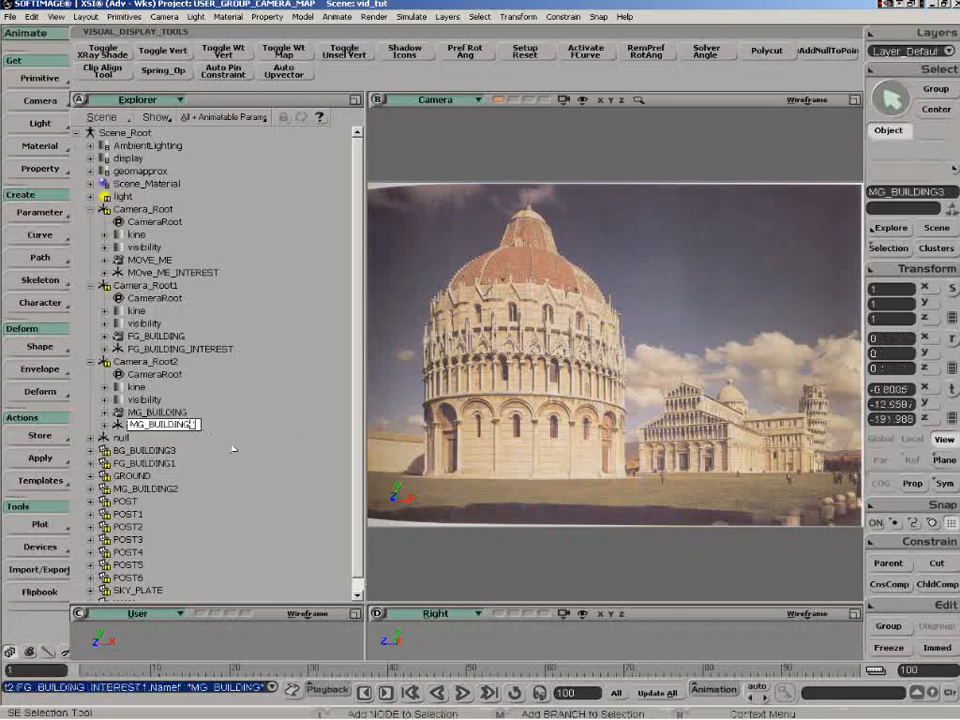
text(_INTEREST)
key(Return)
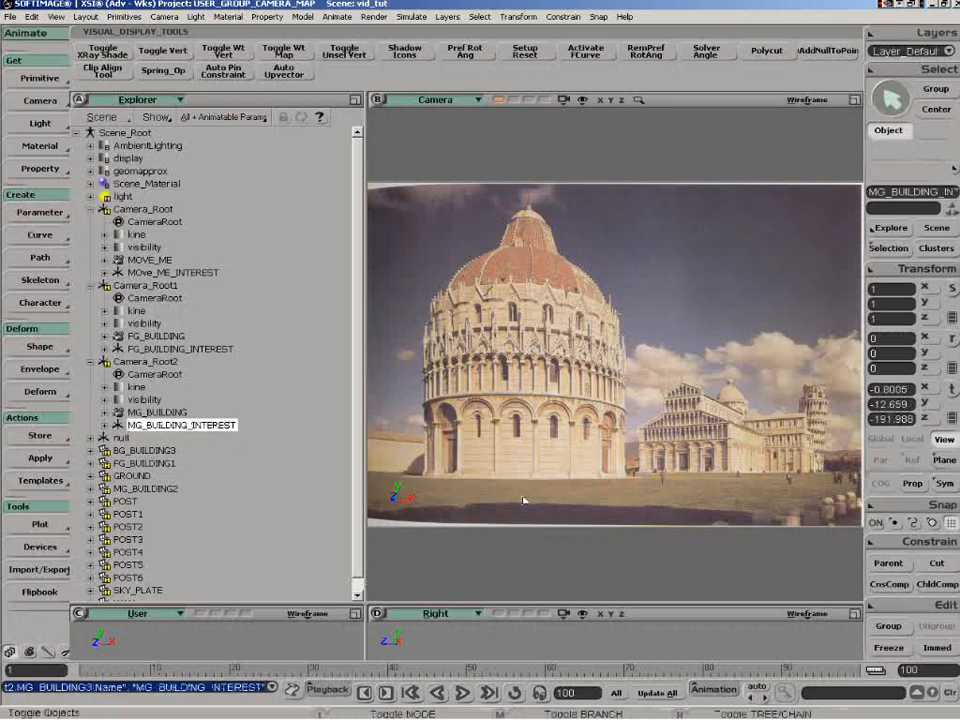
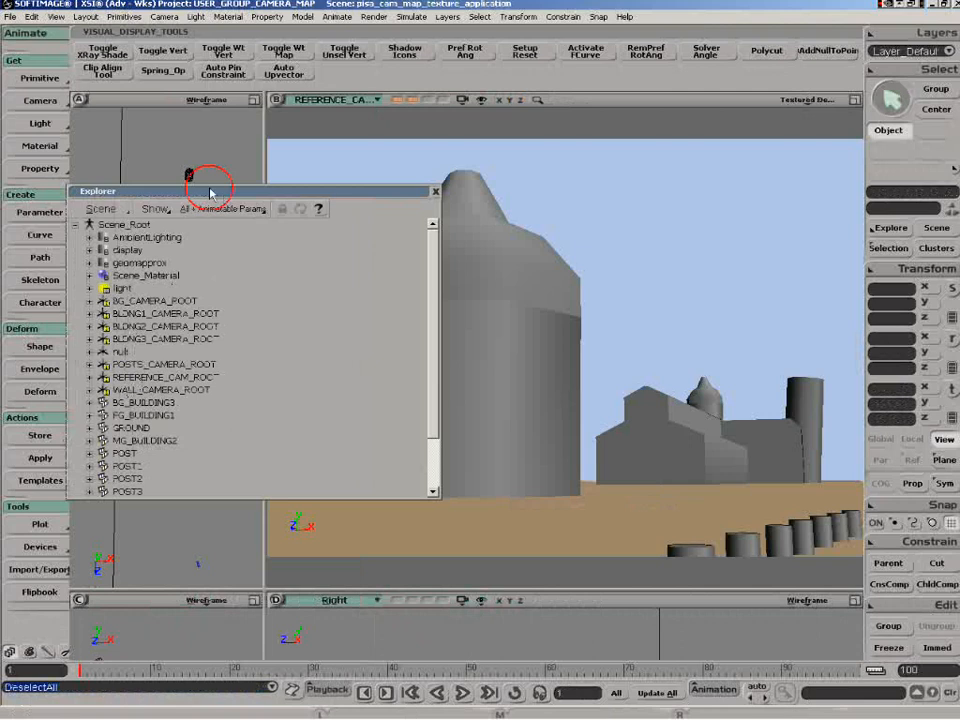
Move the floating Explorer aside to uncover more of the foreground building in the reference camera view.
drag(206, 190, 164, 174)
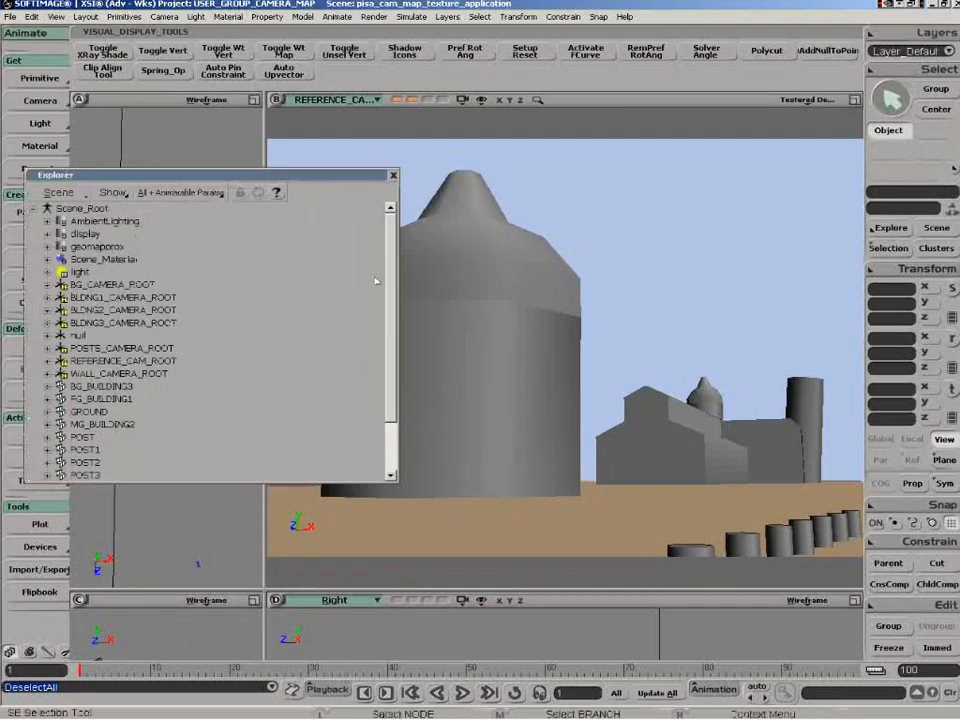
click(317, 179)
drag(285, 175, 231, 202)
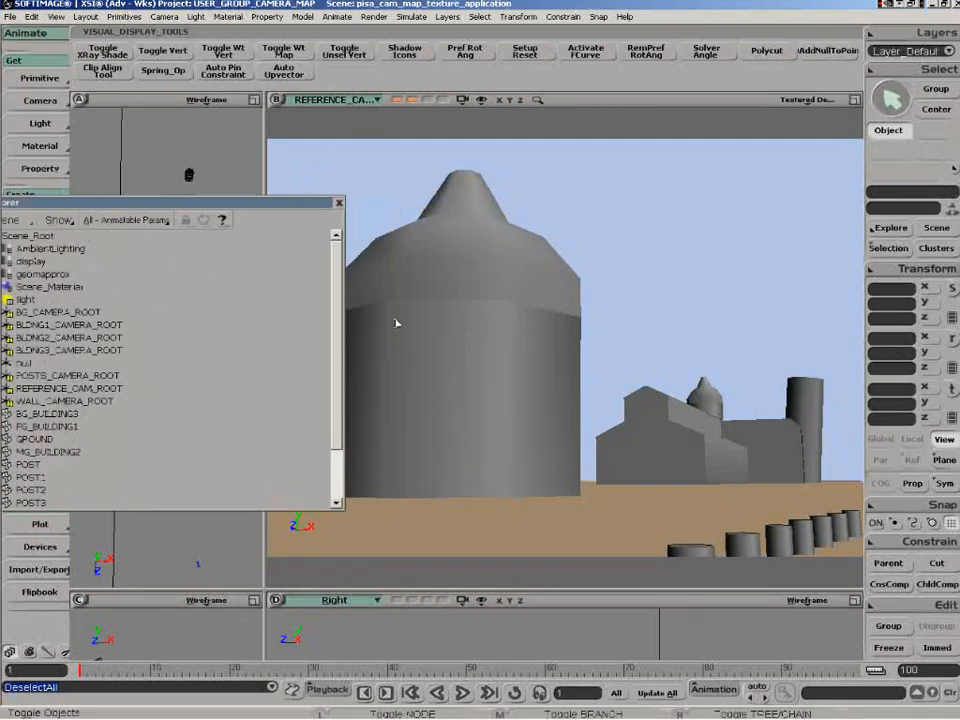
Group all seven posts, POST through POST6, and name the group POSTS.
click(690, 550)
shift+click(742, 545)
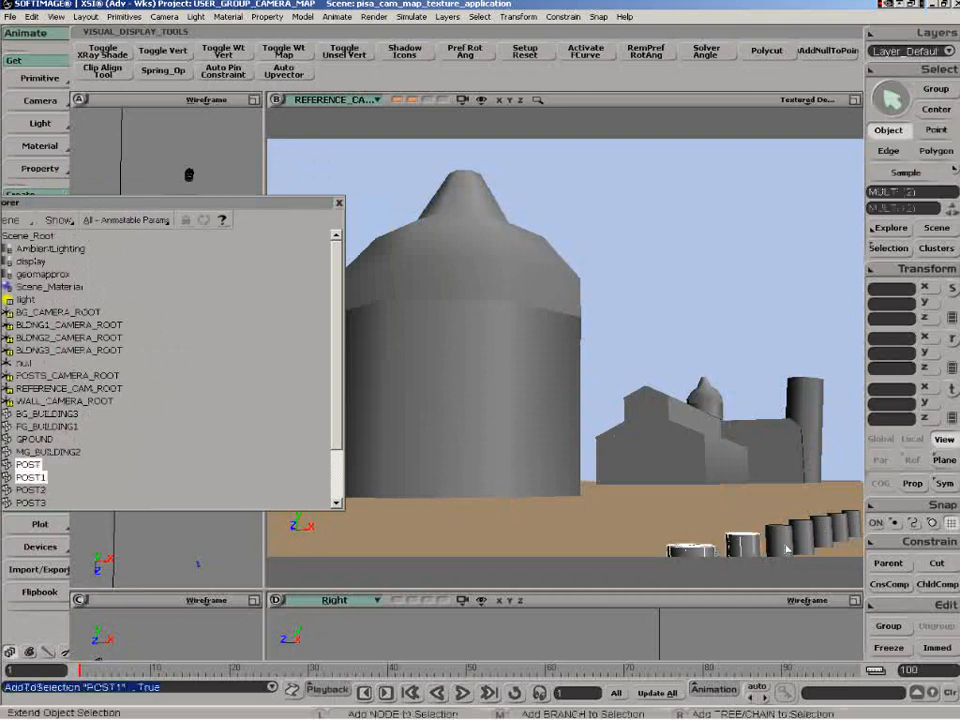
shift+click(780, 540)
shift+click(806, 543)
shift+click(824, 536)
shift+click(840, 532)
shift+click(854, 528)
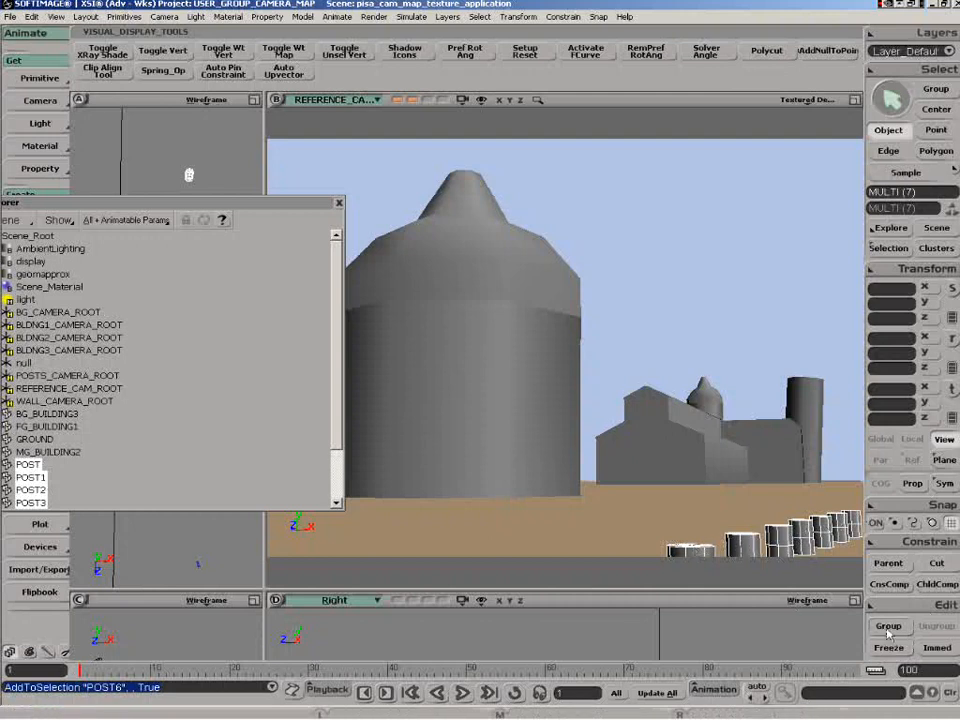
key(ctrl+g)
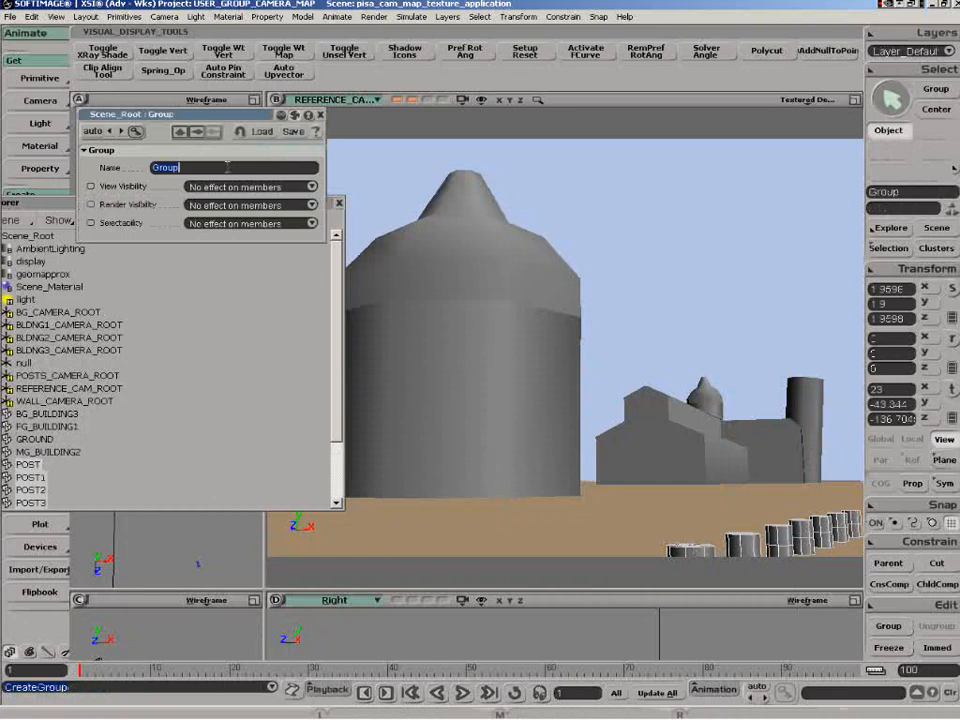
text(POSTS)
key(Return)
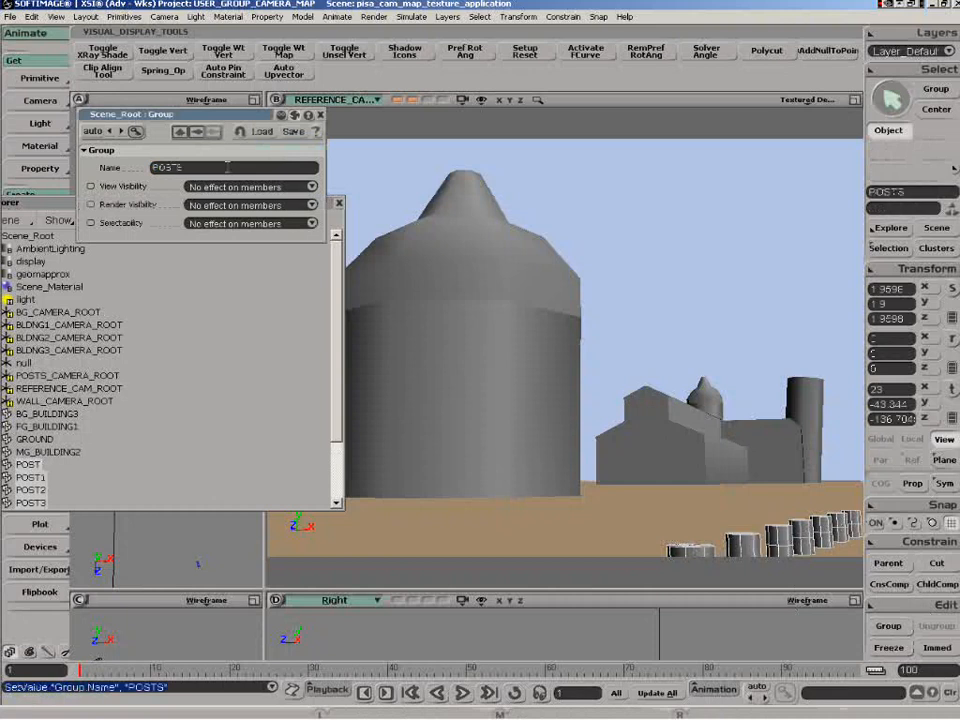
click(320, 115)
Group MG_BUILDING2 with its dome and the adjoining cube, and name the group BLDNG2.
click(714, 450)
shift+click(709, 403)
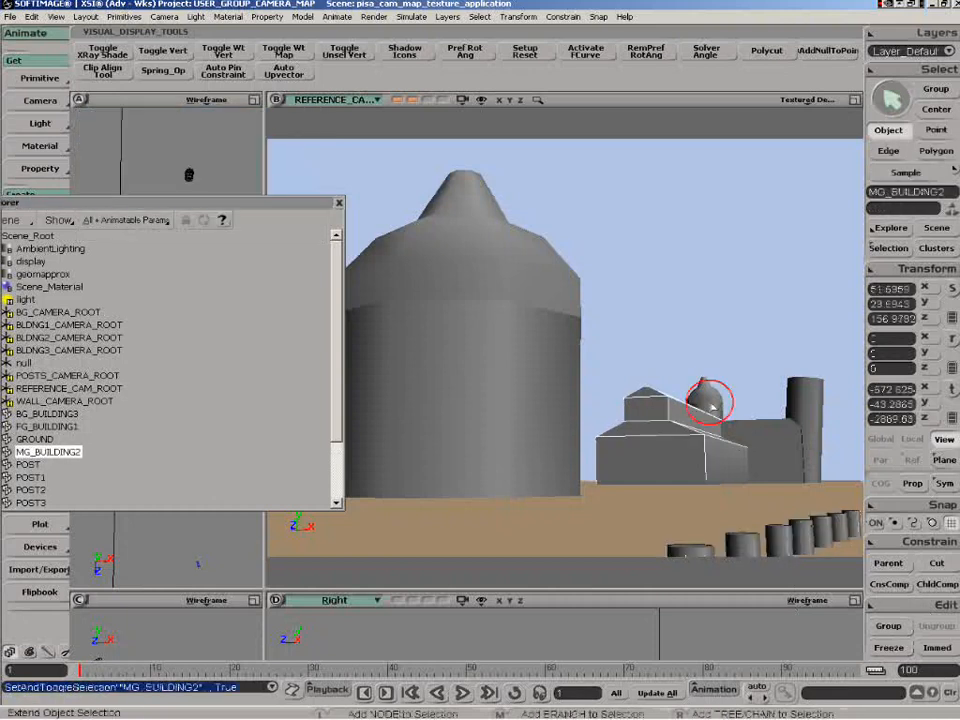
shift+click(755, 445)
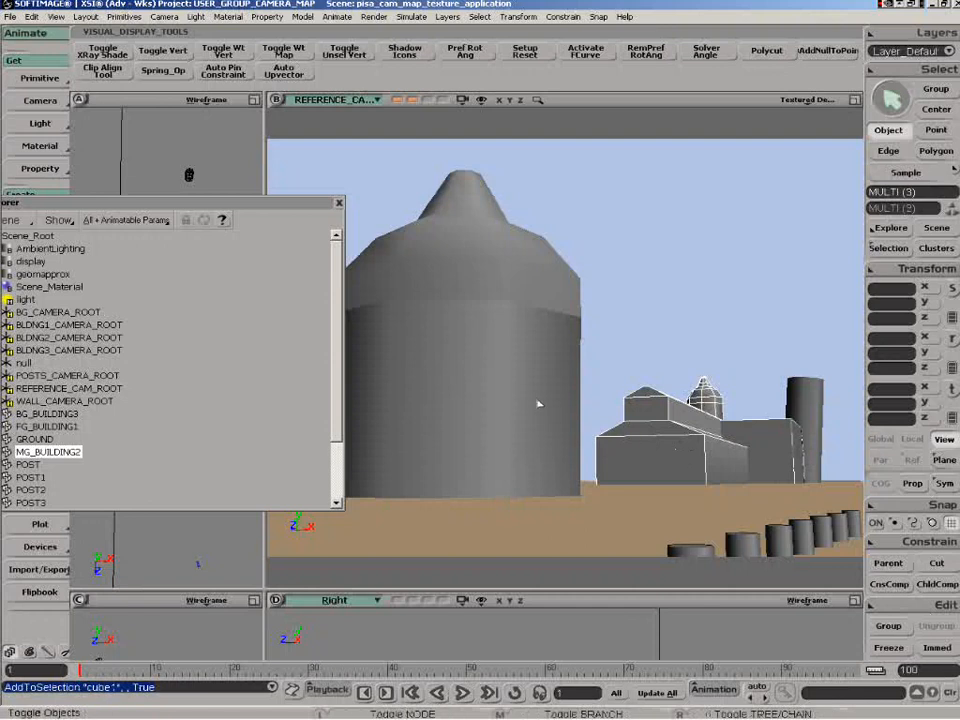
key(Return)
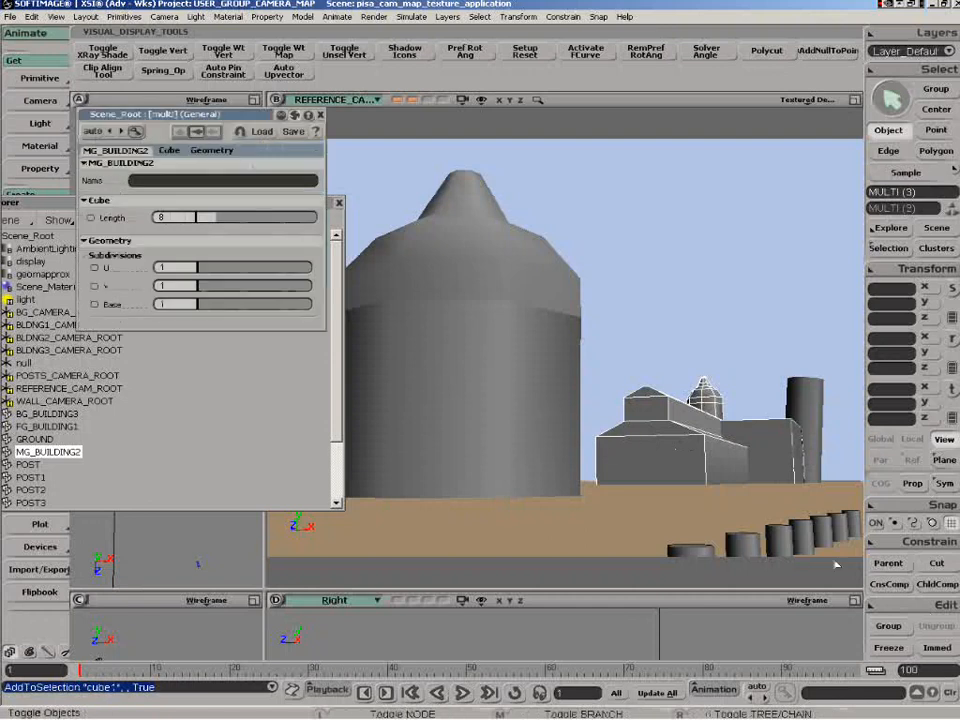
click(320, 116)
click(888, 626)
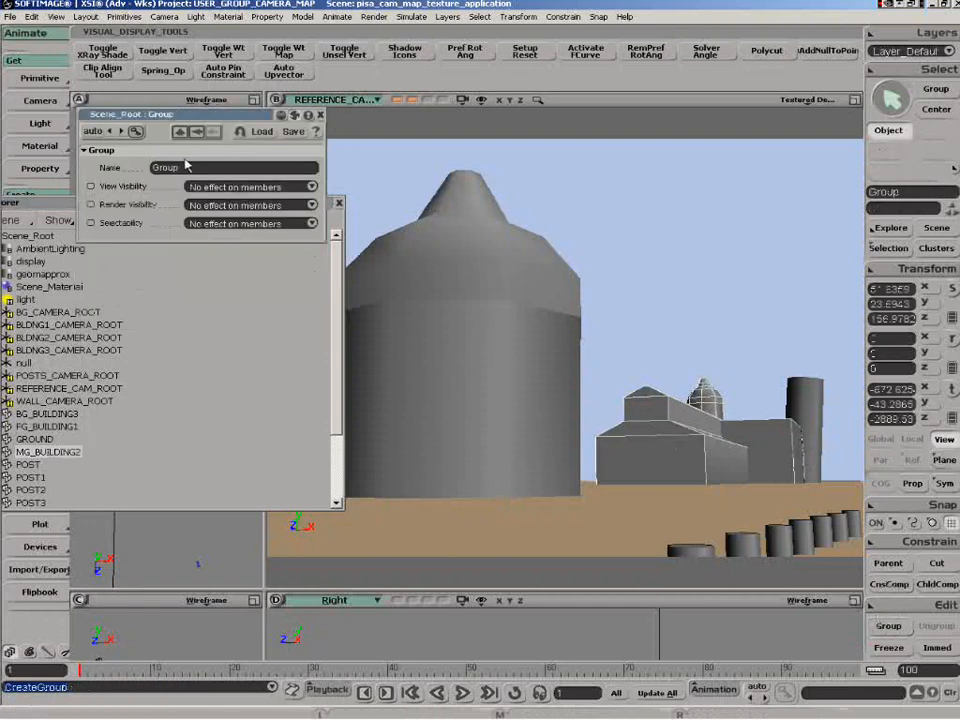
text(BLDNG2)
key(Return)
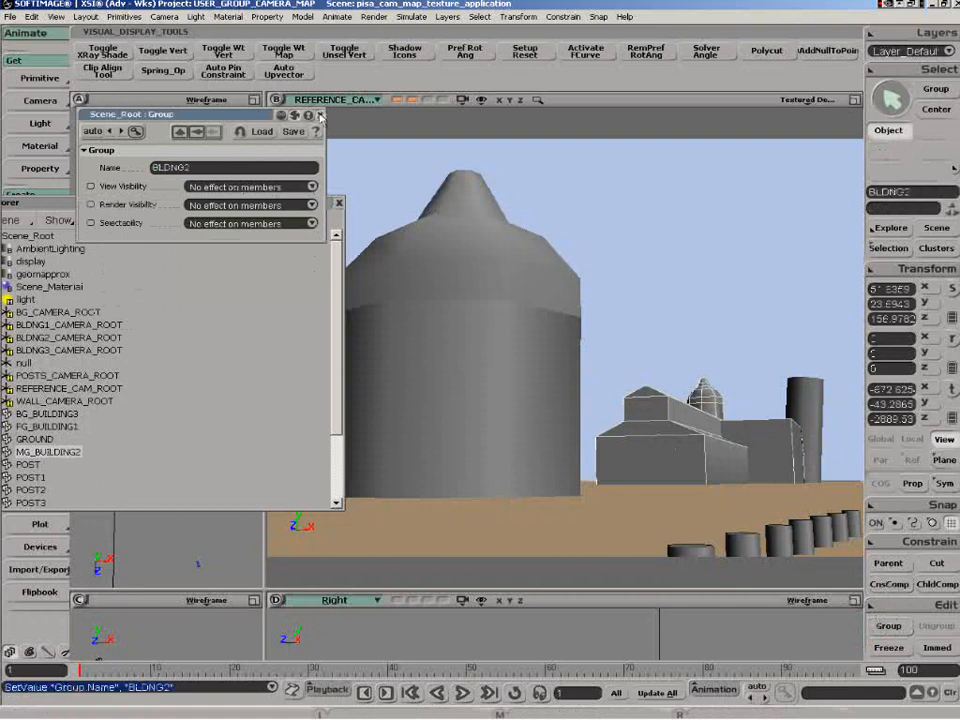
Put the BG_BUILDING3 tower into its own group named BLDNG3.
click(820, 407)
click(880, 624)
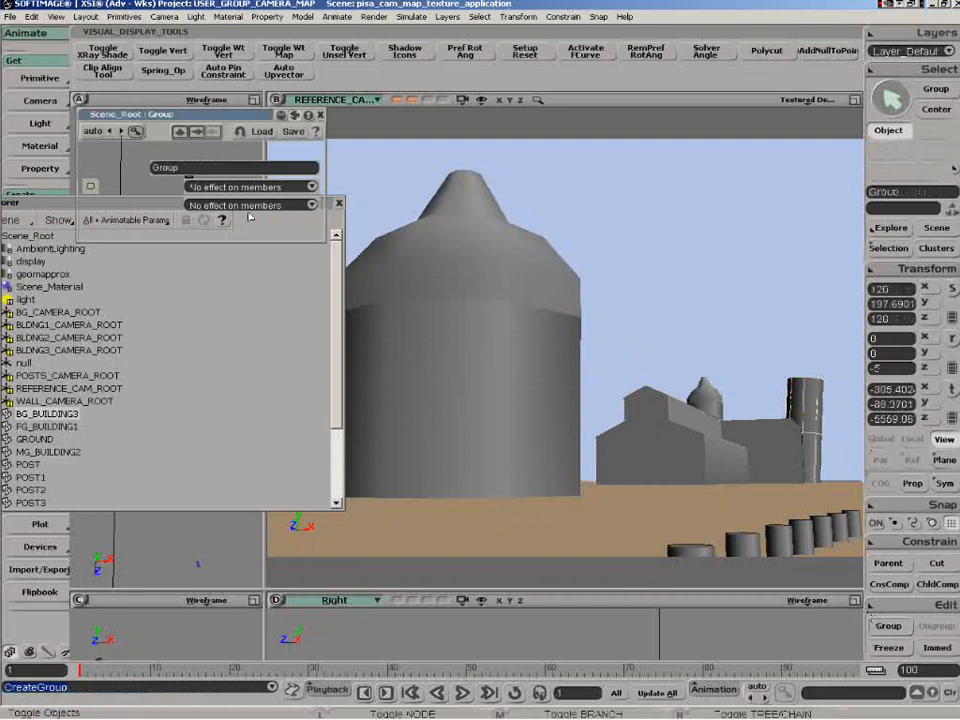
text(BLDNG3)
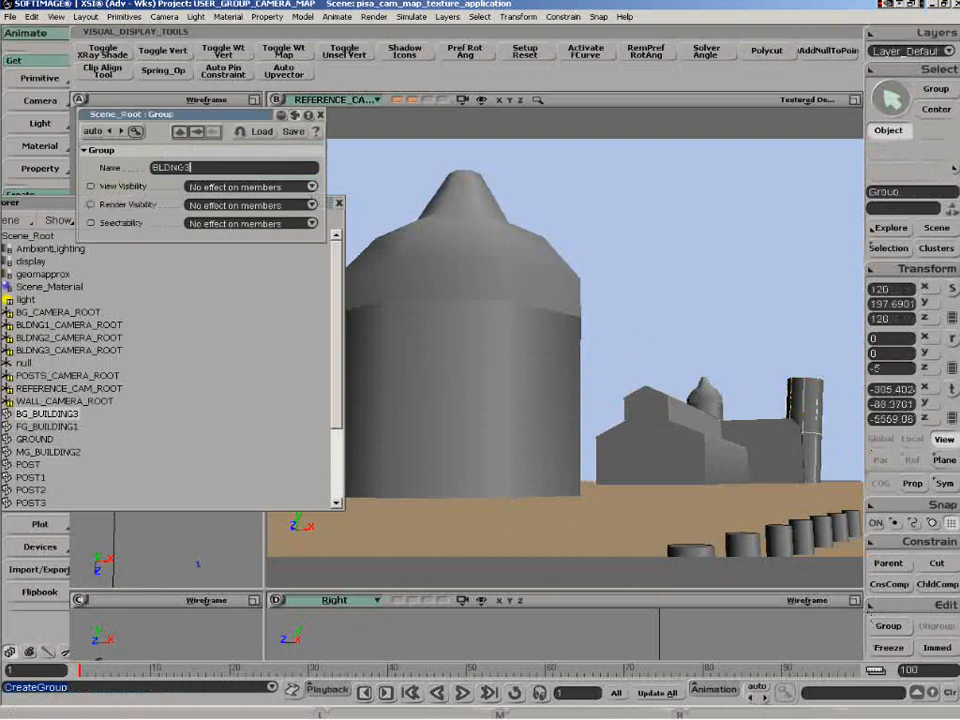
key(Return)
Put FG_BUILDING1 into its own group named BLDNG1.
click(456, 426)
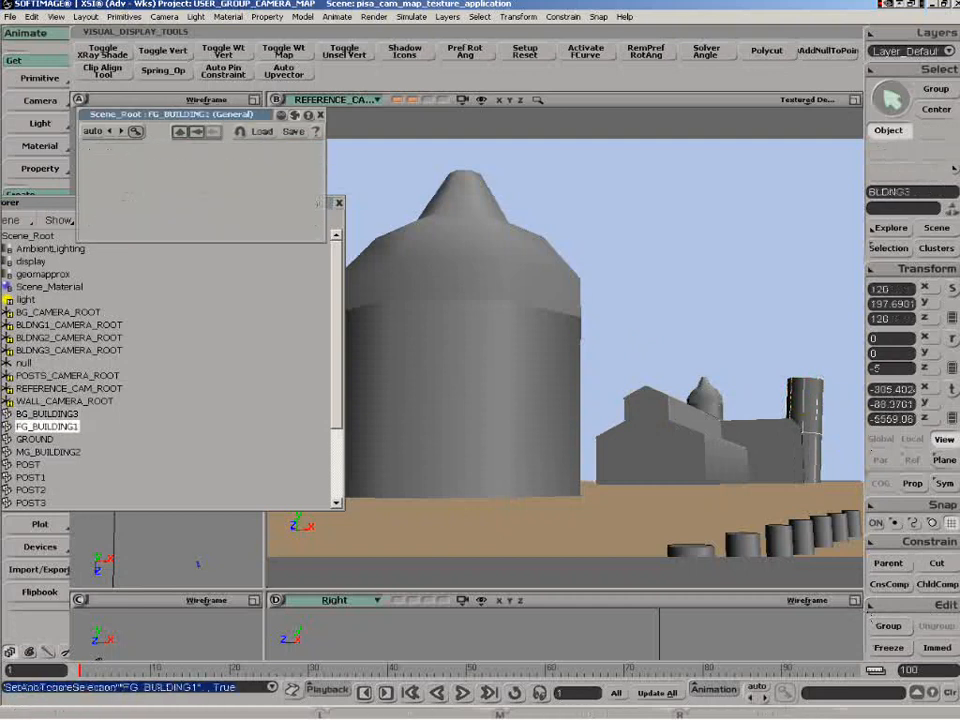
click(886, 625)
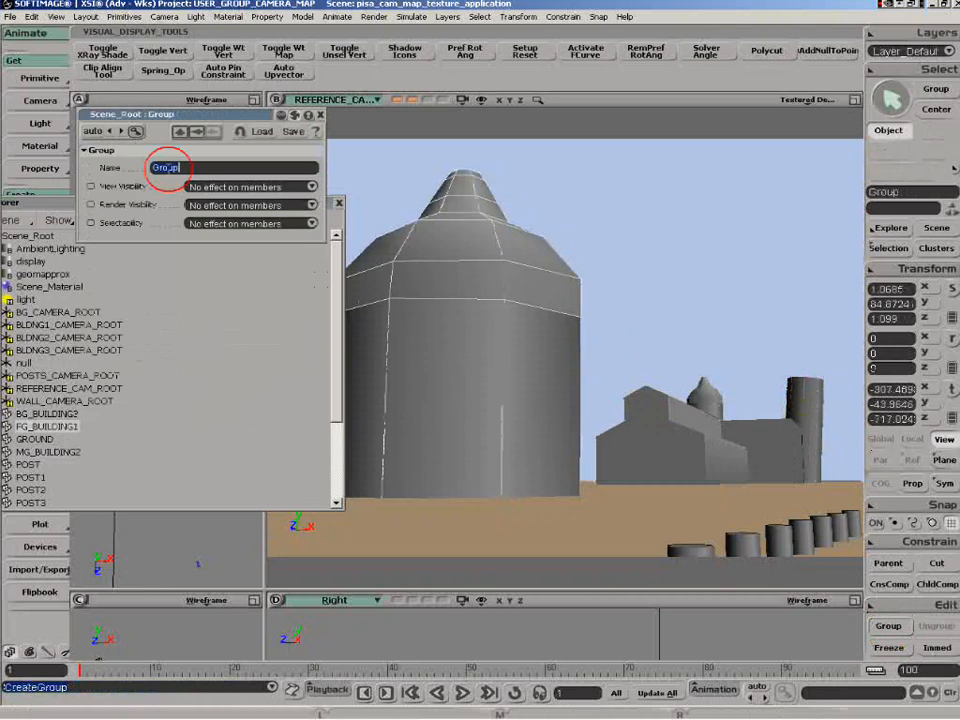
text(BLDNG1)
key(Return)
click(320, 114)
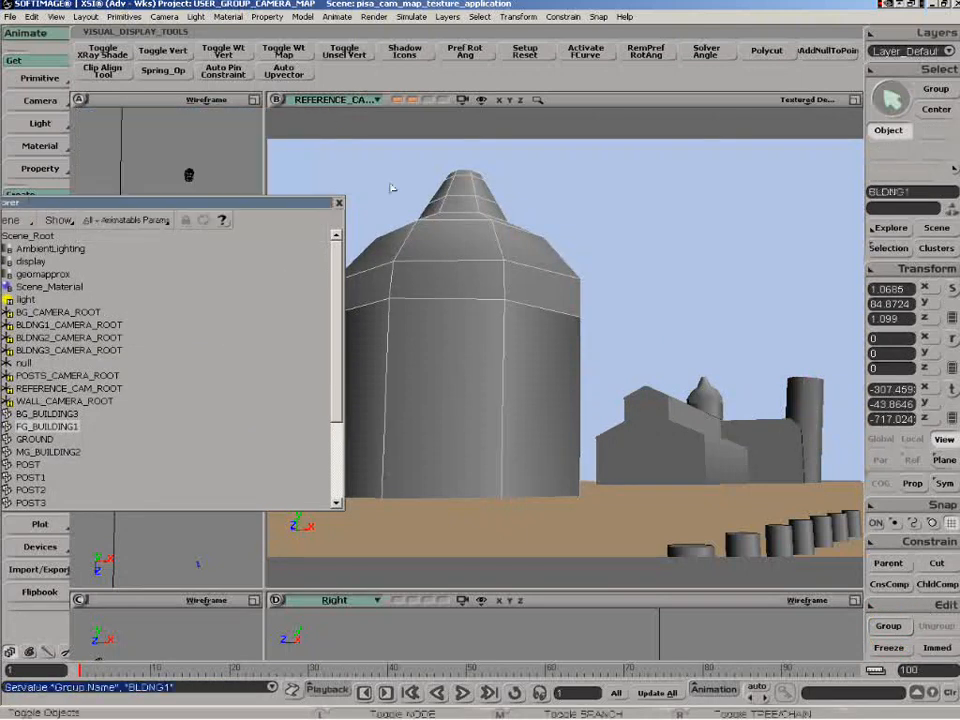
Group the sky plate and GROUND together and name the group BG_ELEMENT.
click(709, 253)
shift+click(621, 528)
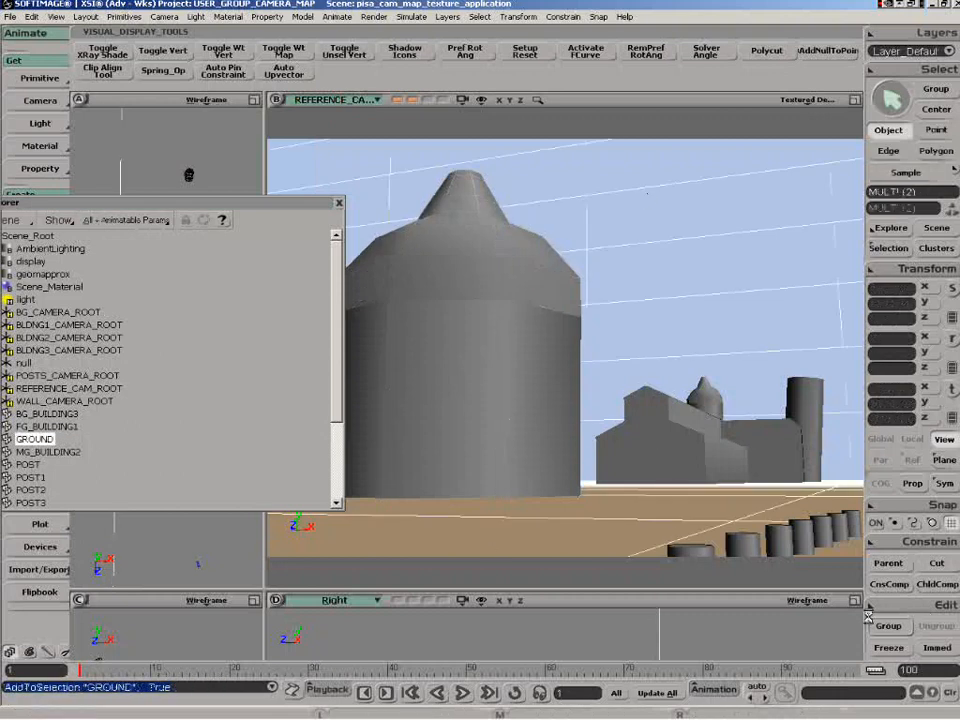
key(ctrl+g)
text(B)
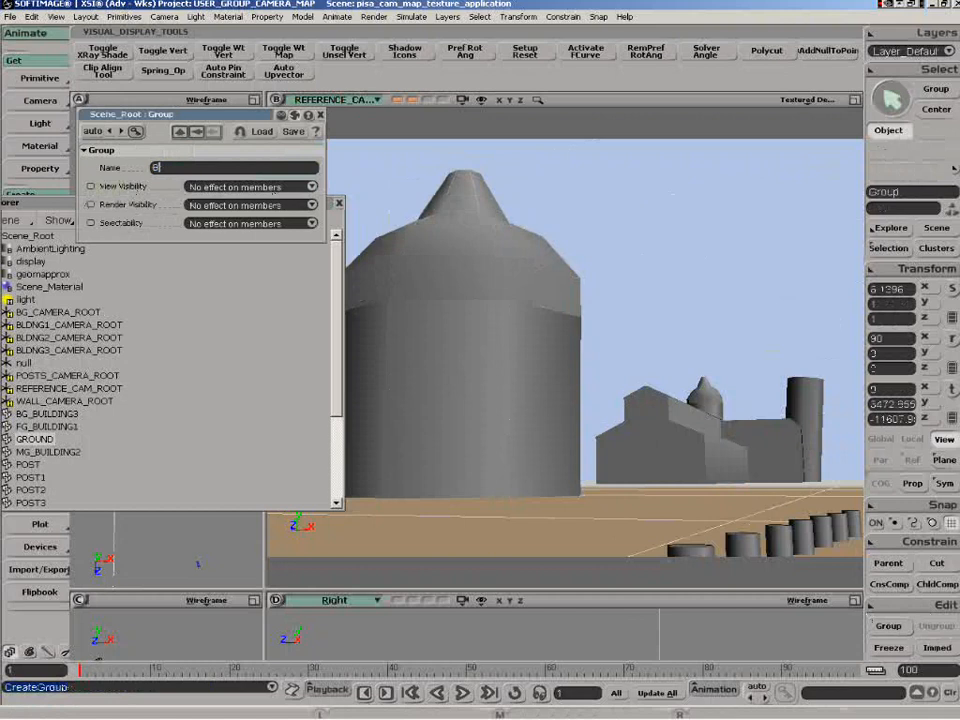
text(G_ELEMENT)
key(Return)
click(320, 115)
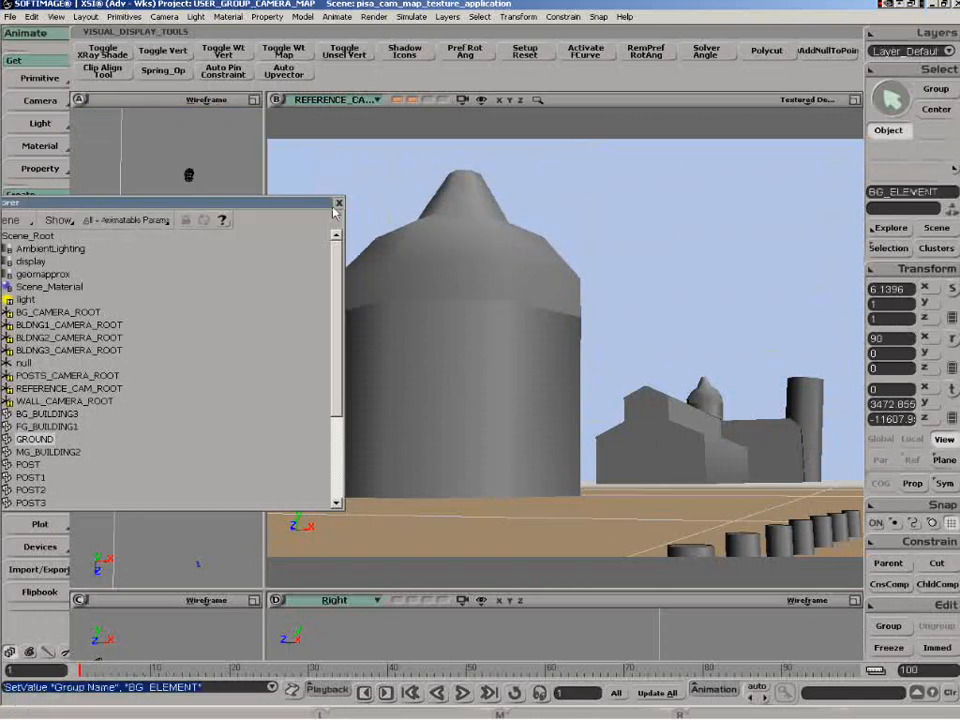
Put the WALL object into its own group and name the group WALL.
drag(309, 207, 466, 515)
click(328, 463)
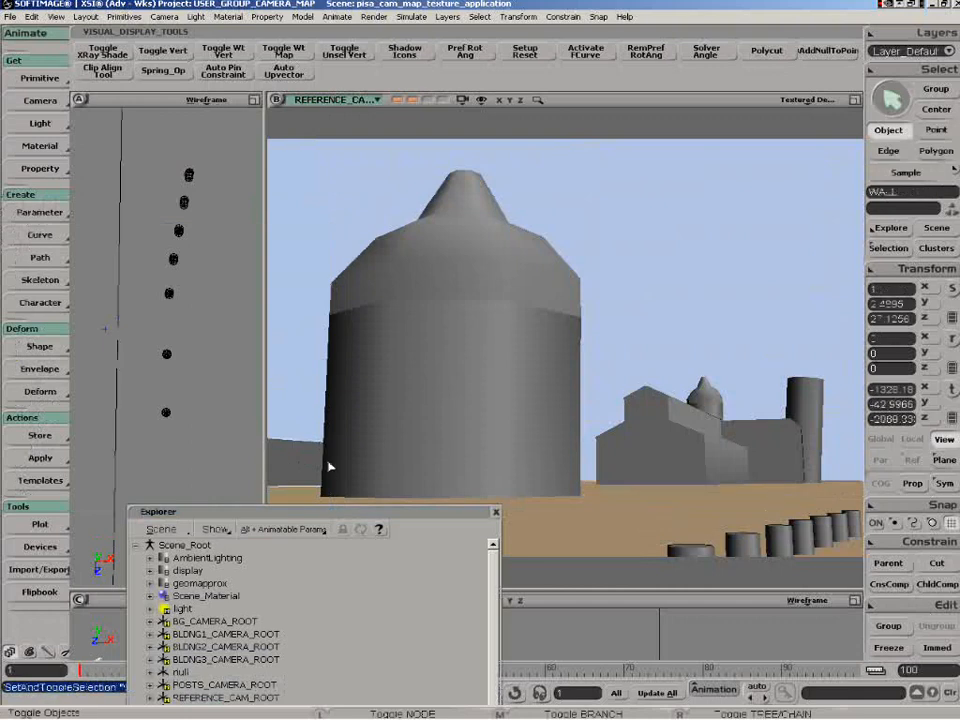
drag(347, 510, 325, 313)
click(881, 629)
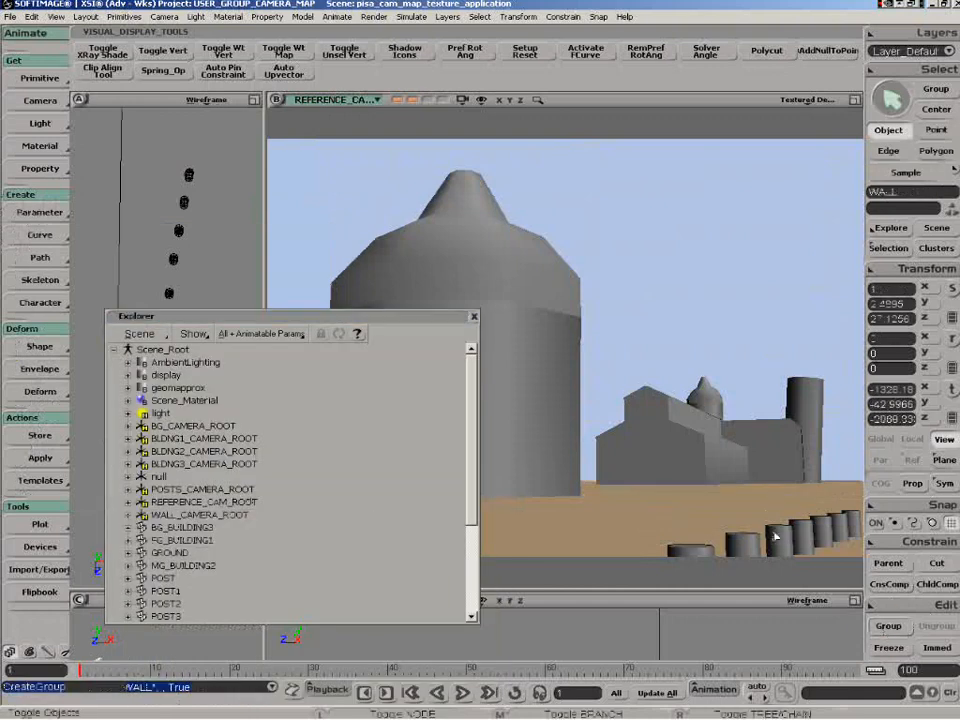
text(WALL)
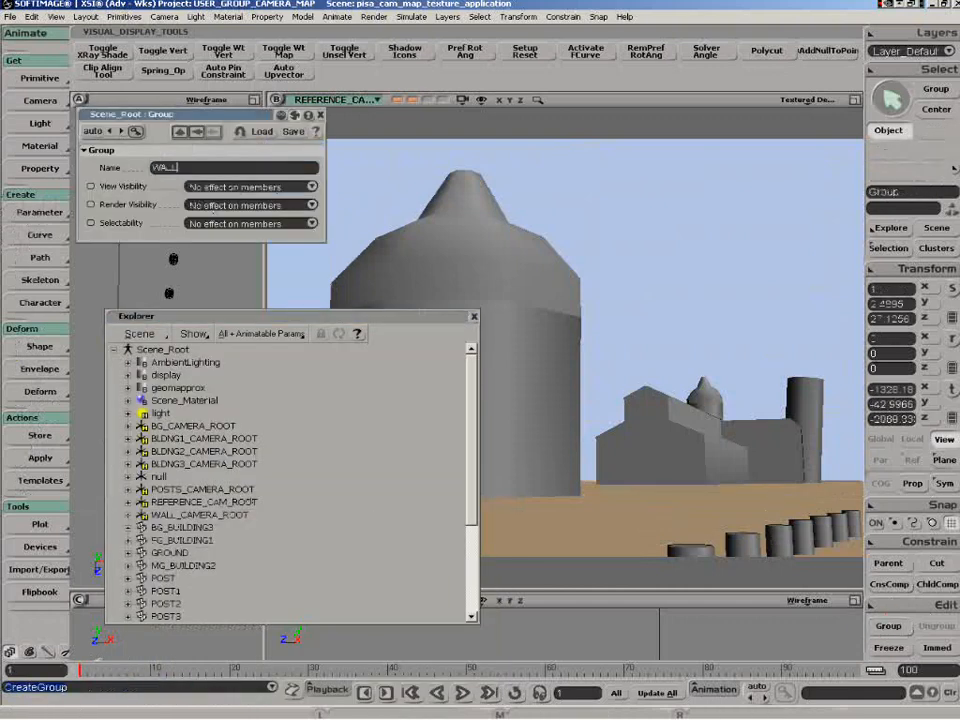
key(Return)
click(320, 116)
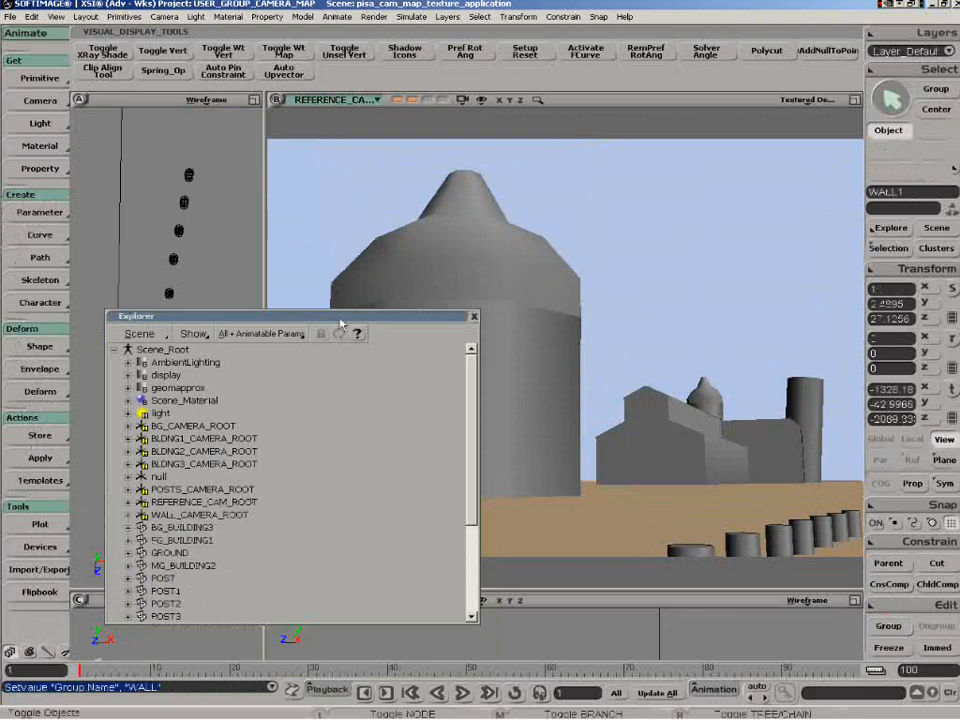
Assign a Lambert material to the BLDNG1 group.
drag(340, 318, 307, 228)
scroll(431, 441, down, 4)
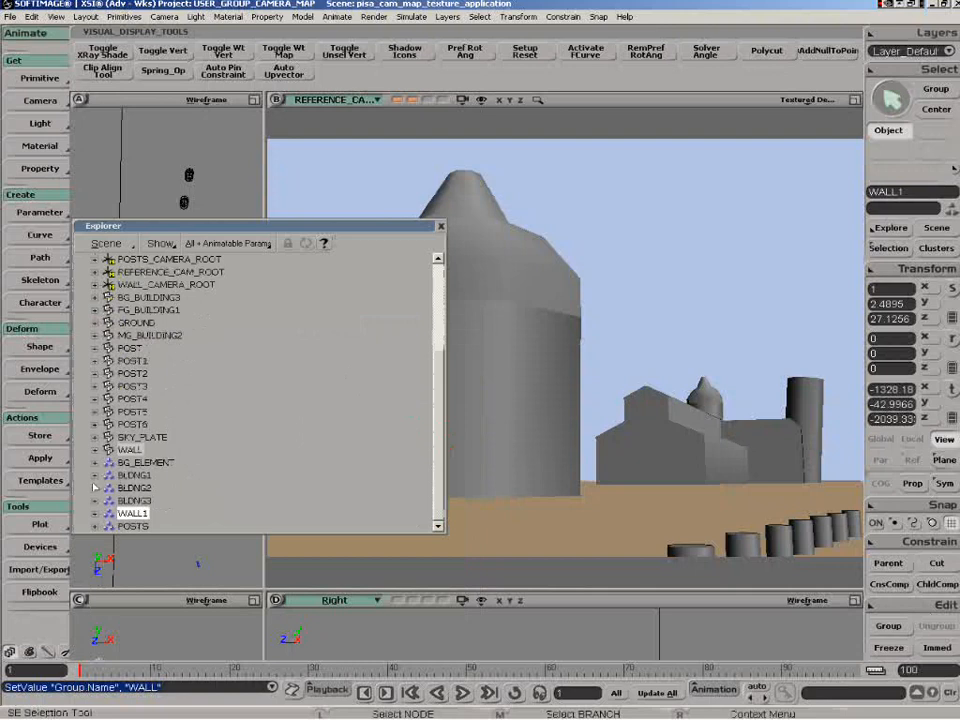
drag(246, 225, 233, 164)
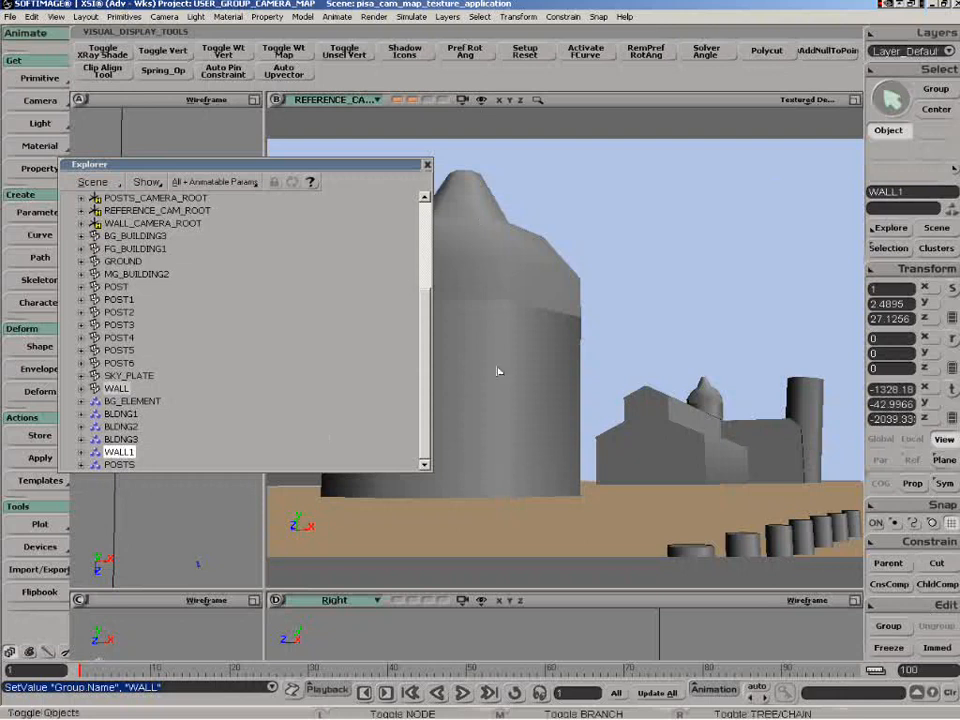
click(120, 413)
click(40, 146)
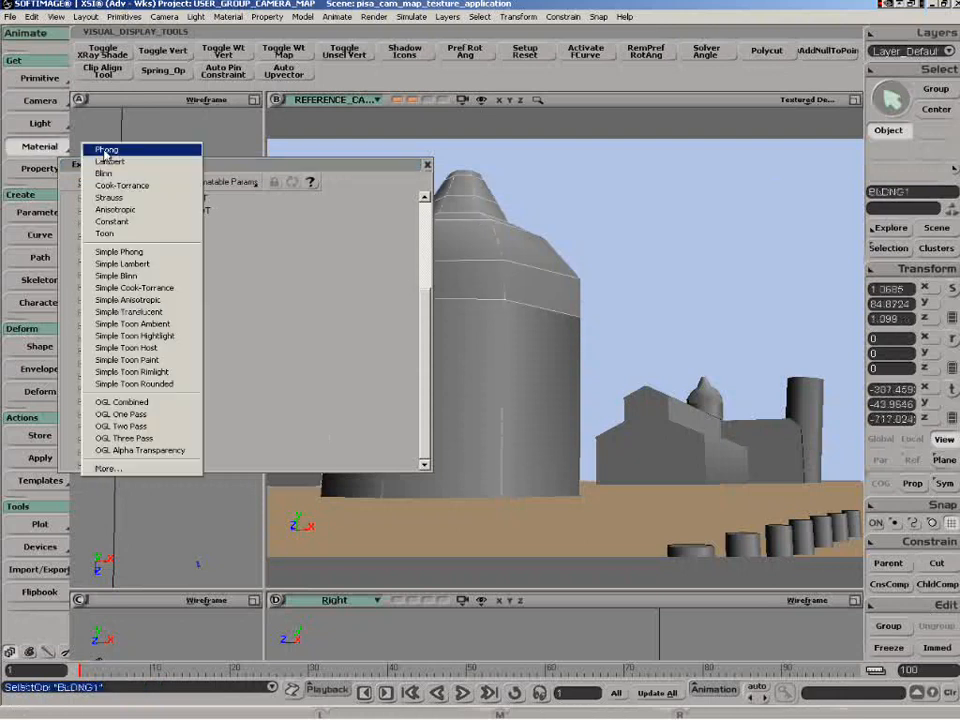
click(110, 161)
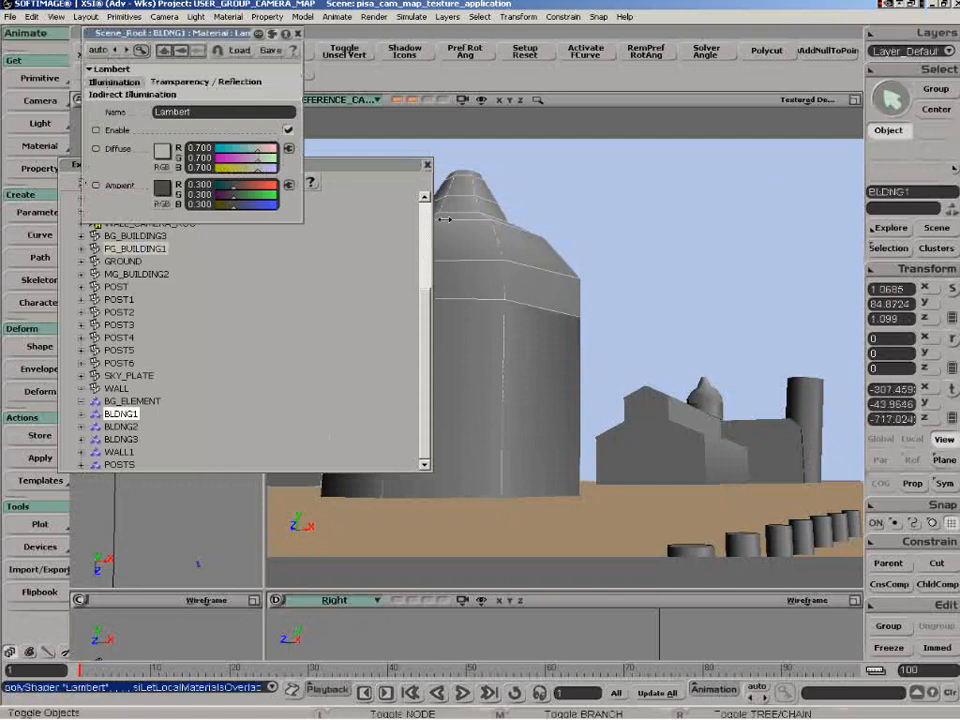
click(298, 34)
Add a raytracing Sprite node to the BLDNG1 material's render tree and connect it to the Material's Surface and Shadow inputs.
key(7)
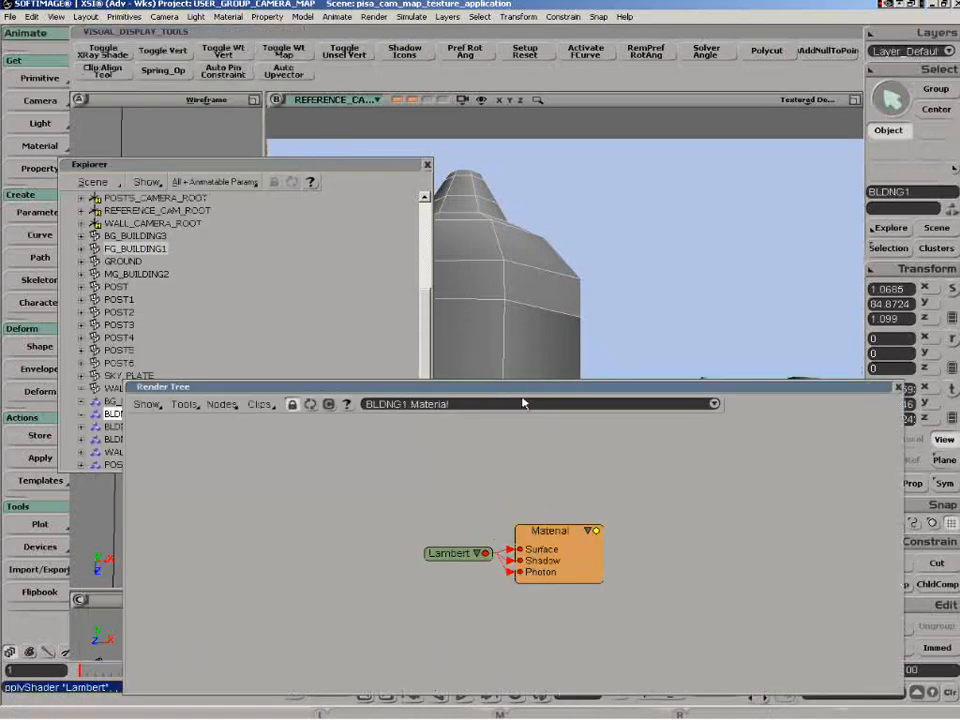
drag(514, 386, 521, 462)
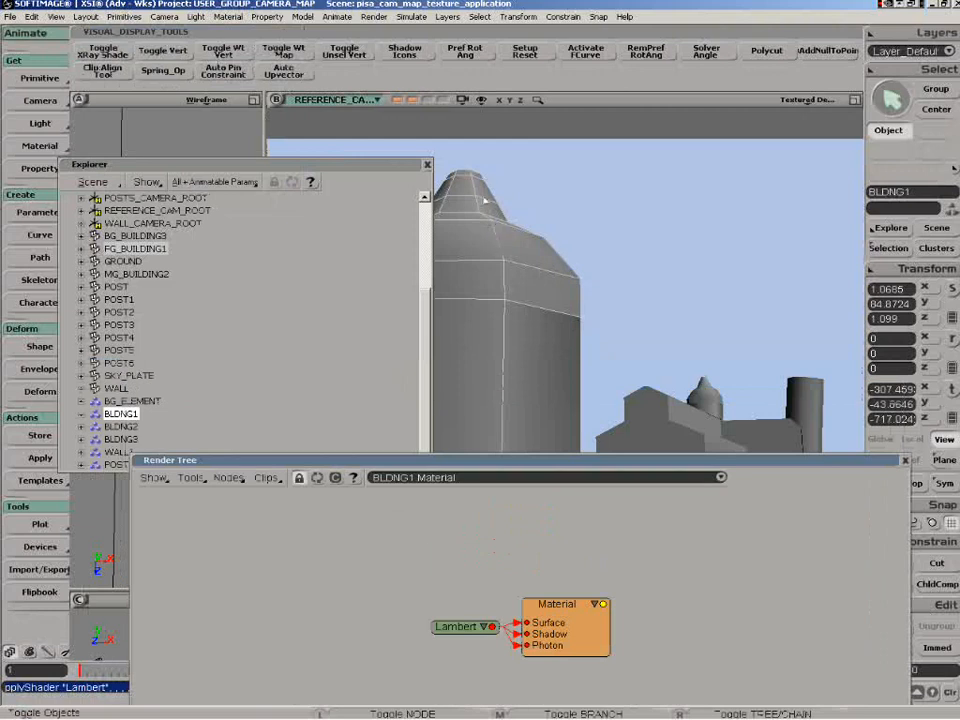
drag(459, 456, 472, 432)
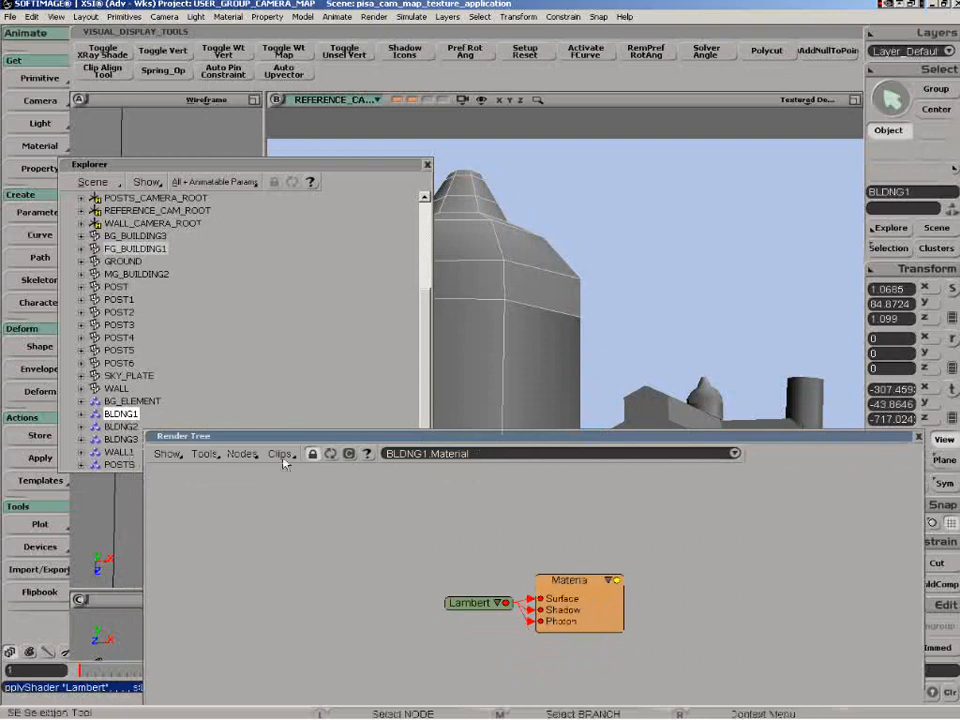
click(249, 455)
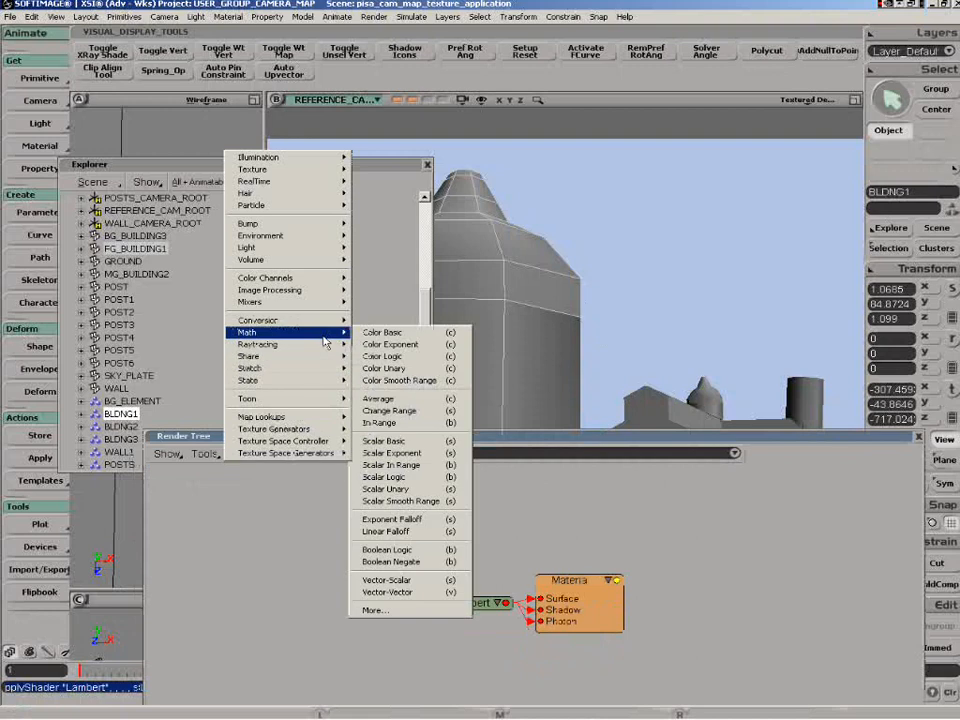
mouse_move(301, 347)
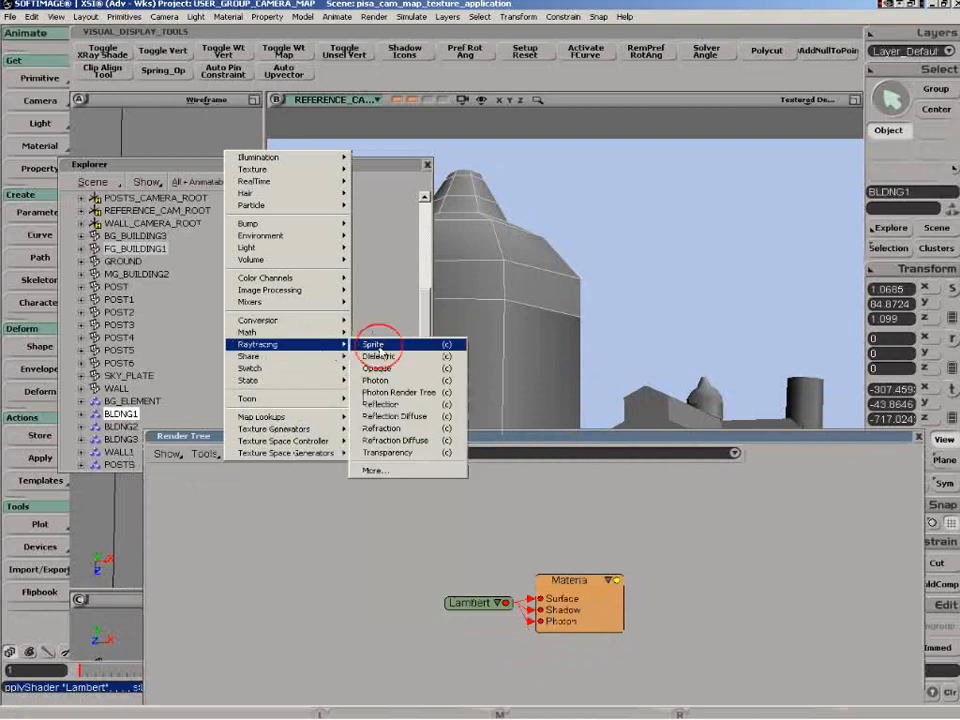
click(436, 344)
drag(444, 492, 555, 601)
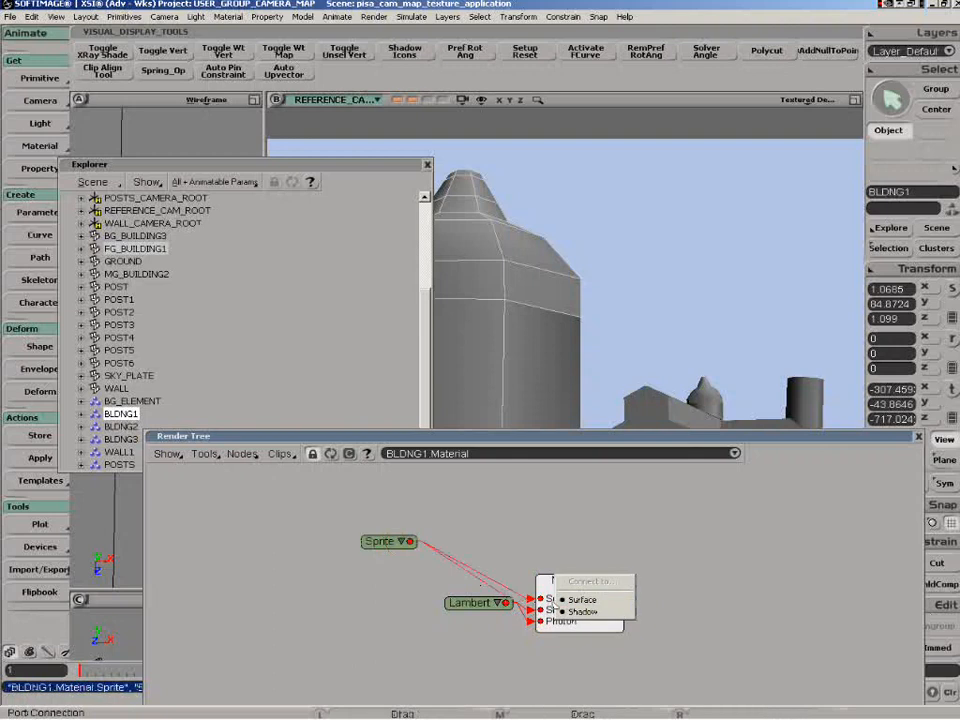
click(550, 600)
drag(549, 598, 594, 572)
drag(478, 603, 509, 629)
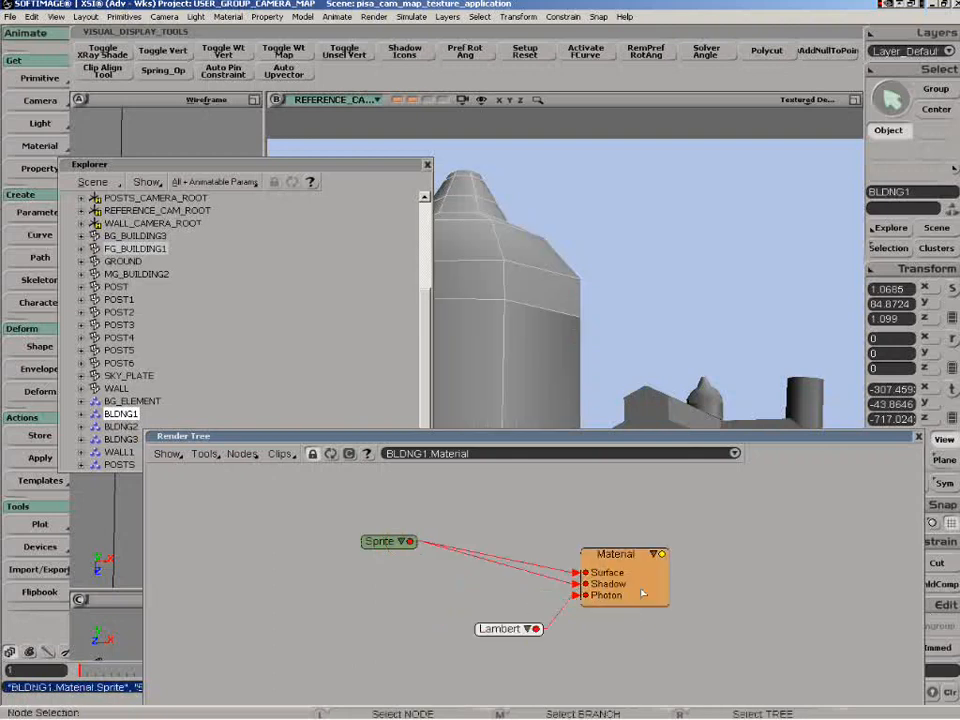
drag(615, 556, 595, 549)
drag(390, 541, 460, 543)
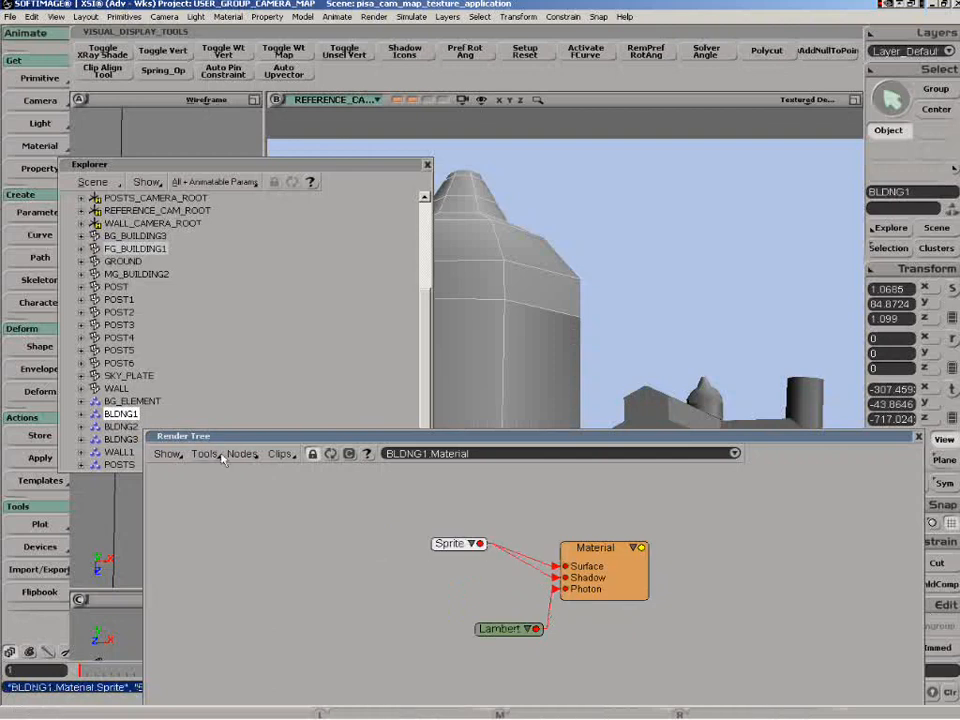
Add an Image texture node, connect it to the Sprite node's input, and space out the render tree nodes.
click(242, 453)
mouse_move(268, 175)
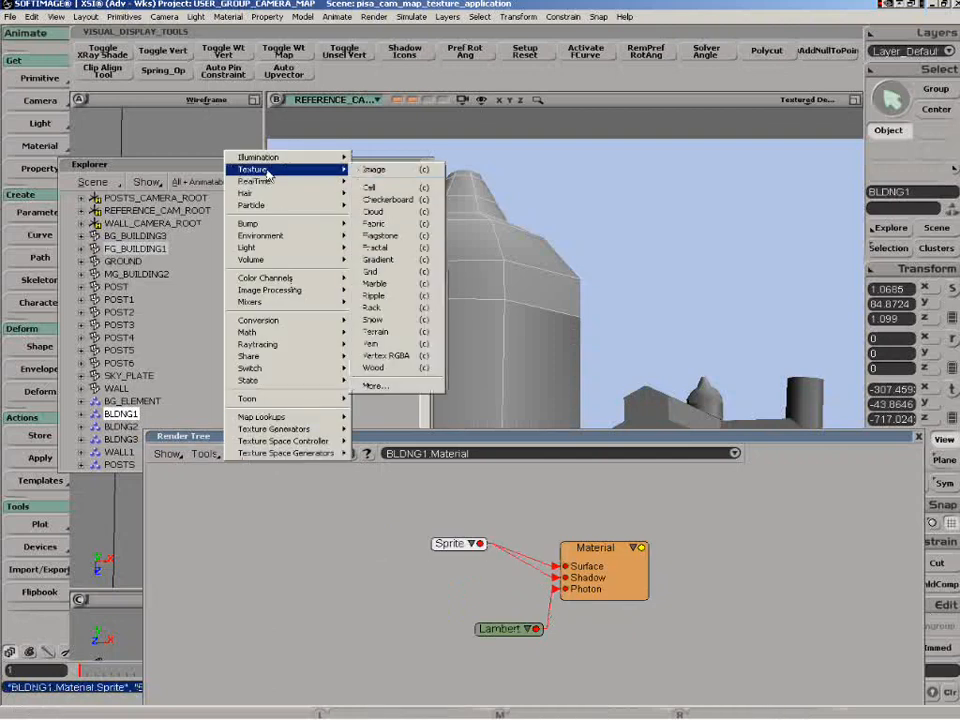
click(373, 169)
mouse_move(483, 480)
mouse_down()
mouse_move(400, 538)
mouse_move(447, 543)
mouse_move(473, 562)
mouse_up()
click(478, 541)
drag(592, 570, 636, 570)
drag(452, 551, 483, 549)
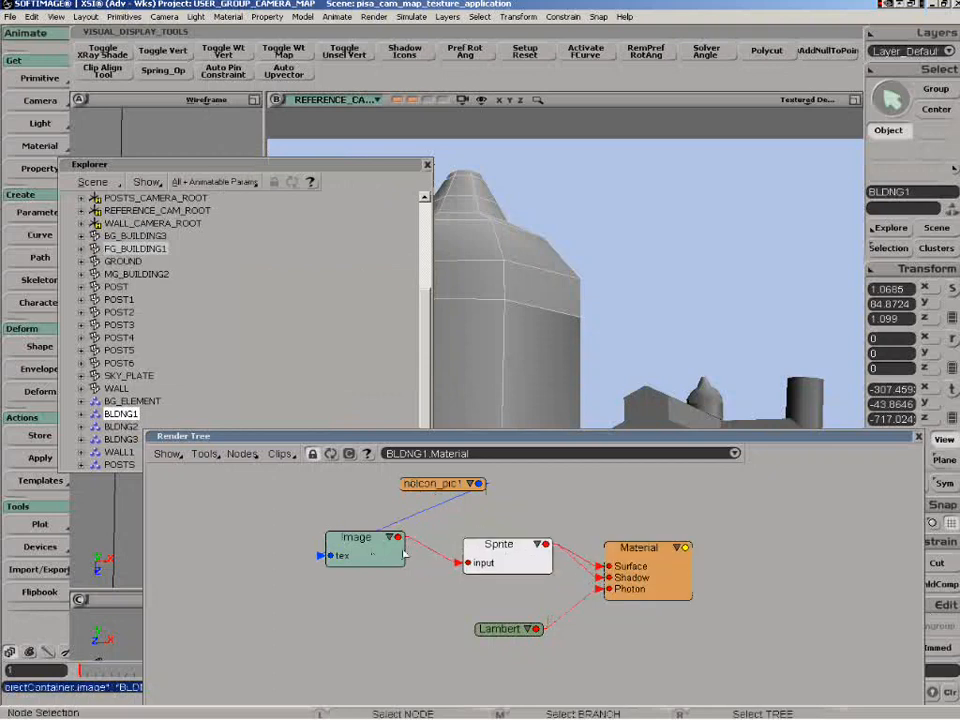
drag(377, 562, 398, 565)
drag(405, 485, 183, 526)
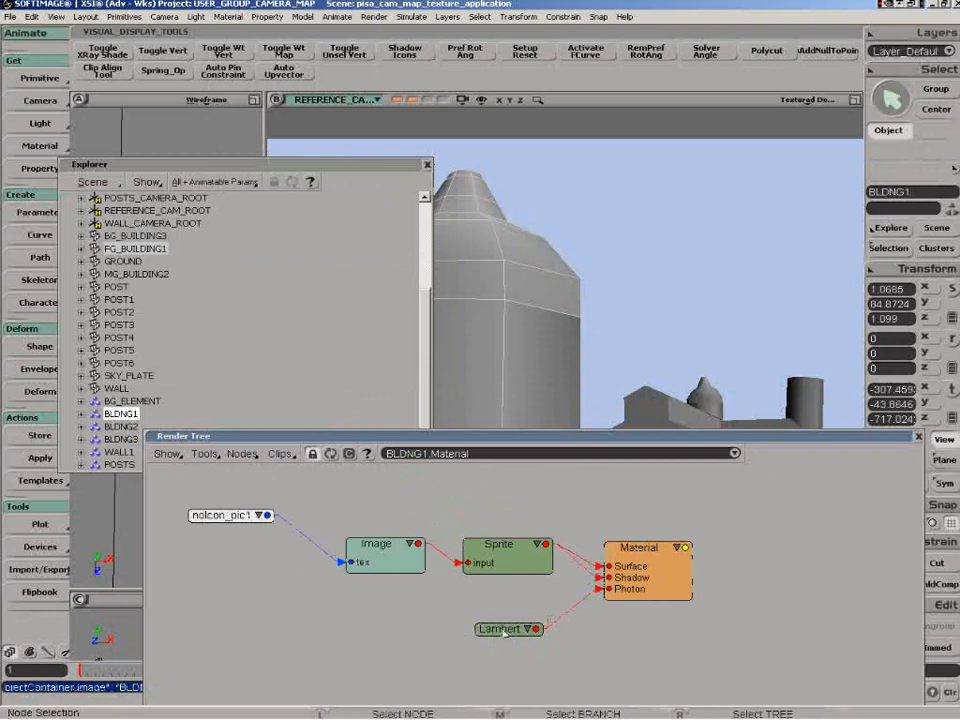
drag(505, 633, 508, 638)
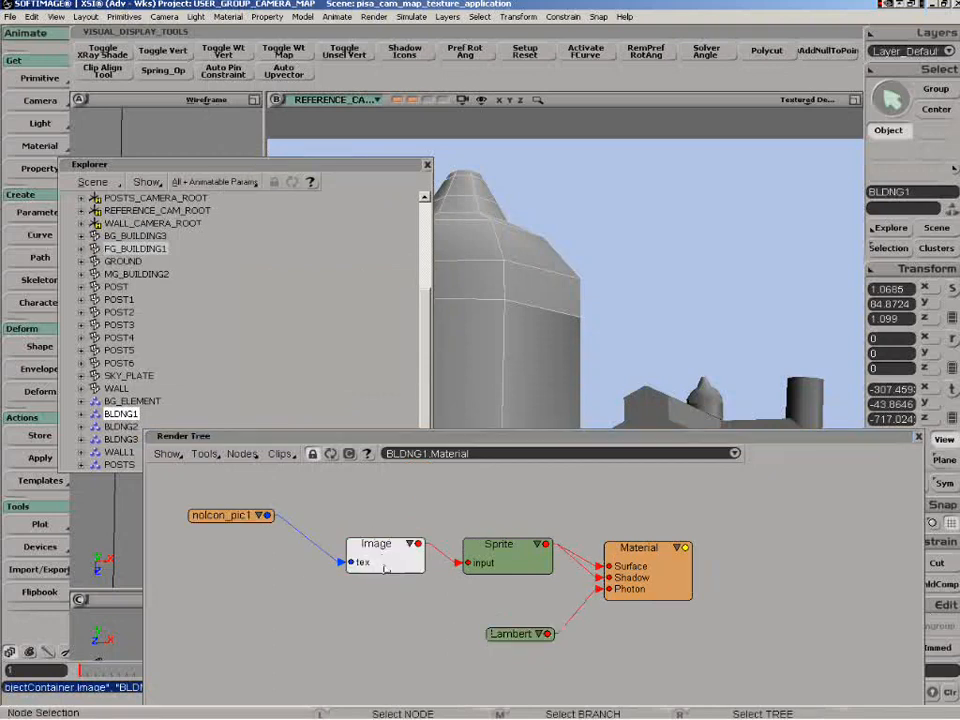
Load FG_BUILDING1_W_ALPHA.psd from the project's Pictures folder as a new image clip for the Image node.
double_click(381, 561)
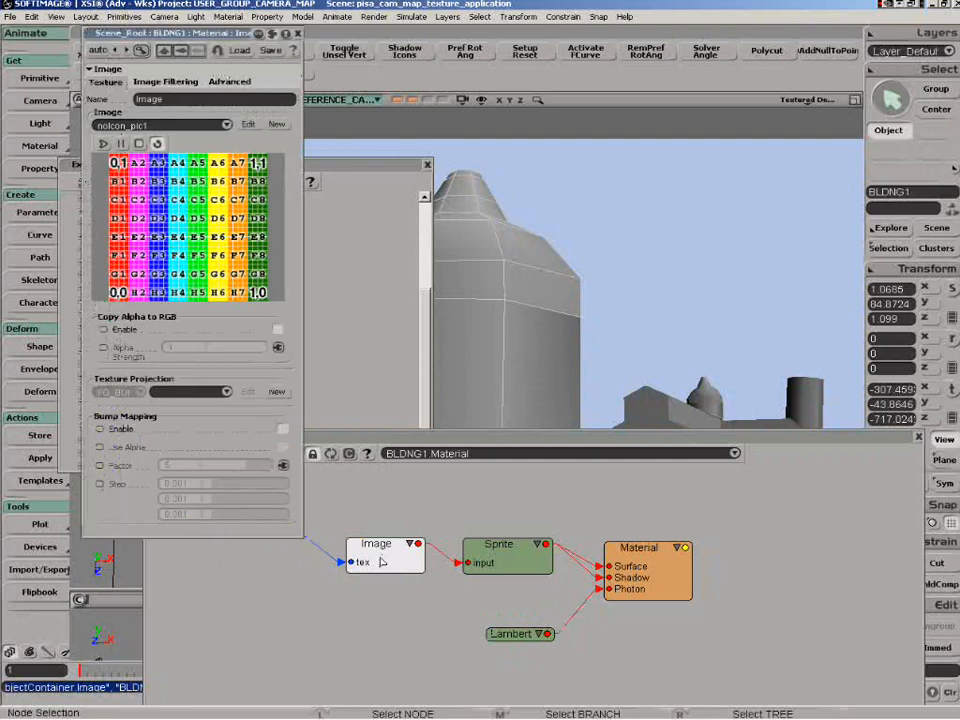
click(276, 124)
click(300, 142)
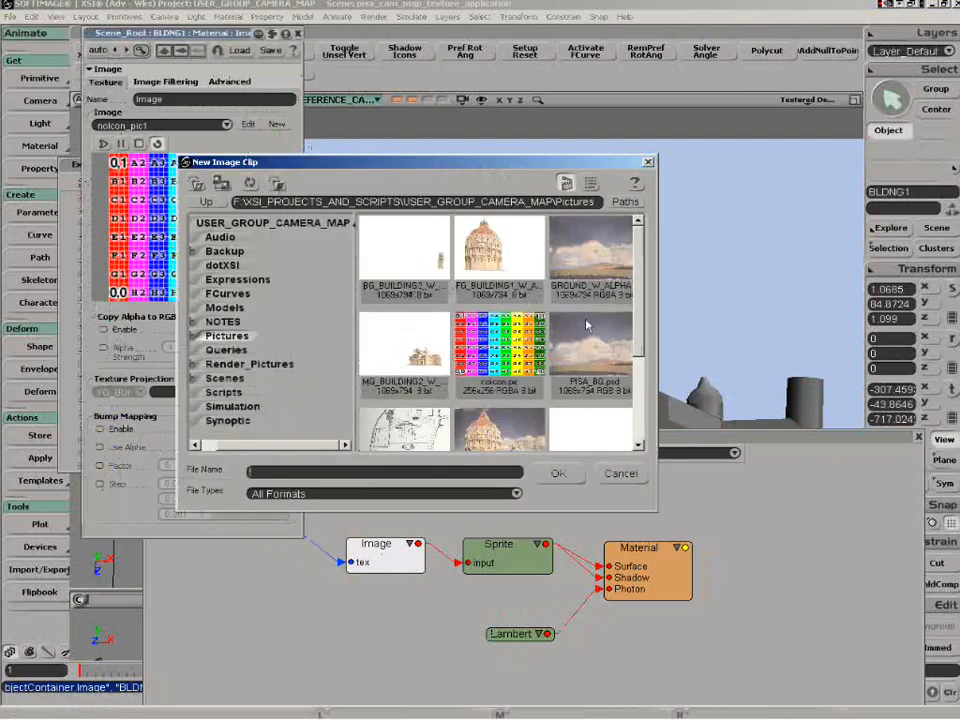
click(509, 268)
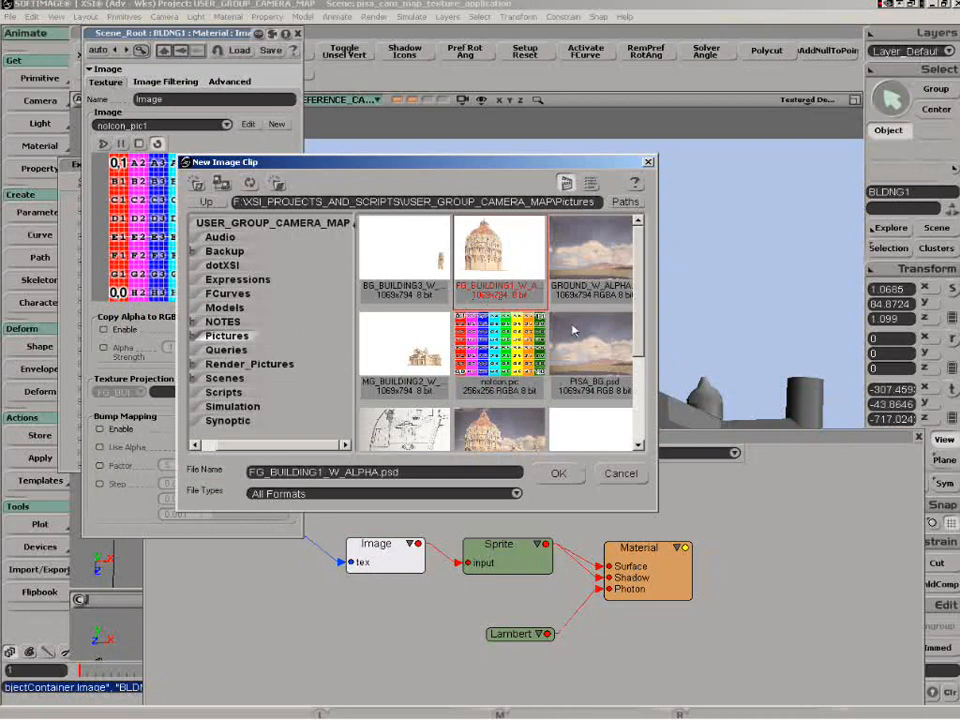
drag(657, 482, 765, 484)
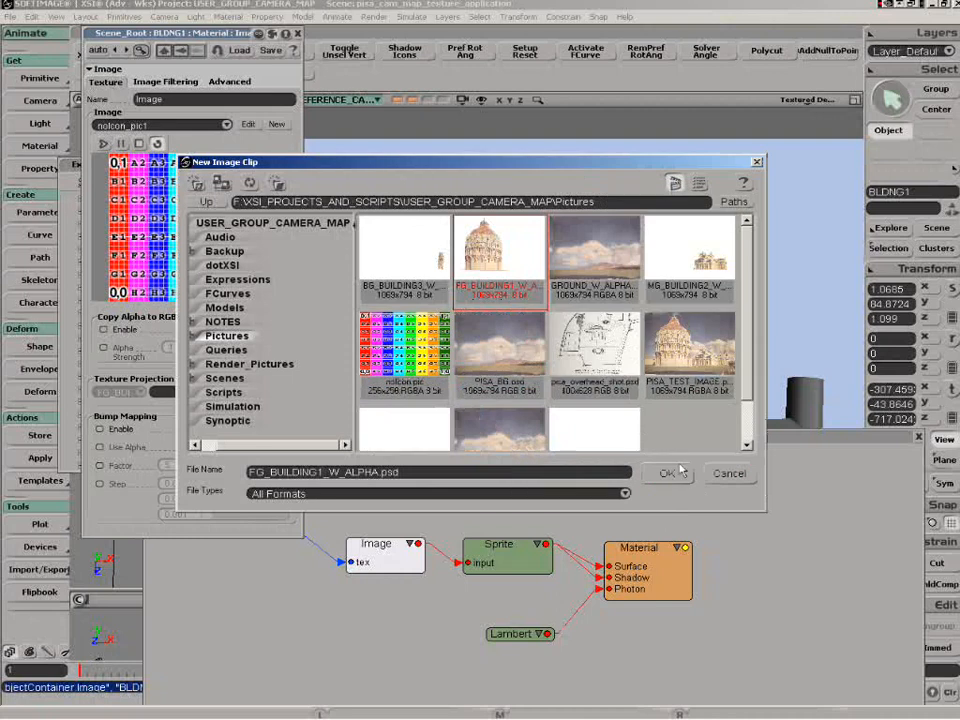
click(666, 474)
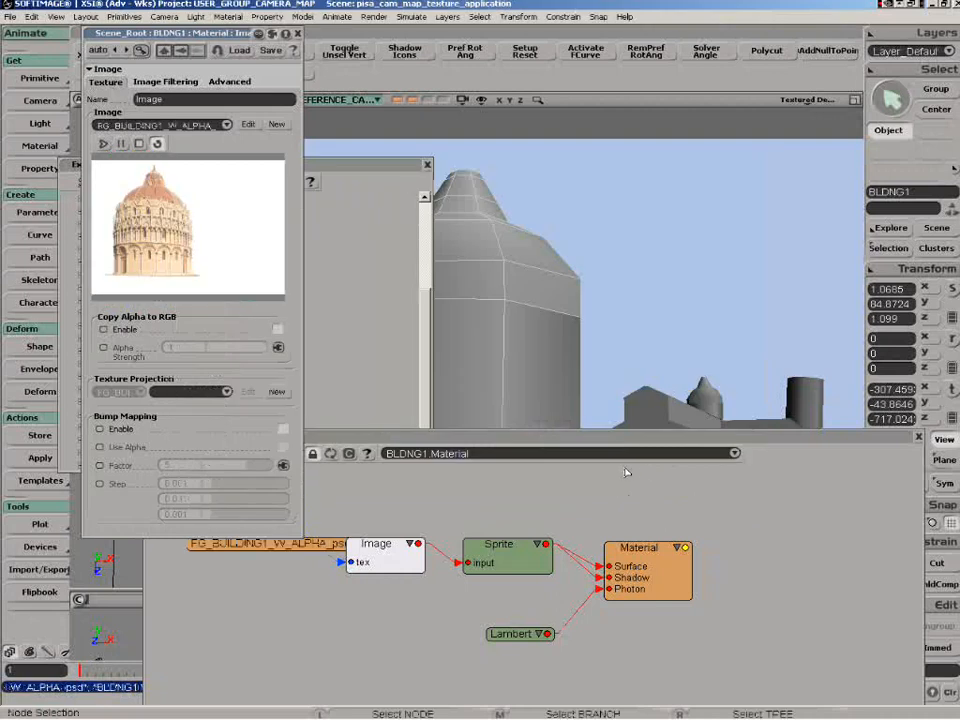
Check the building clip's alpha channel in the image preview, and switch the preview back to colour.
right_click(208, 251)
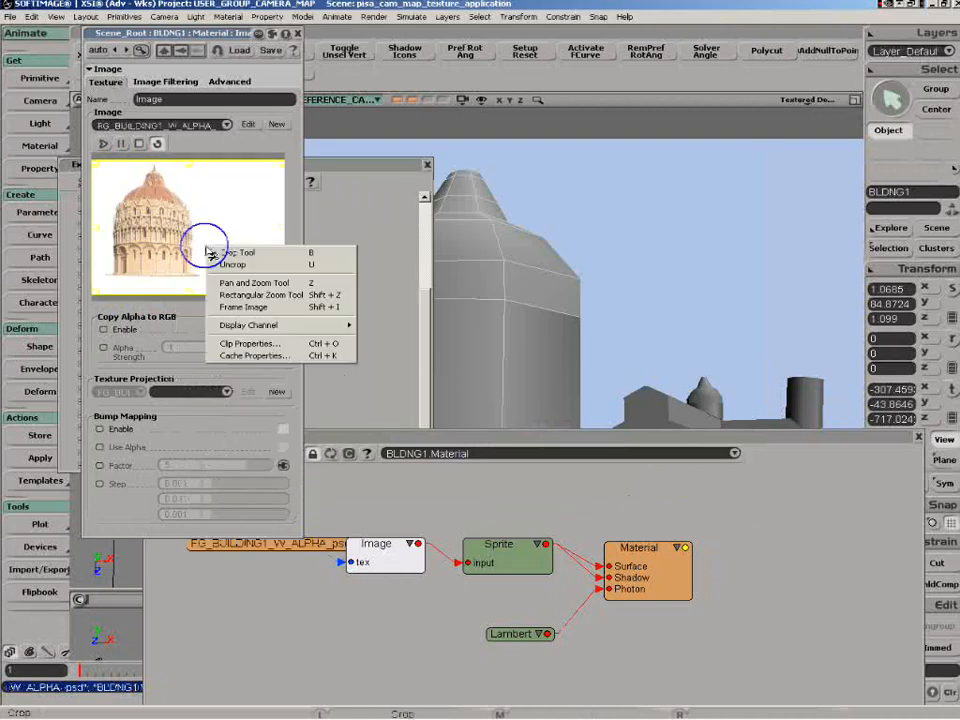
mouse_move(290, 325)
click(397, 383)
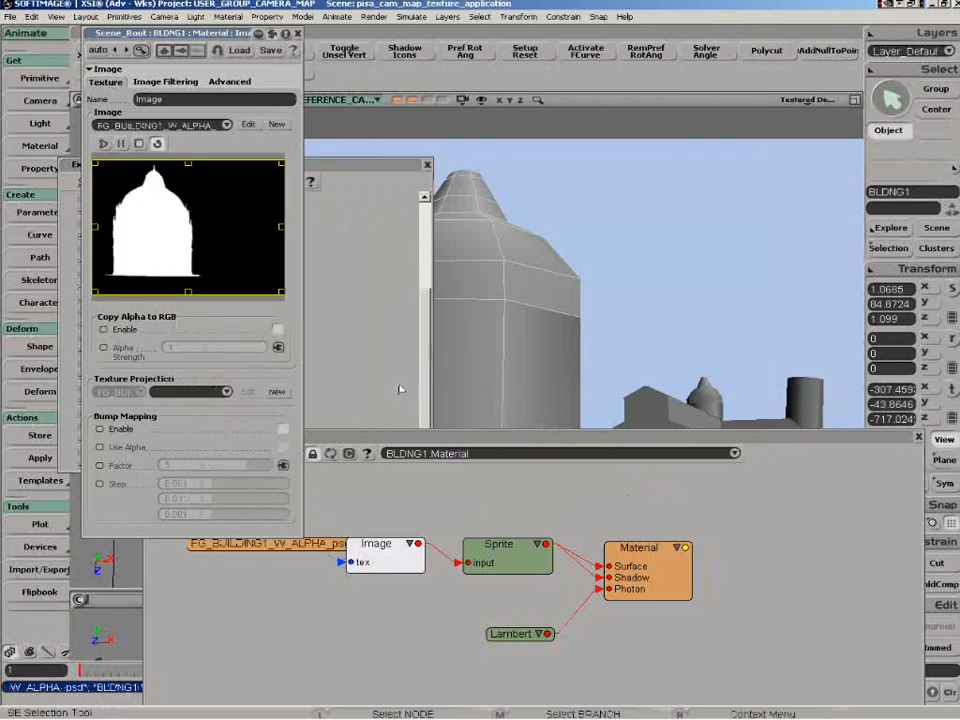
right_click(182, 243)
mouse_move(290, 319)
click(368, 321)
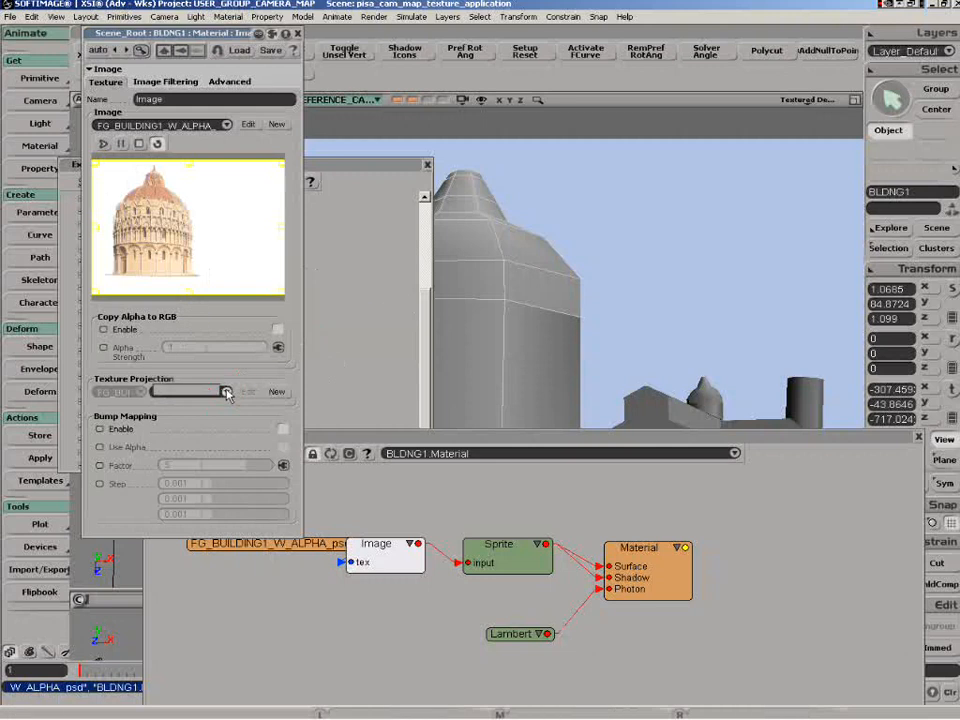
Create a Camera Projection for the BLDNG1 image texture using BLDNG1_CAM, closing the render tree and scene explorer.
click(903, 440)
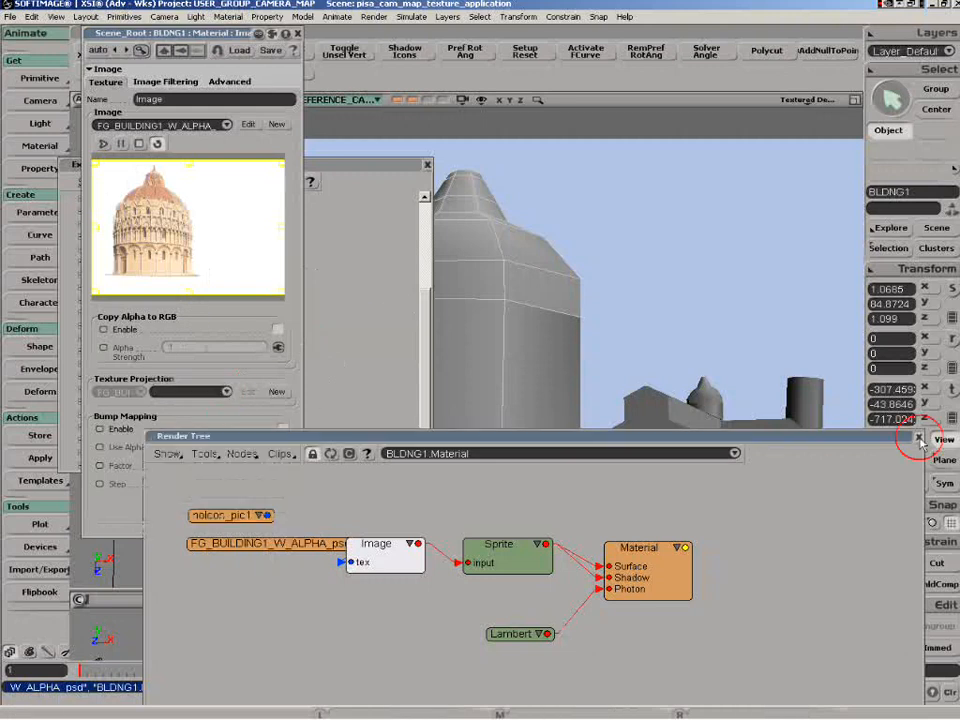
click(919, 439)
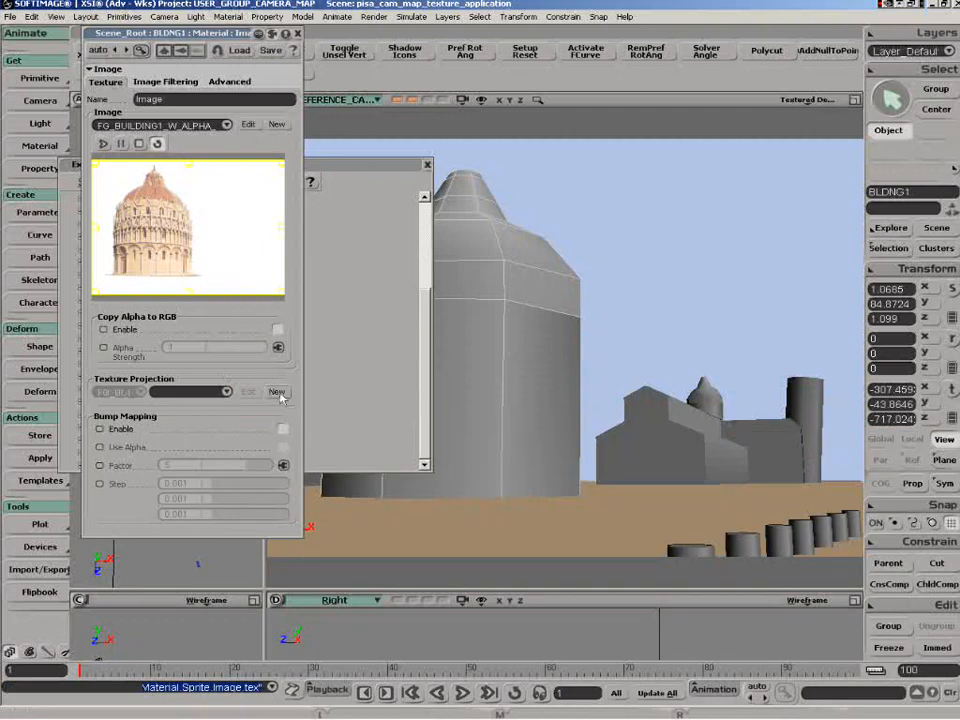
click(277, 392)
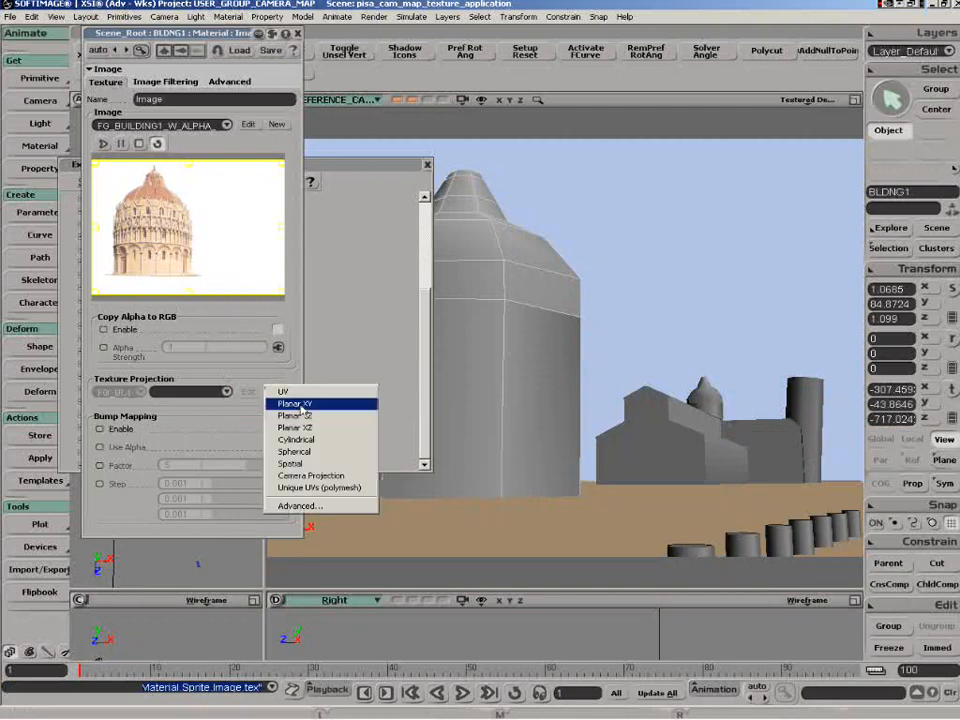
click(298, 478)
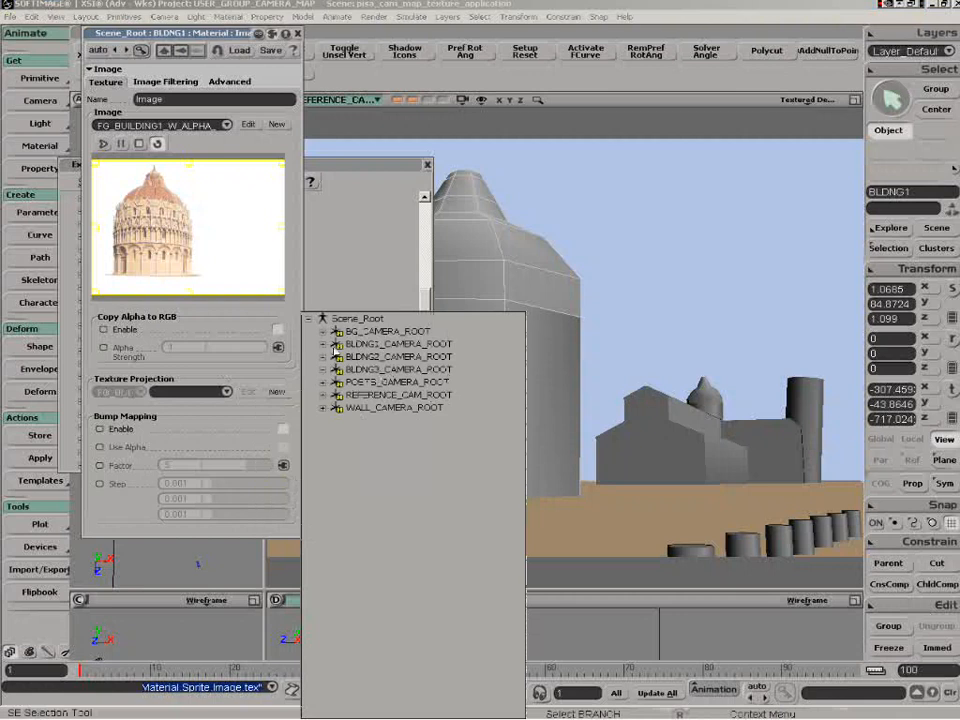
click(324, 345)
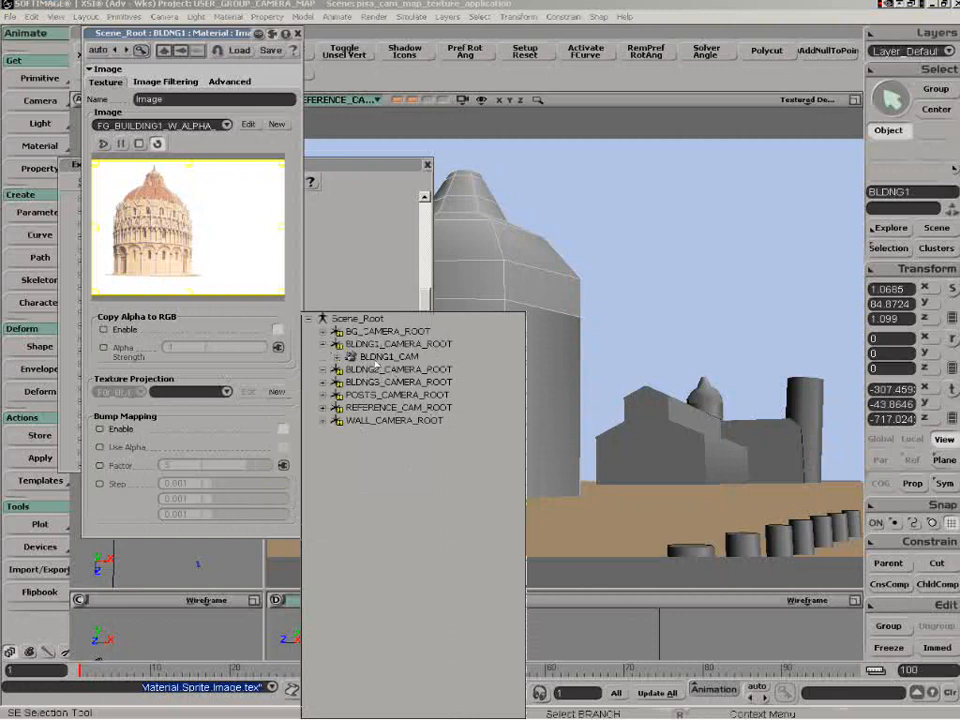
click(374, 358)
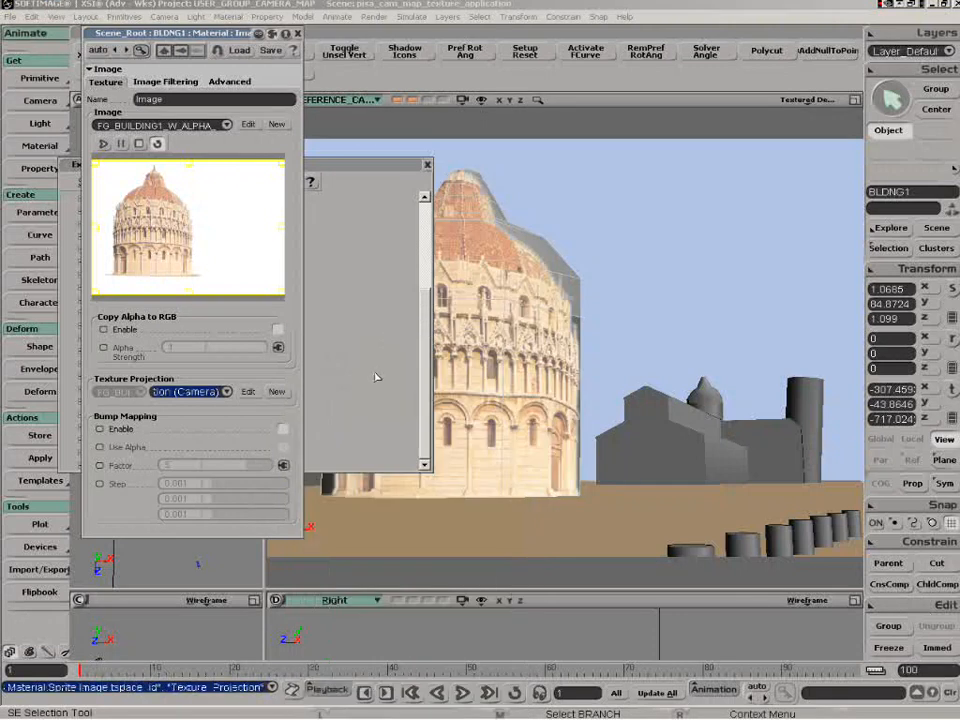
click(428, 165)
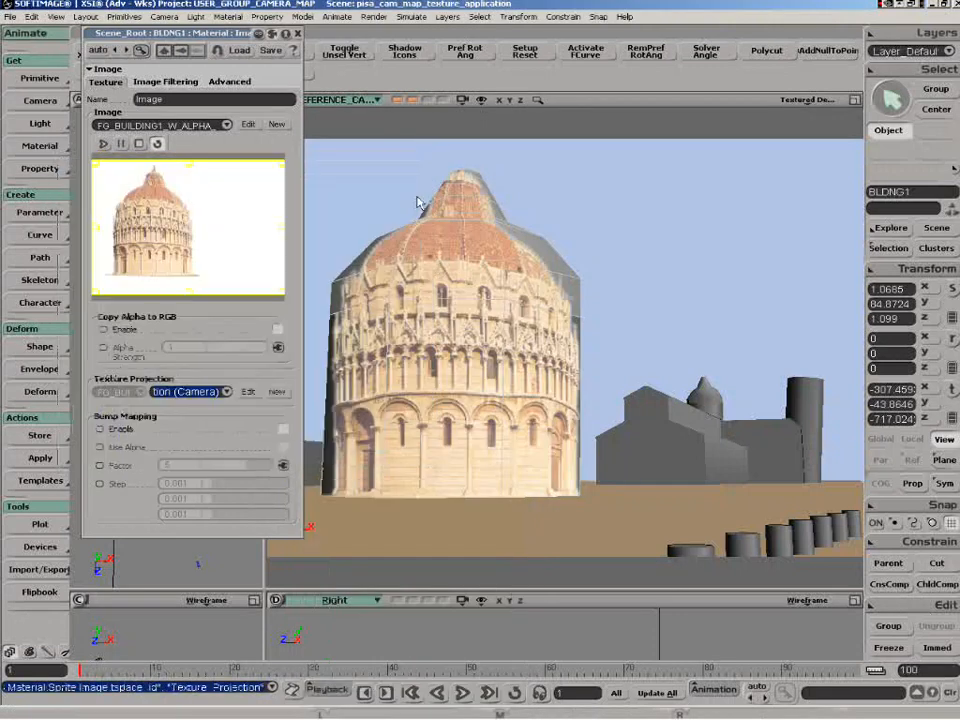
Select FG_BUILDING1 and move it slightly along the global X axis to fit the projected photo.
click(553, 258)
key(v)
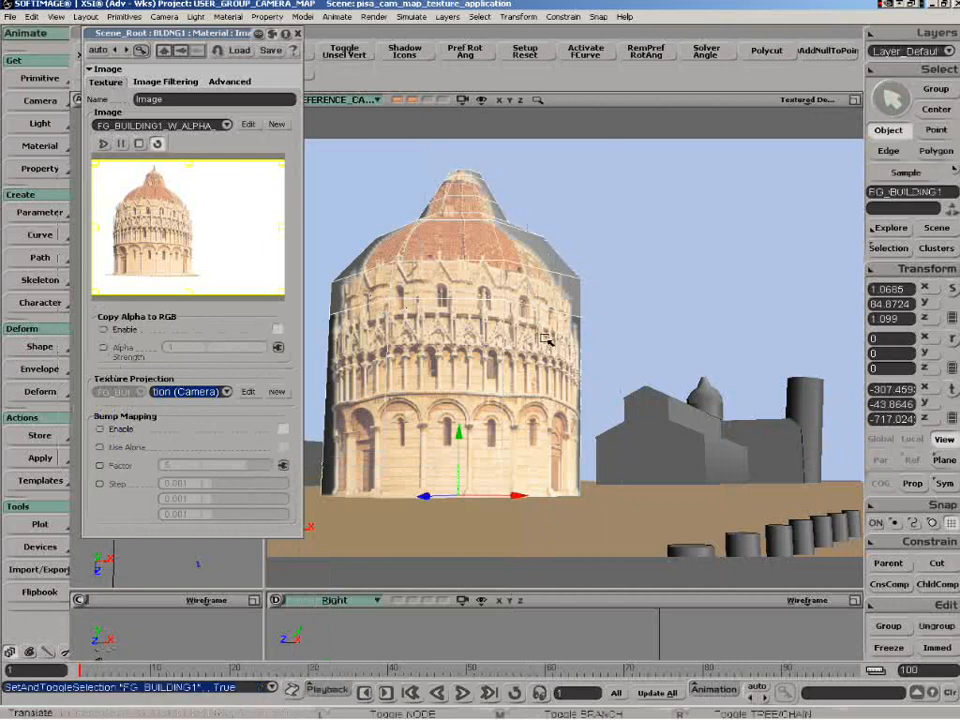
drag(514, 497, 520, 508)
Widen the dome of FG_BUILDING1 by scaling its upper points in X and Z globally about their centre of geometry.
key(x)
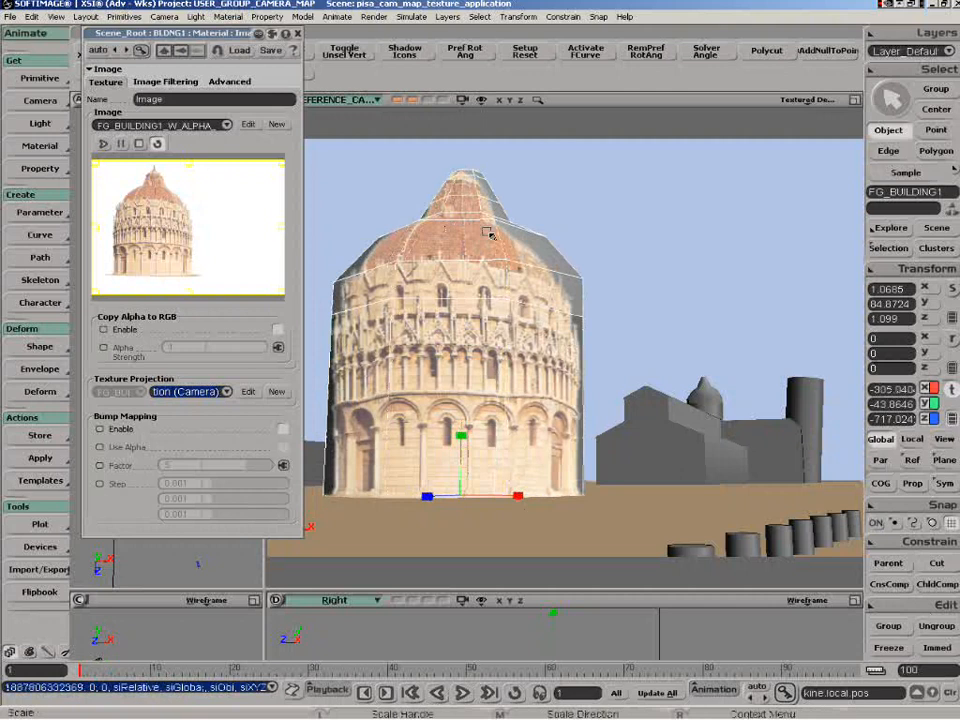
key(t)
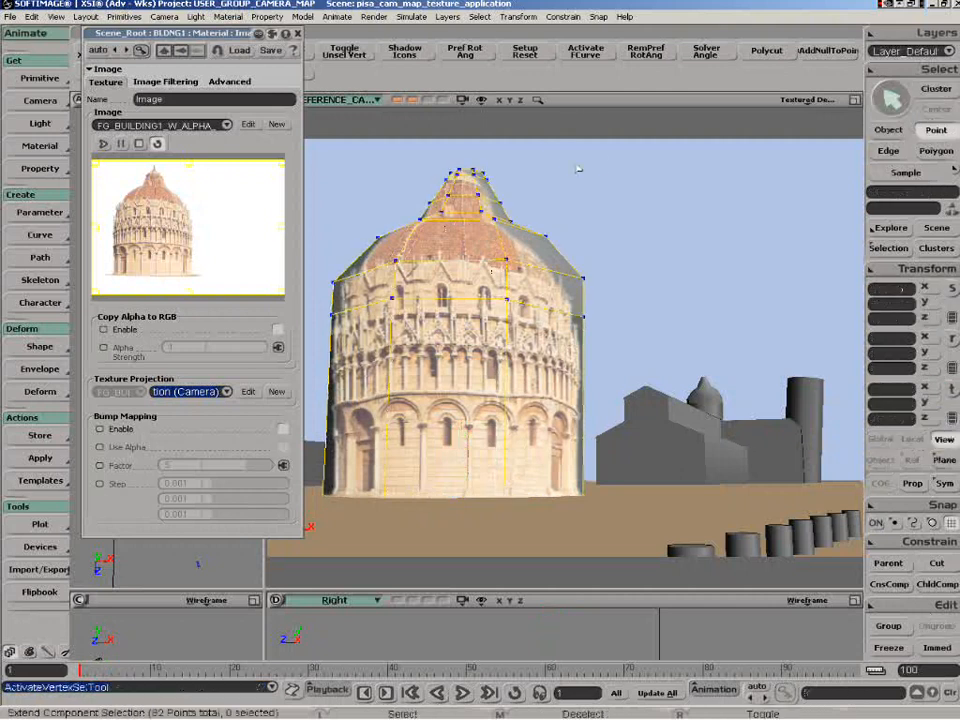
drag(583, 144, 335, 258)
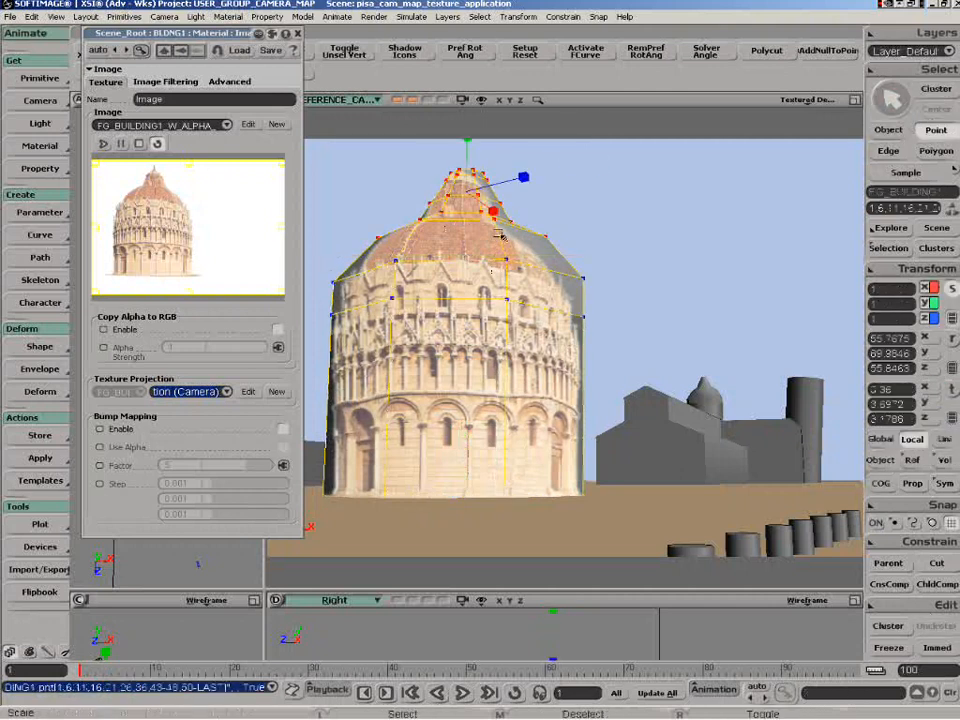
click(880, 440)
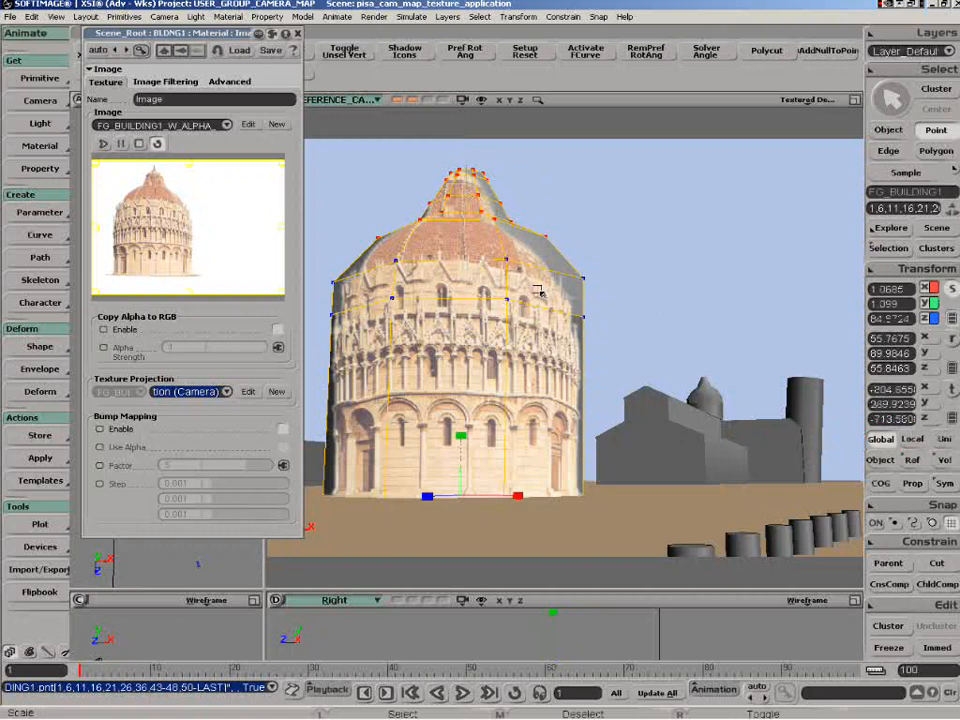
click(880, 483)
mouse_move(536, 195)
mouse_down()
mouse_move(544, 195)
mouse_move(528, 199)
mouse_up()
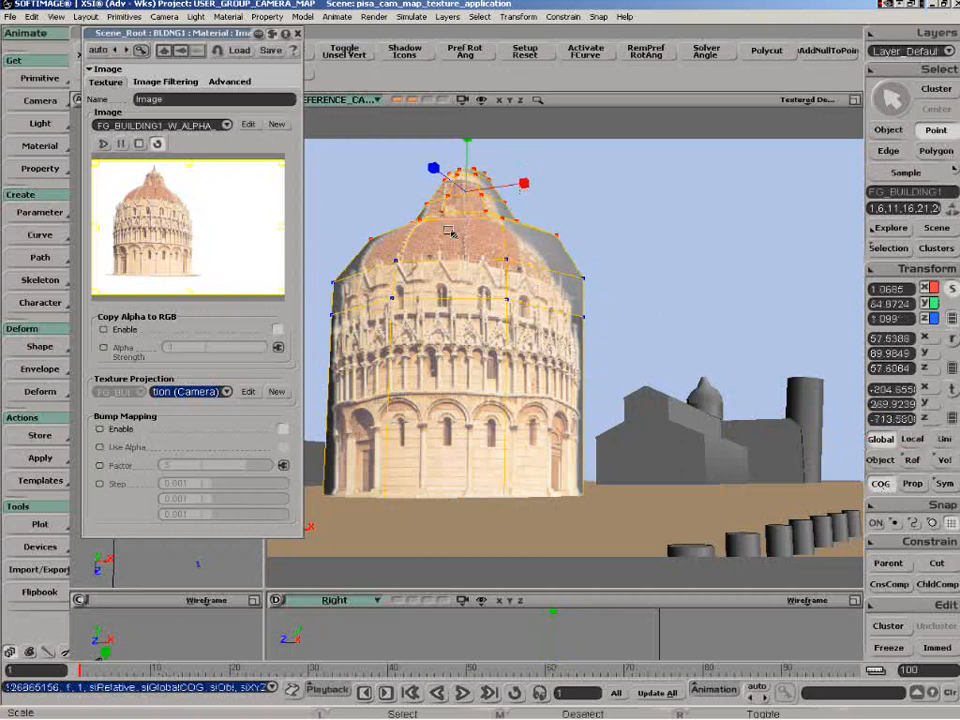
Shift the whole FG_BUILDING1 object back along X and scale it taller from its base, to about 91.961 in Y.
key(space)
key(v)
drag(524, 330, 517, 328)
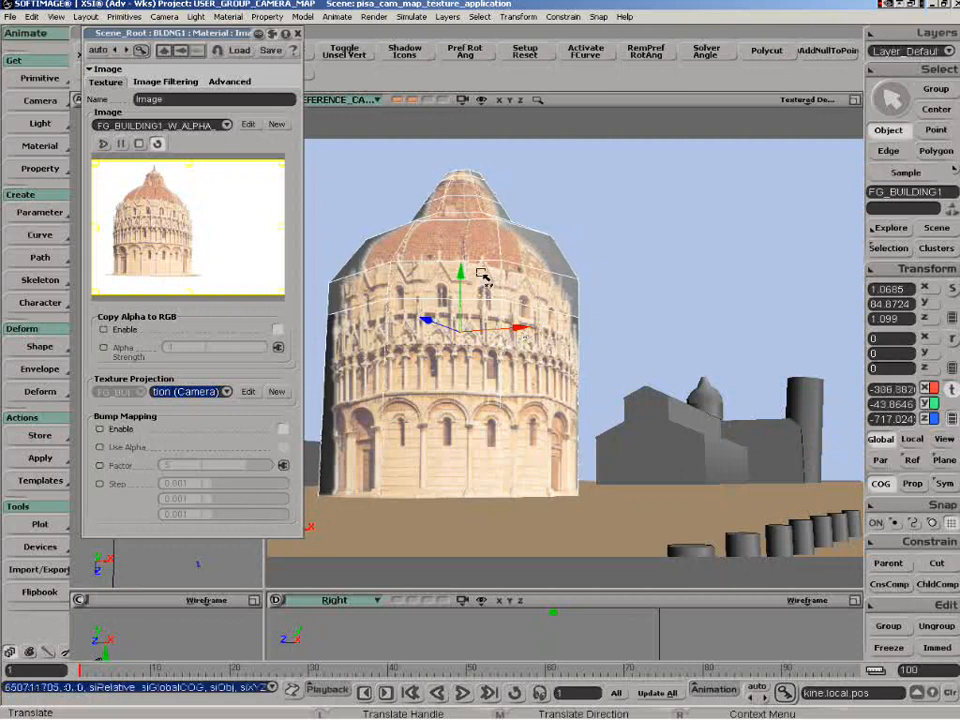
key(x)
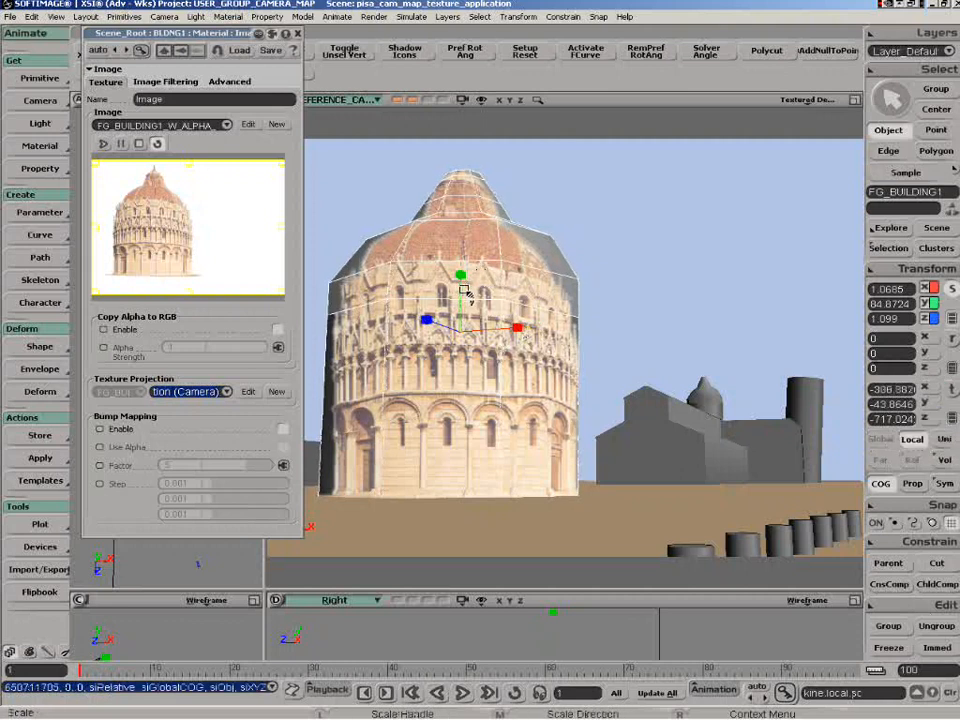
click(877, 485)
drag(457, 437, 459, 432)
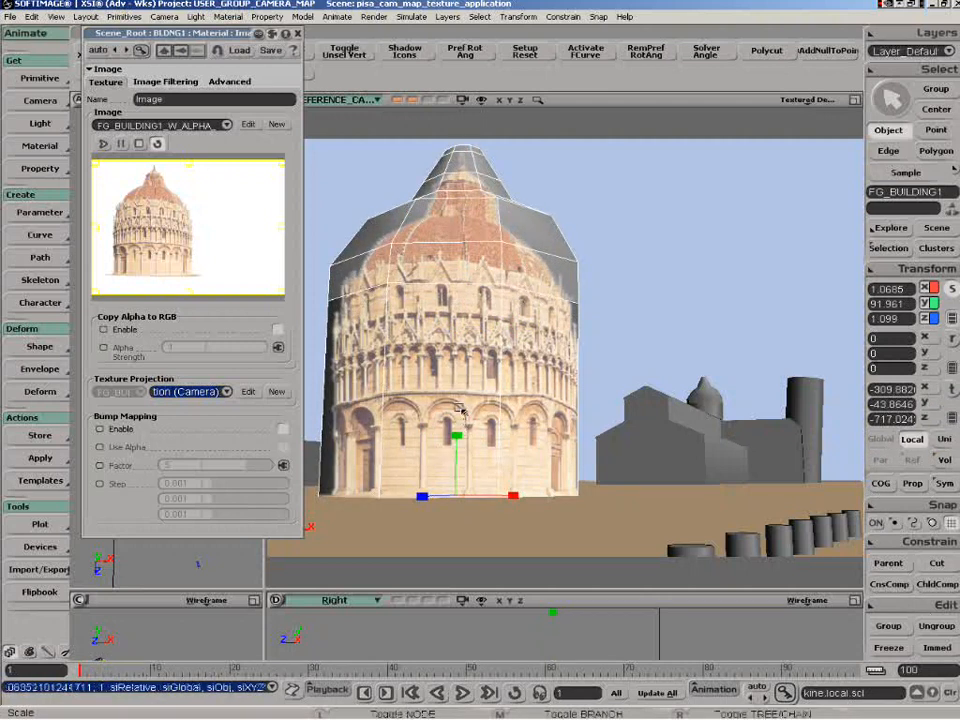
Fine-tune the width and X position of FG_BUILDING1, deselect it, and close the open property page.
drag(512, 496, 512, 496)
key(c)
key(v)
click(505, 497)
key(space)
click(392, 172)
click(298, 33)
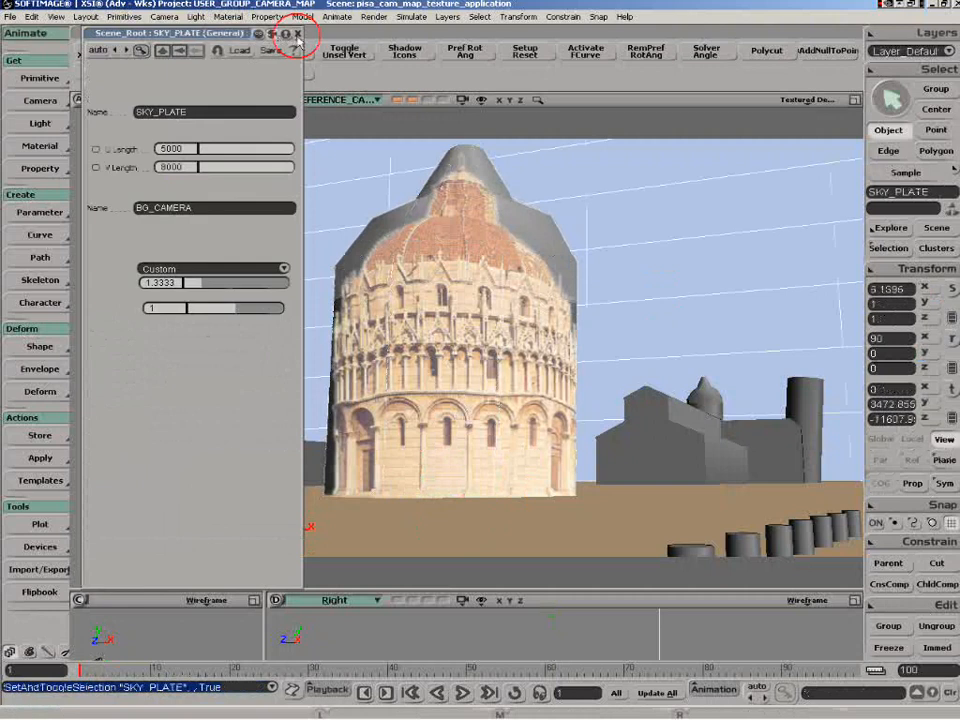
Select the BG_ELEMENT group in the scene explorer and apply a Lambert material to it.
key(8)
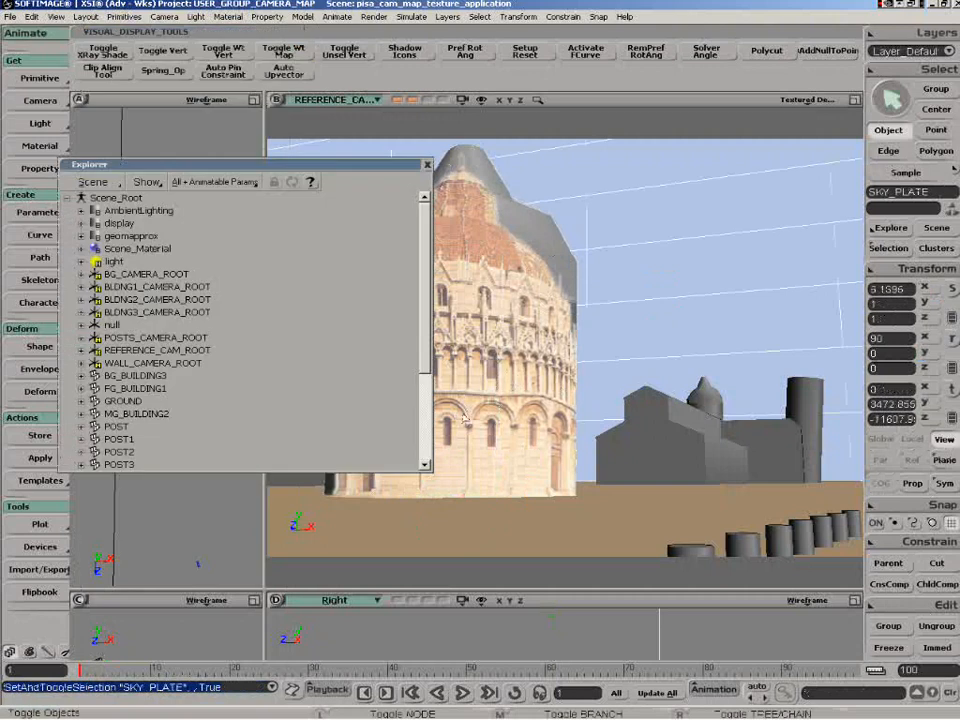
key(f)
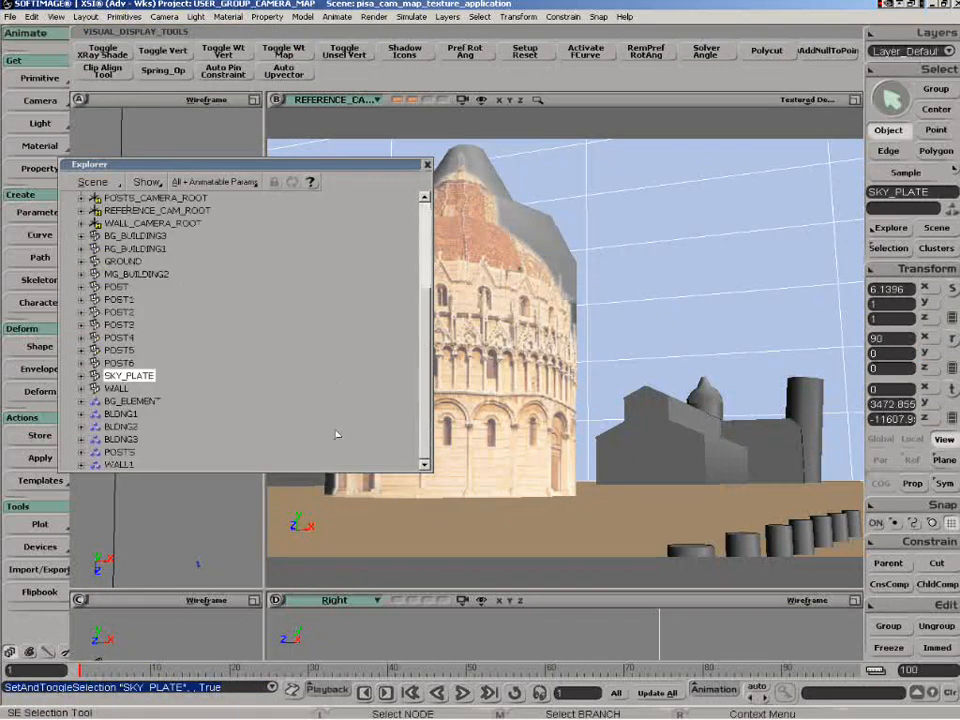
click(118, 404)
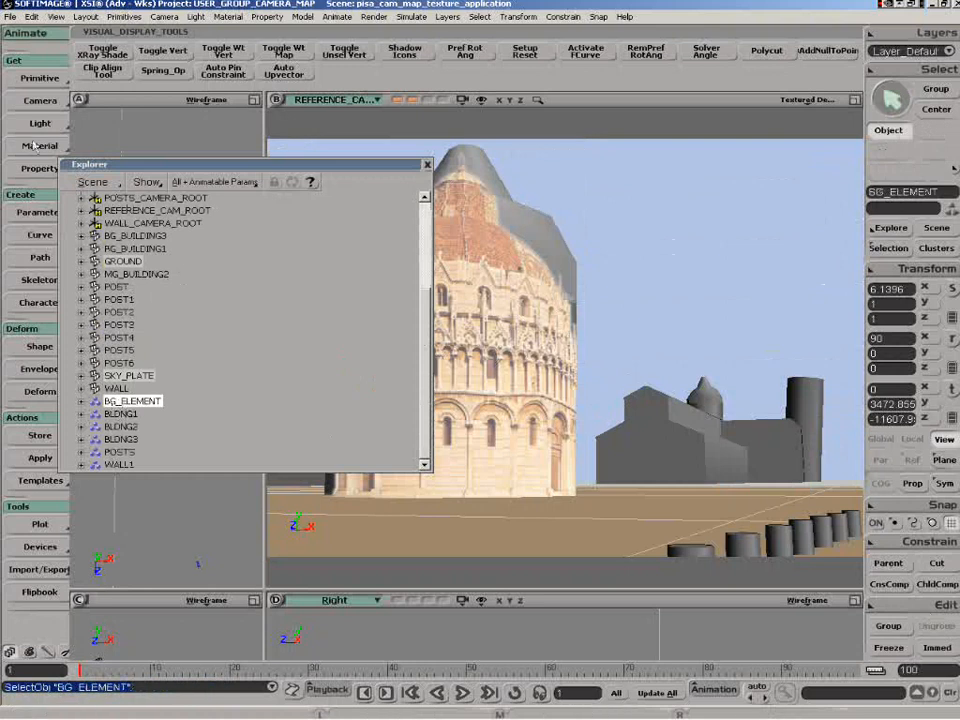
click(40, 145)
click(130, 161)
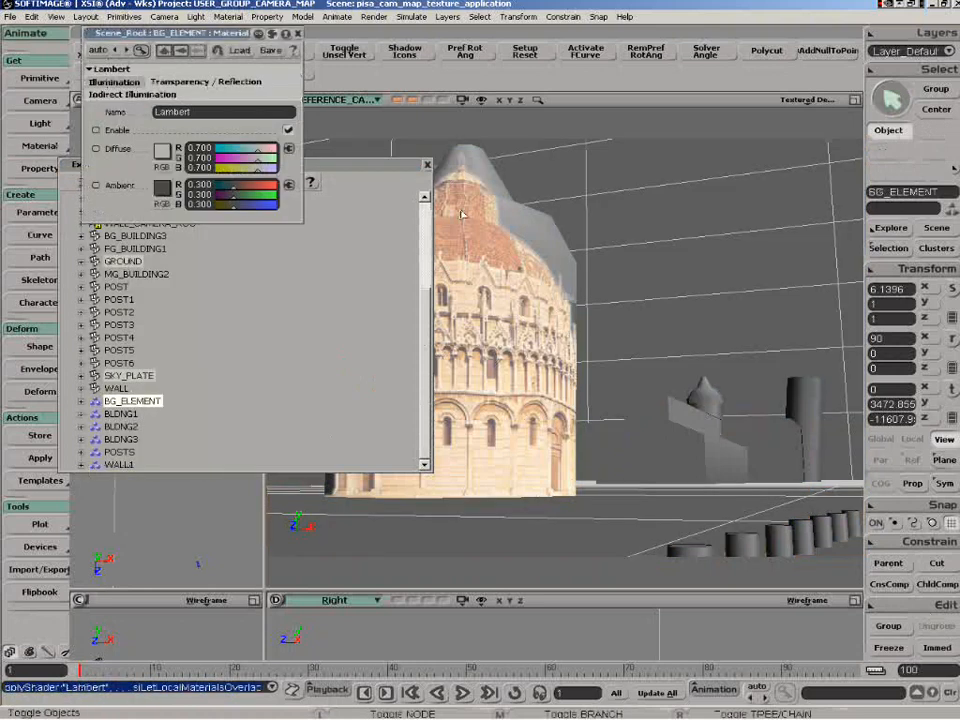
click(430, 172)
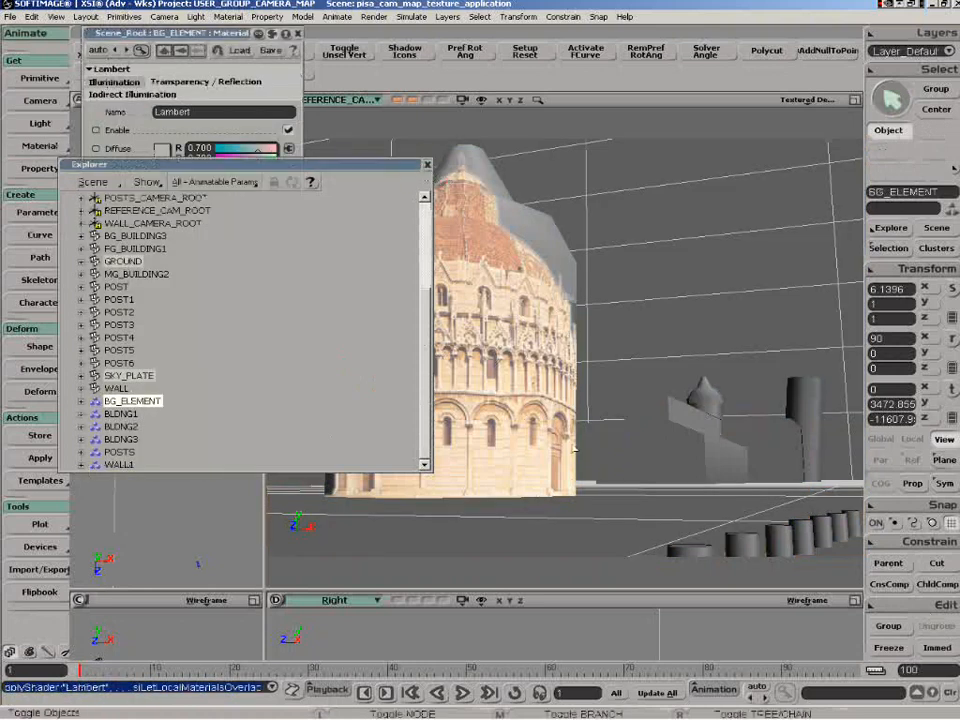
Add a raytracing Sprite node to BG_ELEMENT's render tree and connect it to the material's Surface and Shadow ports.
key(7)
click(250, 453)
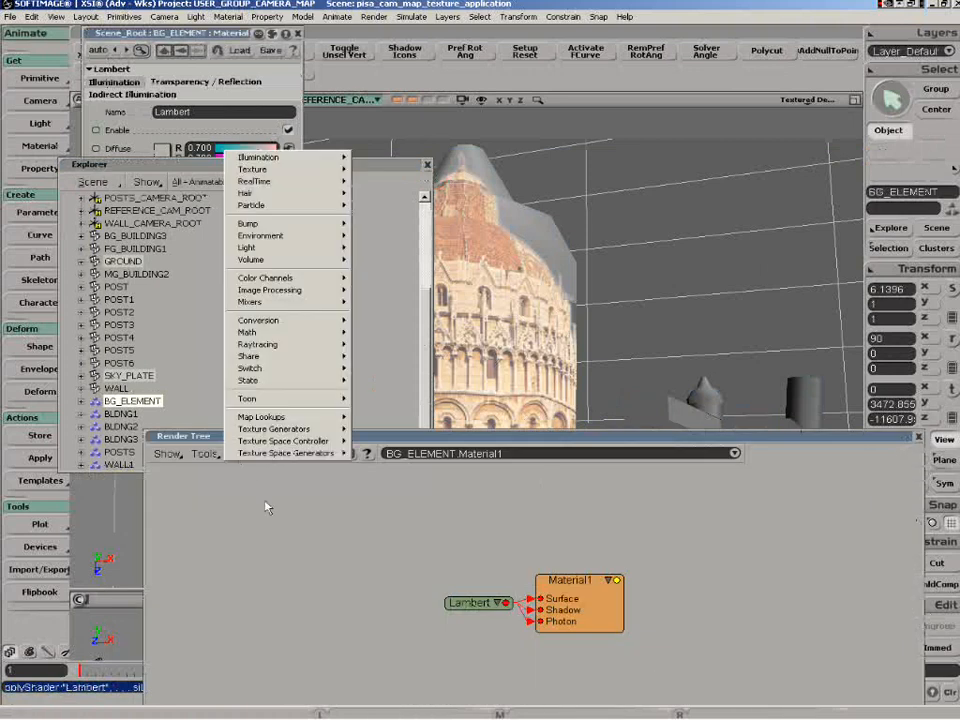
mouse_move(260, 344)
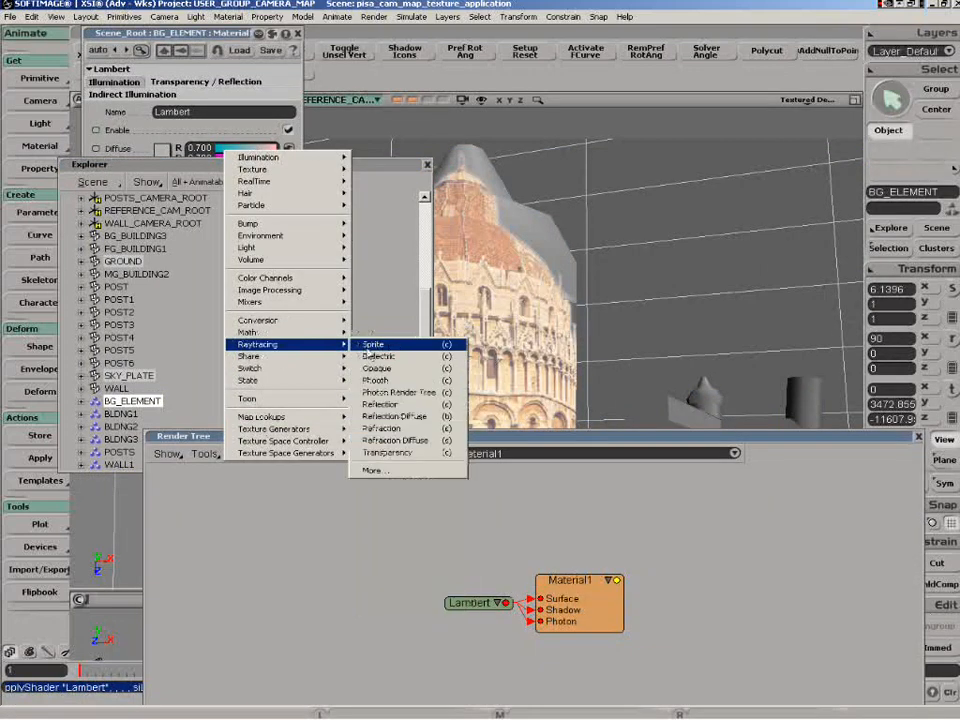
click(378, 344)
drag(455, 483, 546, 572)
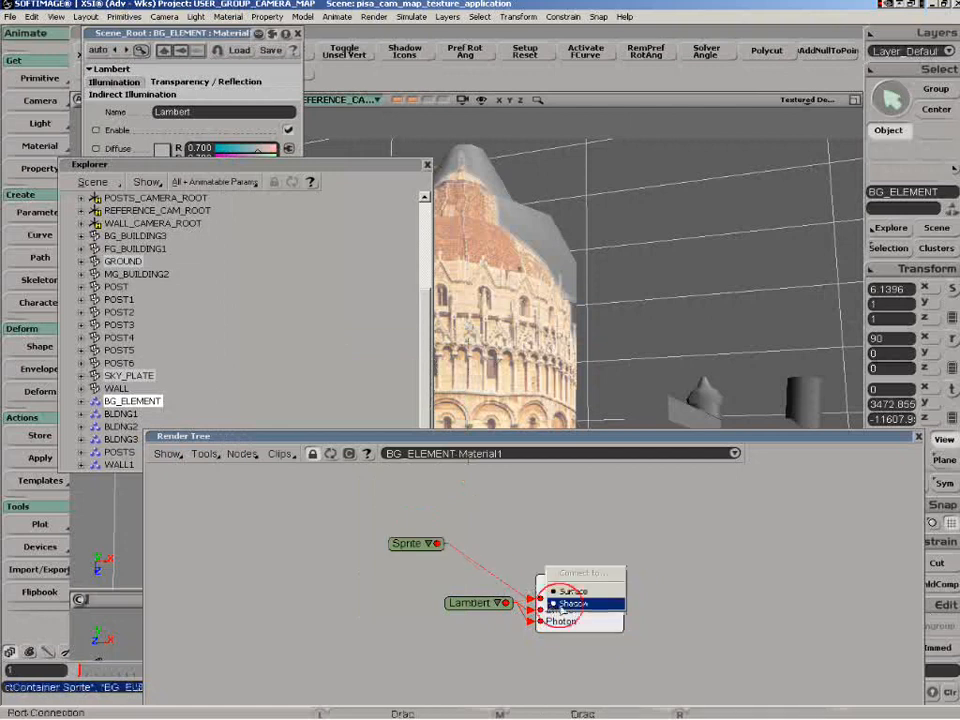
click(572, 591)
Add an Image texture node to BG_ELEMENT's render tree, connect it to the Sprite node's input, and space out the nodes.
click(241, 453)
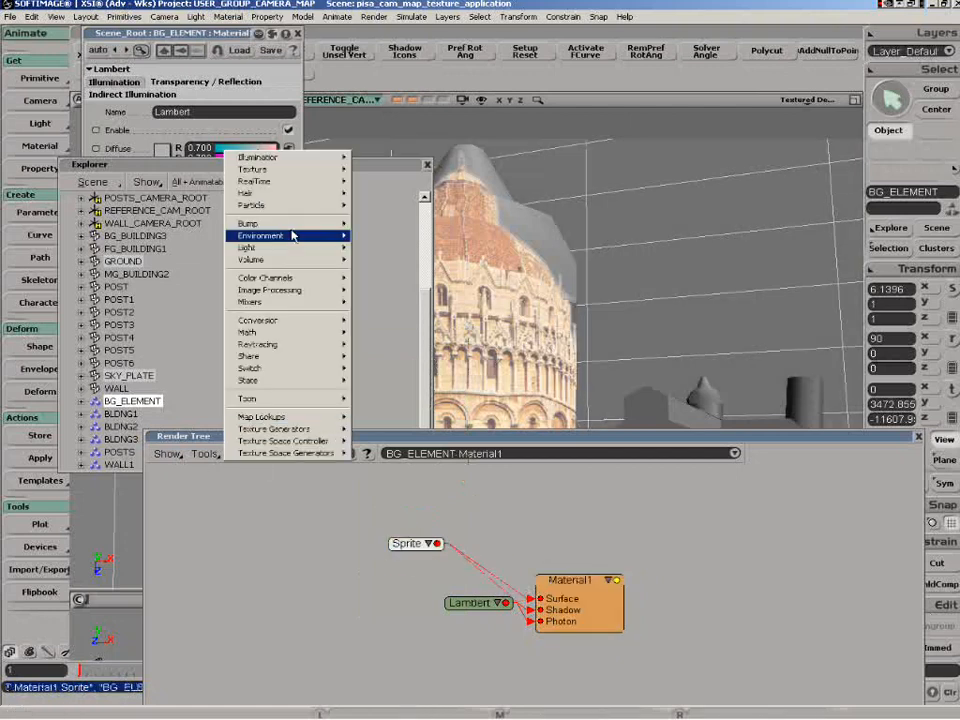
mouse_move(275, 172)
click(378, 164)
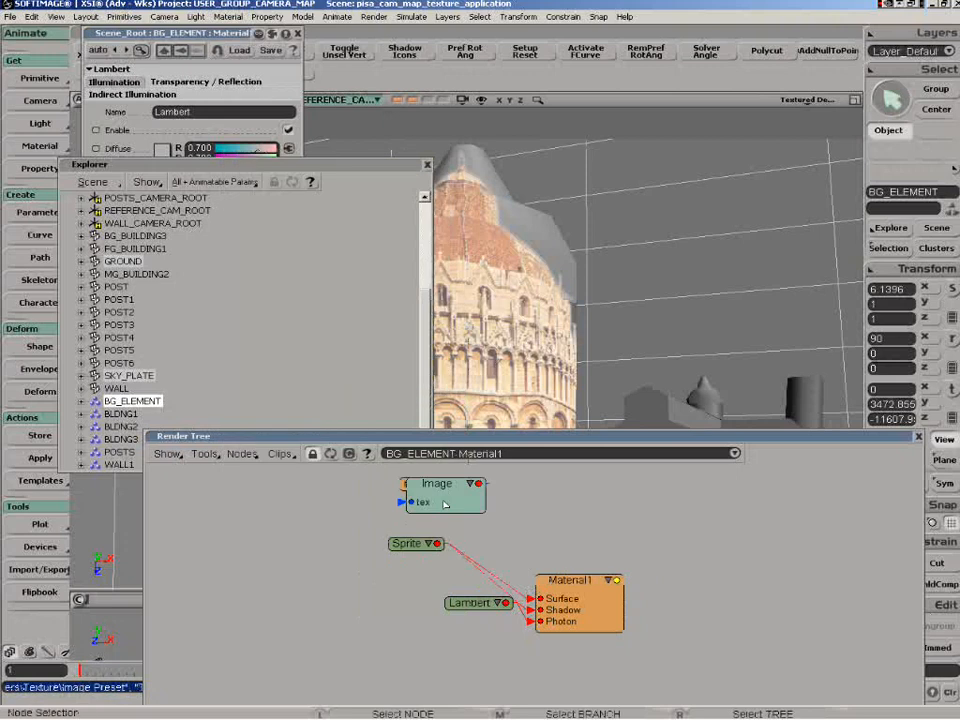
drag(406, 490, 226, 514)
drag(318, 536, 428, 535)
click(430, 527)
drag(285, 551, 313, 566)
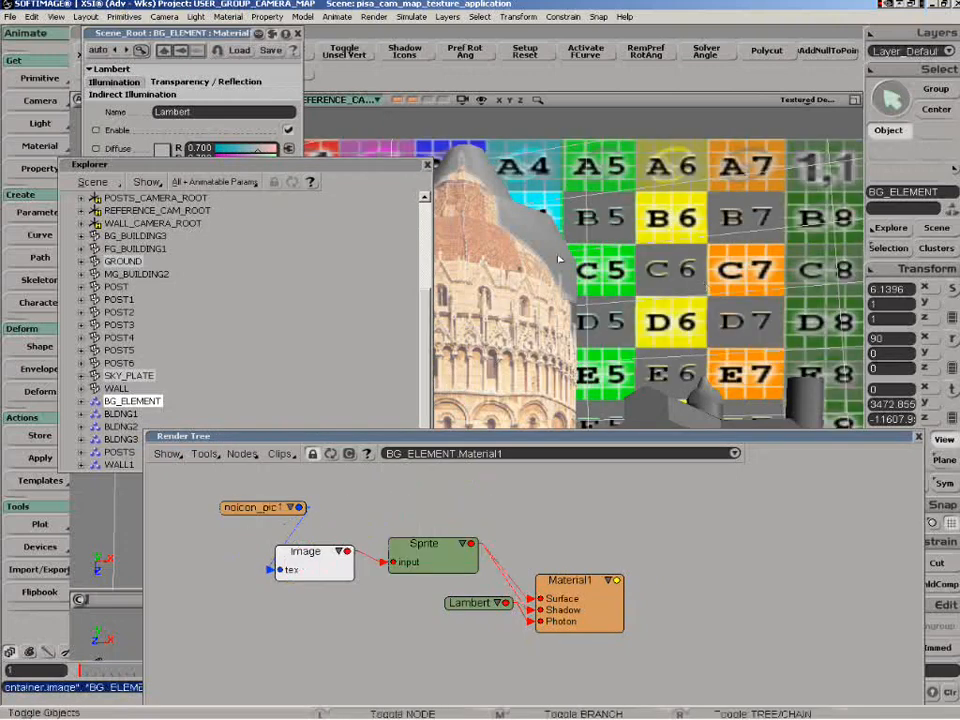
Load PISA_BG.psd from the project's Pictures folder as a new image clip for BG_ELEMENT's Image node.
double_click(311, 573)
click(276, 124)
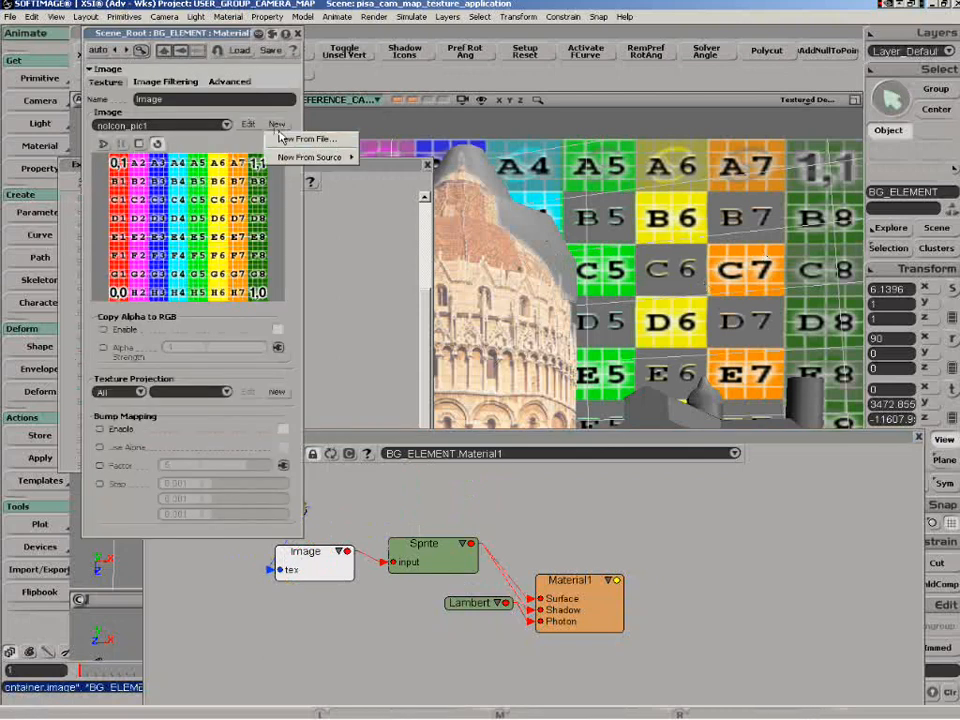
click(288, 139)
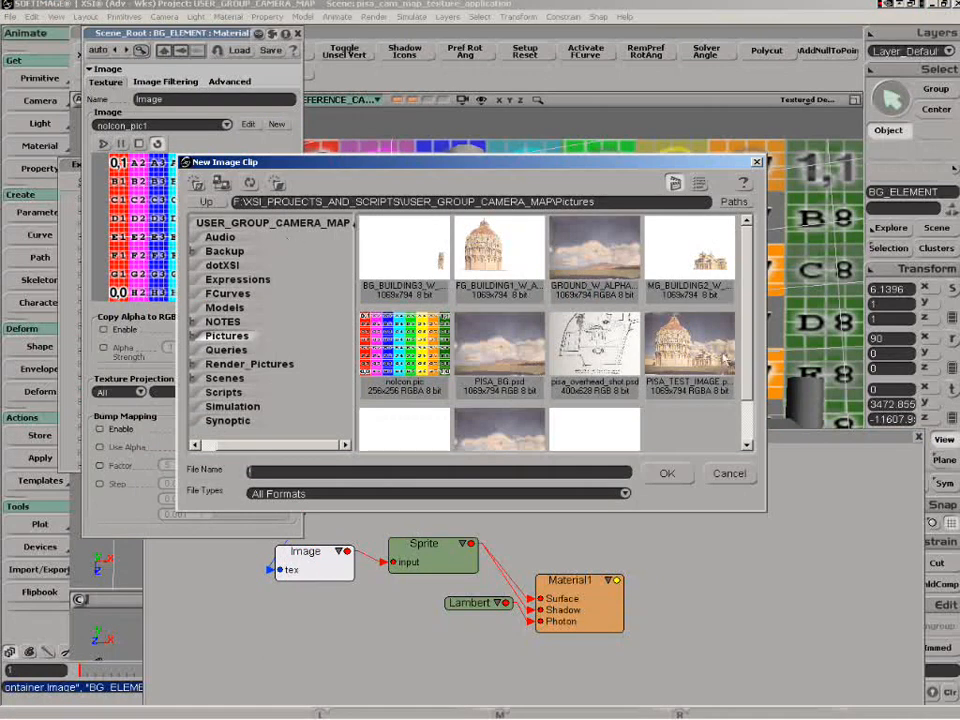
click(518, 360)
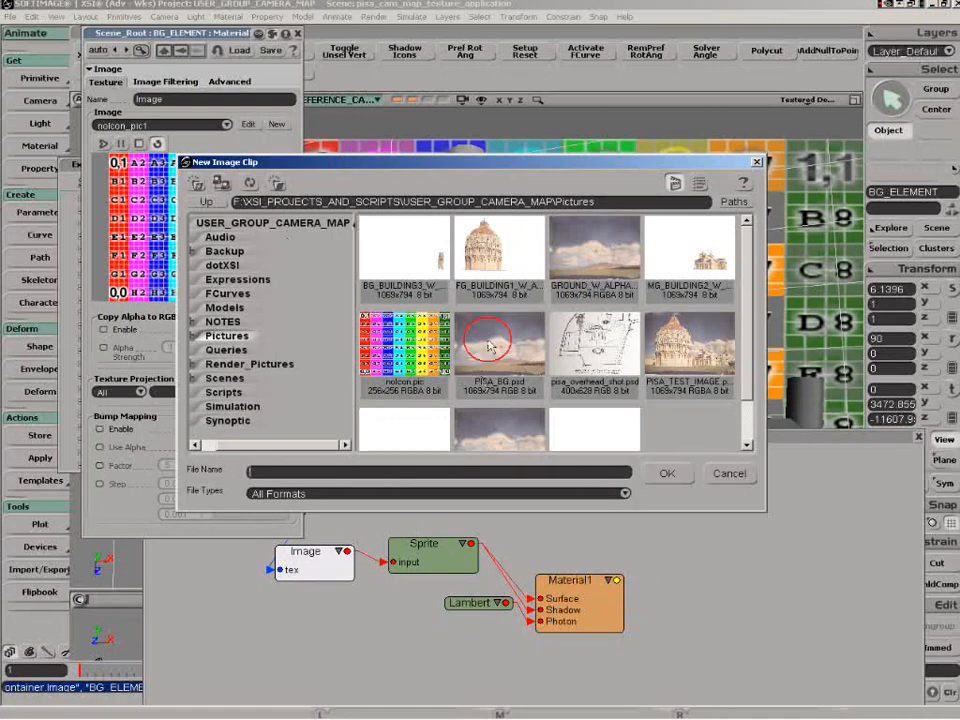
click(667, 474)
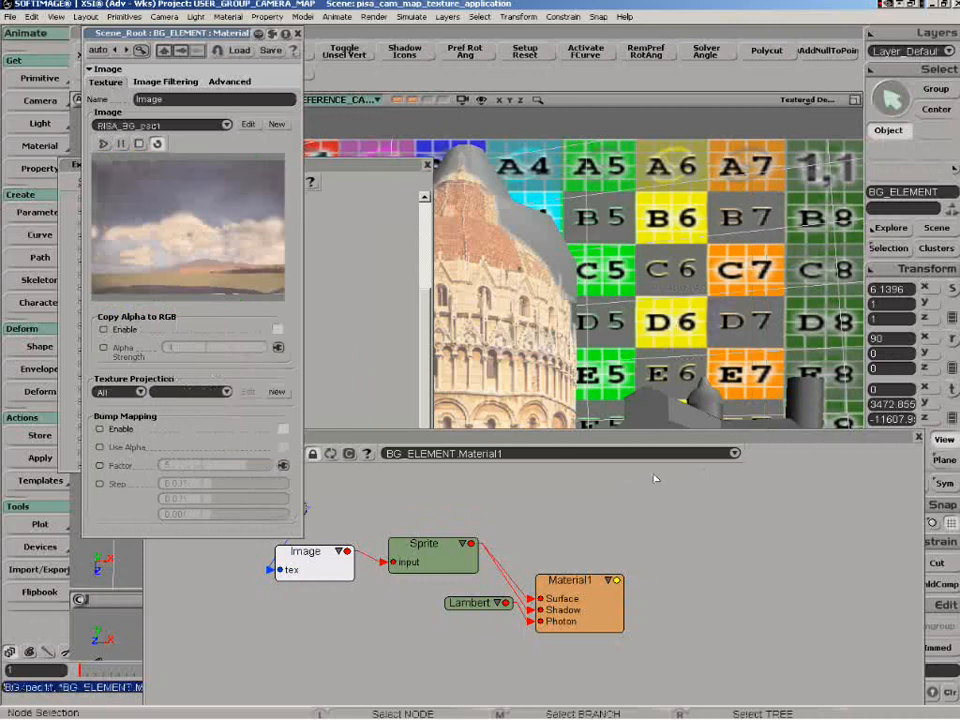
Create a Camera Projection for the BG_ELEMENT image texture using BG_CAMERA and close the render tree.
drag(652, 449, 668, 491)
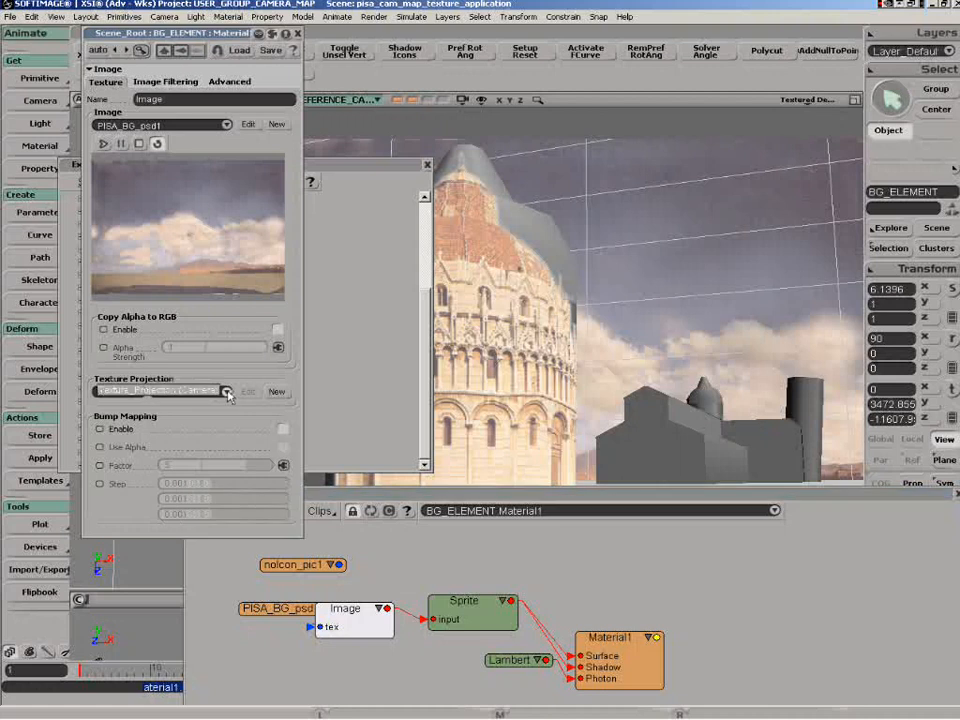
click(227, 391)
click(290, 464)
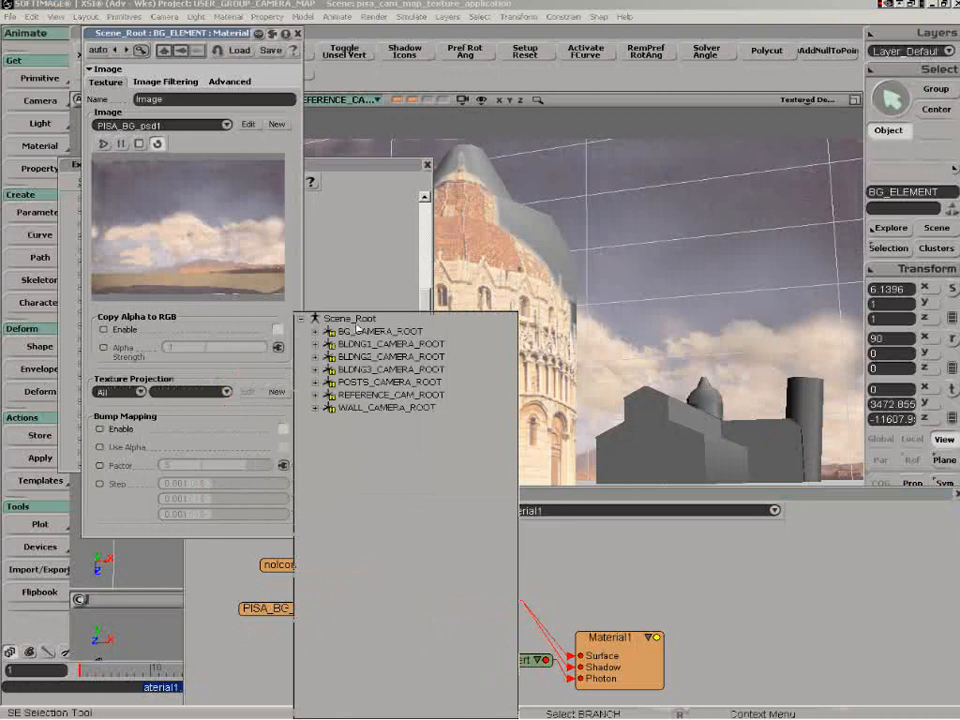
click(316, 331)
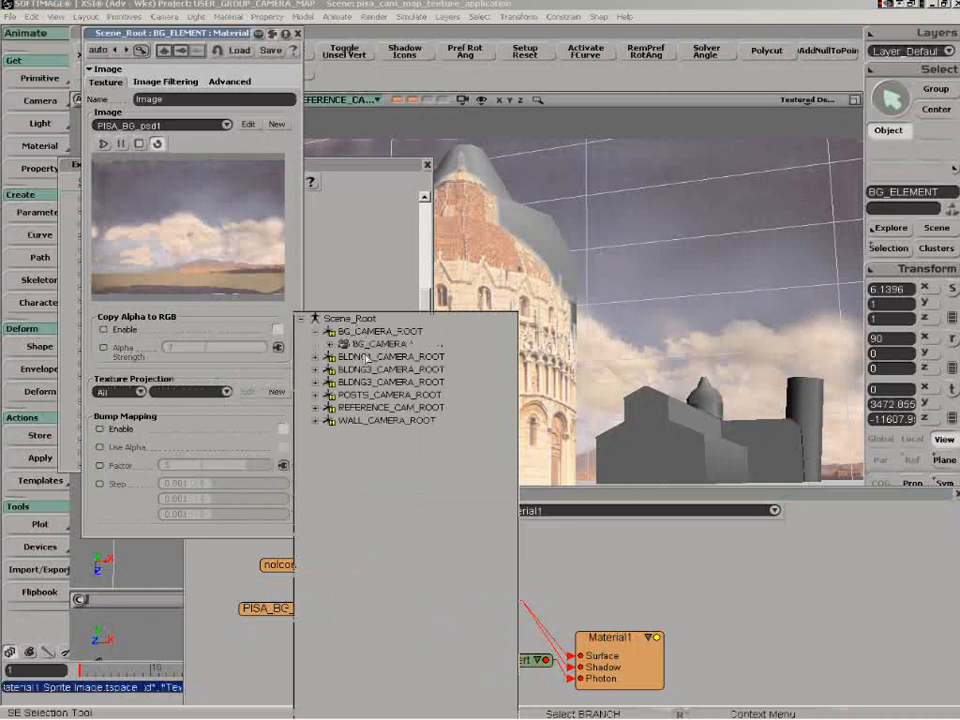
click(380, 343)
click(911, 497)
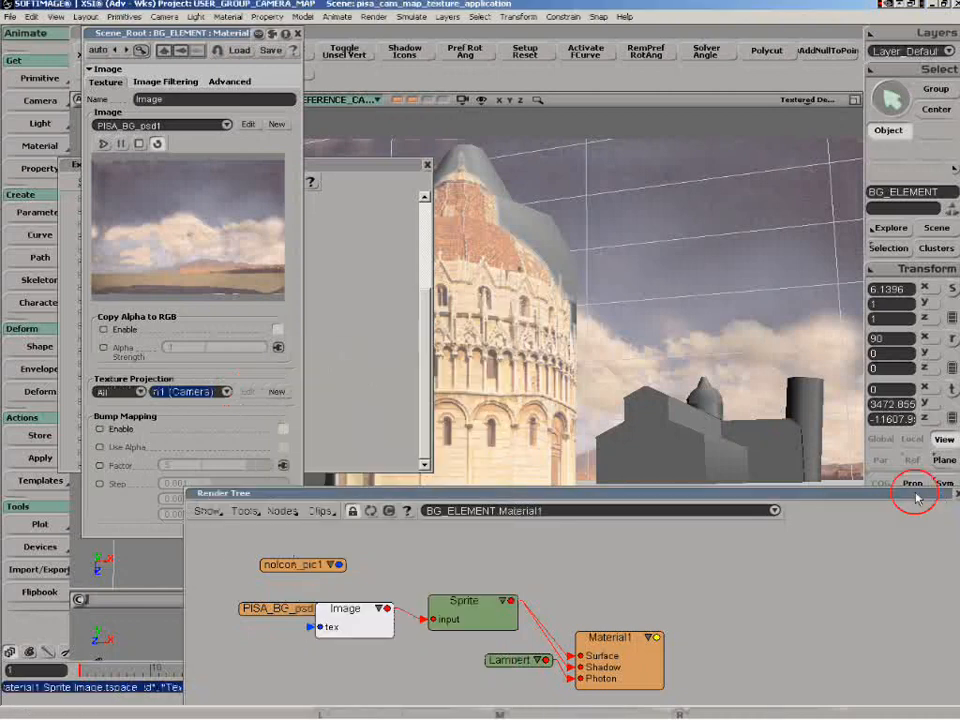
Reselect the camera texture projection for BG_ELEMENT's background image and close the image property page.
click(189, 390)
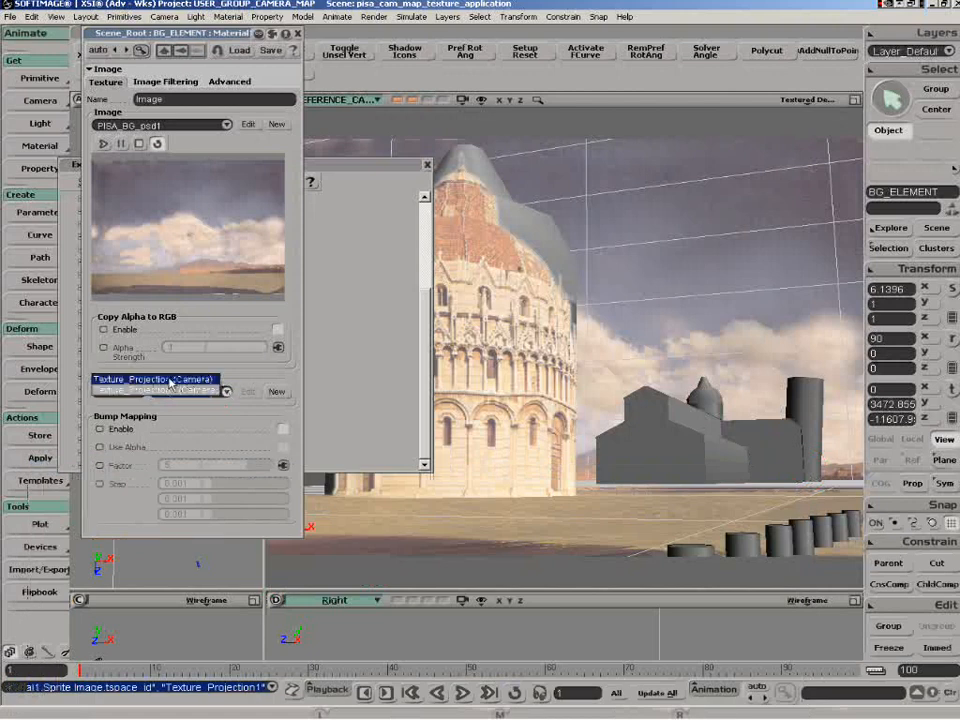
click(155, 381)
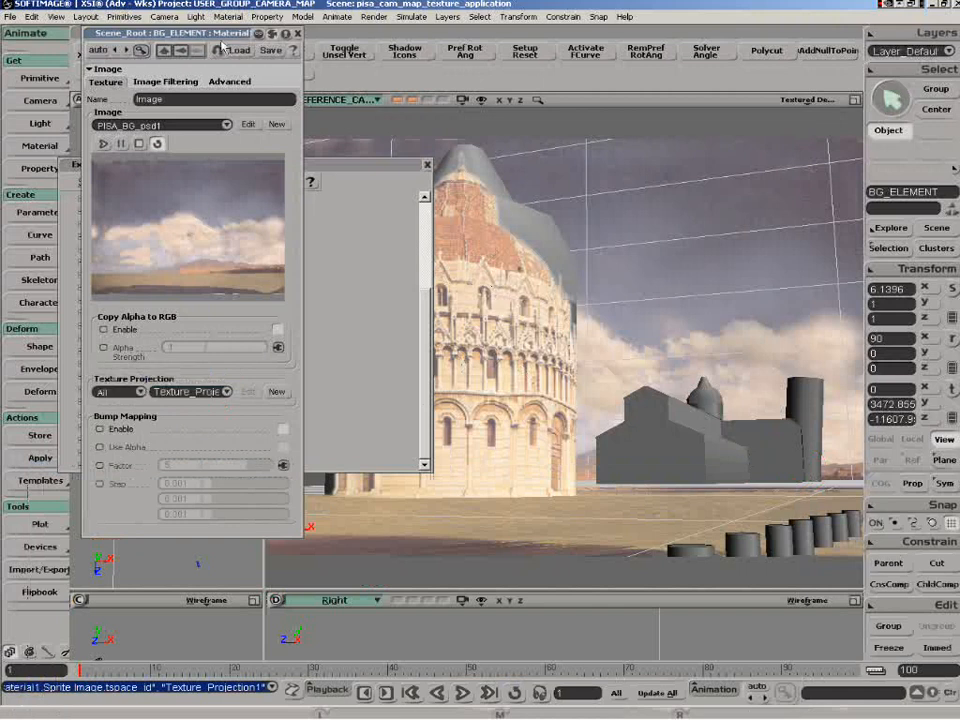
click(297, 33)
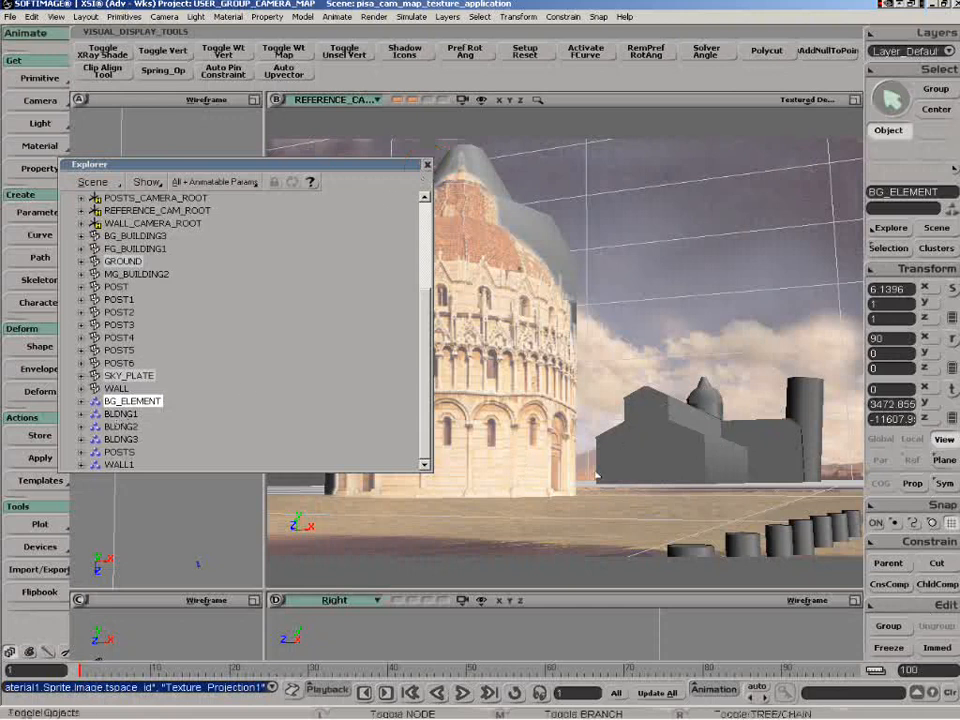
Apply a Lambert material to the BLDNG2 group and open its render tree, moved clear of the screen edge.
click(121, 426)
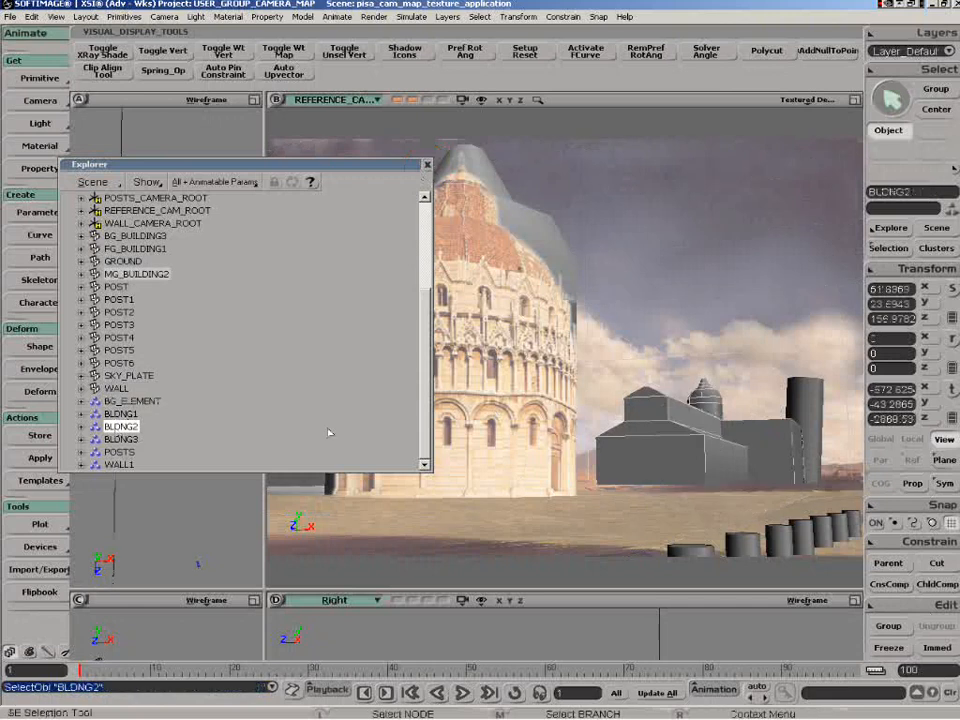
click(40, 146)
click(110, 161)
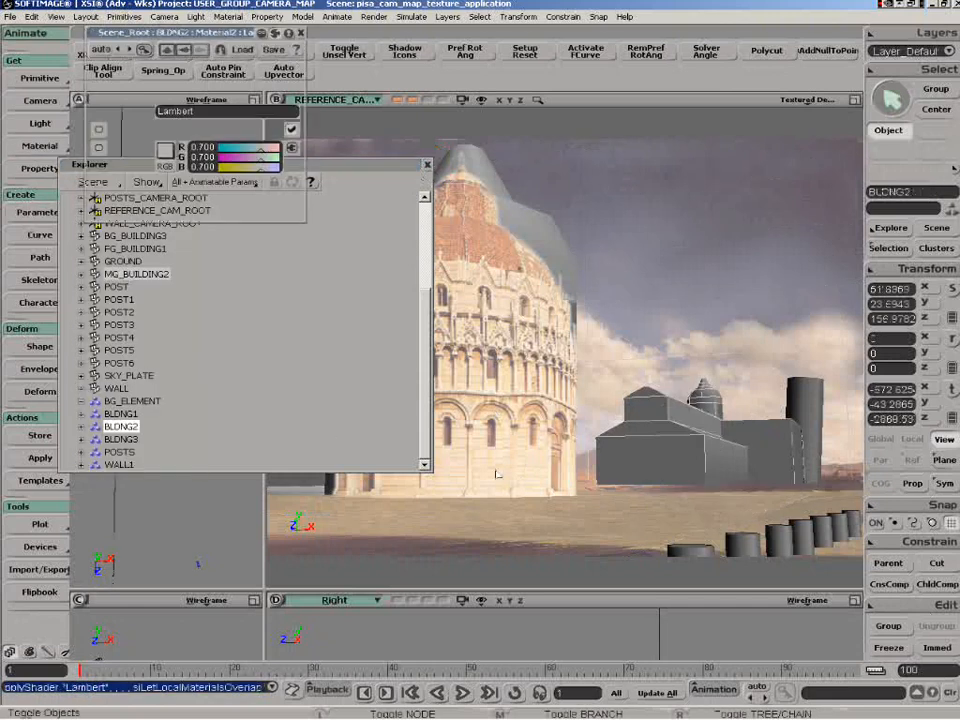
key(7)
drag(212, 465, 219, 417)
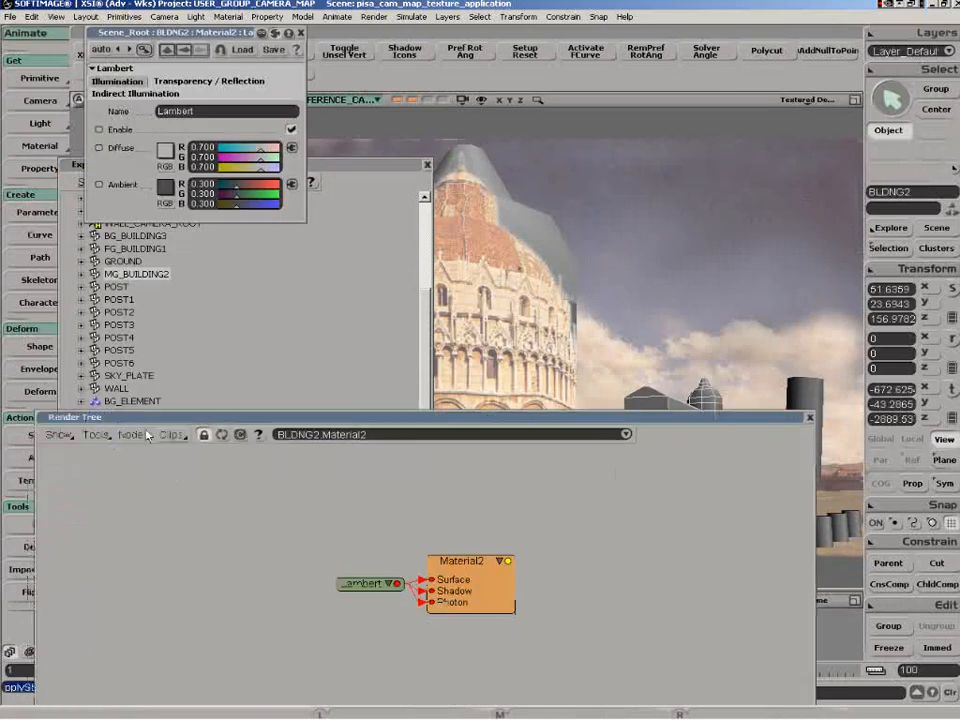
Add a Sprite raytracing node and connect it to the shader ports of BLDNG2's Material2 in place of the Lambert.
click(133, 438)
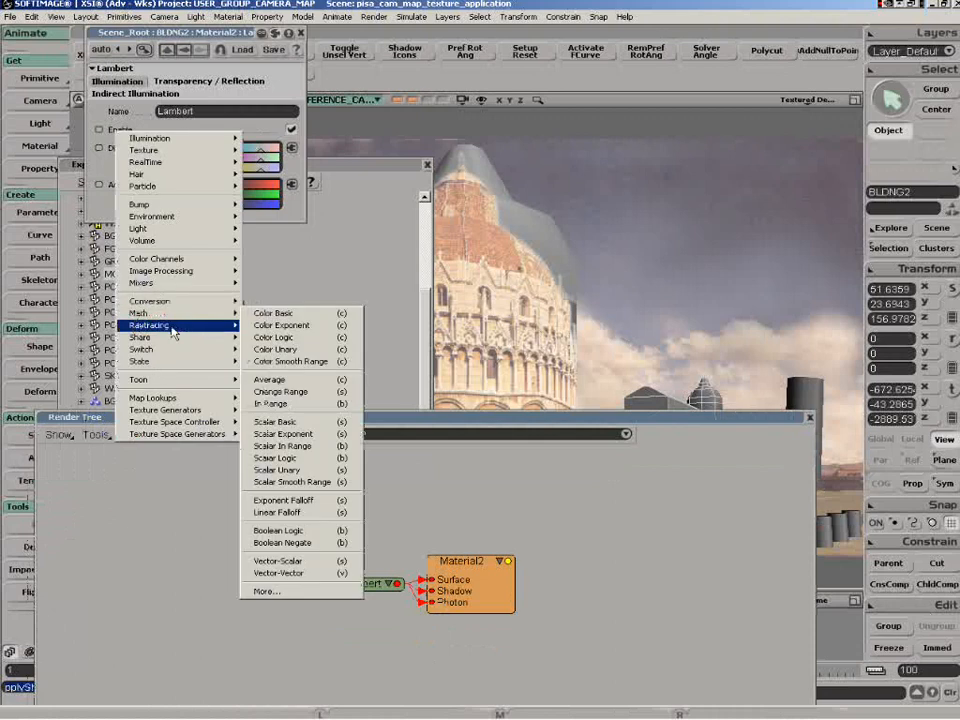
mouse_move(160, 325)
click(315, 326)
drag(326, 495, 445, 576)
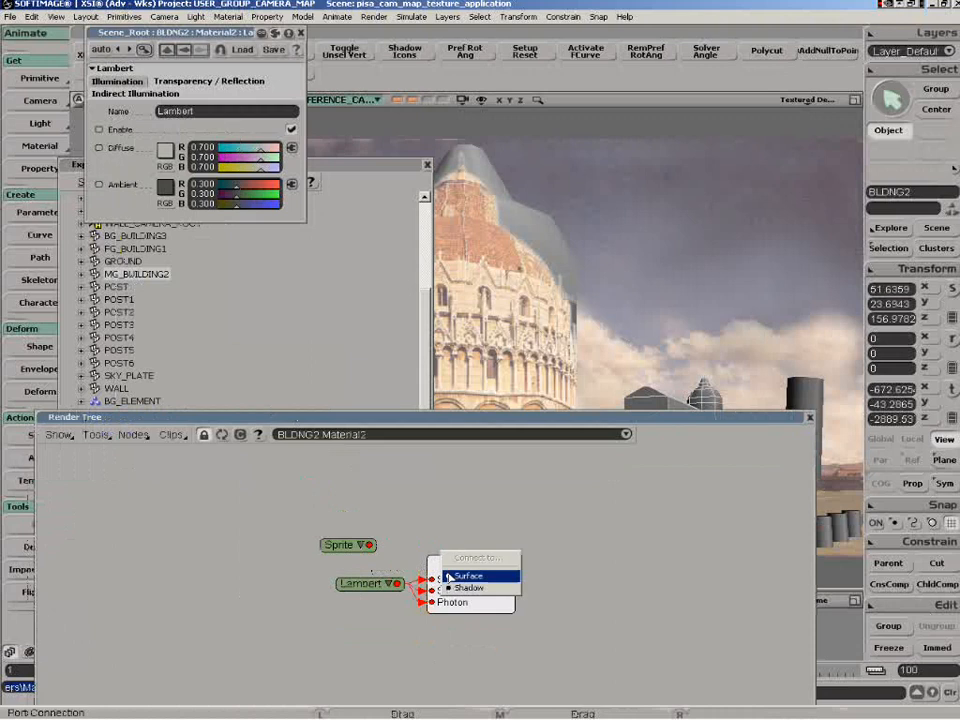
click(456, 602)
Add an Image texture node connected to the Sprite's input and open its properties.
click(133, 434)
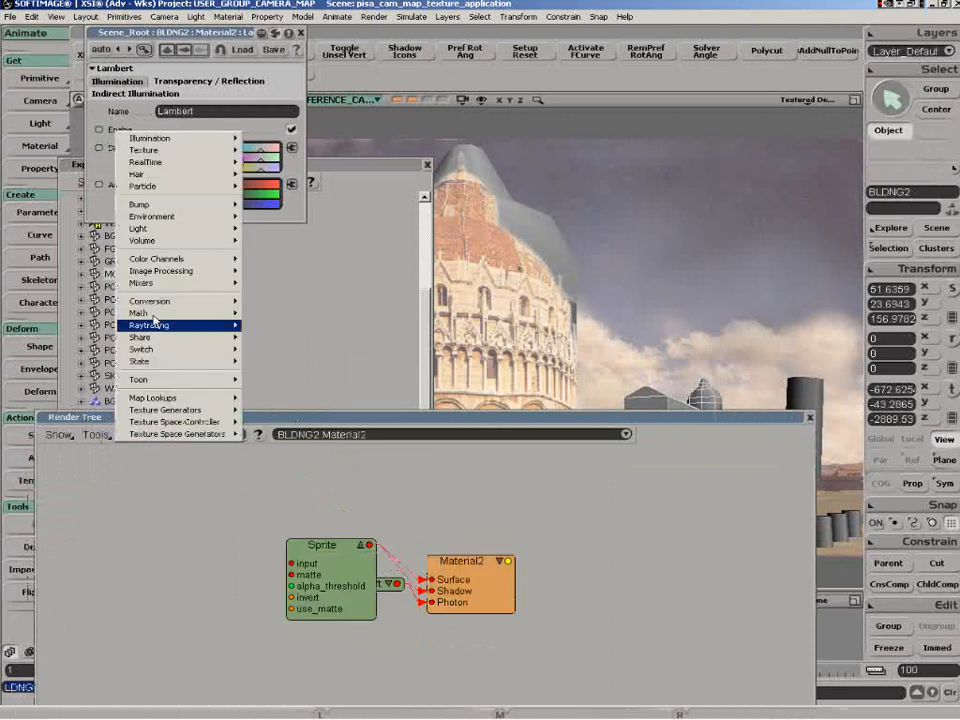
mouse_move(188, 148)
click(268, 148)
drag(369, 463, 325, 563)
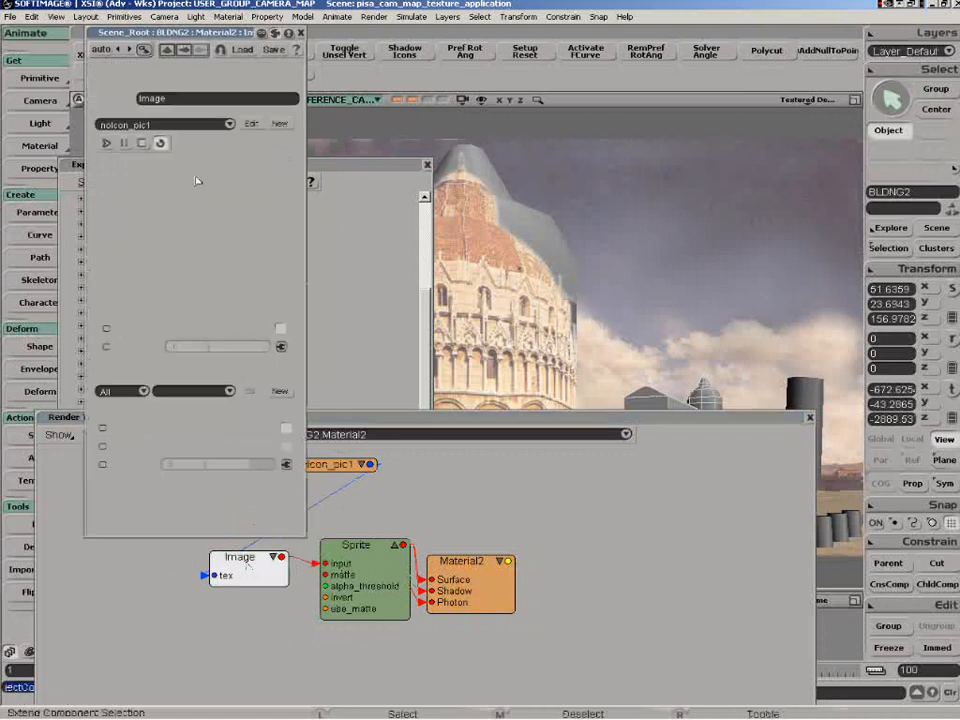
Load the MG_BUILDING2_W_ALPHA picture from the project's Pictures folder as a new image clip for BLDNG2's Image node.
click(278, 123)
click(323, 138)
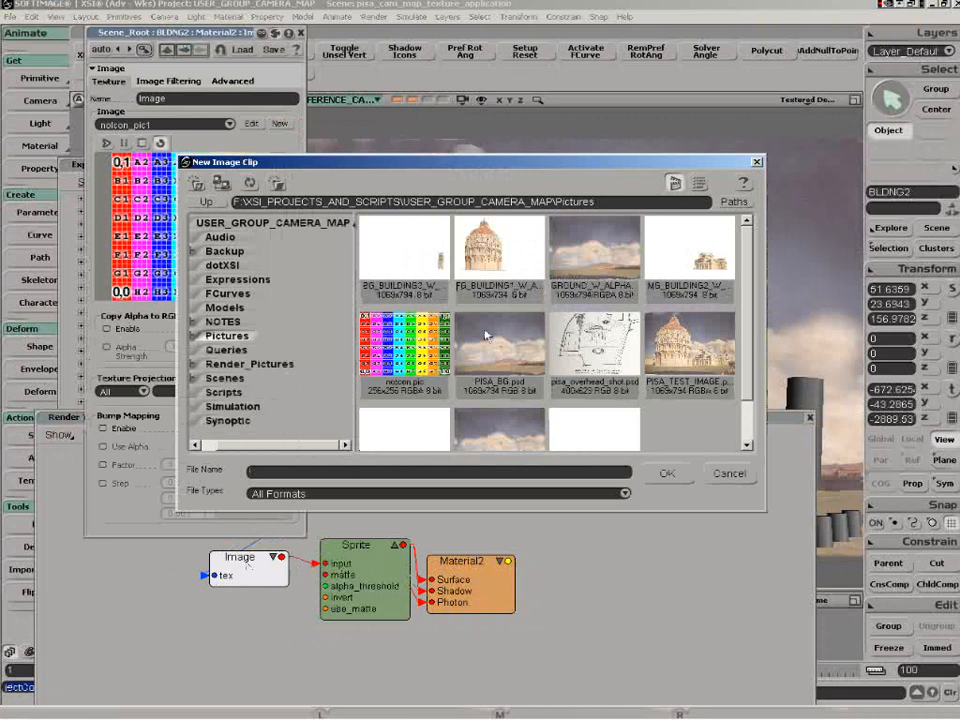
click(690, 255)
click(667, 474)
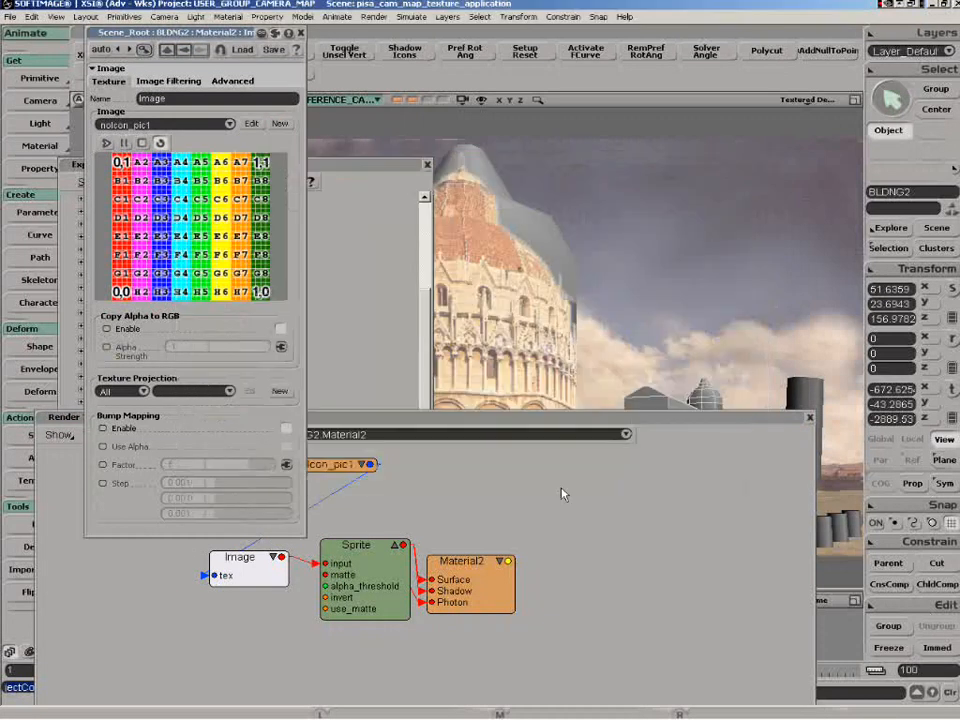
Create a Camera Projection for BLDNG2's image using the BLDNG2 camera, and close the render tree and image property page.
click(278, 391)
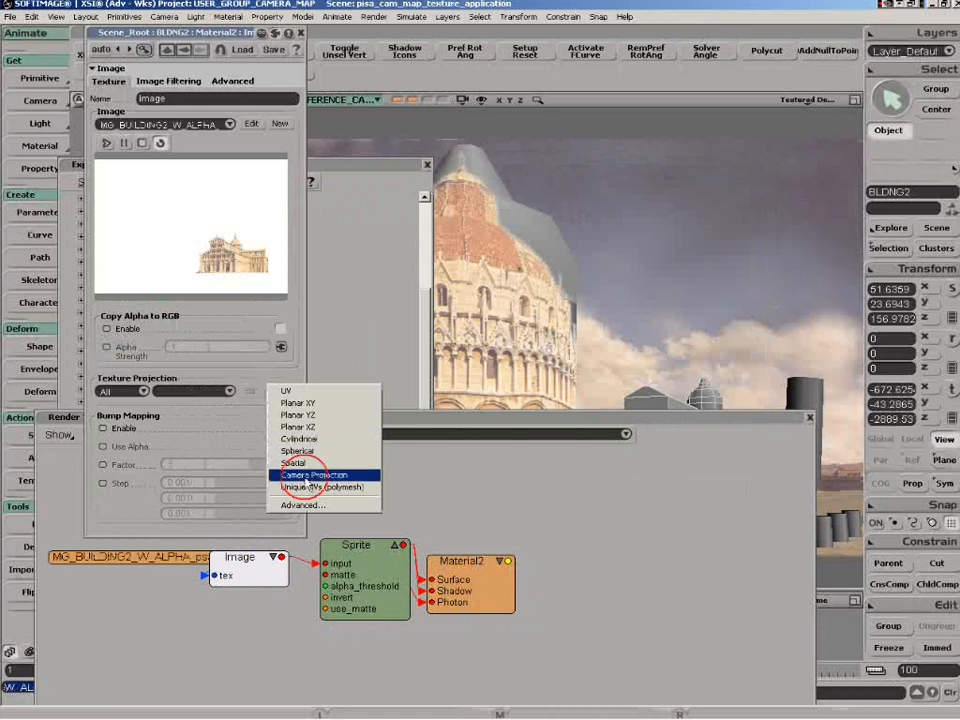
click(313, 475)
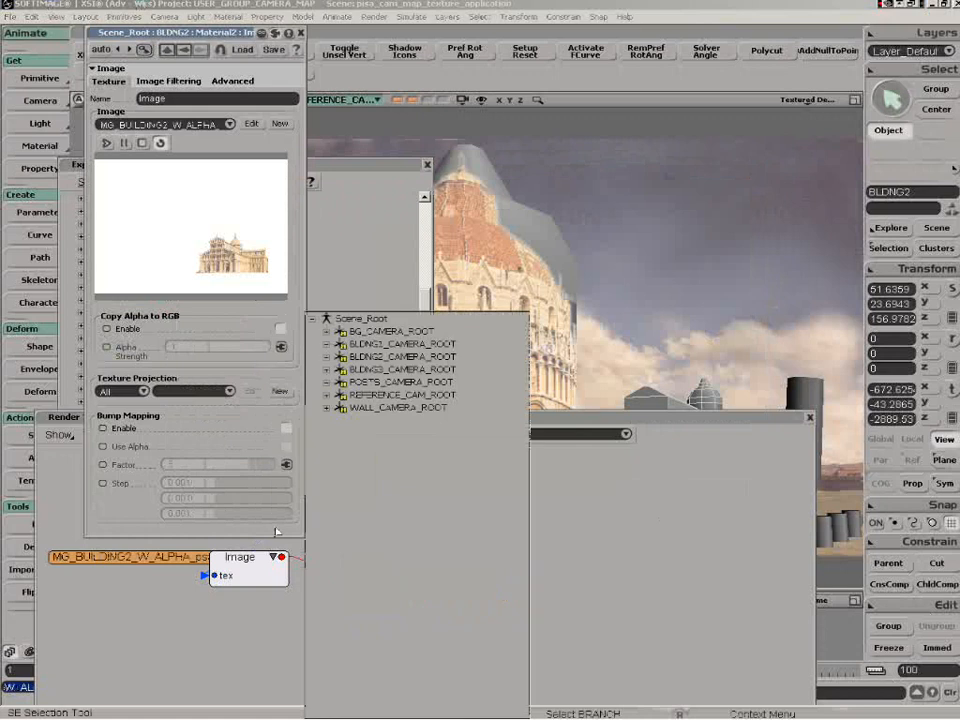
click(326, 356)
click(356, 367)
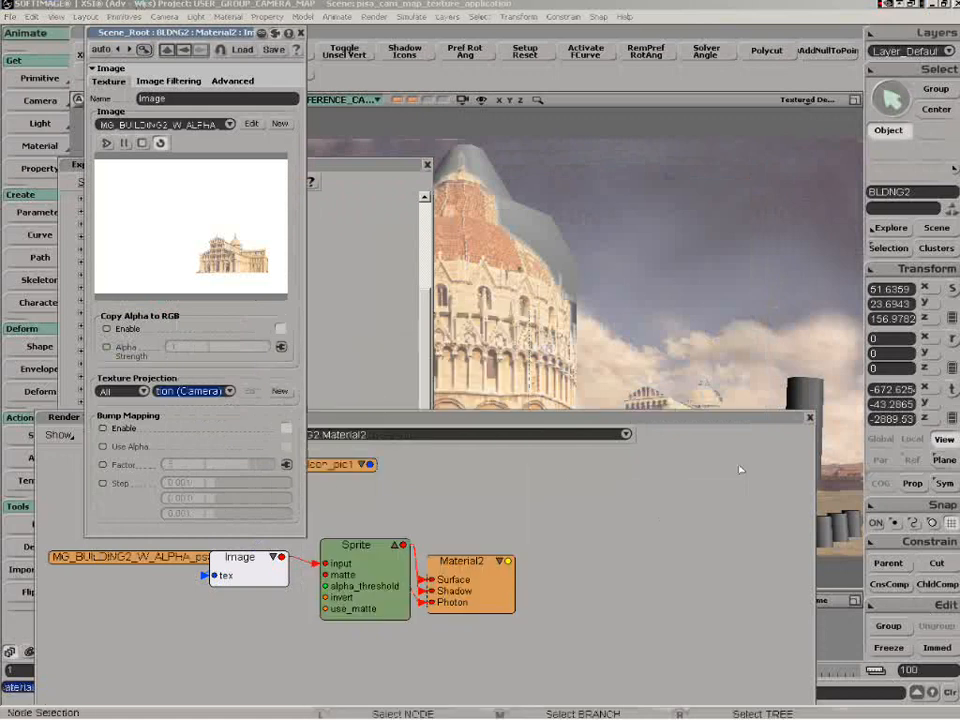
click(810, 418)
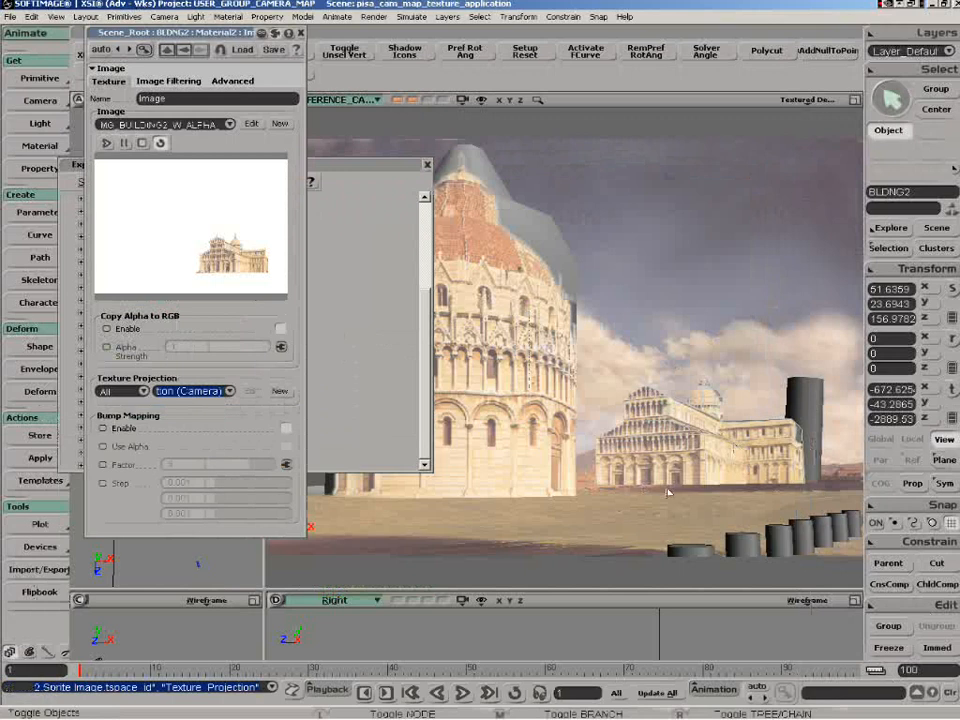
click(300, 33)
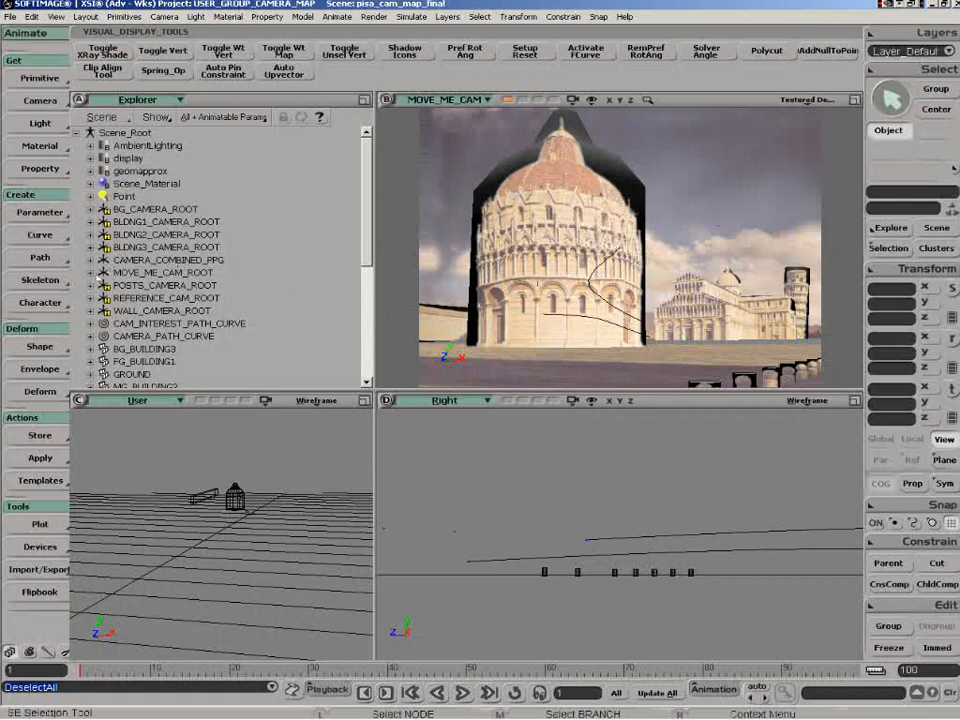
Select the MOVE_ME_CAM_ROOT hierarchy in the final scene and check which camera the perspective viewport looks through.
middle_click(150, 276)
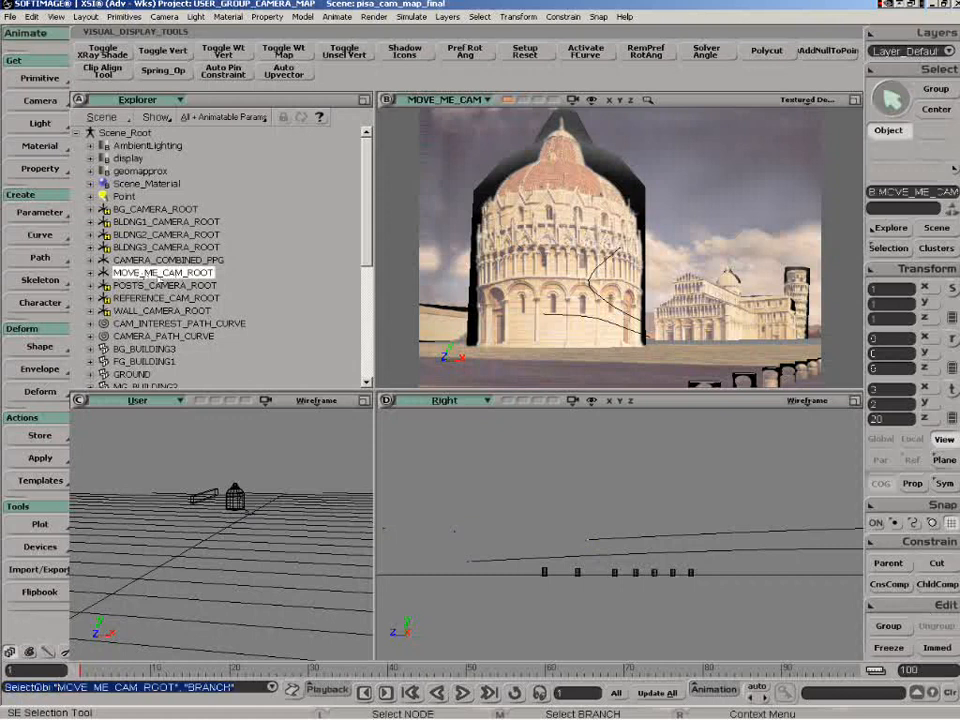
click(486, 100)
mouse_move(510, 116)
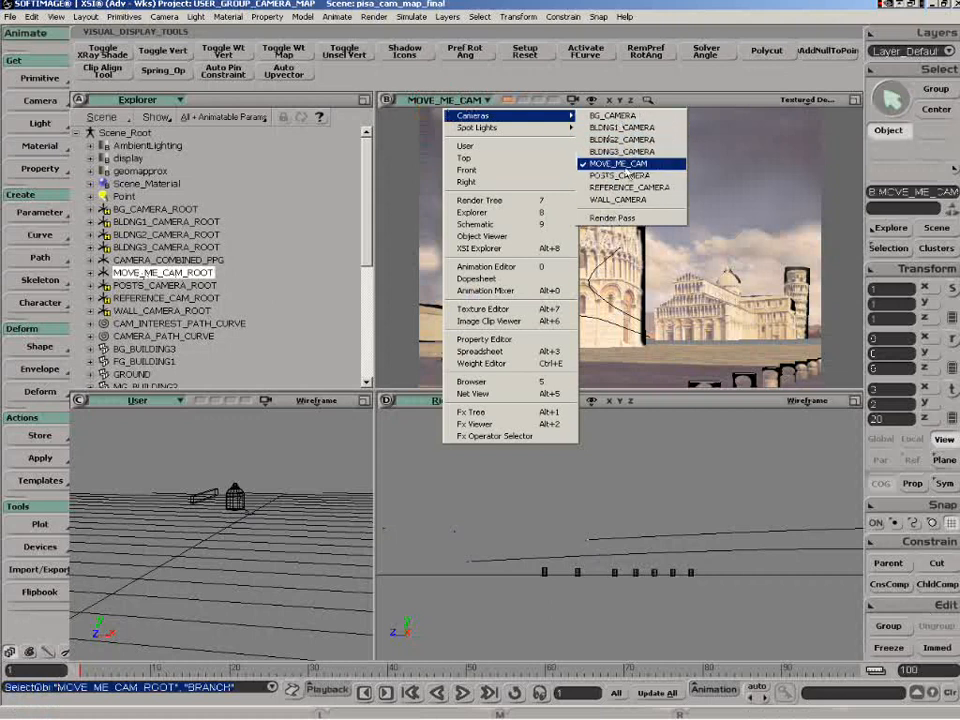
click(509, 487)
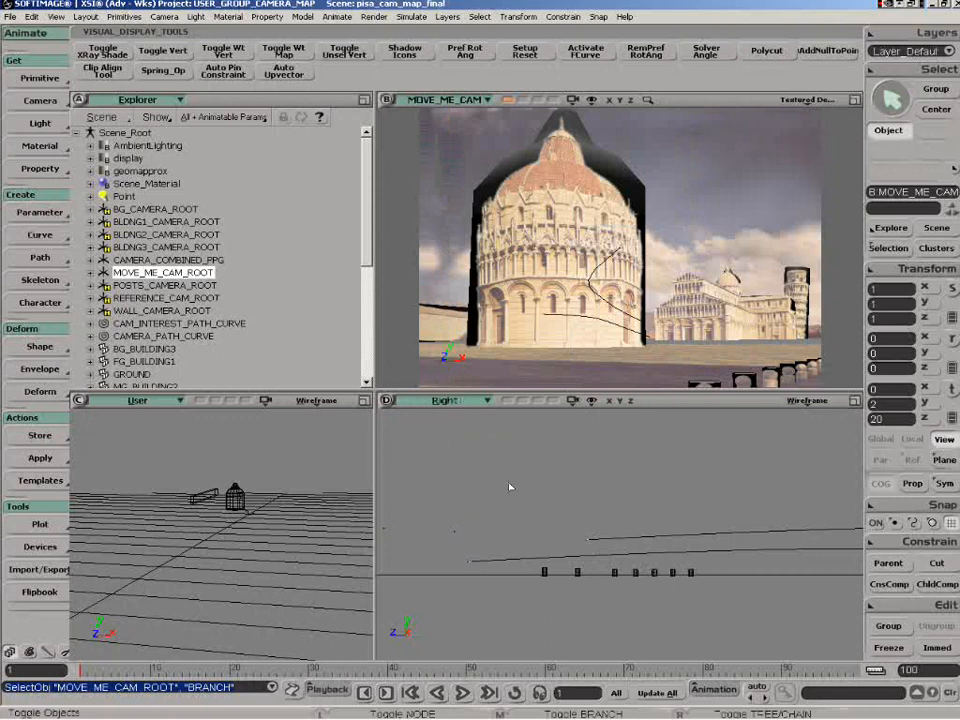
Select CAM_INTEREST_PATH_CURVE and CAMERA_PATH_CURVE in turn to examine them in the Right view, and look over the path animation commands.
click(145, 326)
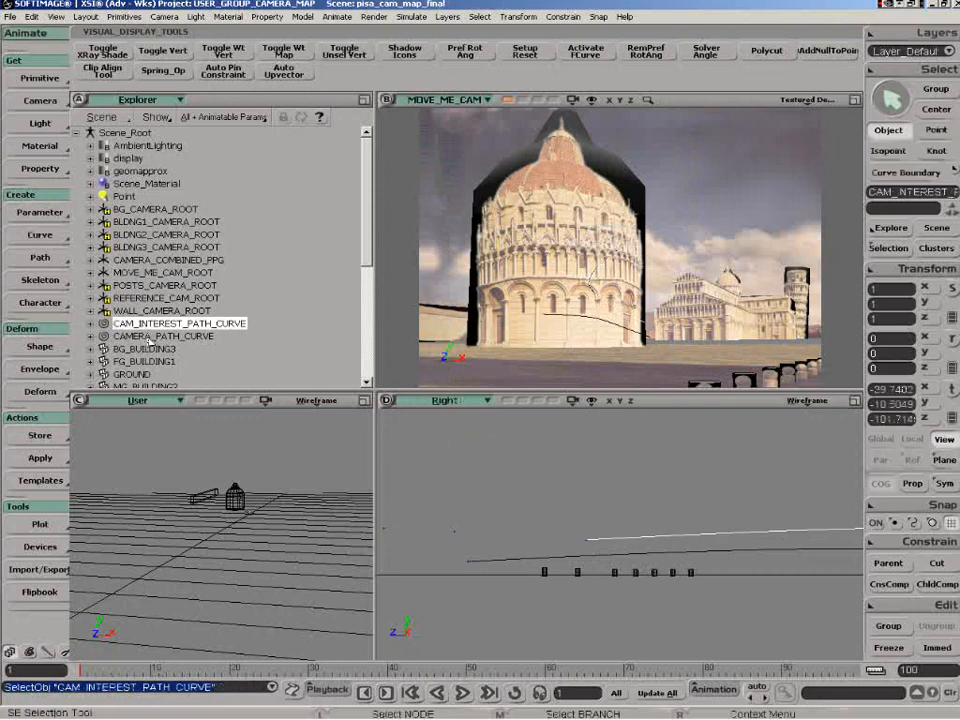
click(148, 337)
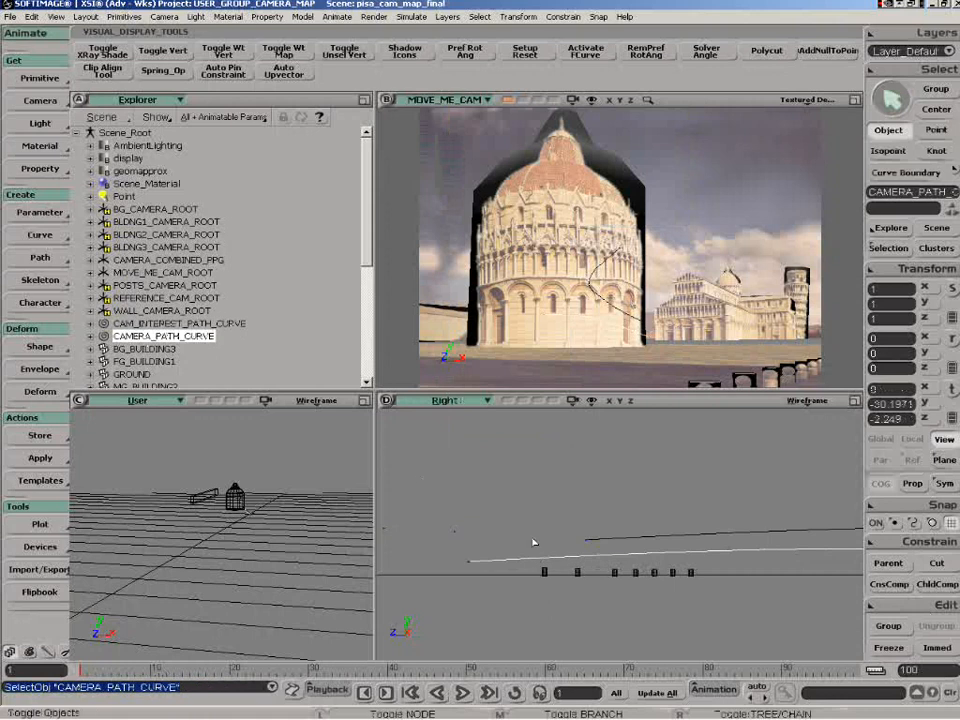
key(z)
right_click(694, 600)
drag(694, 600, 657, 608)
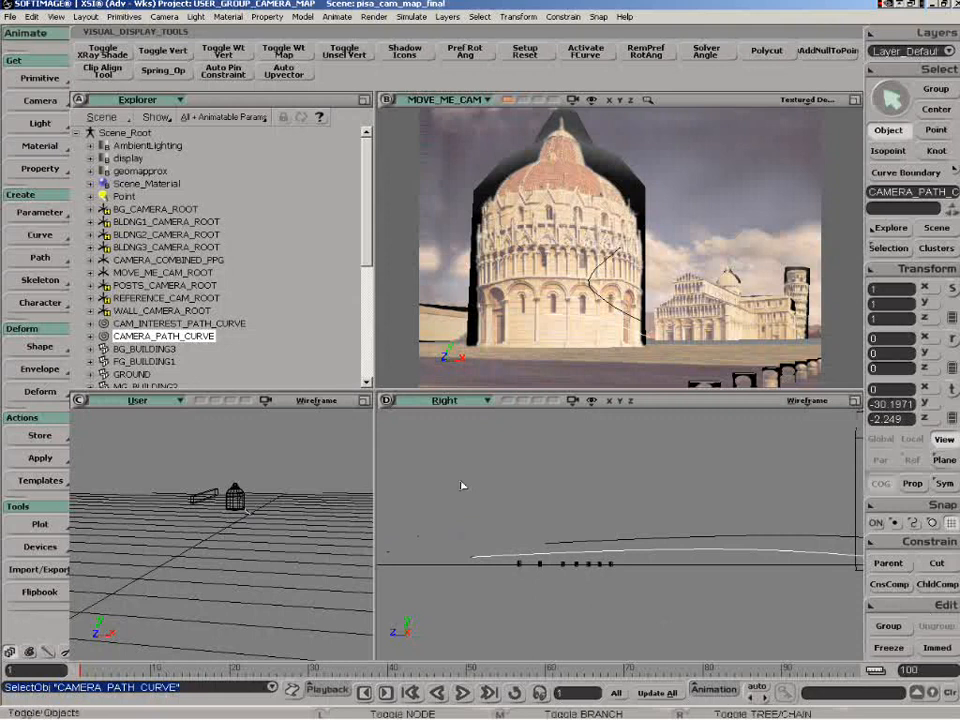
click(39, 259)
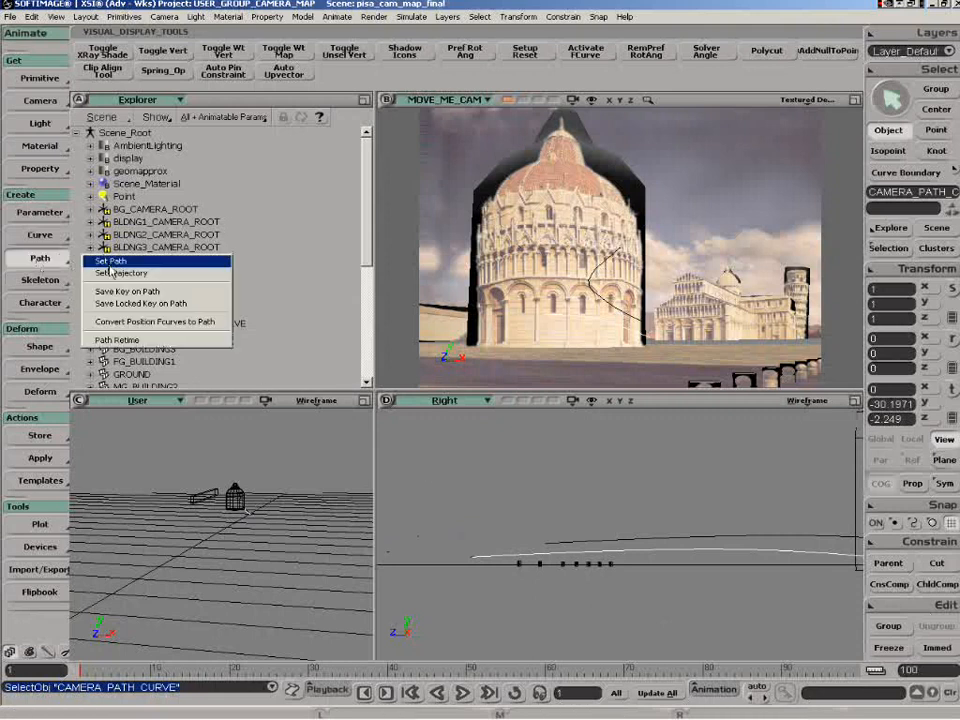
click(450, 519)
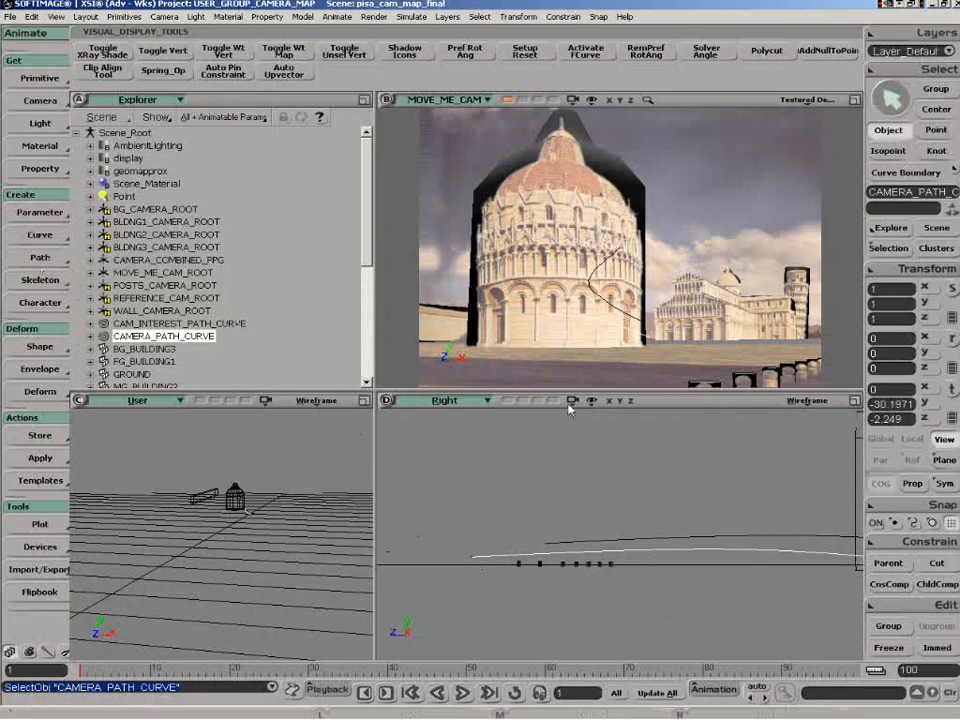
Maximize the MOVE_ME_CAM viewport and scrub the timeline back and forth to review the camera move, ending at frame 1.
click(854, 100)
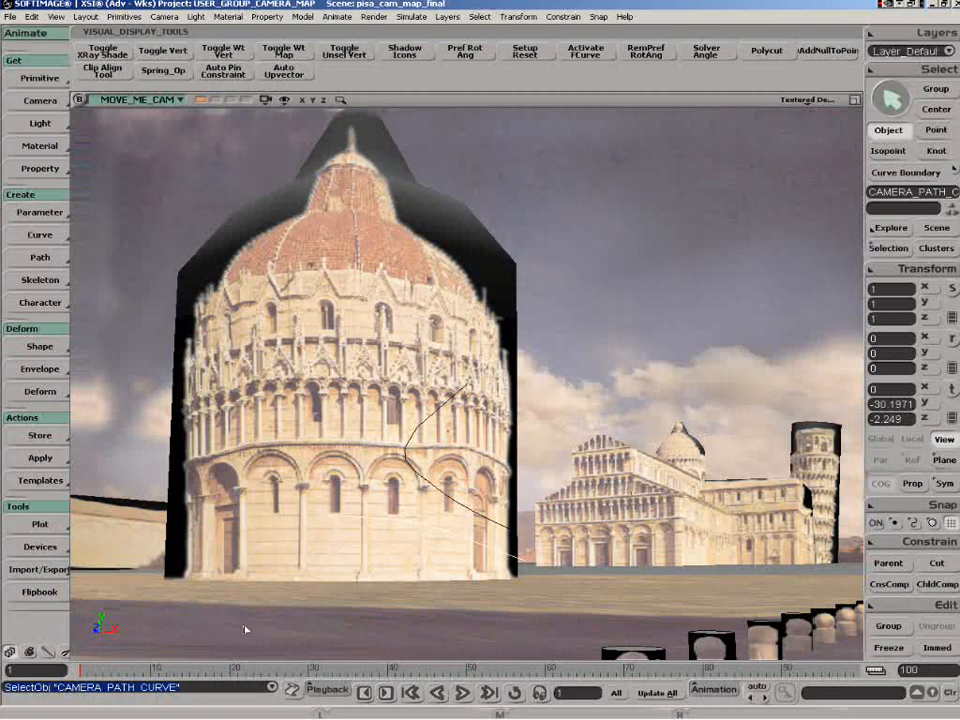
click(86, 670)
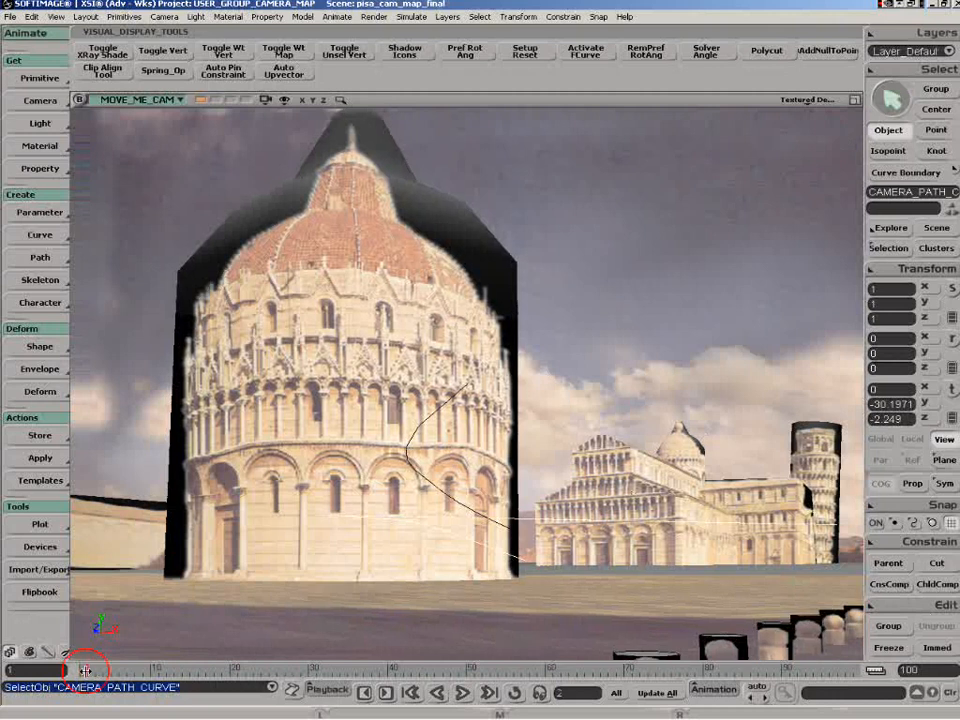
mouse_move(86, 670)
mouse_down()
mouse_move(500, 672)
mouse_move(708, 688)
mouse_up()
click(338, 671)
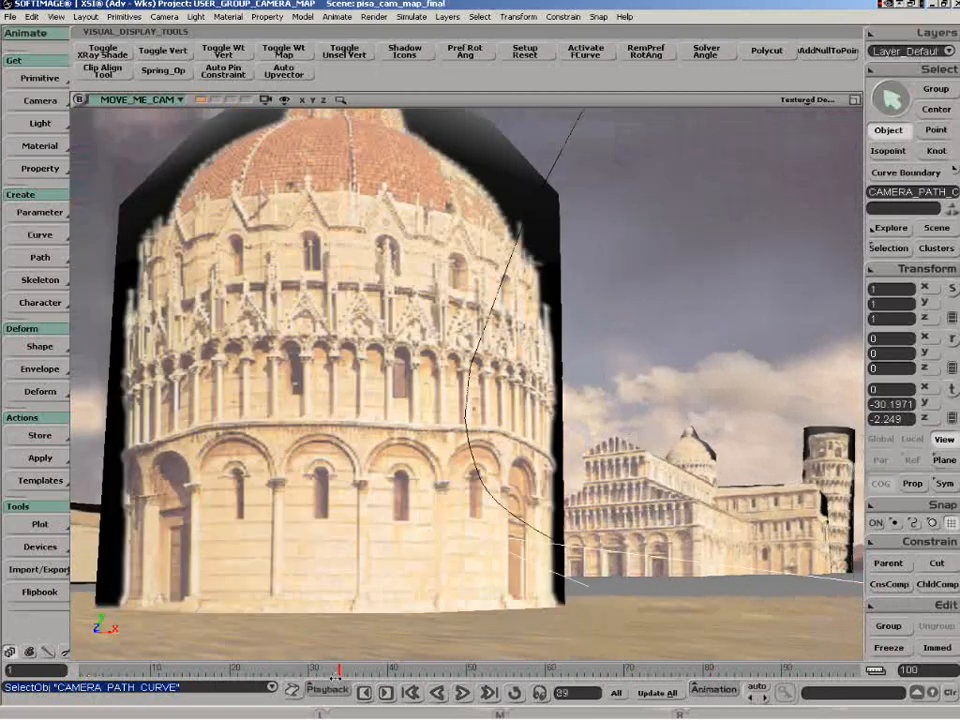
click(88, 672)
drag(89, 676, 500, 706)
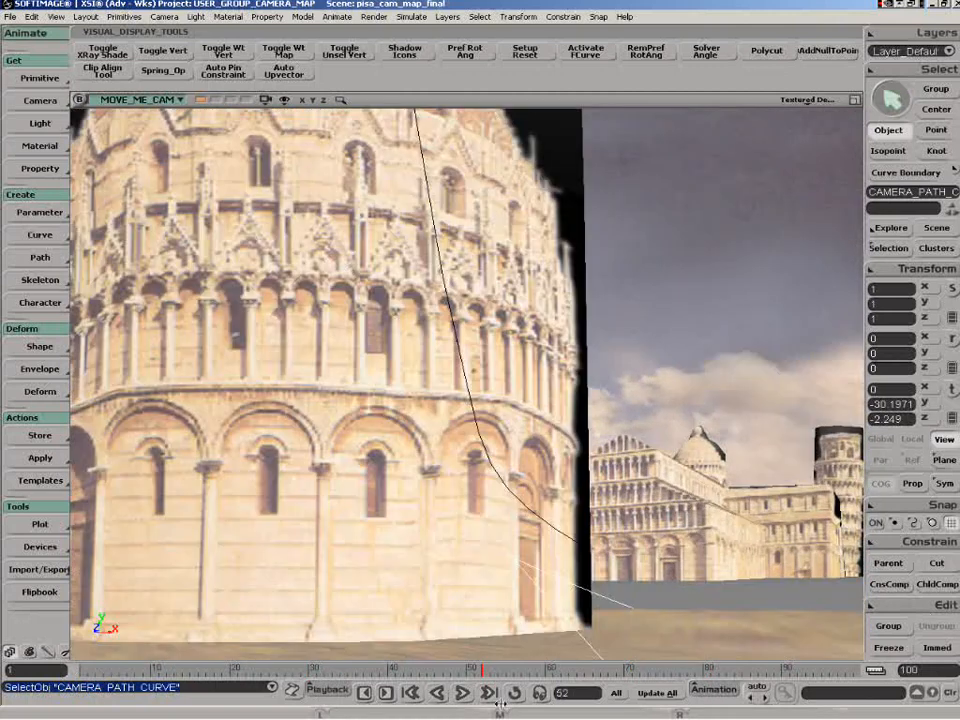
click(717, 674)
click(314, 672)
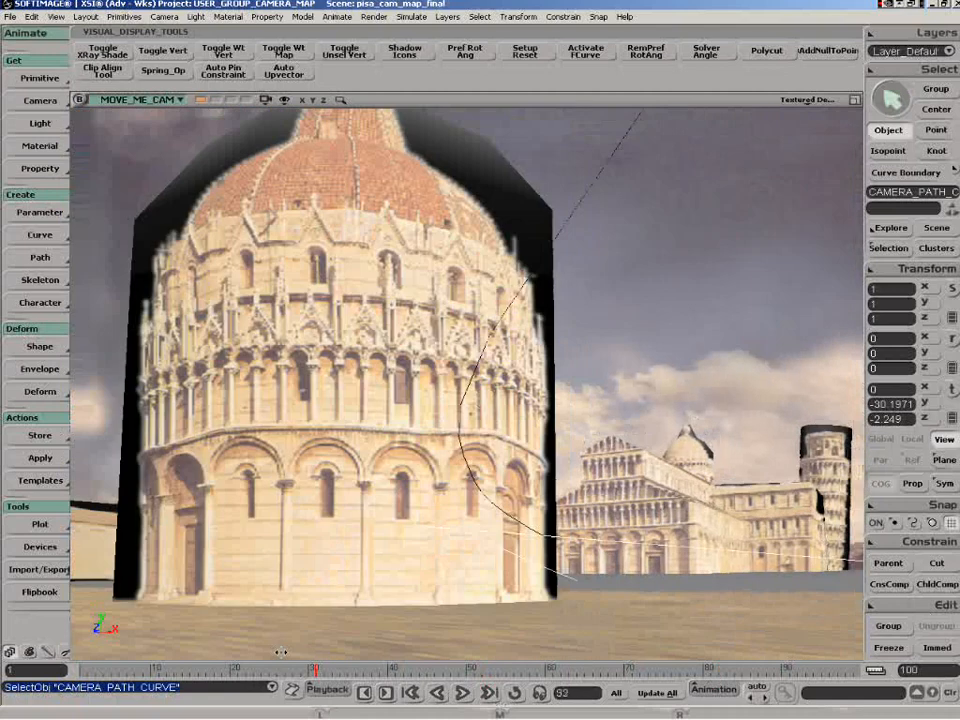
drag(281, 652, 238, 647)
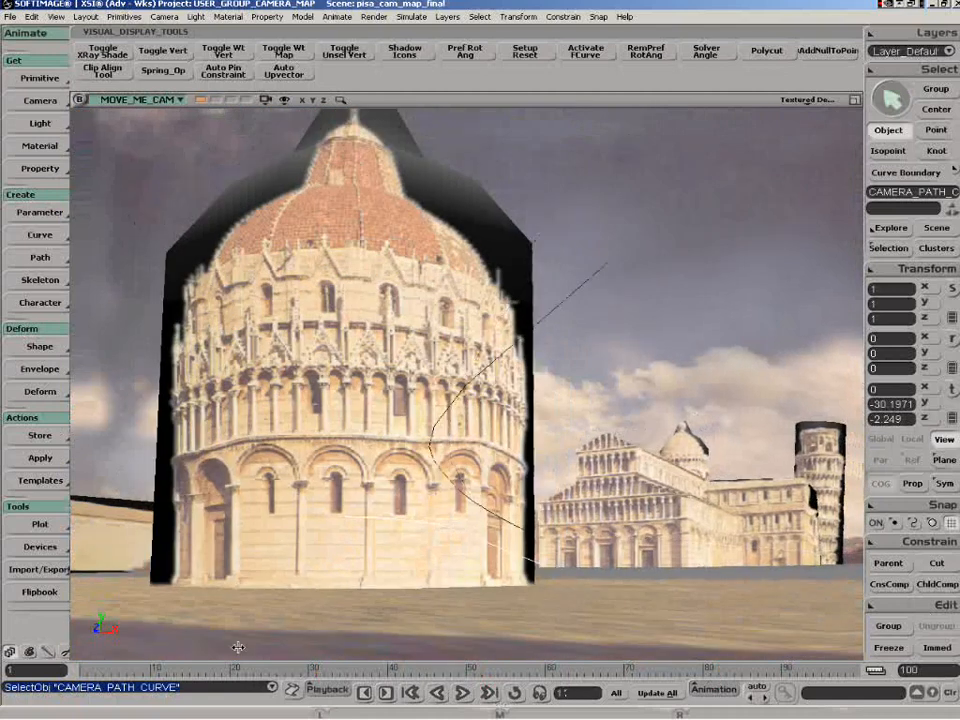
click(505, 671)
click(126, 671)
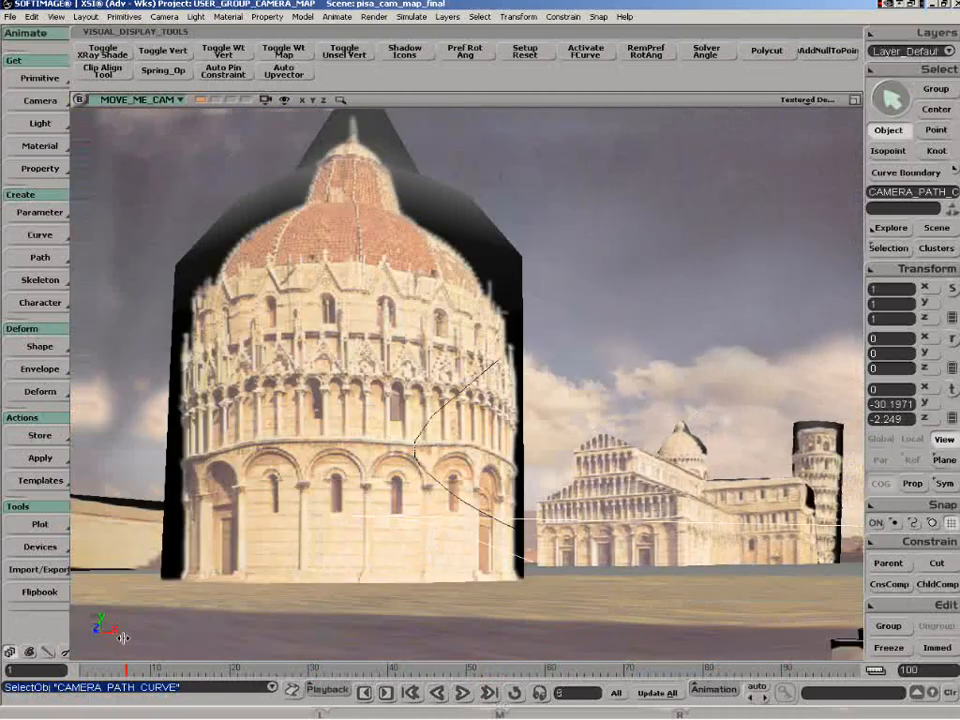
click(473, 670)
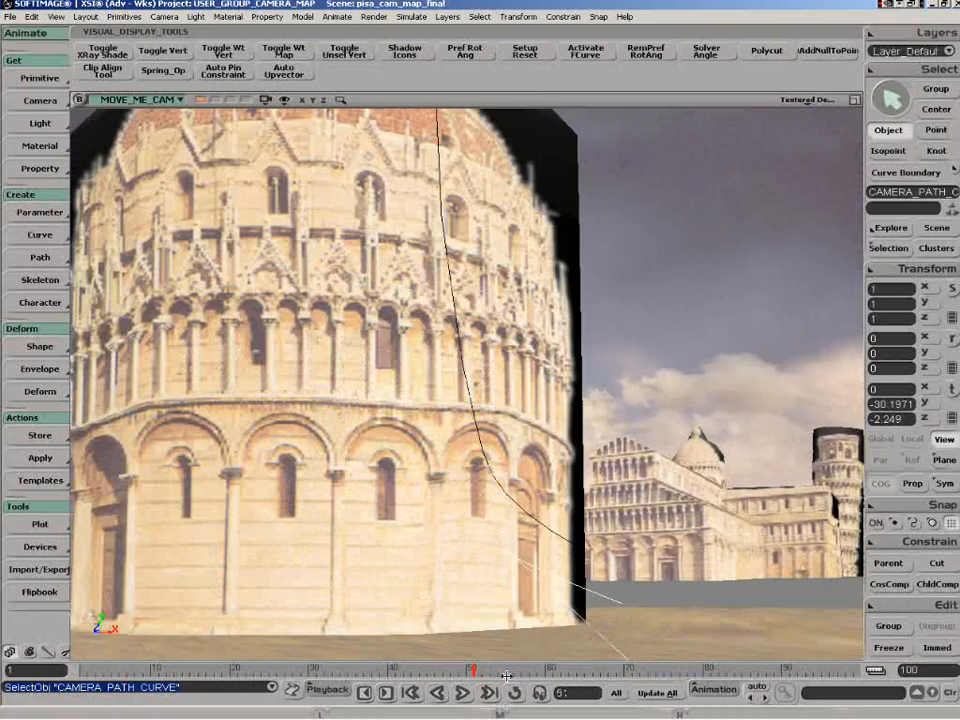
click(250, 671)
click(83, 671)
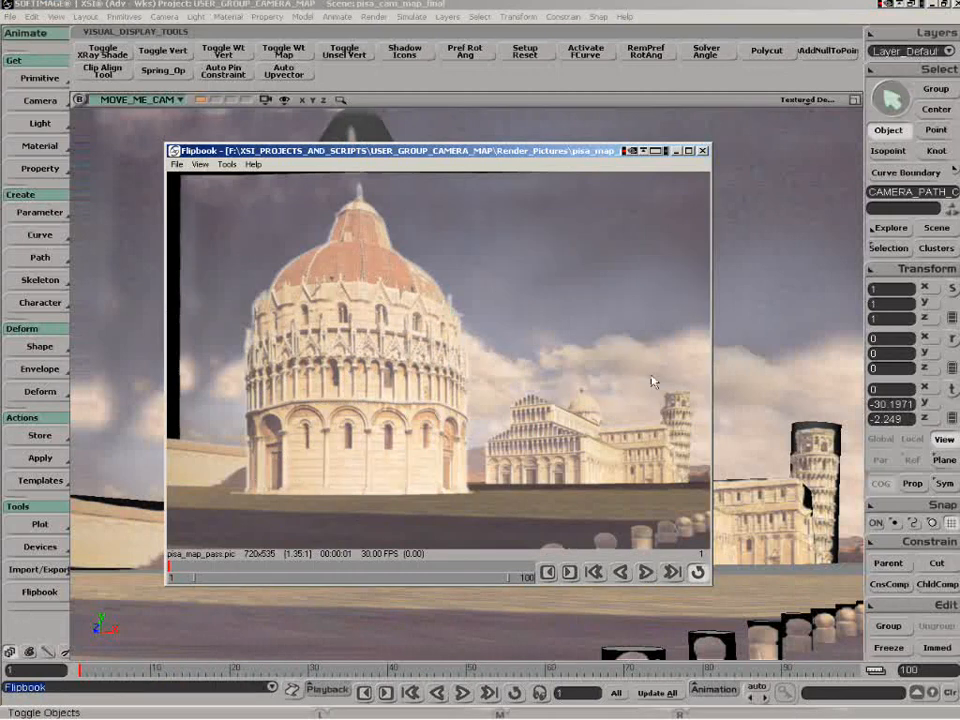
Play the rendered pisa_map_pass sequence in the Flipbook, scrub it back to frame 1 and close the Flipbook.
click(645, 573)
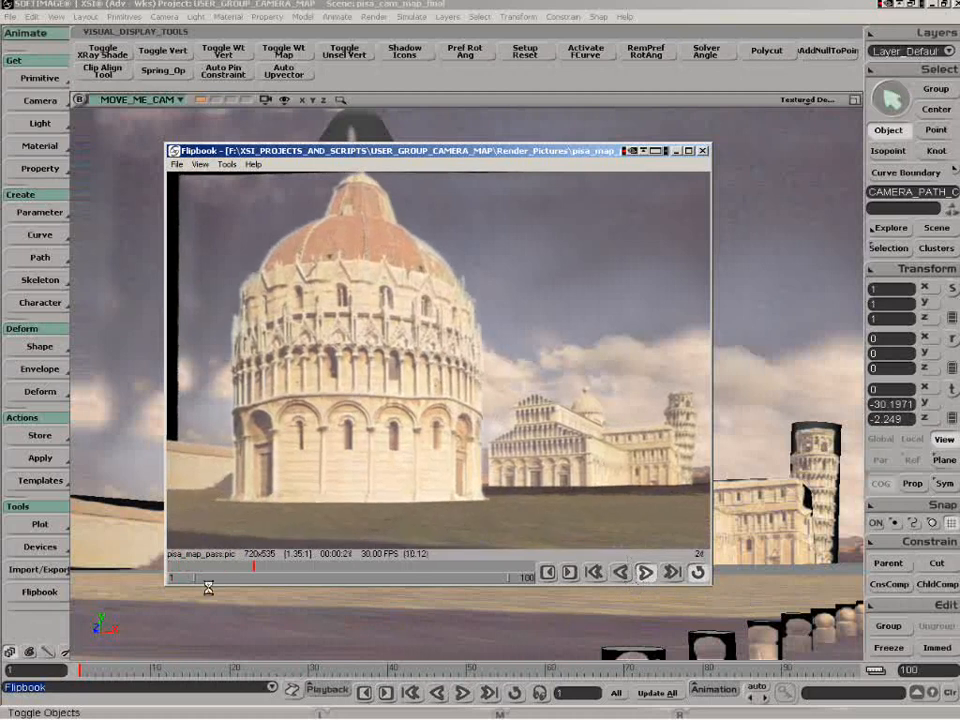
mouse_move(271, 570)
mouse_down()
mouse_move(407, 570)
mouse_move(283, 569)
mouse_up()
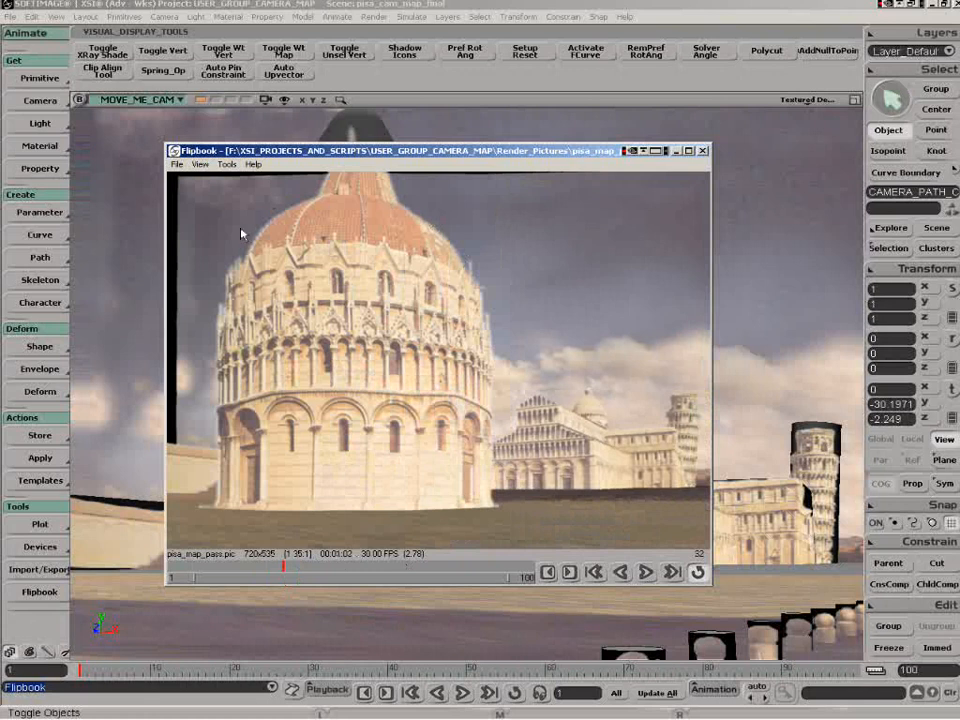
drag(285, 568, 147, 569)
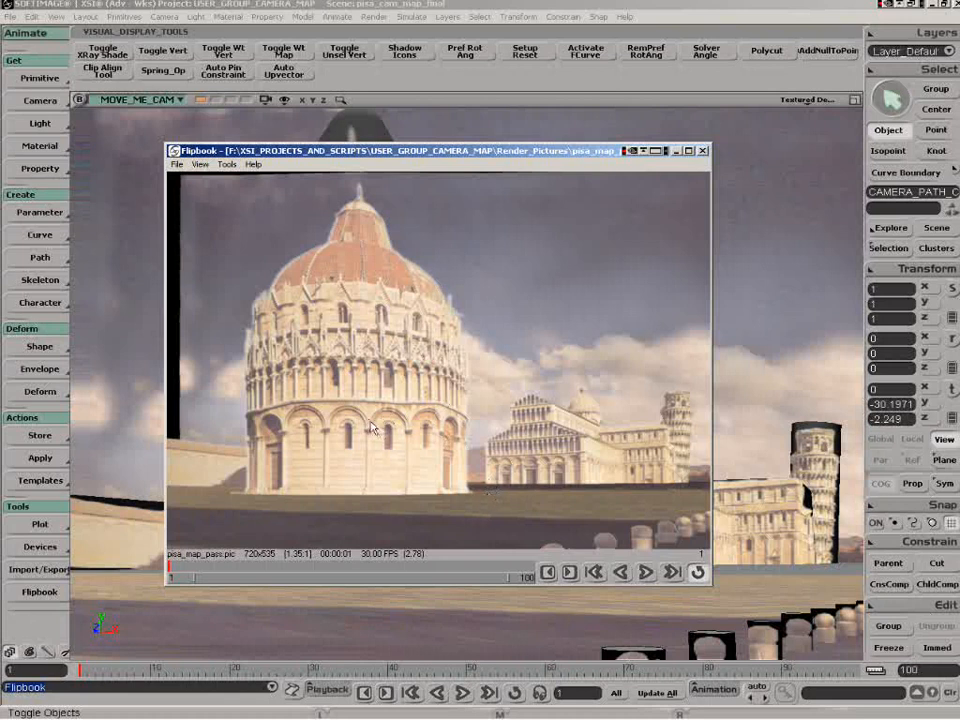
key(Escape)
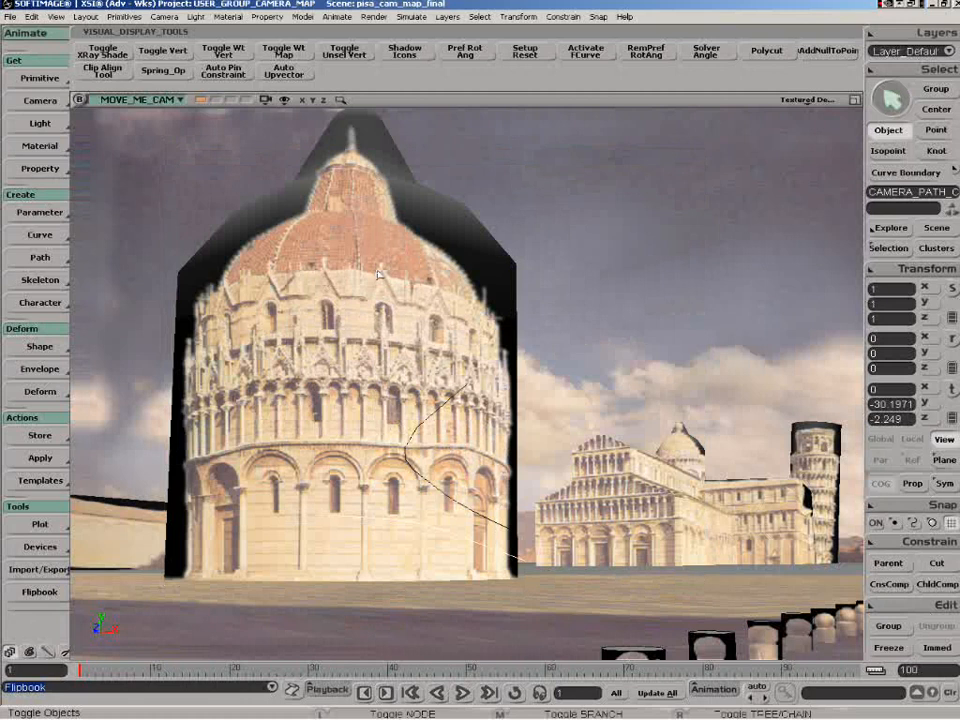